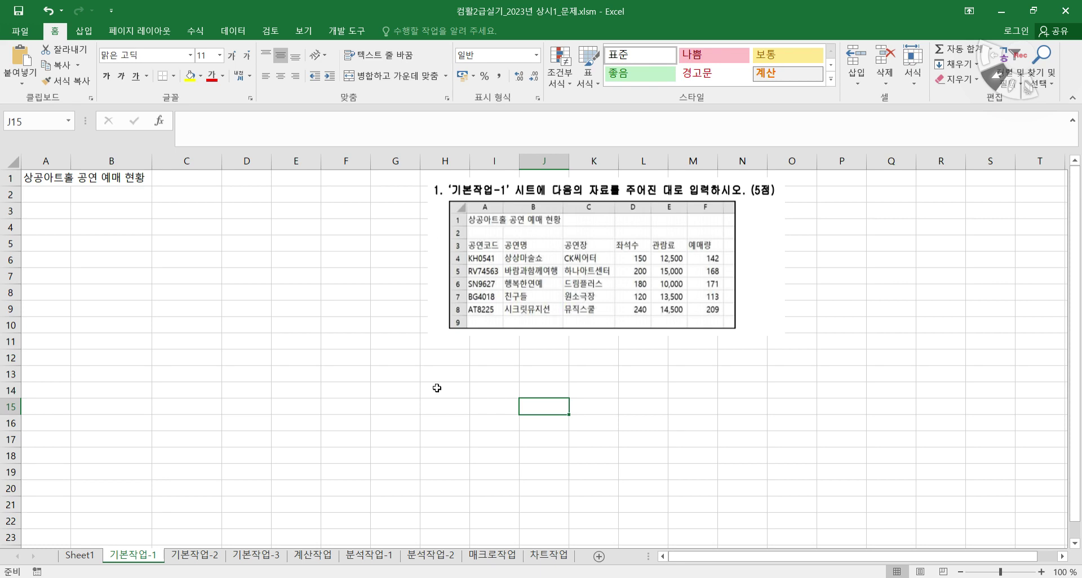
- On the 기본작업-2 sheet, merge and center A1:G1 and apply the 제목 1 cell style to it
left_click(194, 556)
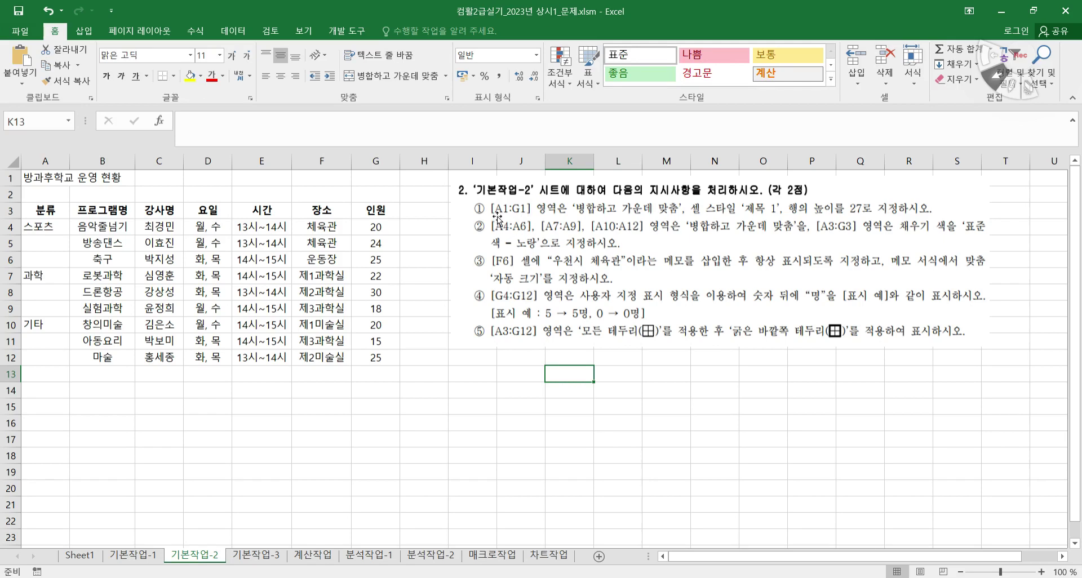
left_click_drag(41, 180, 384, 180)
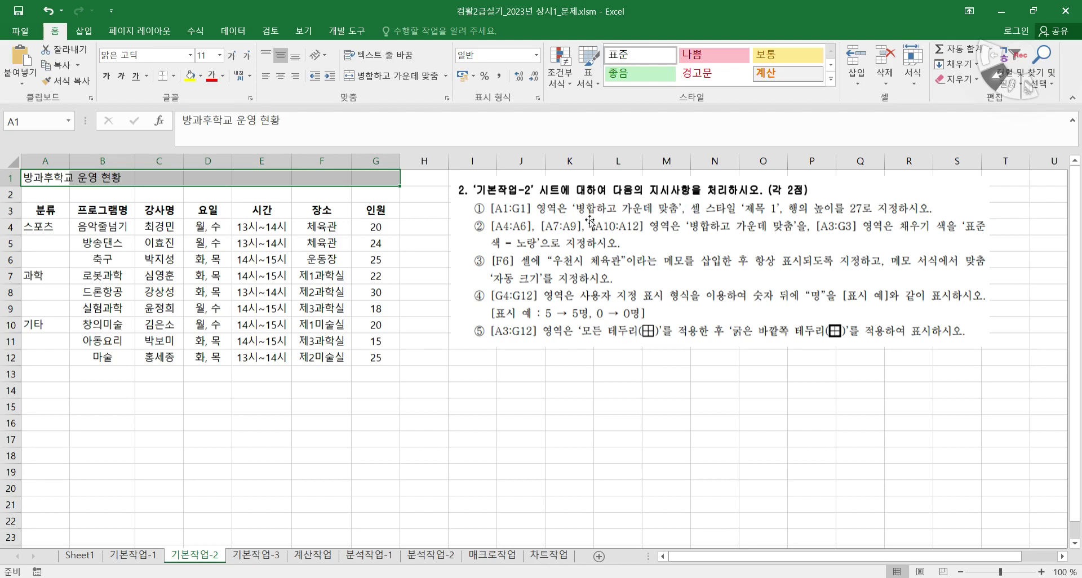
left_click(380, 79)
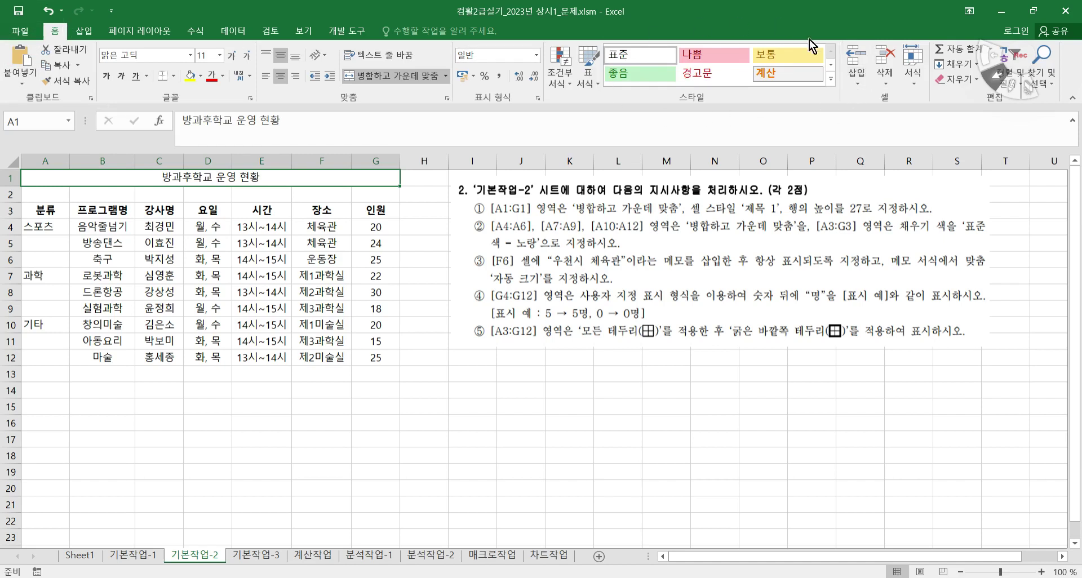
left_click(832, 78)
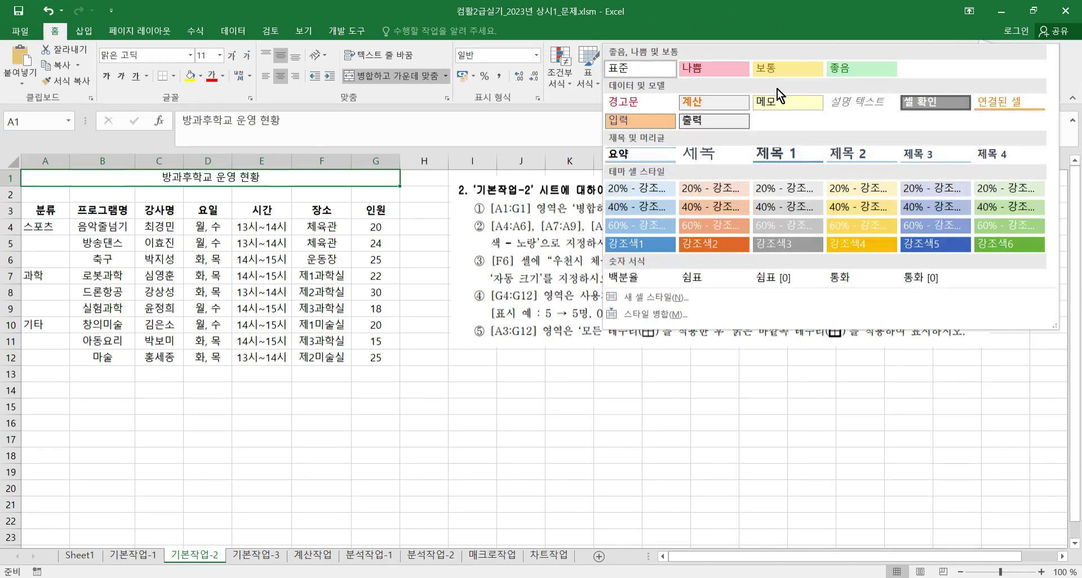
left_click(792, 158)
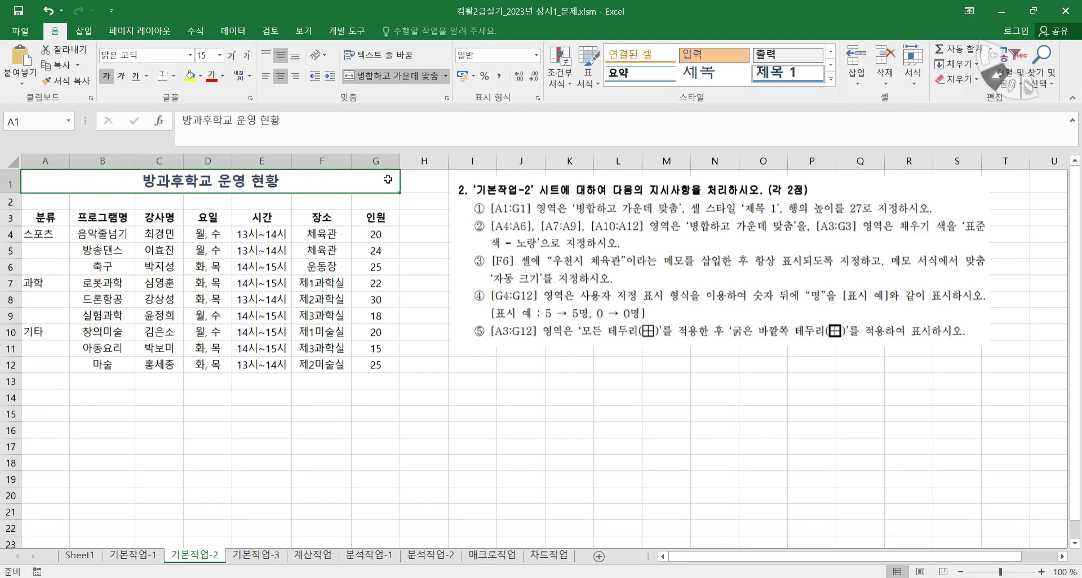
left_click(9, 182)
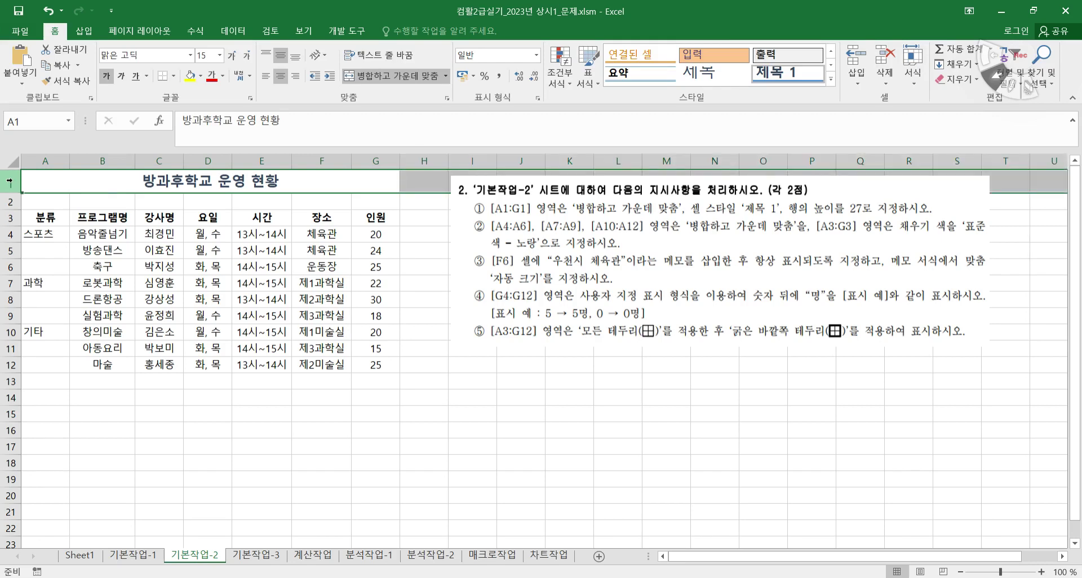
right_click(12, 182)
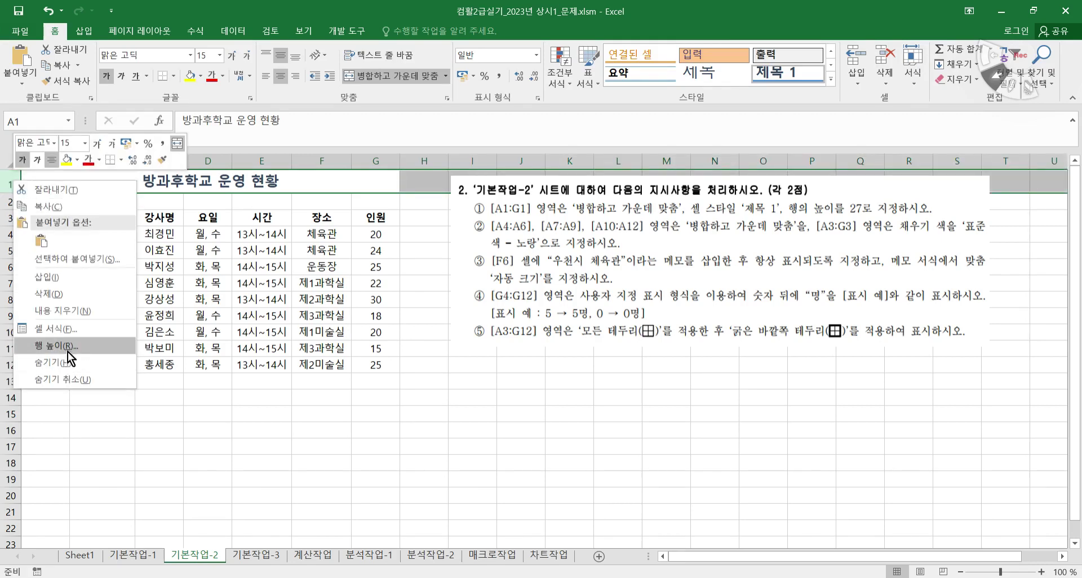
left_click(310, 181)
- Set the height of the title row 1 to 27
left_click(307, 180)
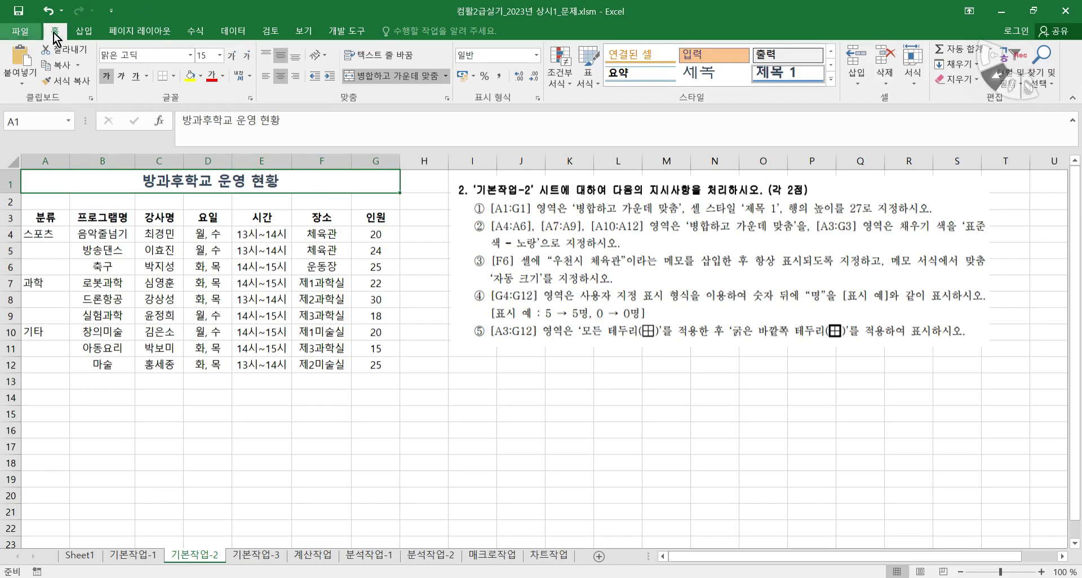
left_click(917, 86)
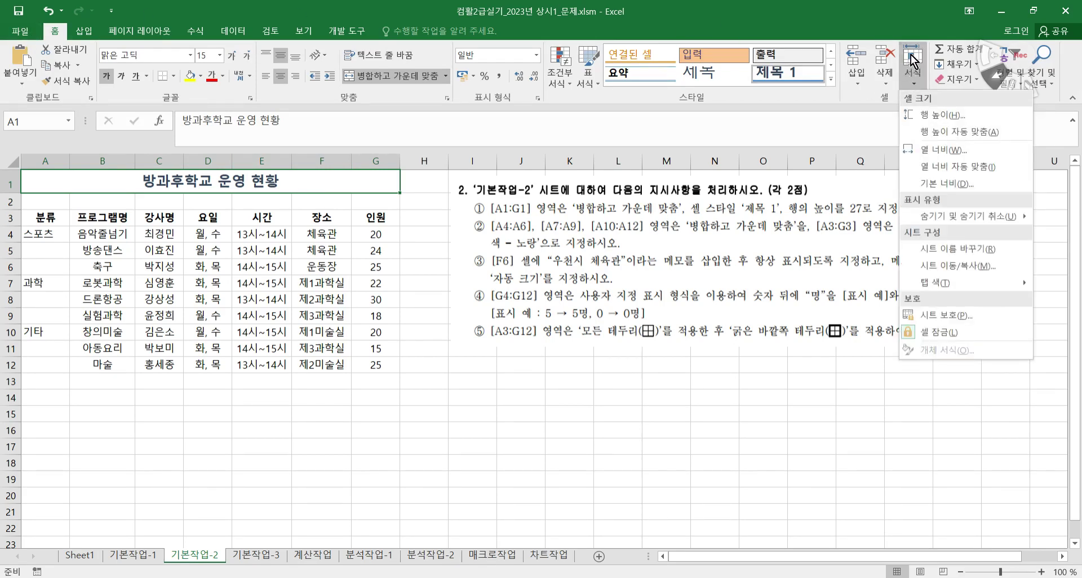
left_click(940, 115)
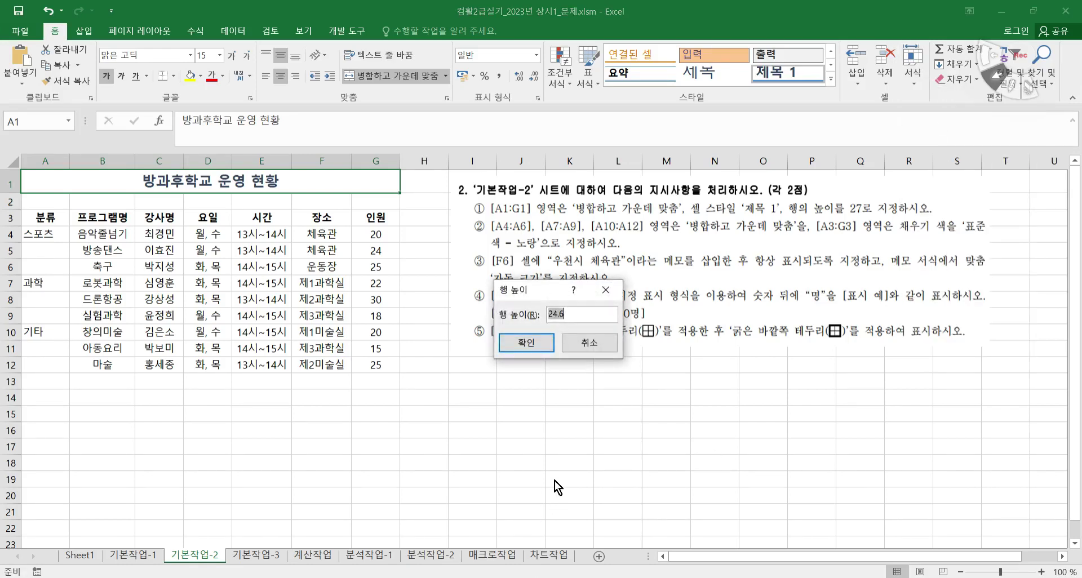
type("27")
key("Return")
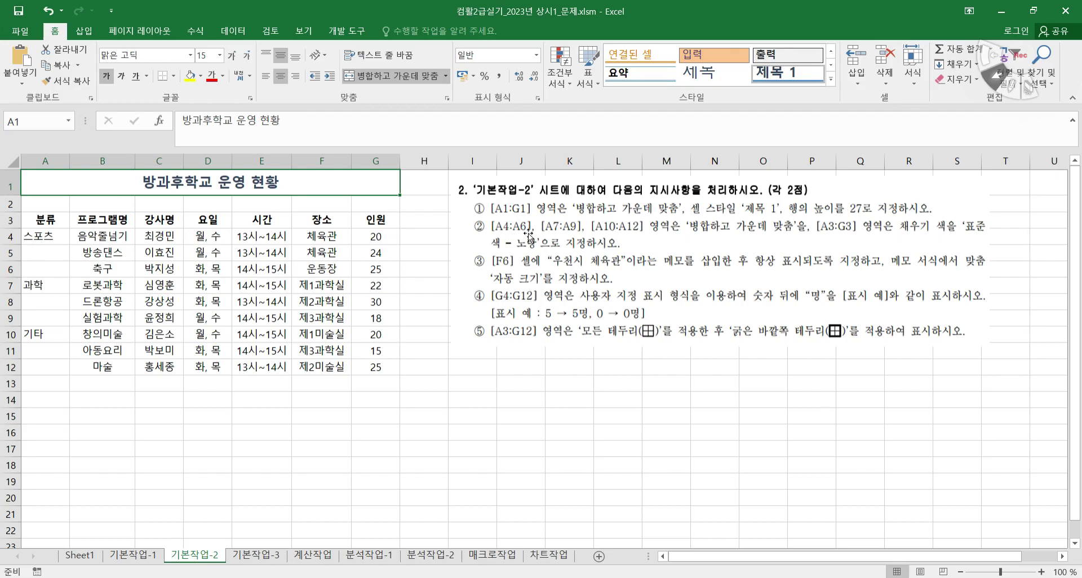
- Merge and center the category cells A4:A6, A7:A9 and A10:A12 as three separate blocks
left_click_drag(48, 239, 56, 271)
left_click(374, 76)
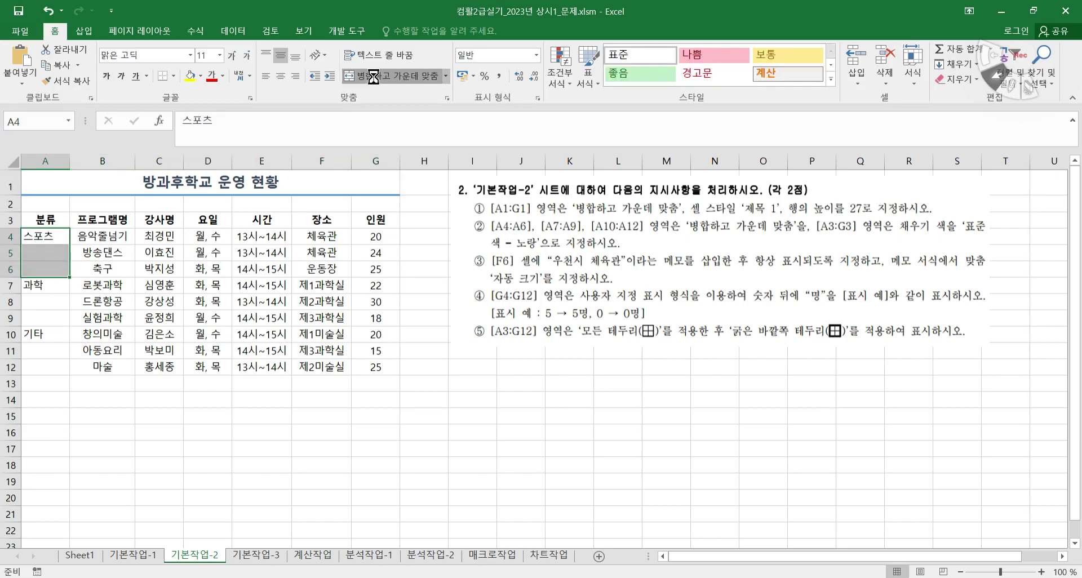
left_click_drag(53, 285, 56, 368)
left_click(393, 74)
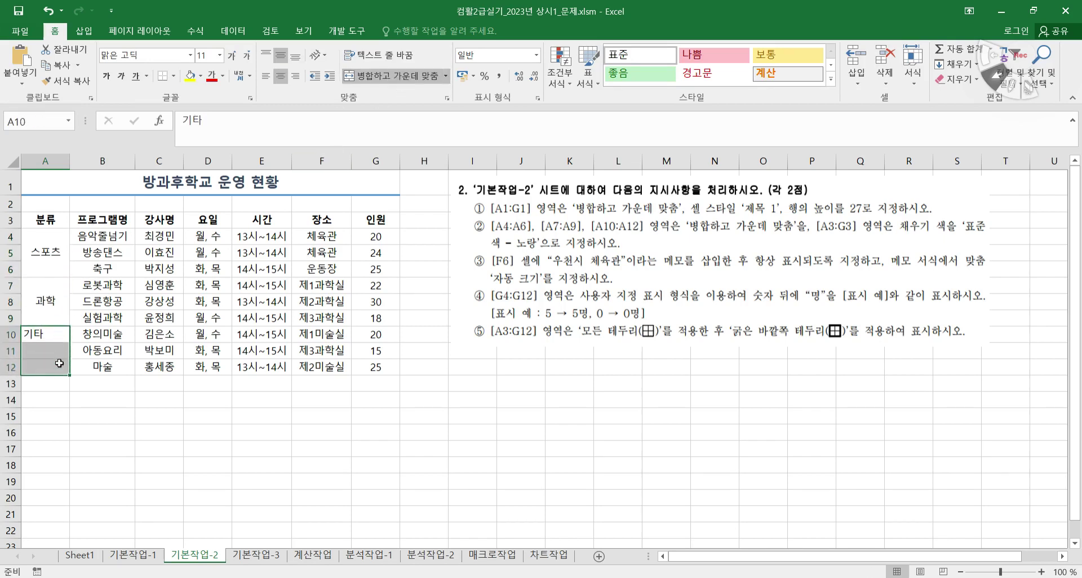
left_click(415, 79)
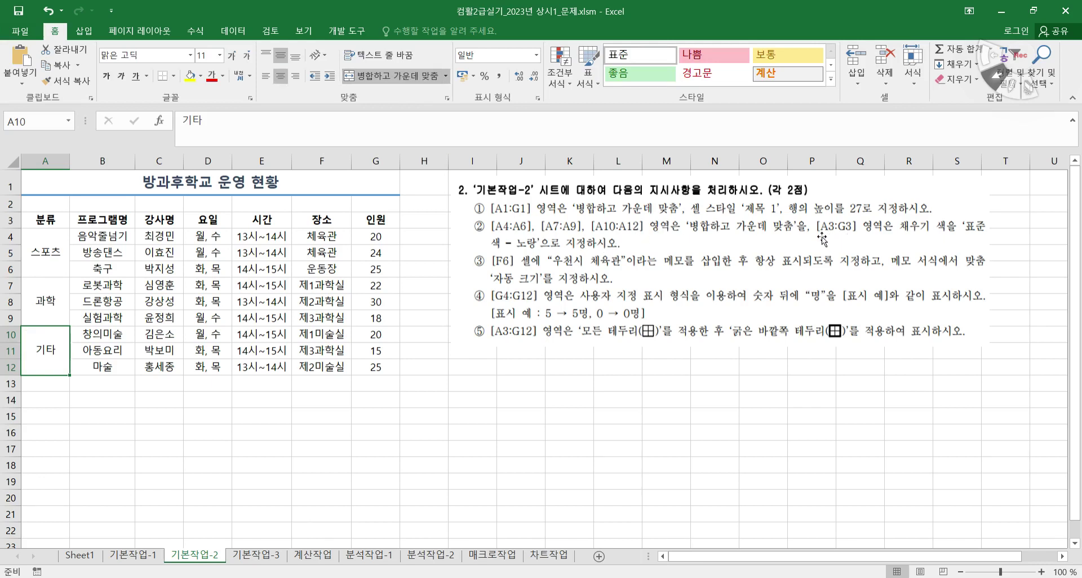
- Fill the header cells A3:G3 with the standard colour yellow
left_click(50, 220)
left_click_drag(50, 219, 376, 220)
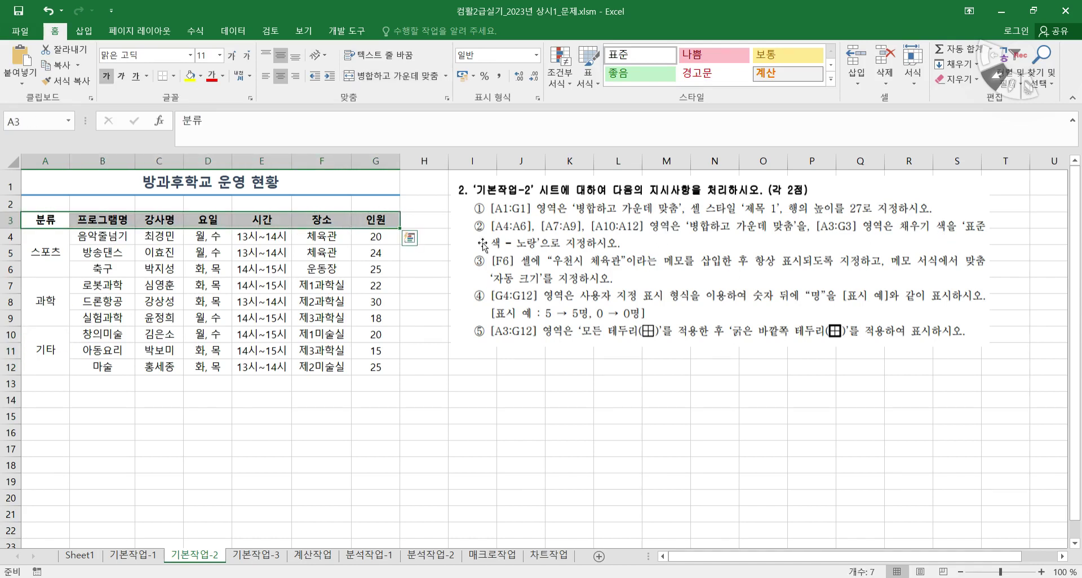
left_click(200, 77)
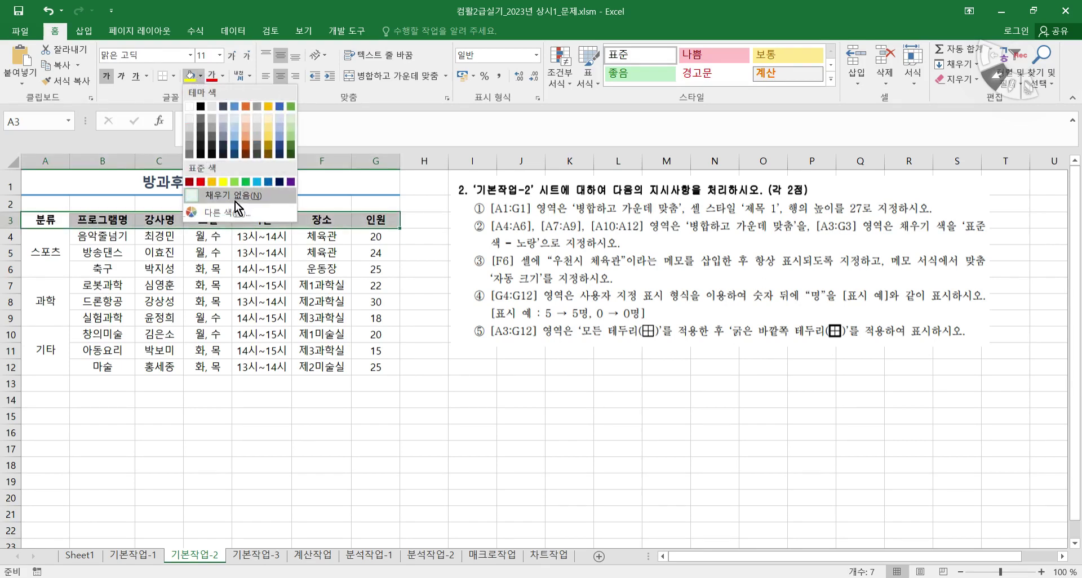
left_click(223, 182)
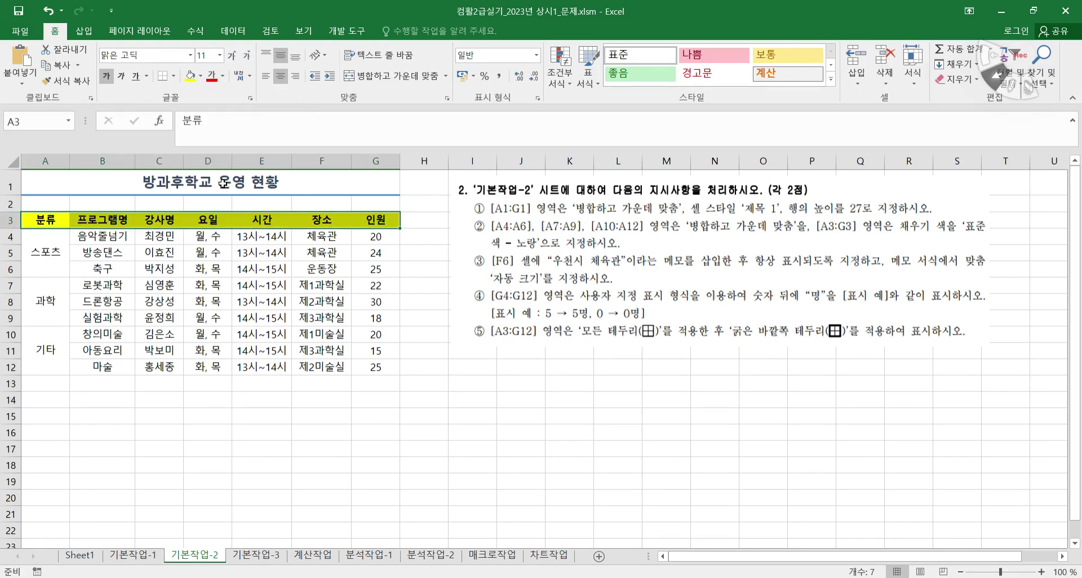
left_click(429, 364)
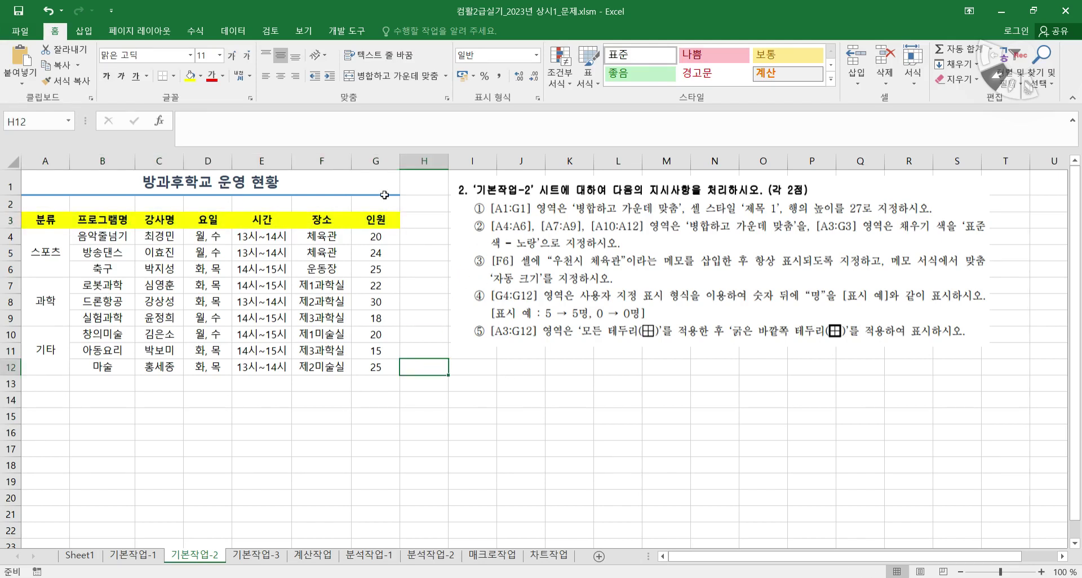
left_click(328, 274)
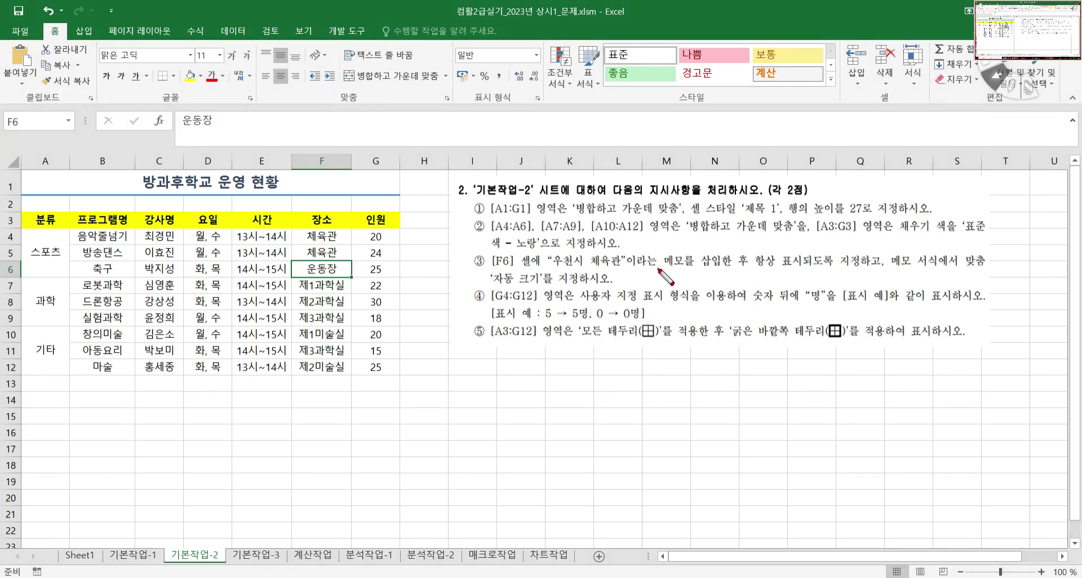
left_click_drag(754, 269, 803, 269)
left_click_drag(490, 286, 538, 282)
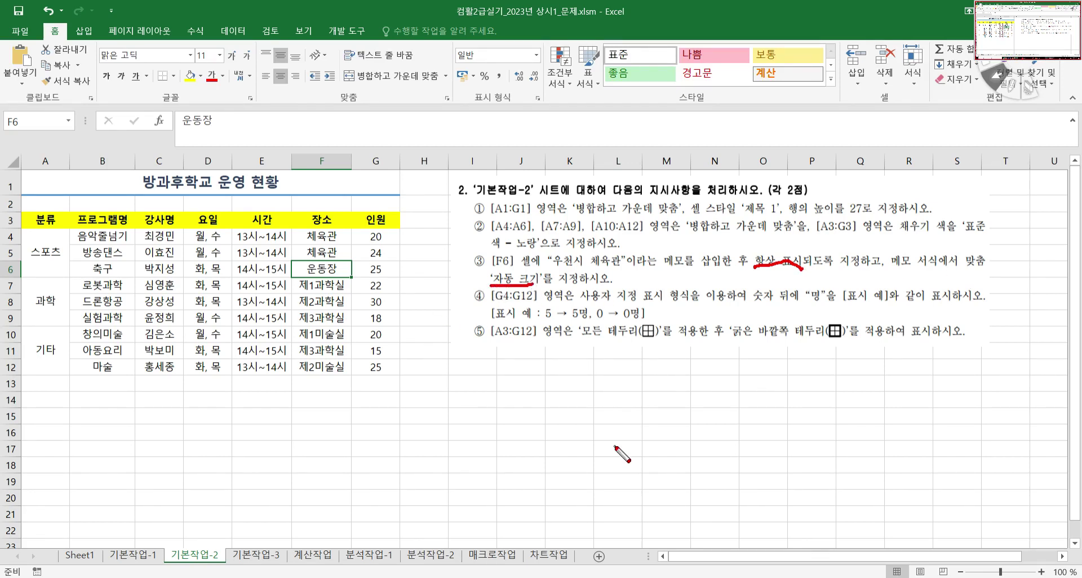
key("Escape")
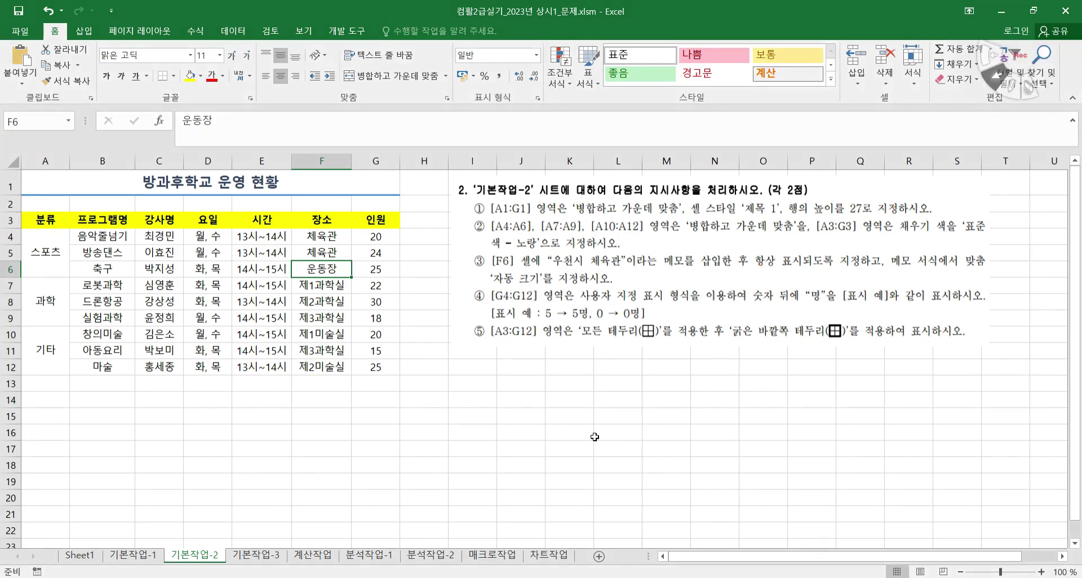
- Insert a memo on cell F6 and replace its default text with "우천시 체육관"
right_click(323, 265)
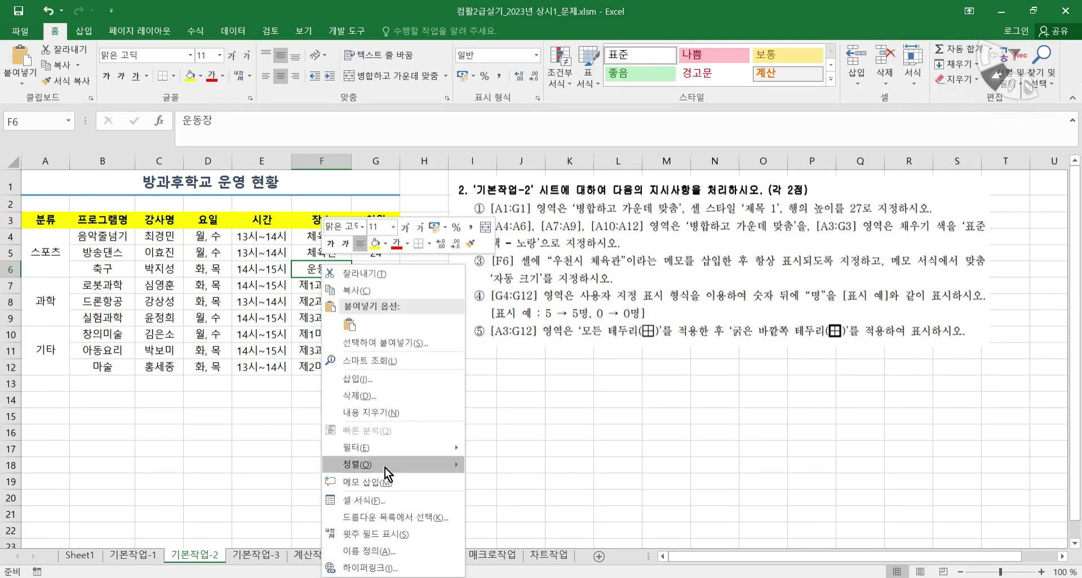
left_click(385, 483)
left_click_drag(384, 303, 346, 249)
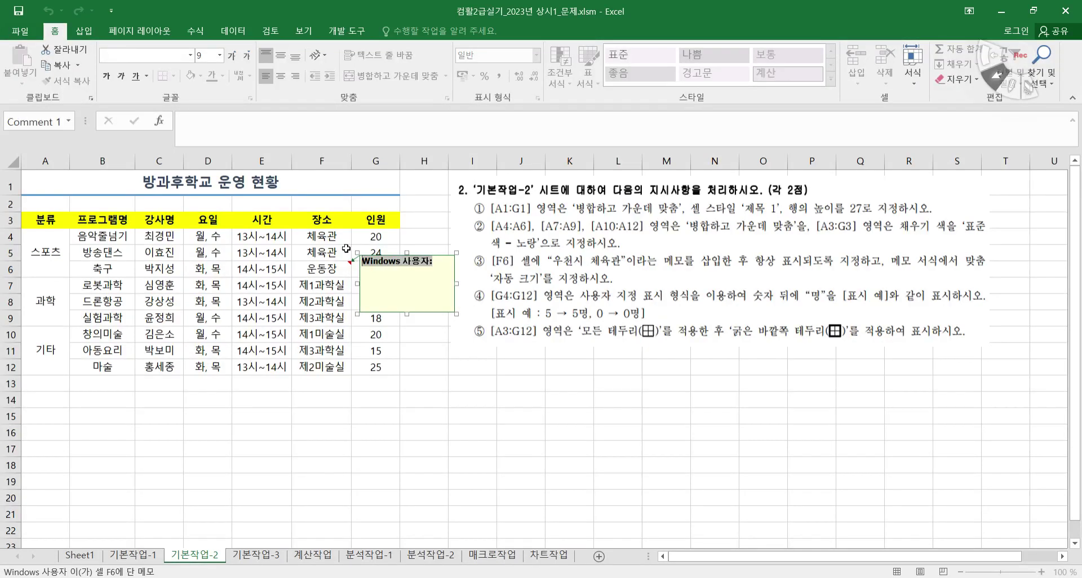
key("BackSpace")
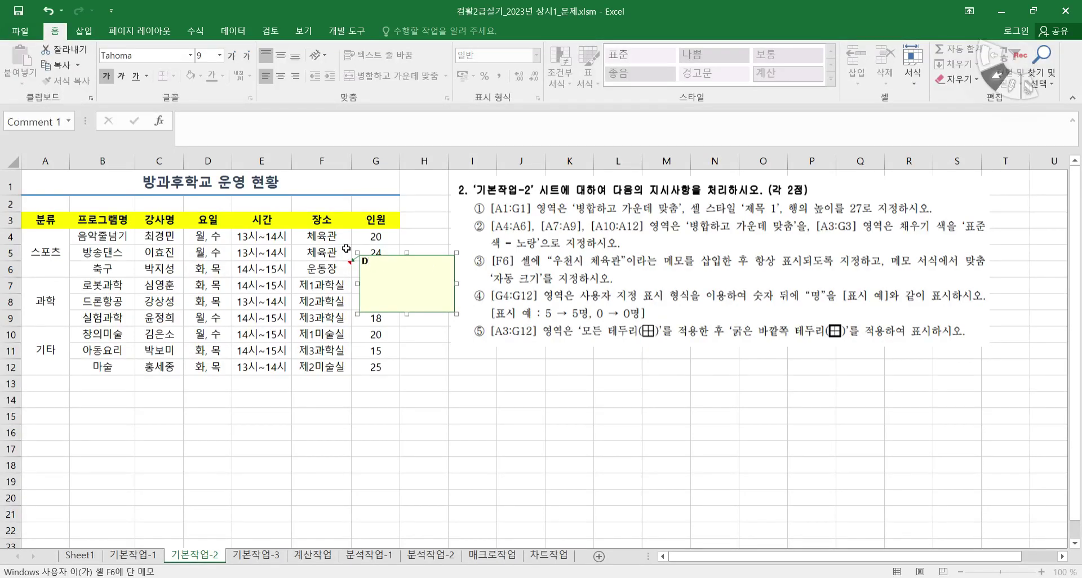
type("우")
type("천시 체우")
type("육고")
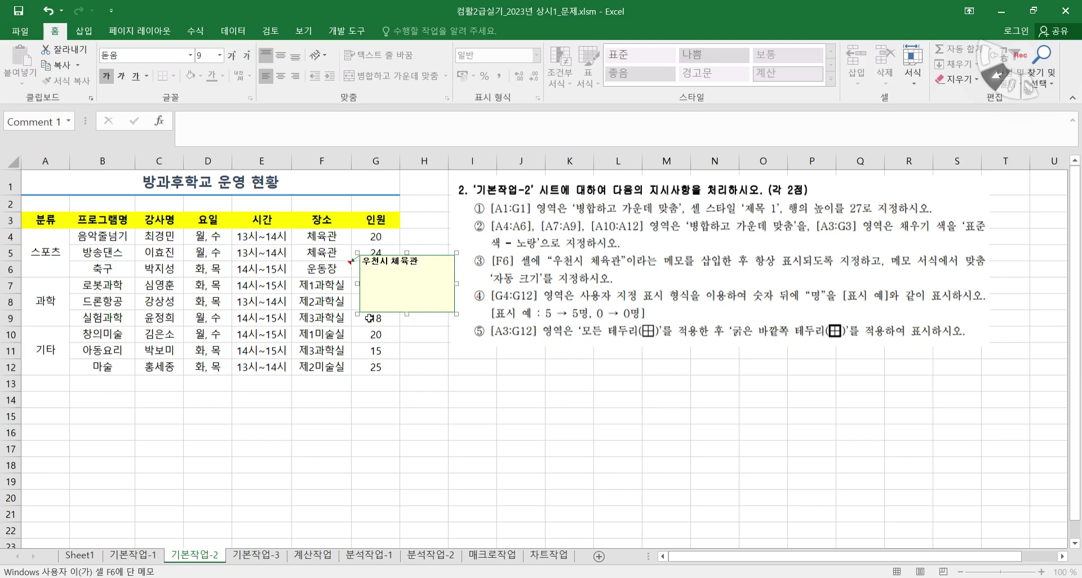
- Turn on automatic size (자동 크기) in the alignment format of the F6 memo
right_click(442, 313)
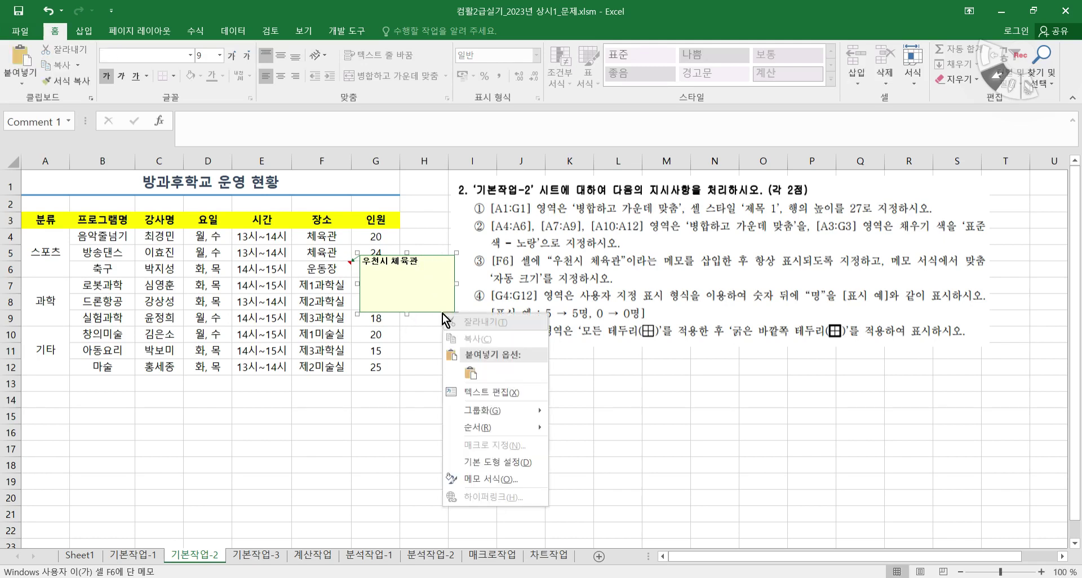
left_click(478, 479)
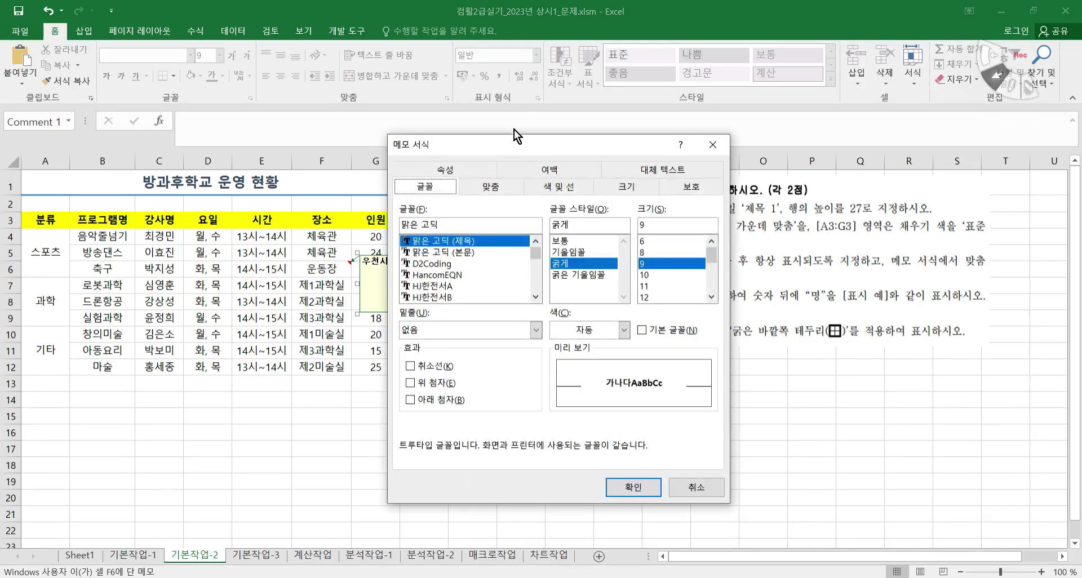
left_click_drag(514, 142, 269, 147)
left_click(256, 190)
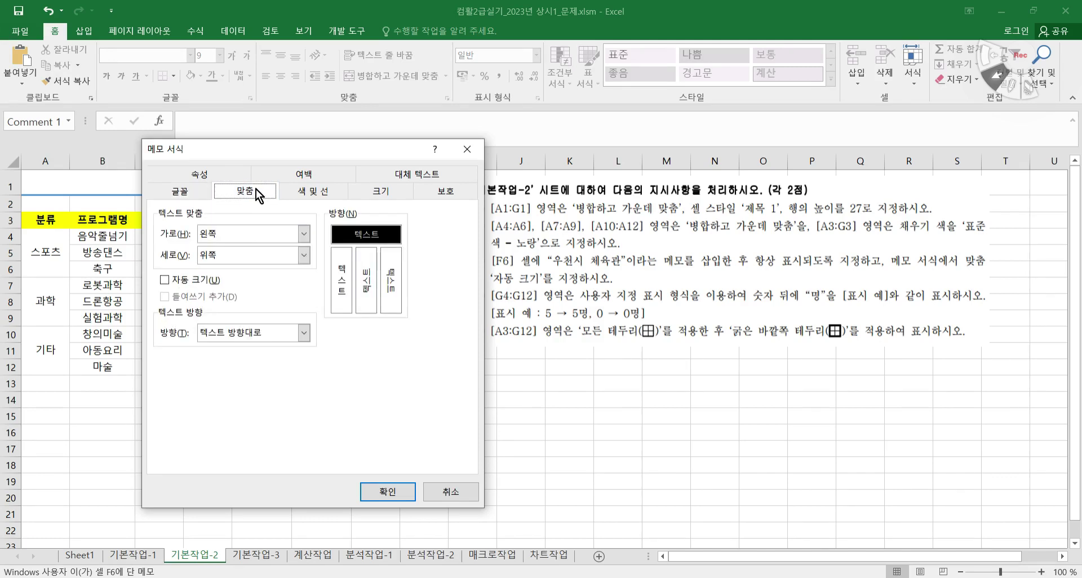
left_click(195, 280)
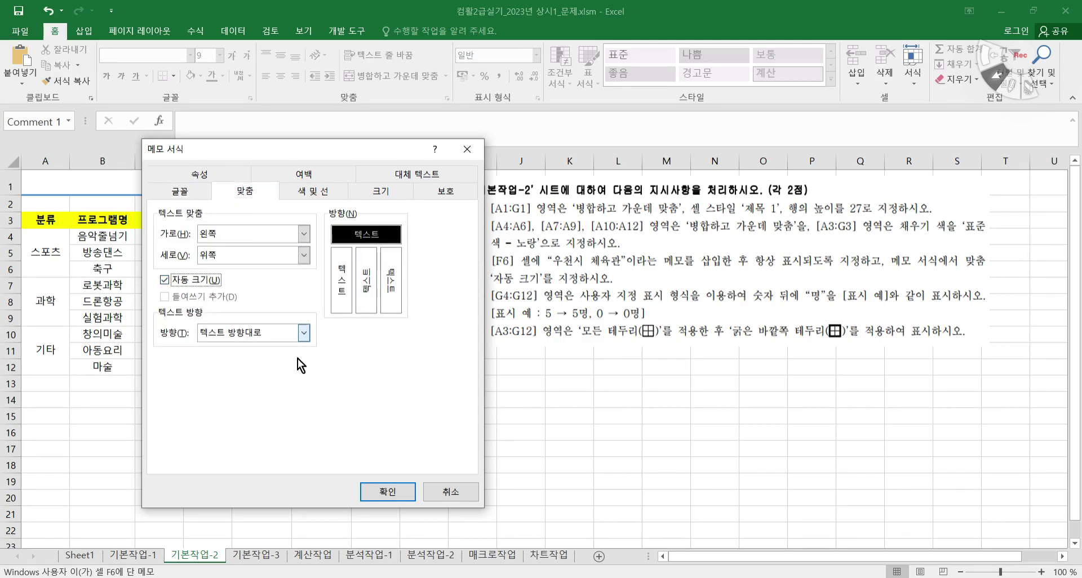
left_click(392, 494)
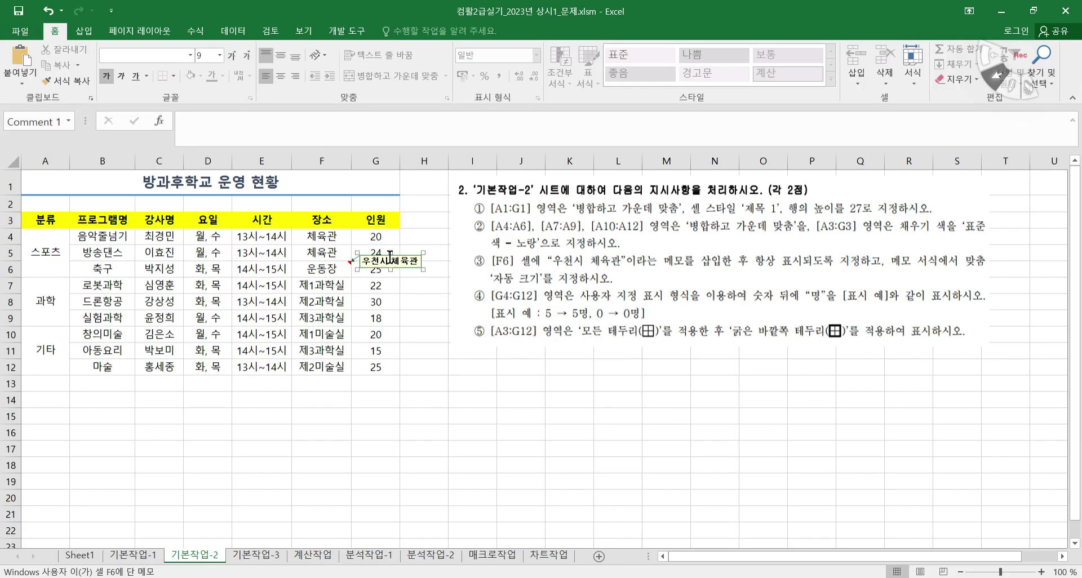
- Set the memo on cell F6 to stay displayed at all times
right_click(332, 269)
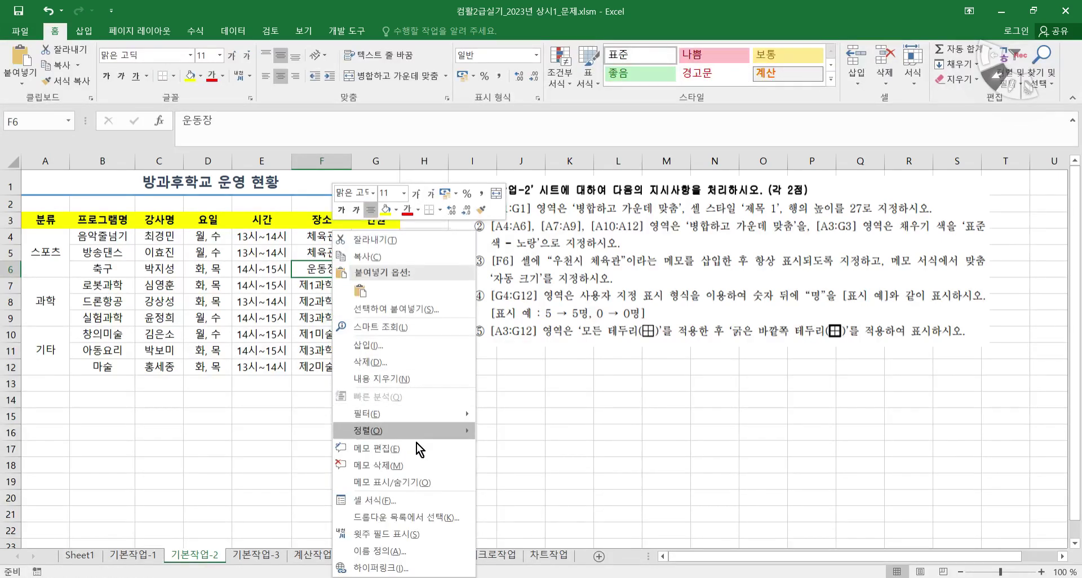
left_click(423, 484)
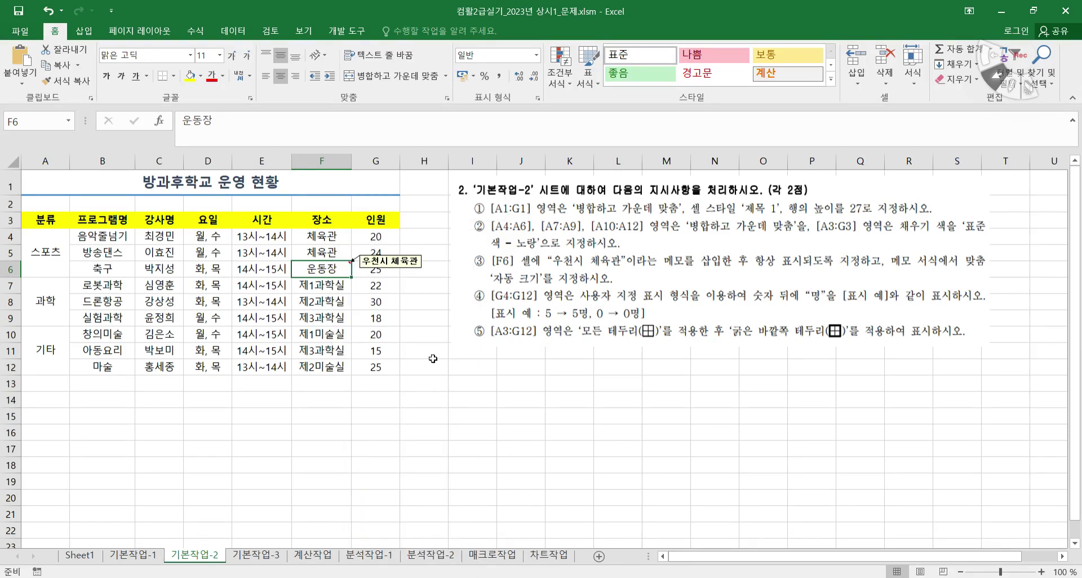
left_click(472, 399)
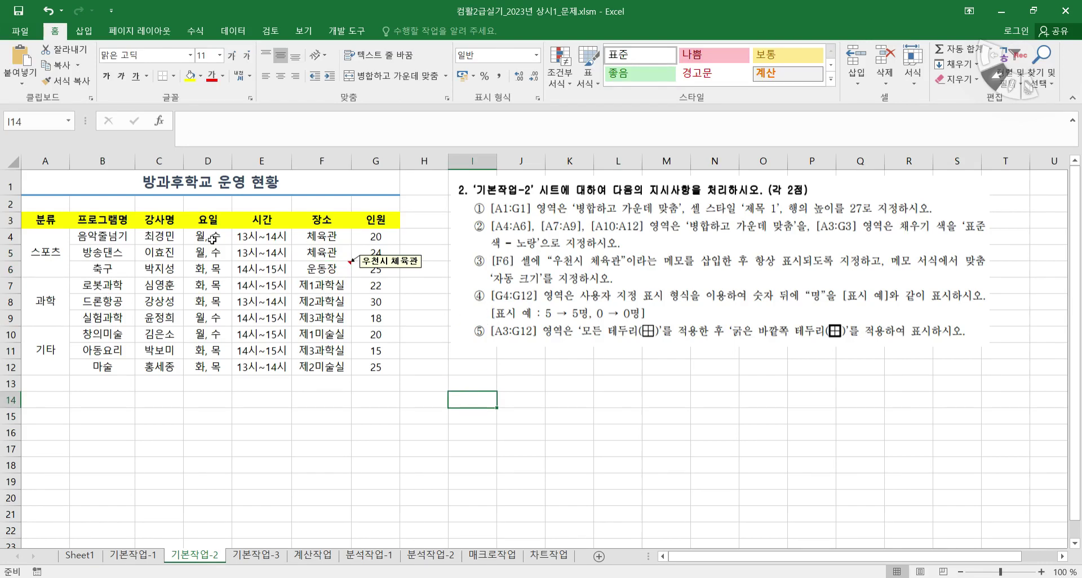
- Select the 인원 values in G4:G12
left_click_drag(380, 238, 376, 368)
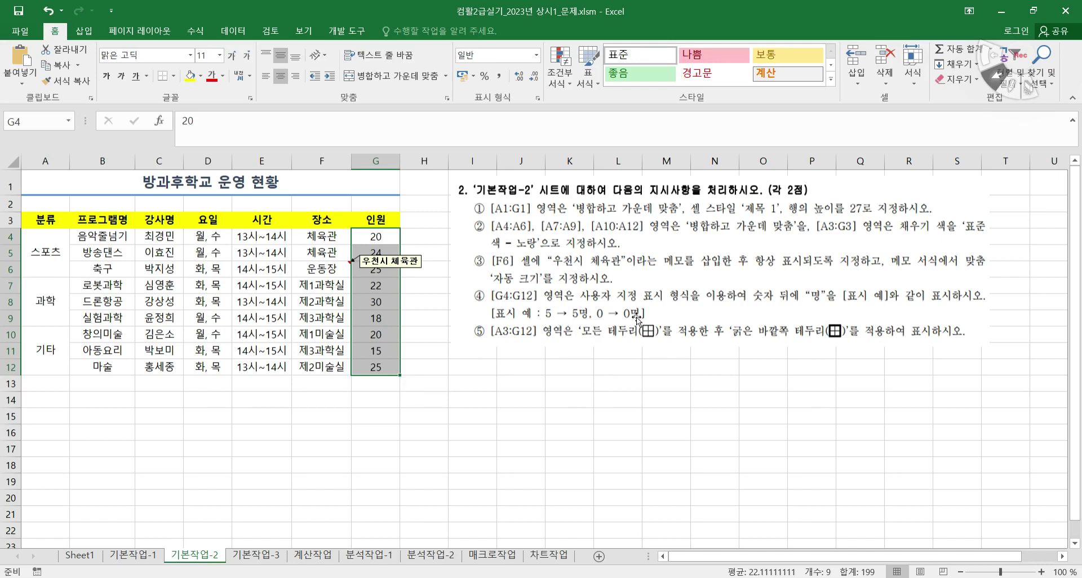
mouse_move(524, 398)
left_mouse_down()
mouse_move(571, 394)
mouse_move(546, 434)
left_mouse_up()
left_click_drag(555, 381, 550, 427)
left_click_drag(575, 361, 544, 446)
left_click_drag(510, 358, 575, 424)
mouse_move(622, 375)
left_mouse_down()
mouse_move(641, 420)
mouse_move(623, 388)
left_mouse_up()
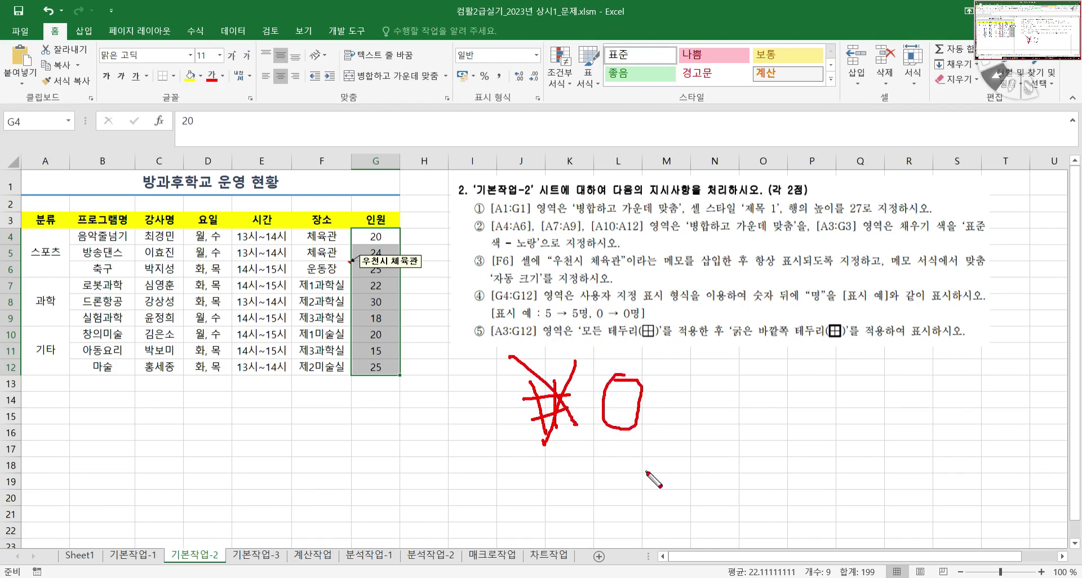
- Apply the custom number format 0"명" to the 인원 values in G4:G12
key("Escape")
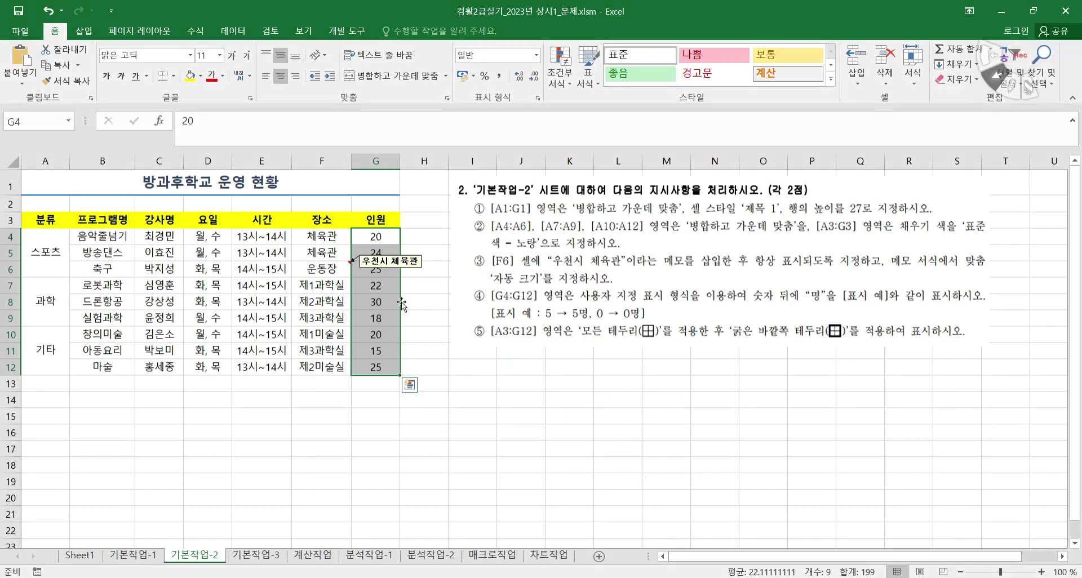
right_click(372, 303)
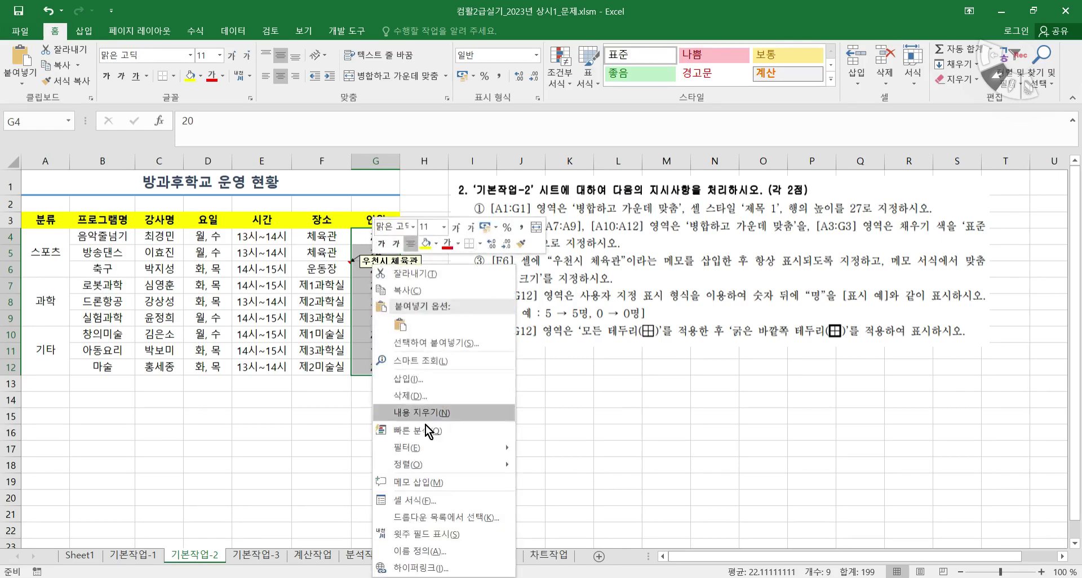
left_click(437, 500)
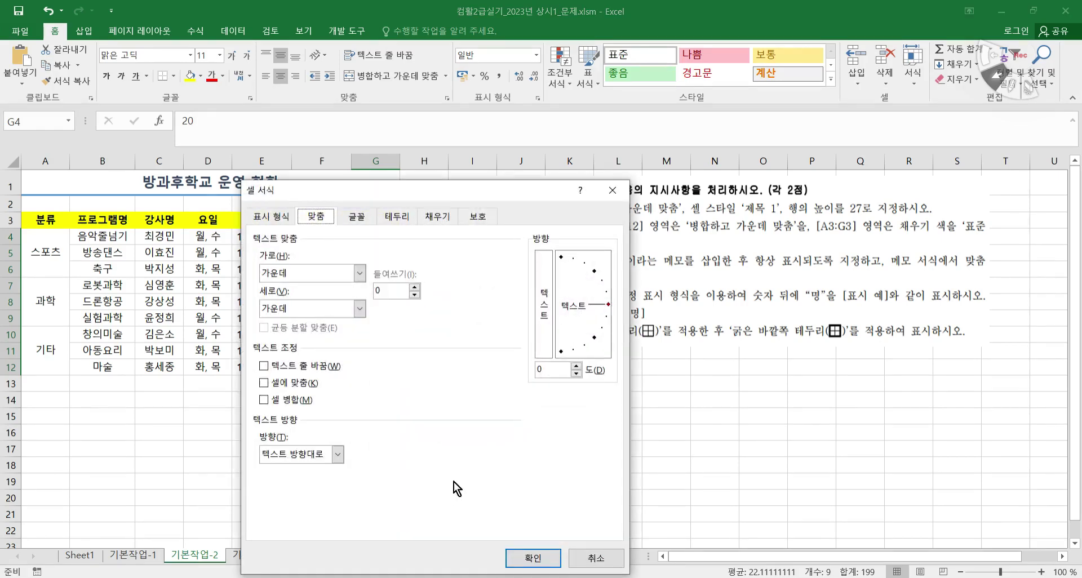
left_click_drag(425, 120, 564, 157)
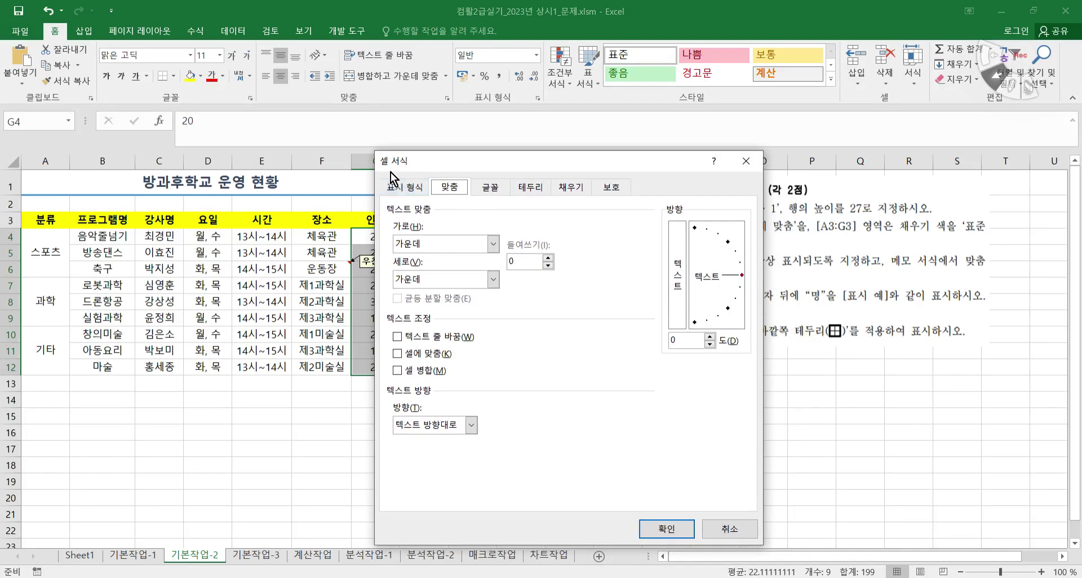
left_click(398, 189)
left_click(418, 347)
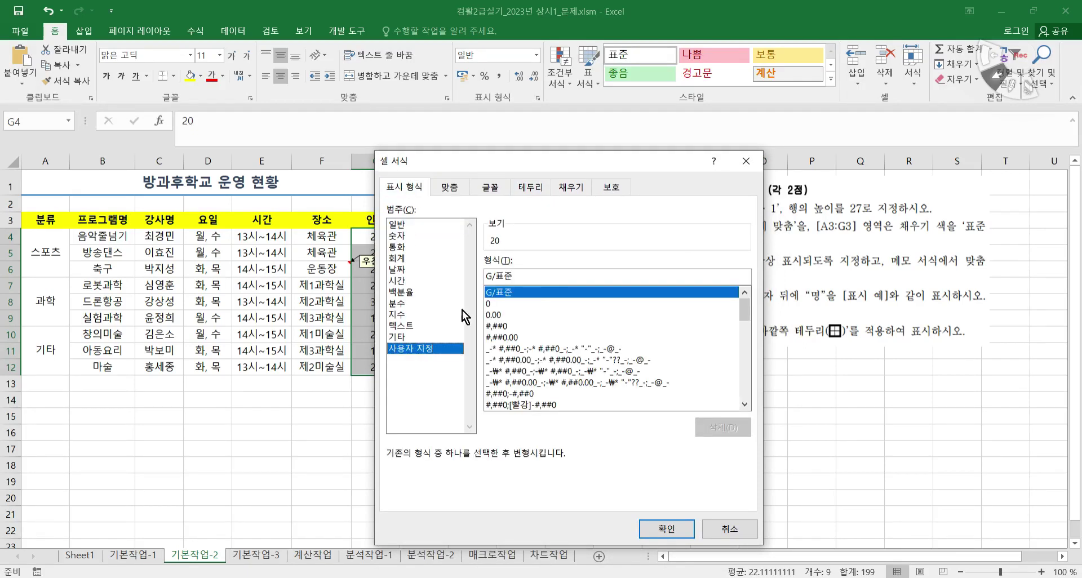
left_click(491, 304)
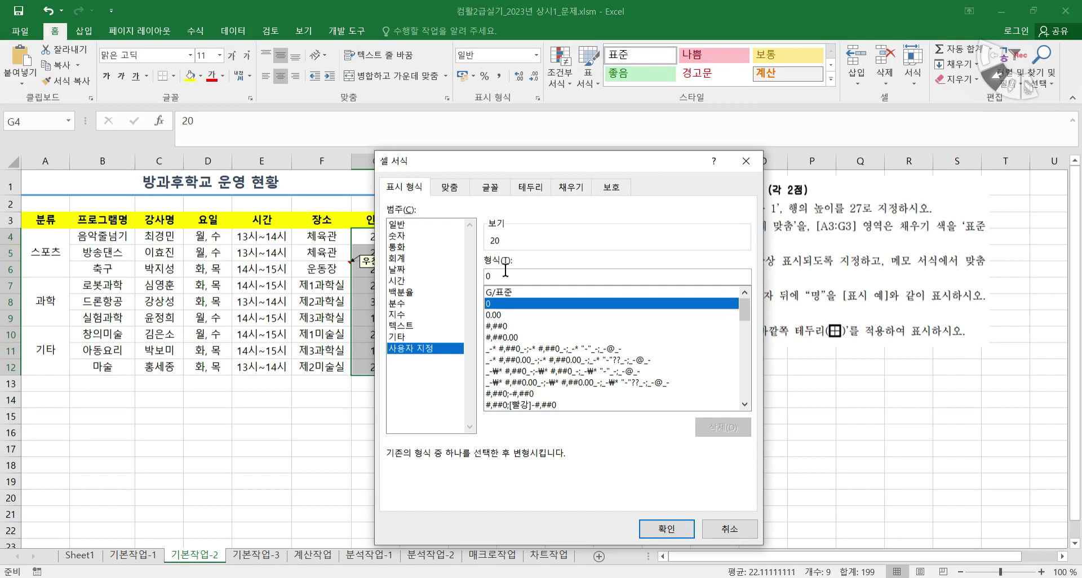
type("\"")
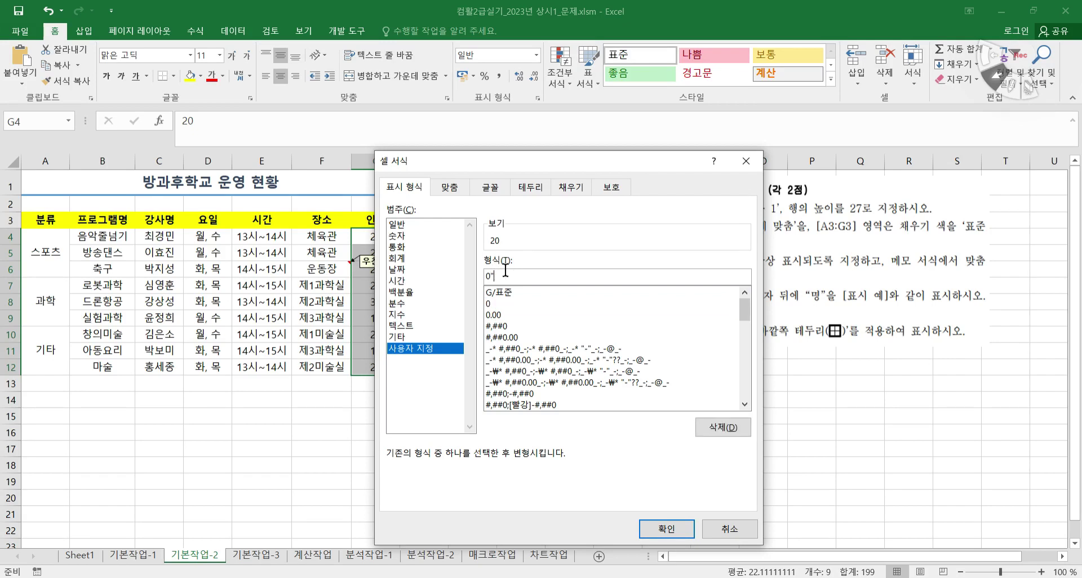
type("명\"")
left_click(671, 531)
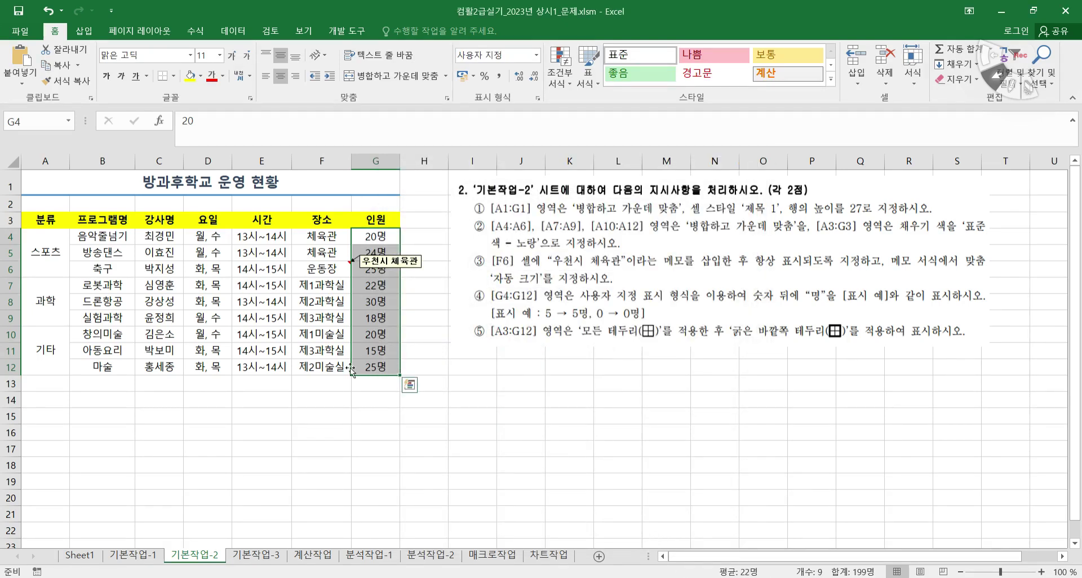
- Review the custom format code of G4:G12 in the cell format settings without changing it
right_click(387, 325)
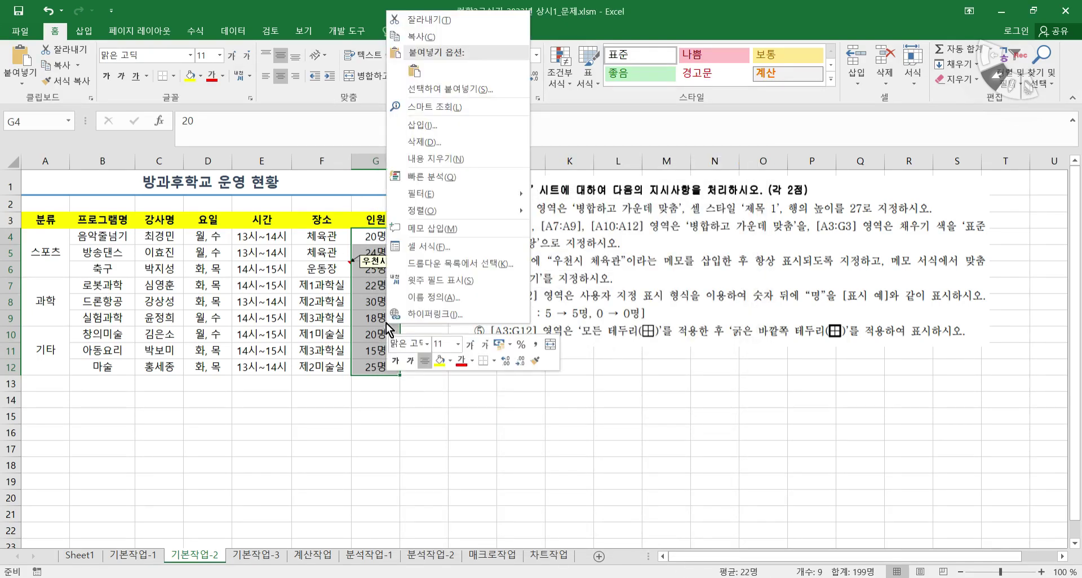
left_click(432, 242)
left_click(374, 158)
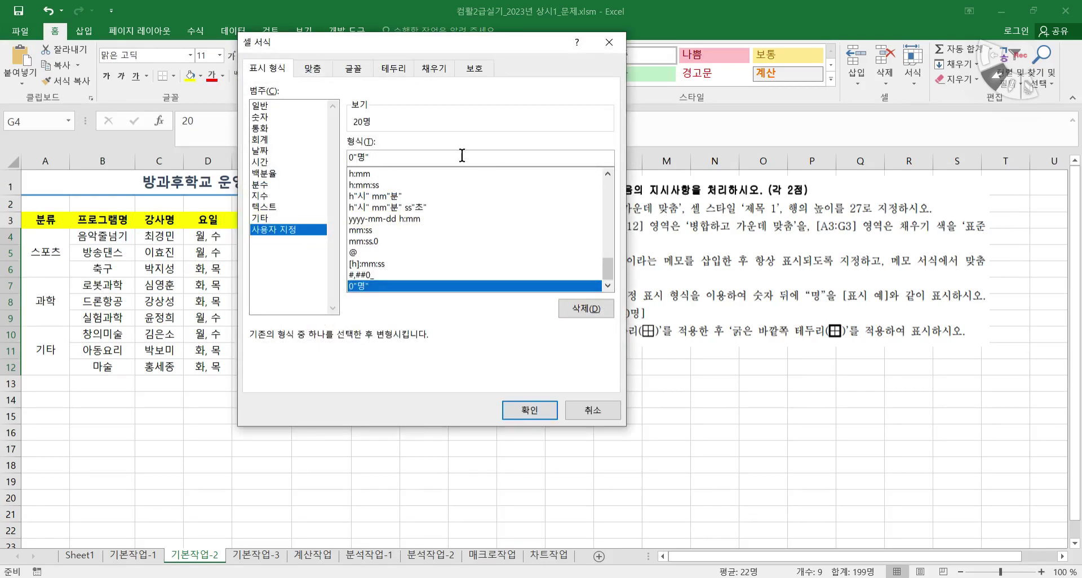
left_click(359, 158)
left_click(591, 410)
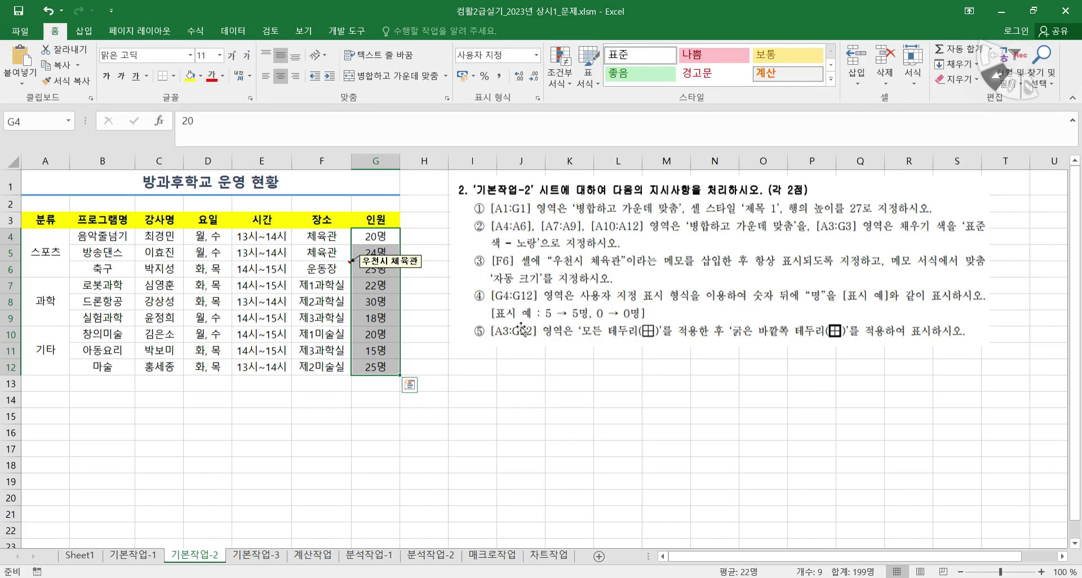
- Apply all borders (모든 테두리) and thick outside borders (굵은 바깥쪽 테두리) to A3:G12
left_click_drag(55, 220, 375, 367)
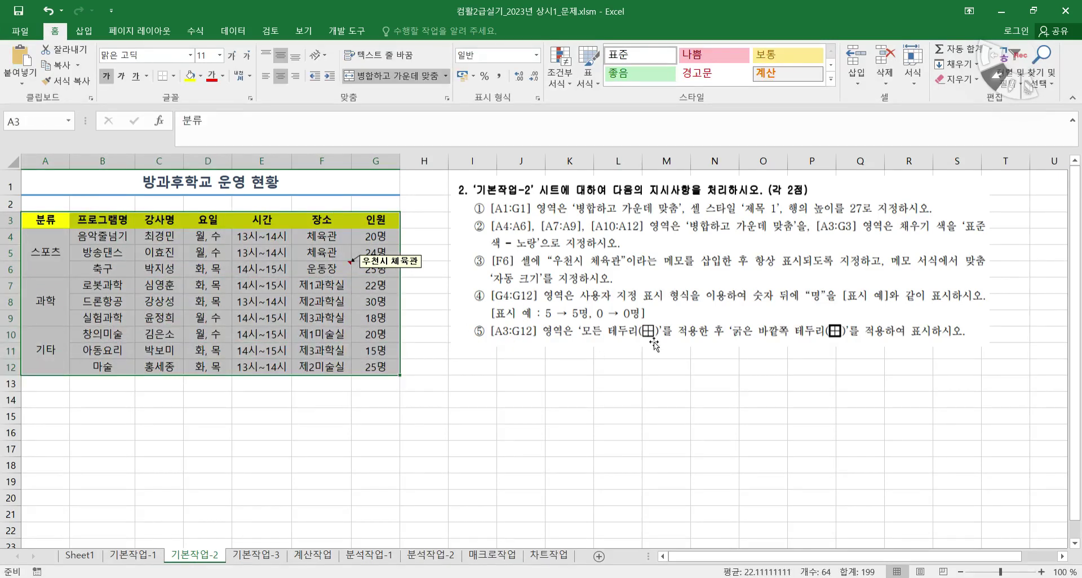
left_click(173, 76)
left_click(225, 200)
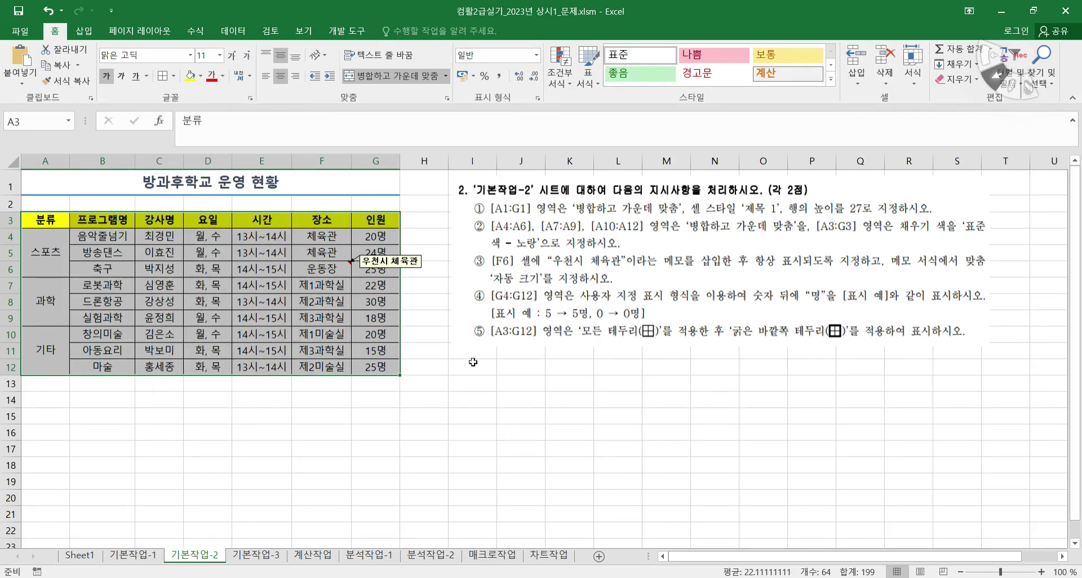
left_click(175, 81)
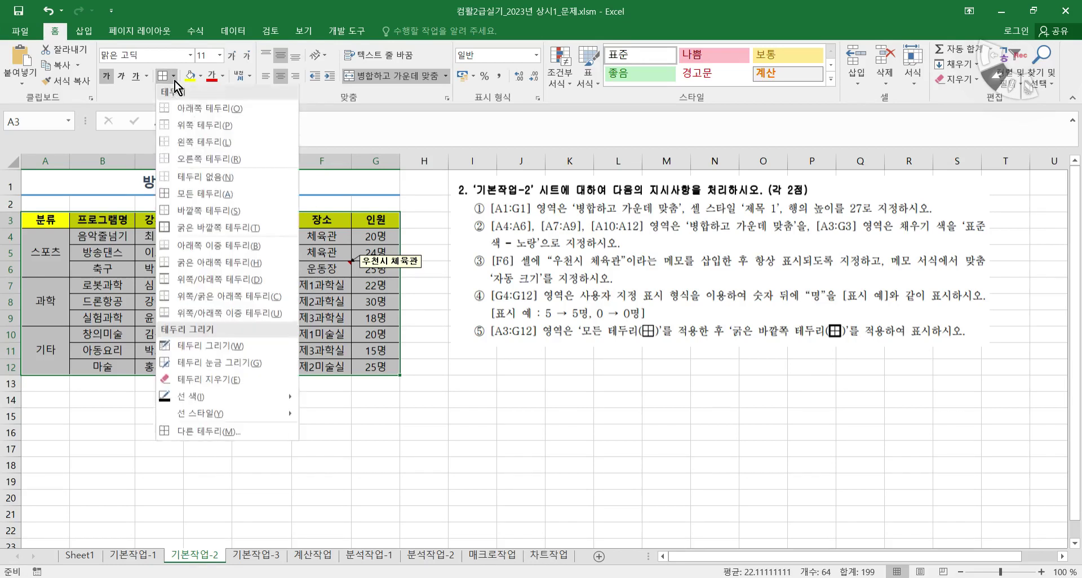
left_click(241, 227)
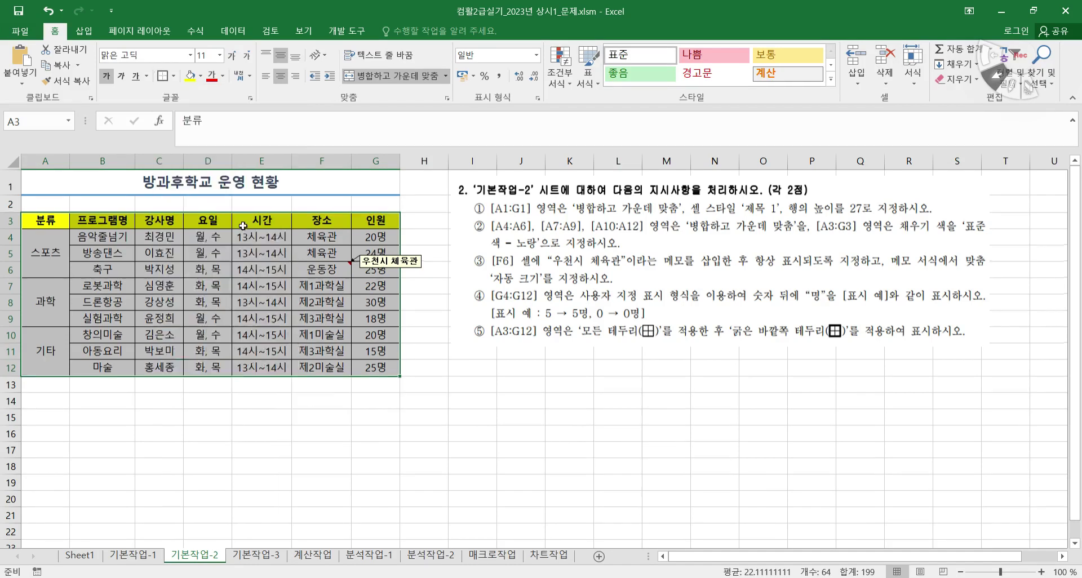
left_click(386, 453)
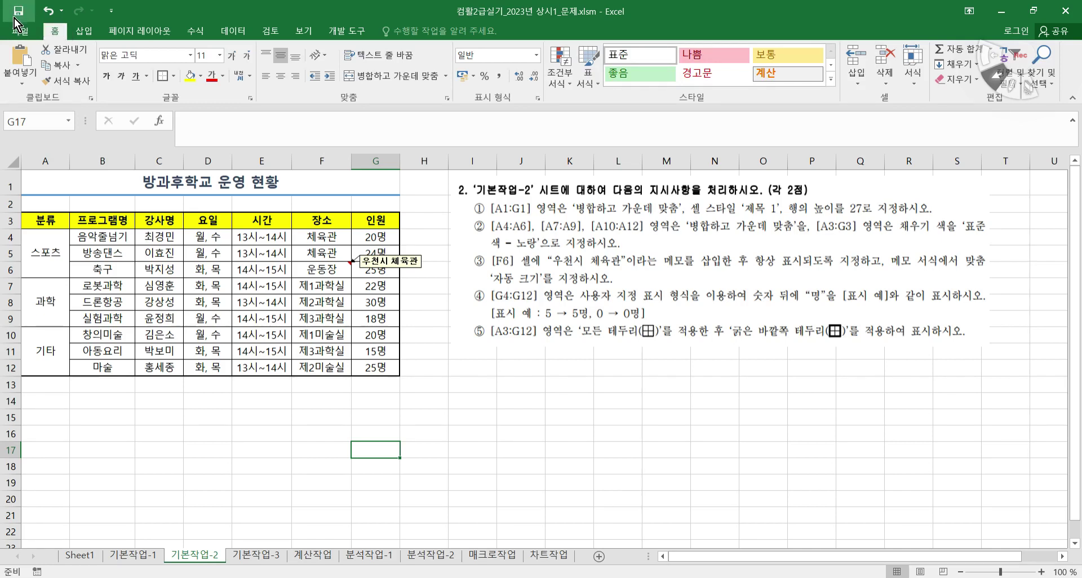
- Switch to the 기본작업-3 sheet and deselect the instruction picture
left_click(257, 555)
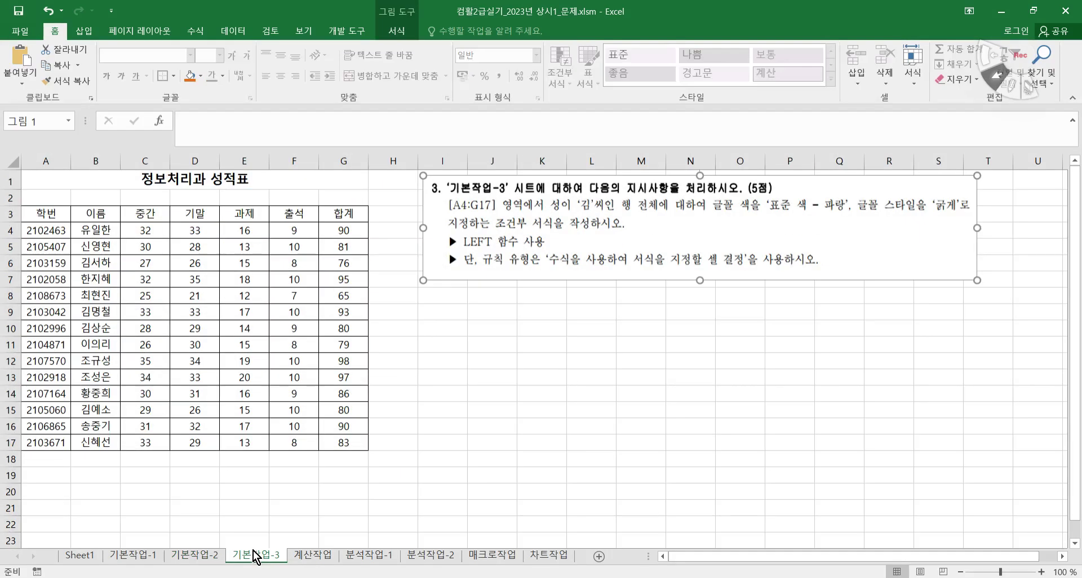
left_click(443, 393)
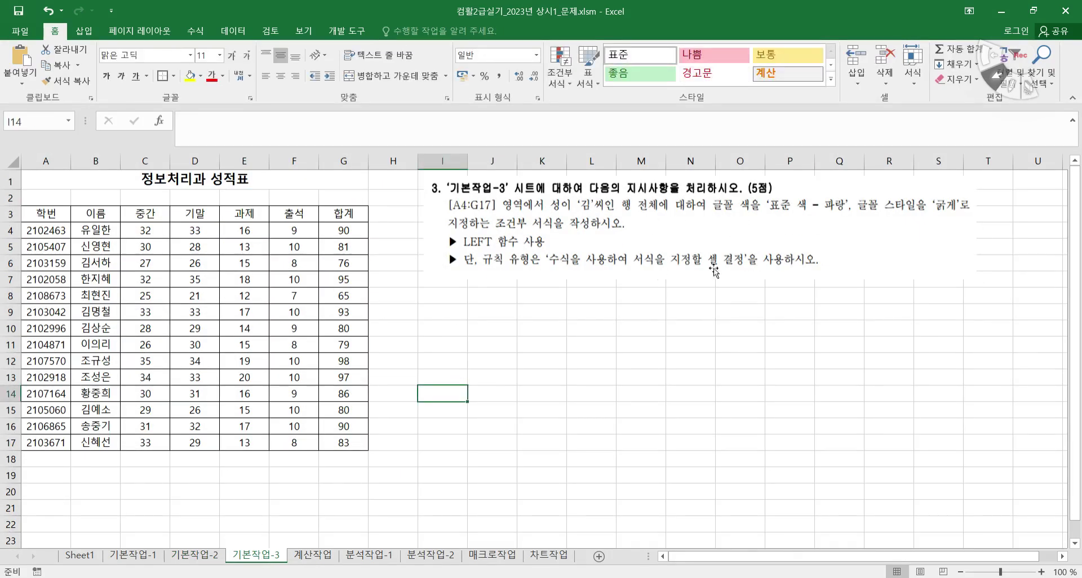
key("ctrl+2")
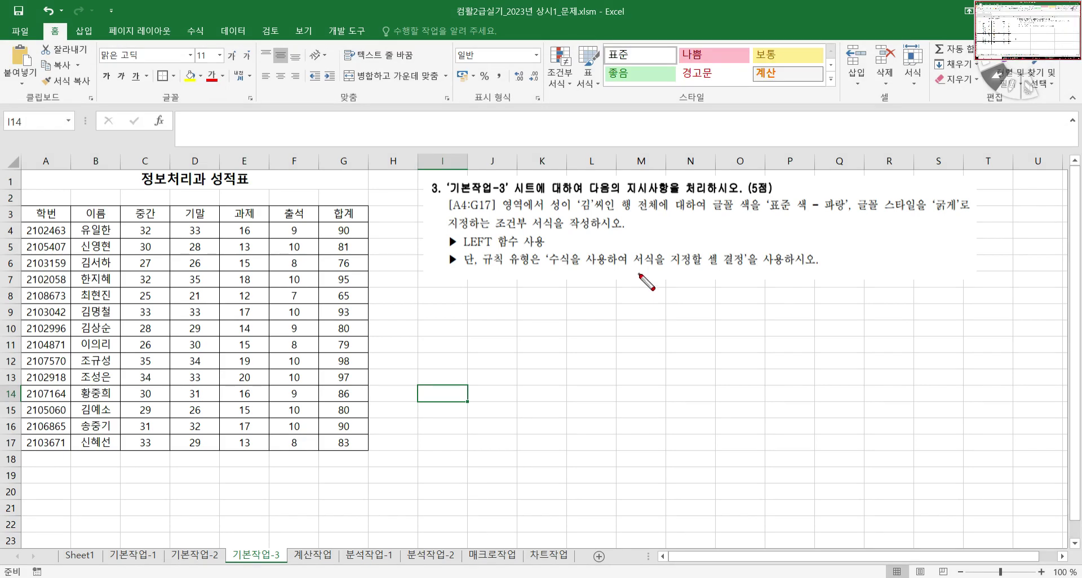
key("Escape")
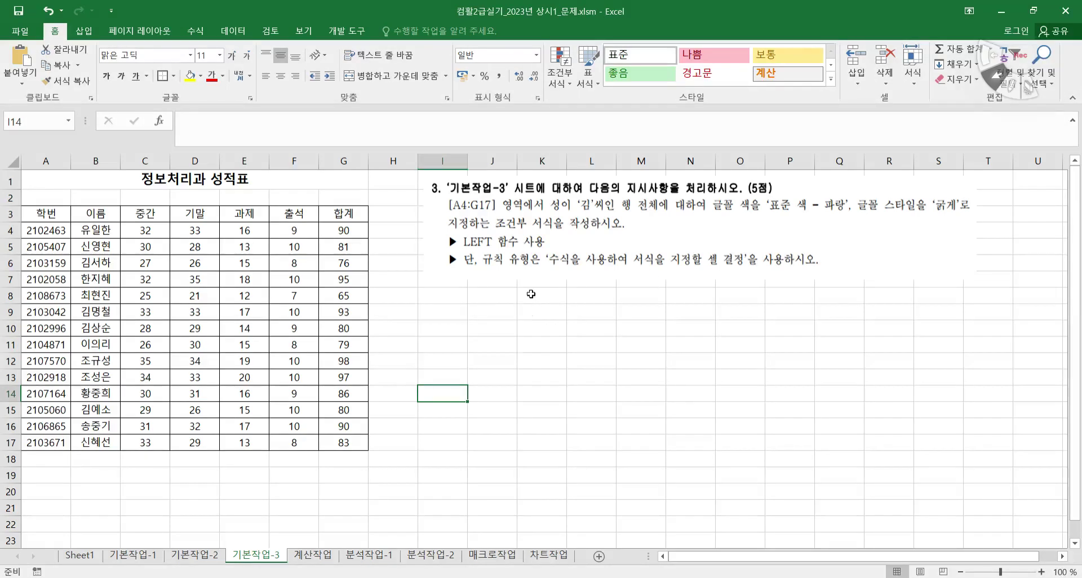
key("ctrl+2")
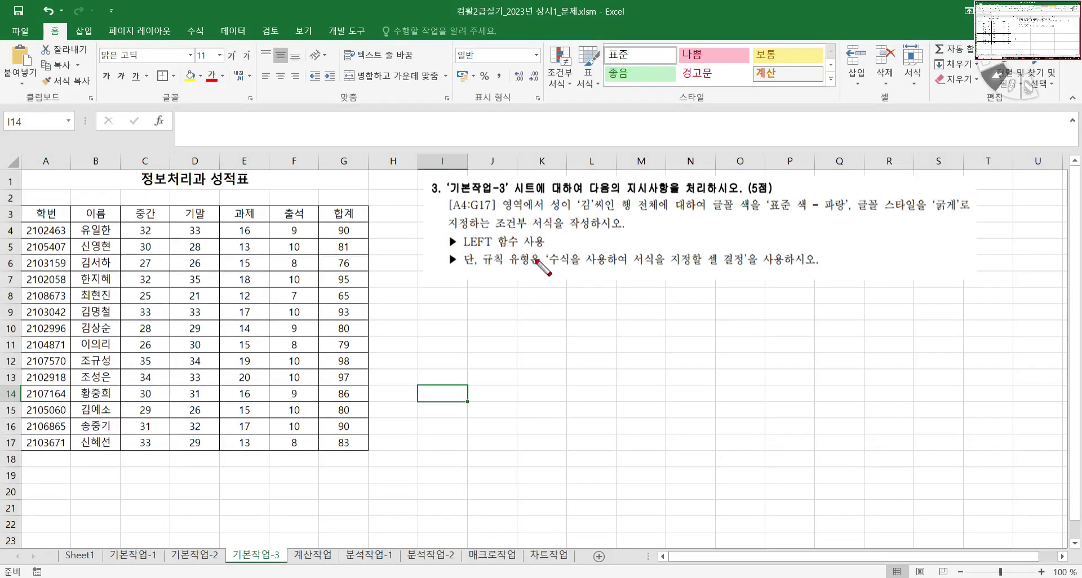
left_click_drag(546, 270, 569, 268)
mouse_move(442, 214)
left_mouse_down()
mouse_move(496, 216)
mouse_move(494, 191)
mouse_move(448, 206)
mouse_move(445, 220)
left_mouse_up()
left_click_drag(23, 215, 353, 222)
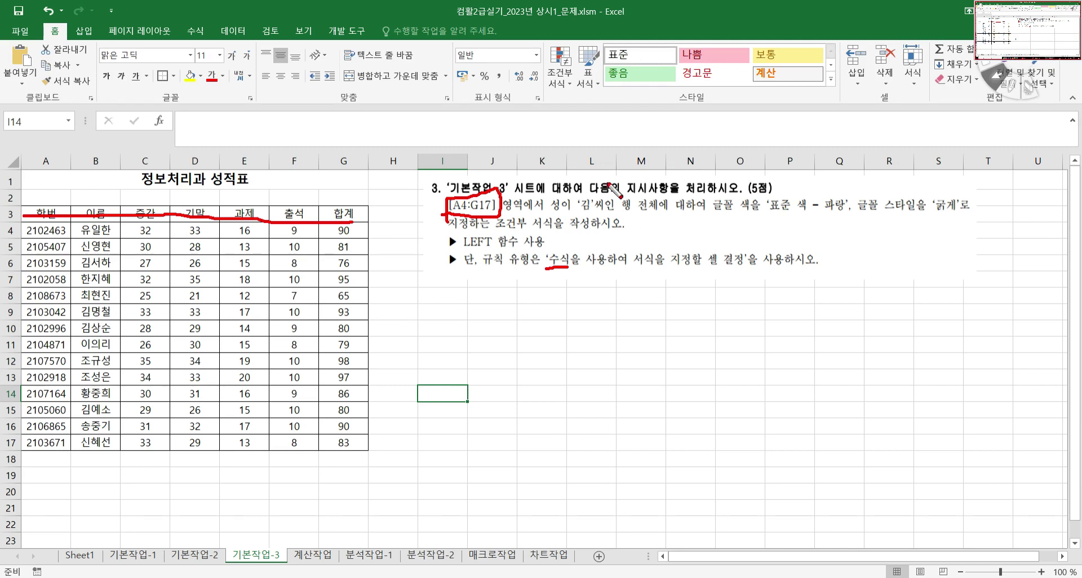
left_click_drag(464, 248, 506, 247)
mouse_move(557, 269)
left_mouse_down()
mouse_move(556, 332)
mouse_move(605, 324)
mouse_move(591, 341)
mouse_move(585, 310)
left_mouse_up()
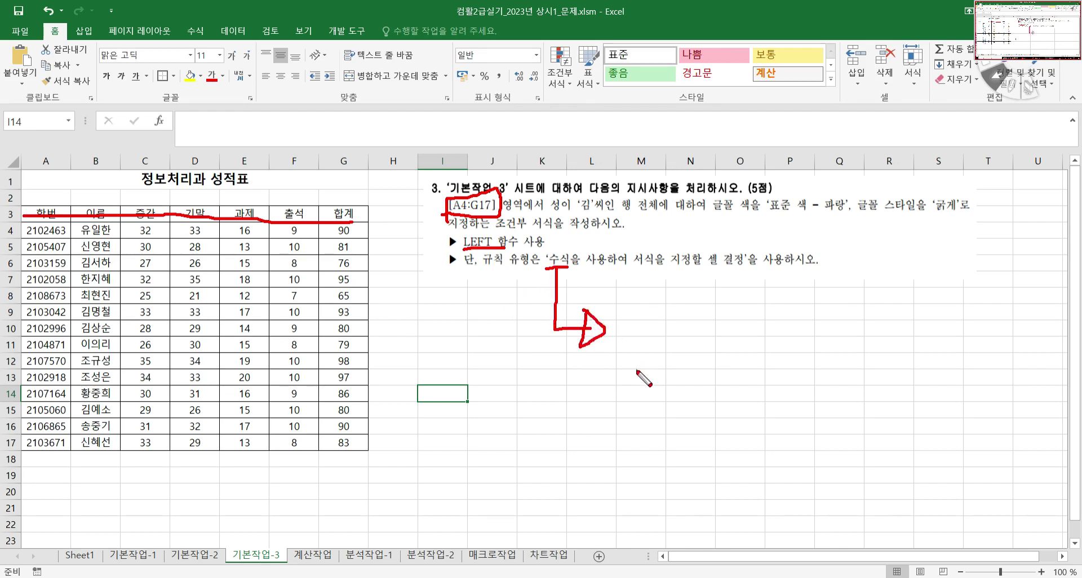
mouse_move(660, 310)
left_mouse_down()
mouse_move(707, 363)
mouse_move(675, 363)
mouse_move(703, 403)
mouse_move(704, 430)
left_mouse_up()
mouse_move(721, 310)
left_mouse_down()
mouse_move(733, 338)
mouse_move(753, 349)
mouse_move(723, 389)
left_mouse_up()
mouse_move(762, 336)
left_mouse_down()
mouse_move(780, 387)
mouse_move(761, 447)
left_mouse_up()
mouse_move(761, 409)
left_mouse_down()
mouse_move(762, 446)
mouse_move(758, 433)
left_mouse_up()
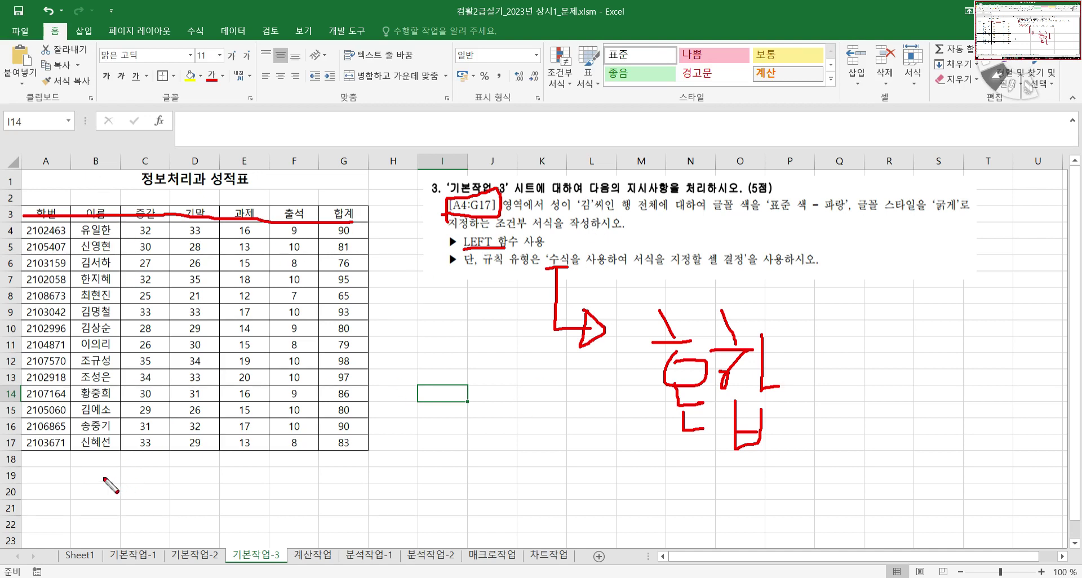
mouse_move(105, 162)
left_mouse_down()
mouse_move(94, 188)
mouse_move(78, 149)
mouse_move(107, 170)
mouse_move(98, 179)
mouse_move(114, 382)
mouse_move(97, 443)
mouse_move(117, 434)
left_mouse_up()
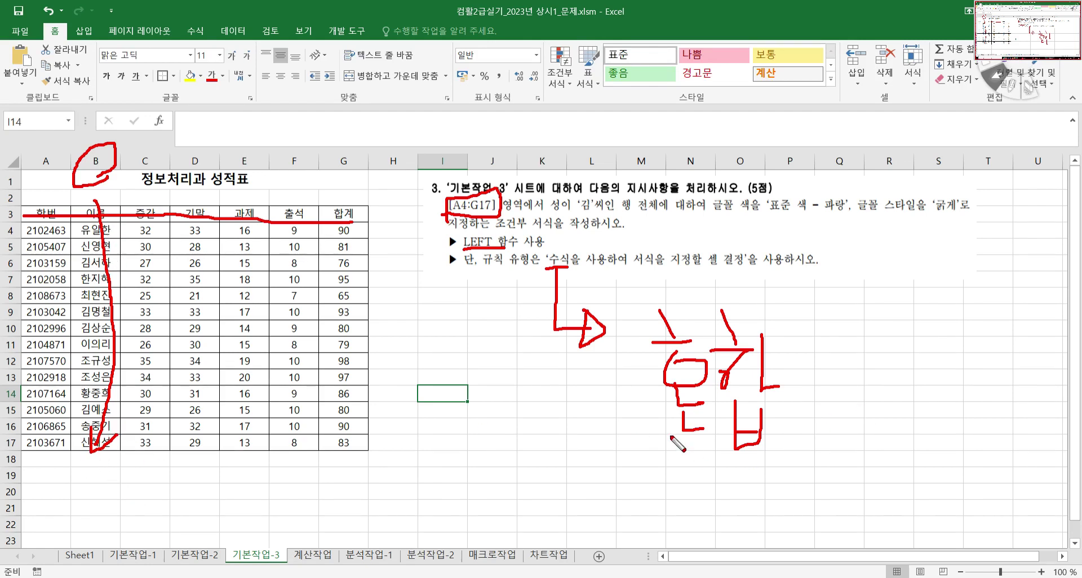
mouse_move(851, 332)
left_mouse_down()
mouse_move(850, 405)
mouse_move(879, 341)
mouse_move(842, 406)
left_mouse_up()
mouse_move(846, 351)
left_mouse_down()
mouse_move(833, 379)
mouse_move(798, 402)
left_mouse_up()
left_click_drag(818, 328, 817, 433)
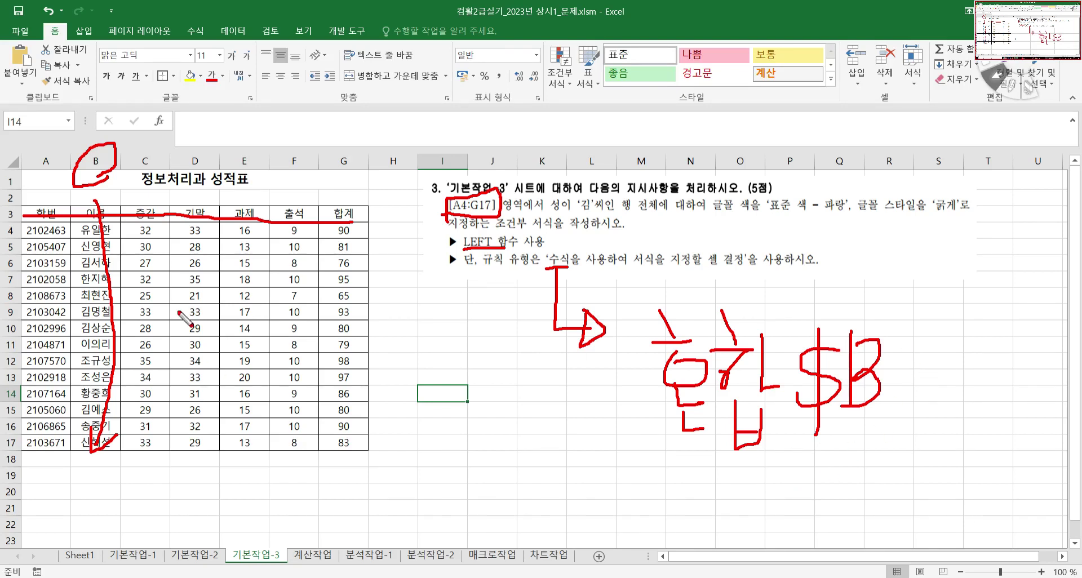
mouse_move(117, 226)
left_mouse_down()
mouse_move(107, 245)
mouse_move(83, 252)
mouse_move(123, 221)
mouse_move(91, 243)
mouse_move(66, 233)
mouse_move(122, 220)
mouse_move(108, 243)
left_mouse_up()
mouse_move(916, 333)
left_mouse_down()
mouse_move(857, 381)
mouse_move(932, 372)
mouse_move(911, 399)
mouse_move(825, 451)
mouse_move(789, 343)
mouse_move(918, 293)
mouse_move(952, 398)
mouse_move(916, 432)
left_mouse_up()
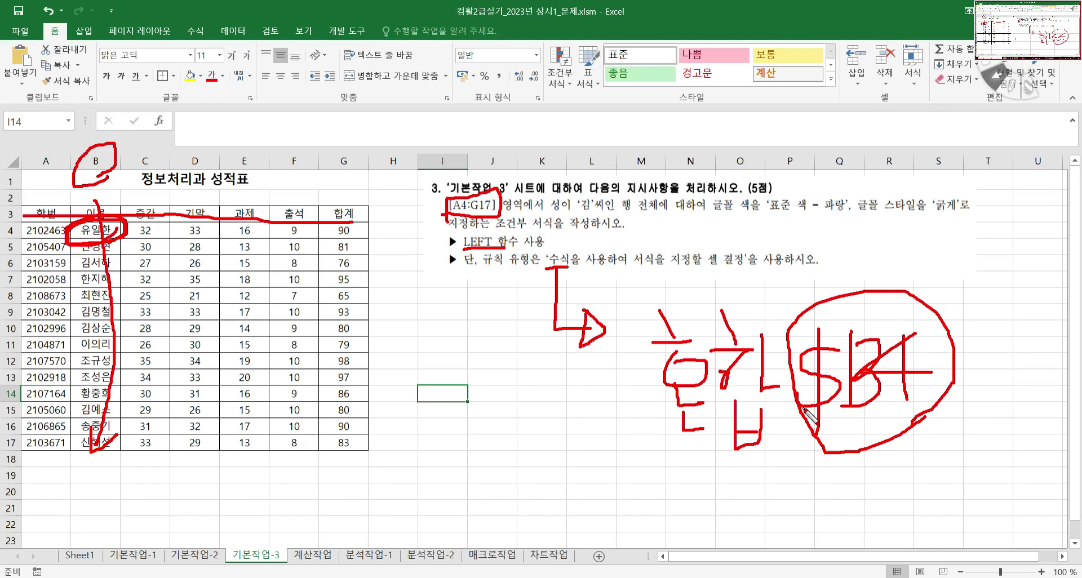
key("Escape")
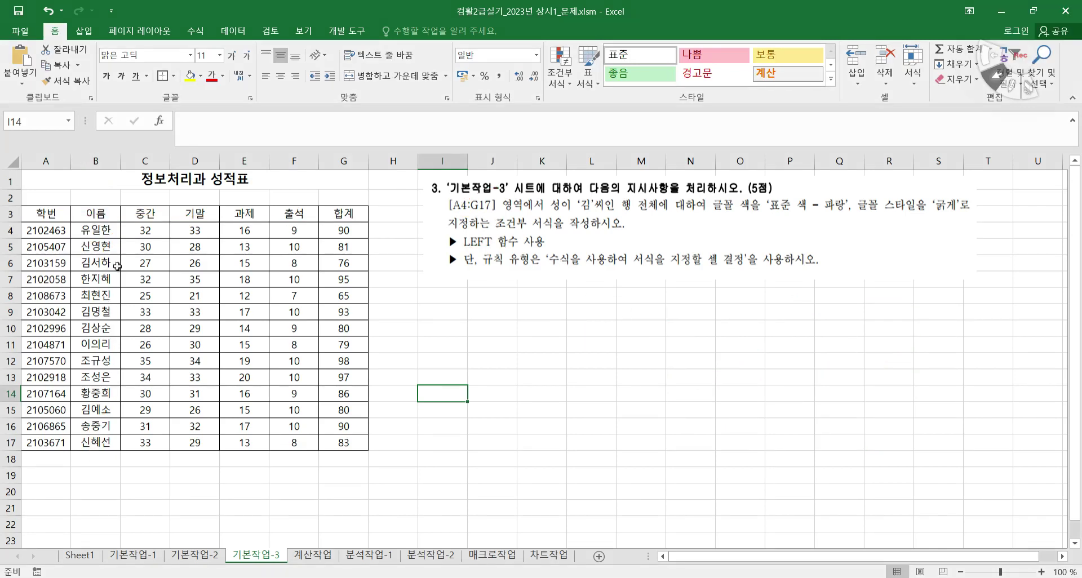
- Create a new conditional formatting rule for A4:G17 with the formula-based type 수식을 사용하여 서식을 지정할 셀 결정
left_click_drag(34, 236, 353, 454)
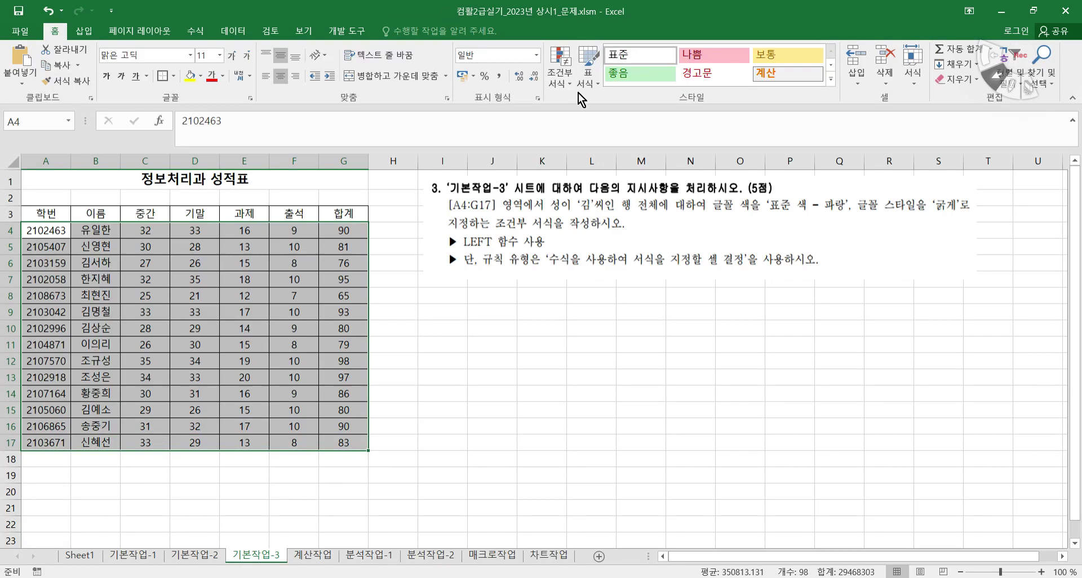
left_click(563, 76)
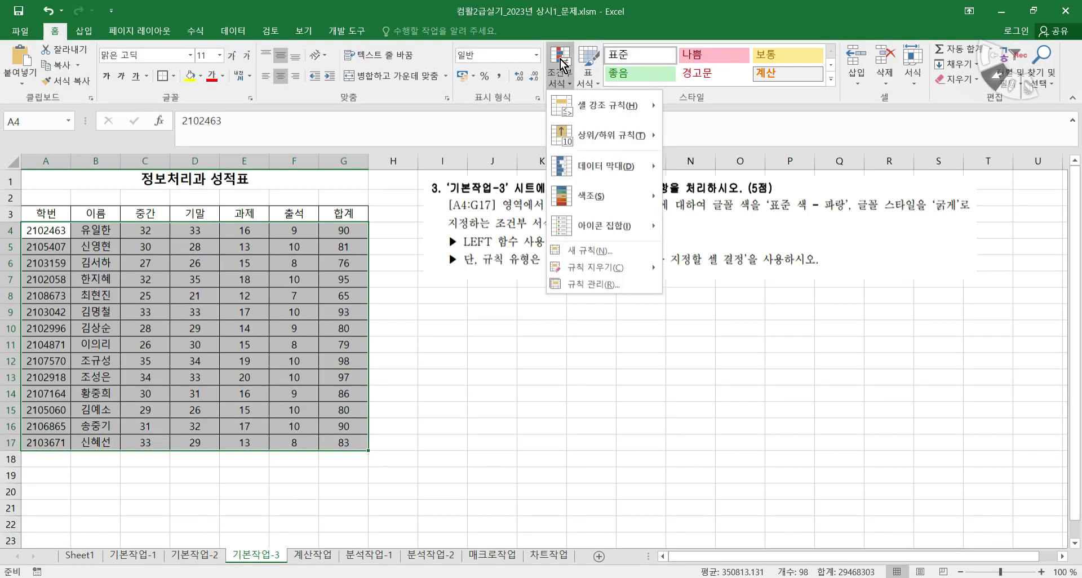
left_click(586, 262)
left_click_drag(330, 204, 652, 229)
left_click(521, 343)
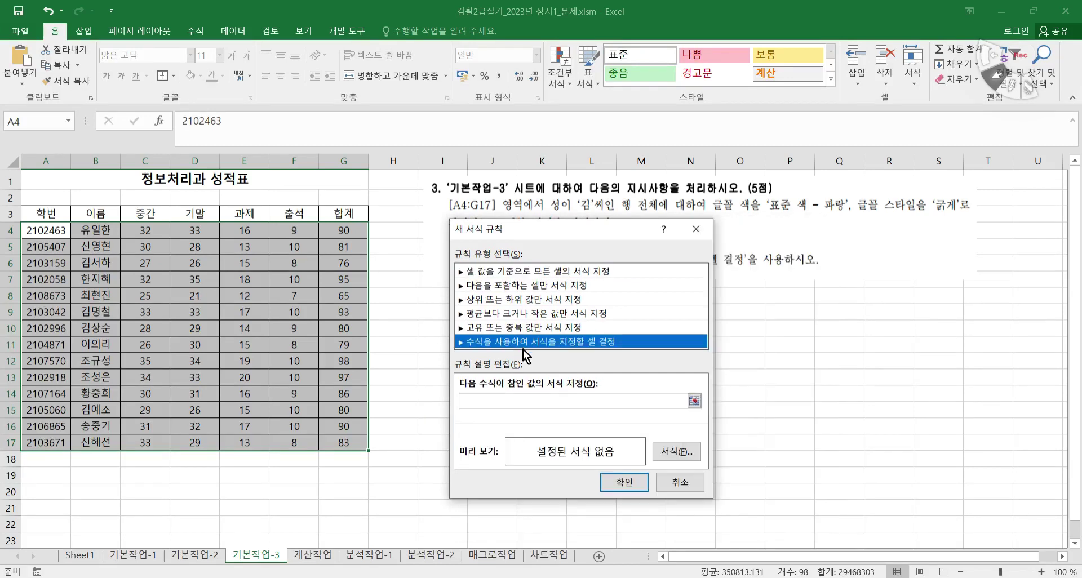
- Enter =LEFT($B4,1)="김" as the rule's formula, with only column B fixed in the cell reference
left_click(514, 400)
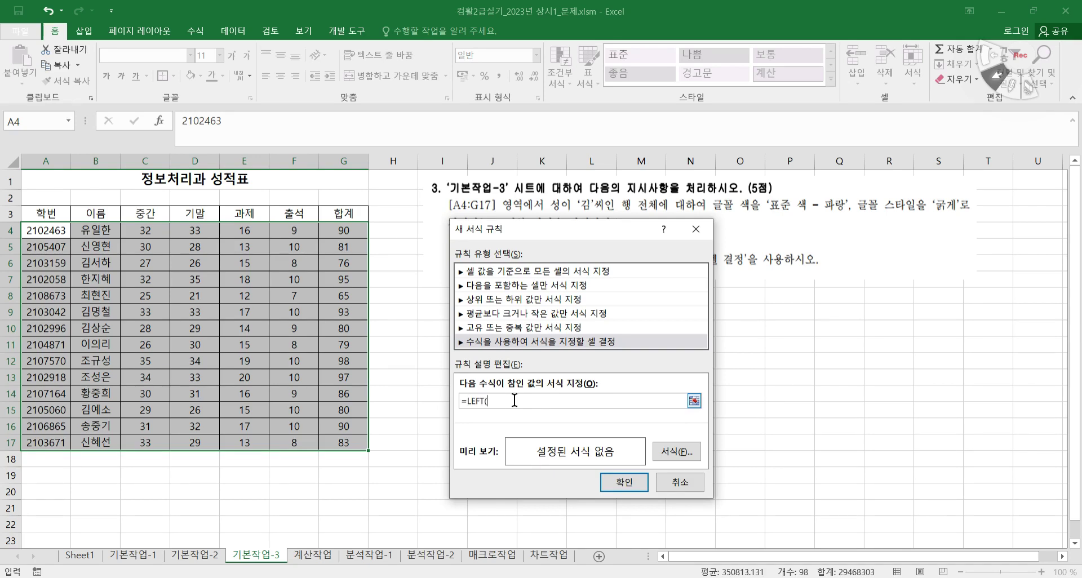
left_click(122, 229)
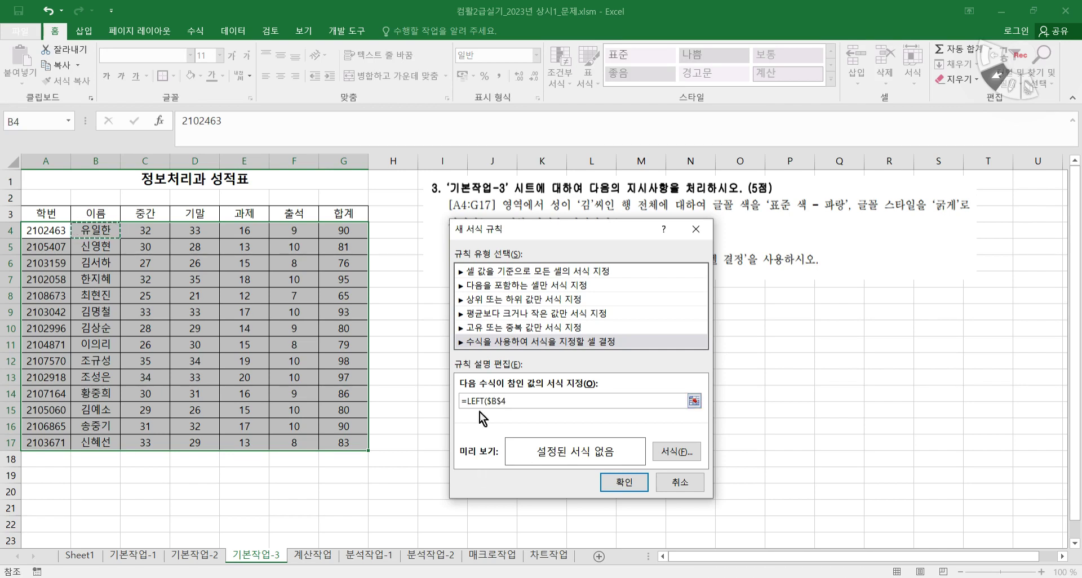
key("F4")
key("F4")
type(",1)=\"김")
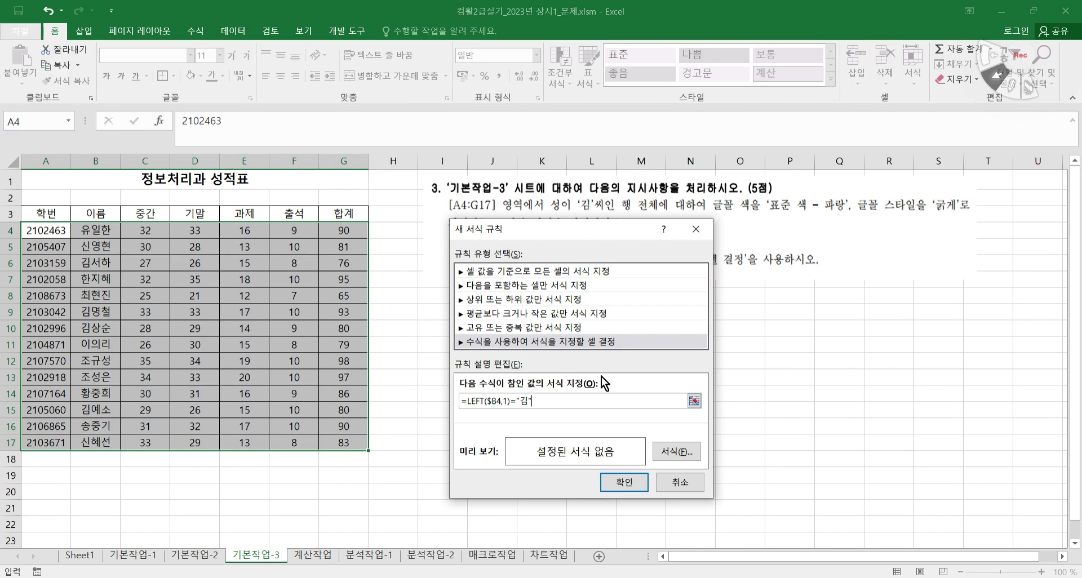
- Set the rule's format to standard blue font colour (파랑) and bold (굵게), and apply the conditional format to A4:G17
left_click(668, 451)
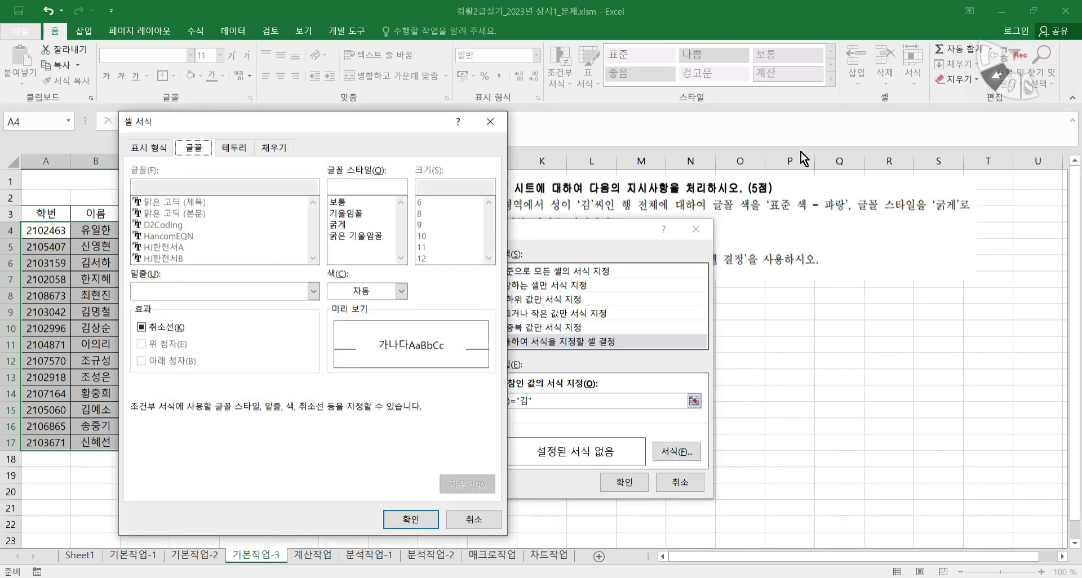
left_click(374, 297)
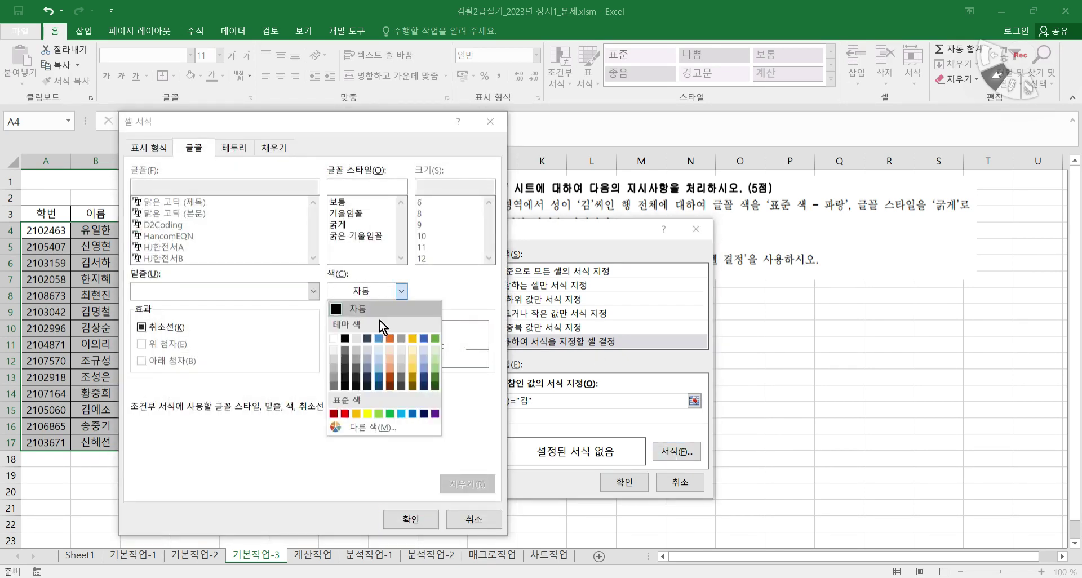
left_click(414, 414)
left_click(357, 225)
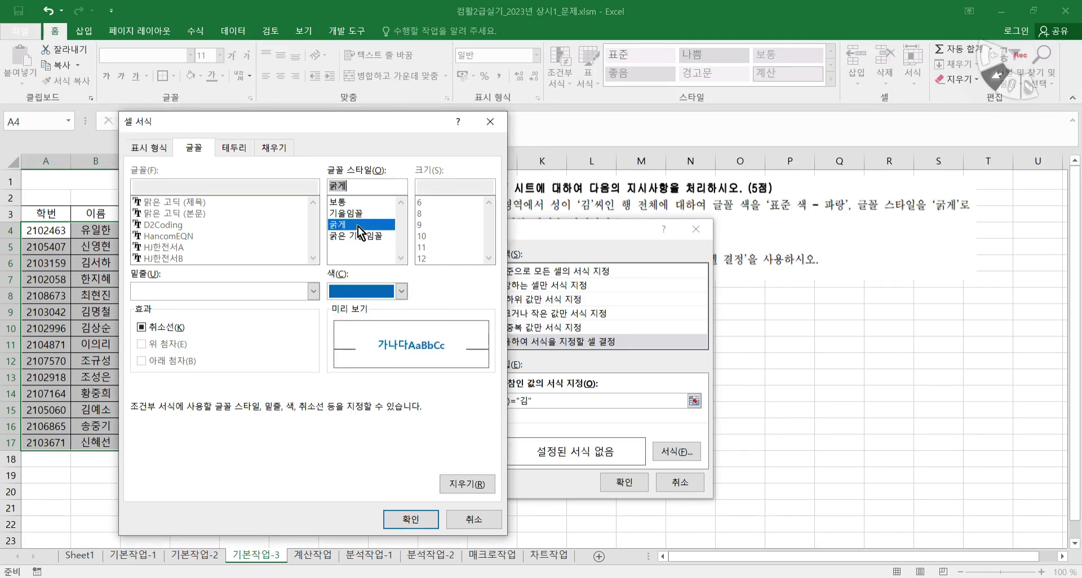
left_click(416, 514)
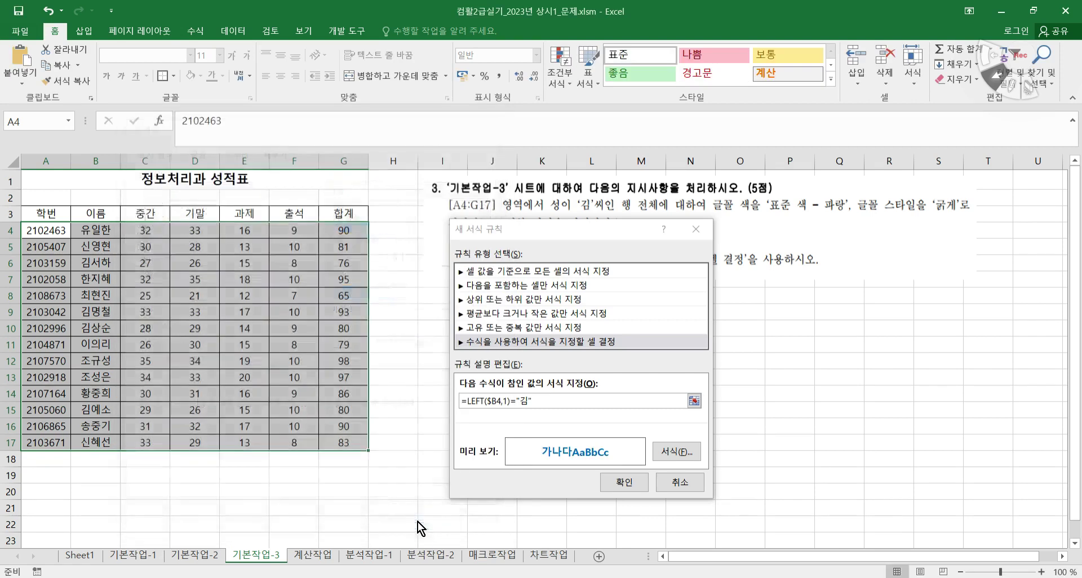
left_click(642, 480)
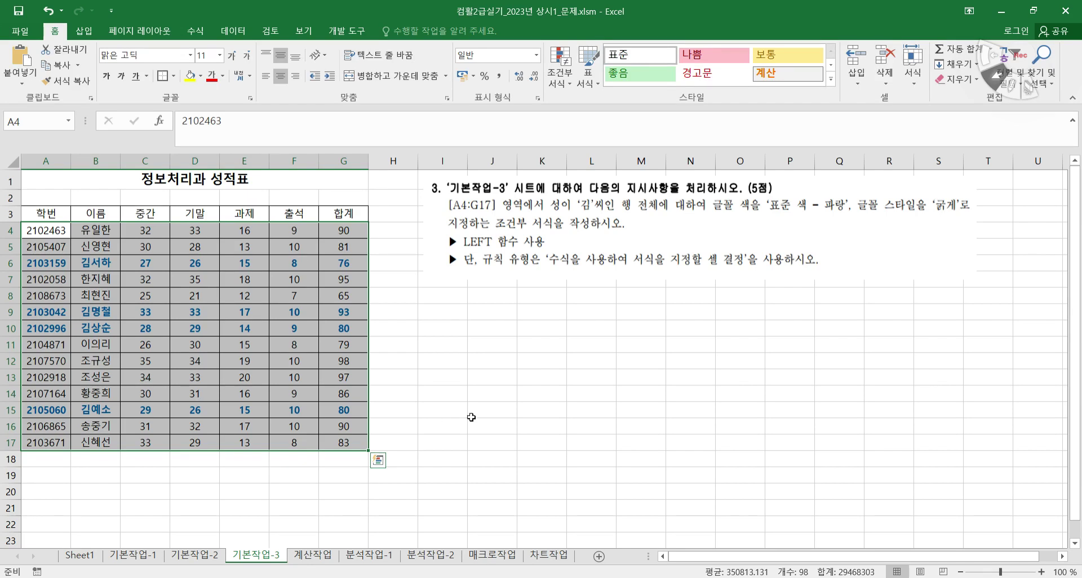
left_click(484, 403)
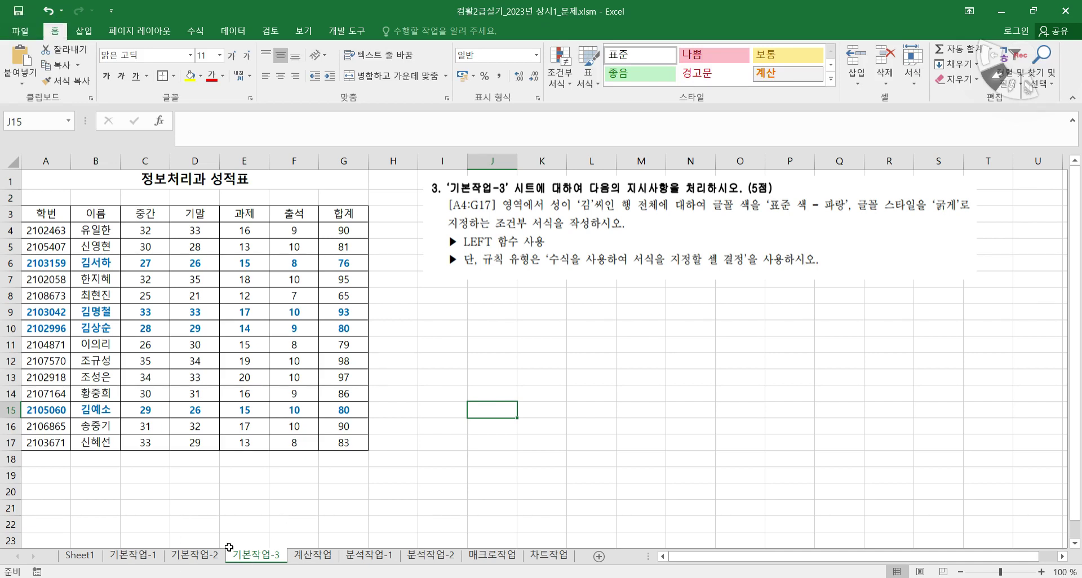
- Switch to the 분석작업-1 sheet and examine the subtotal instructions, marking the sort field, grouping field and the items to calculate
left_click(368, 557)
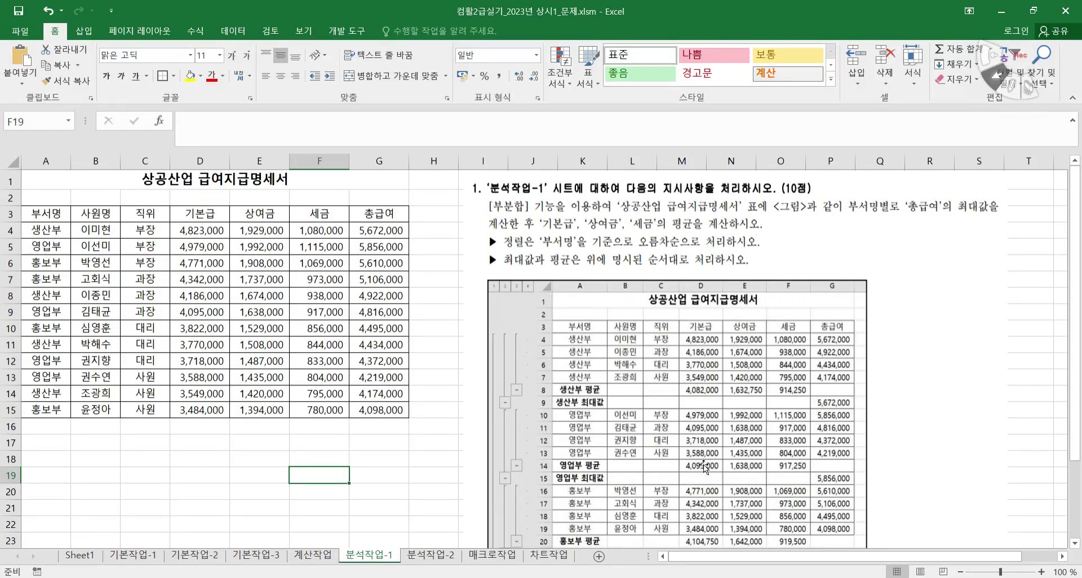
key("ctrl+2")
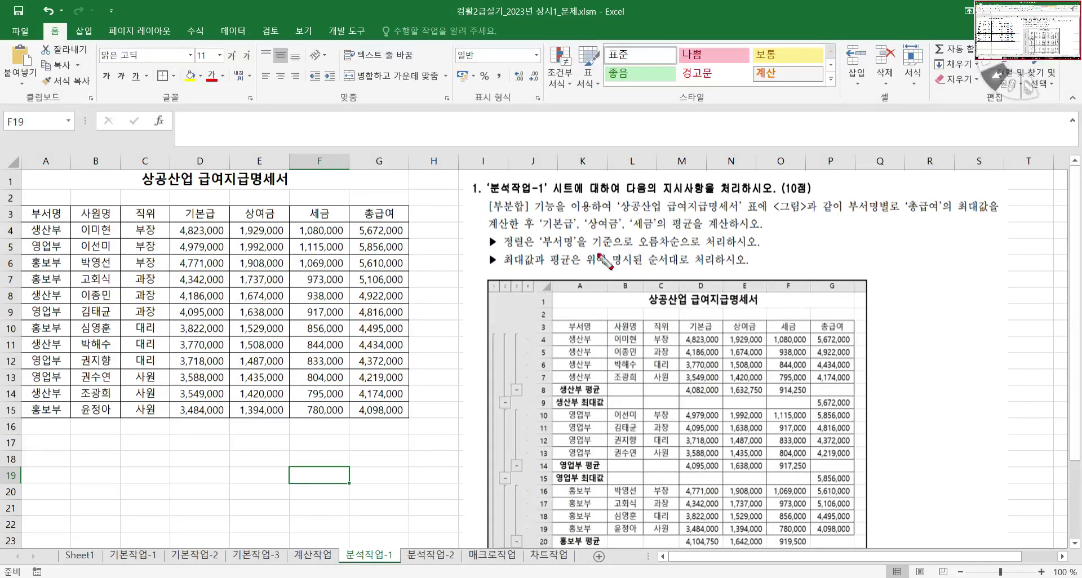
left_click_drag(499, 249, 688, 246)
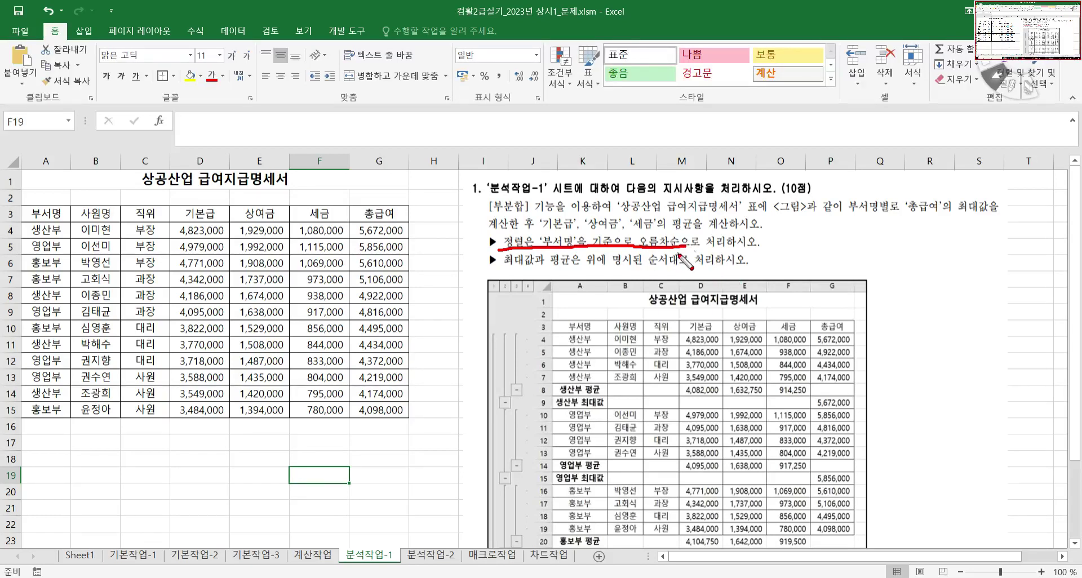
mouse_move(574, 248)
left_mouse_down()
mouse_move(573, 237)
mouse_move(544, 229)
mouse_move(534, 251)
left_mouse_up()
mouse_move(597, 384)
left_mouse_down()
mouse_move(540, 374)
mouse_move(593, 333)
mouse_move(581, 392)
left_mouse_up()
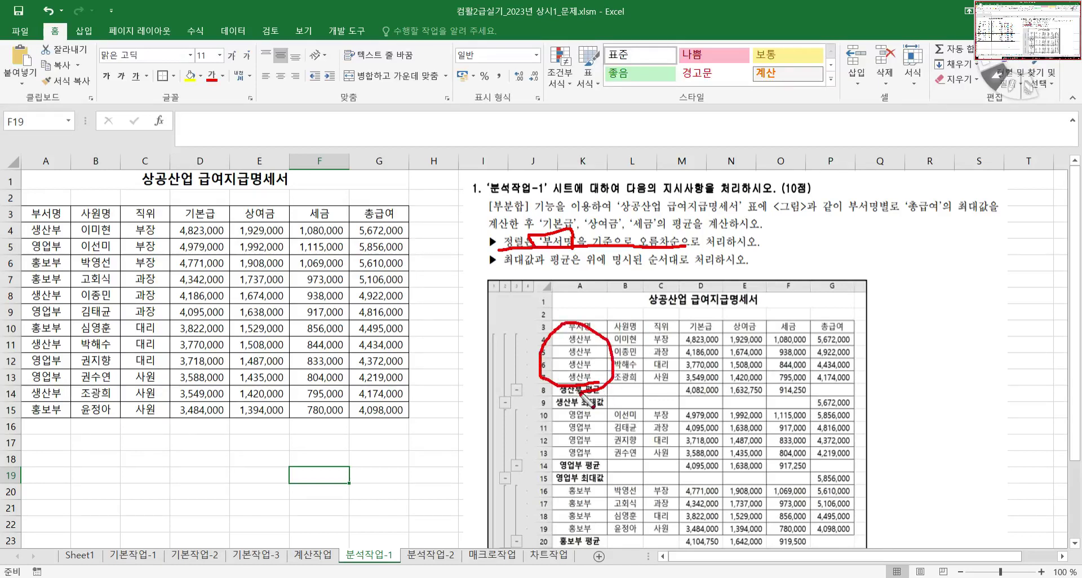
mouse_move(599, 472)
left_mouse_down()
mouse_move(567, 470)
mouse_move(604, 406)
mouse_move(592, 473)
left_mouse_up()
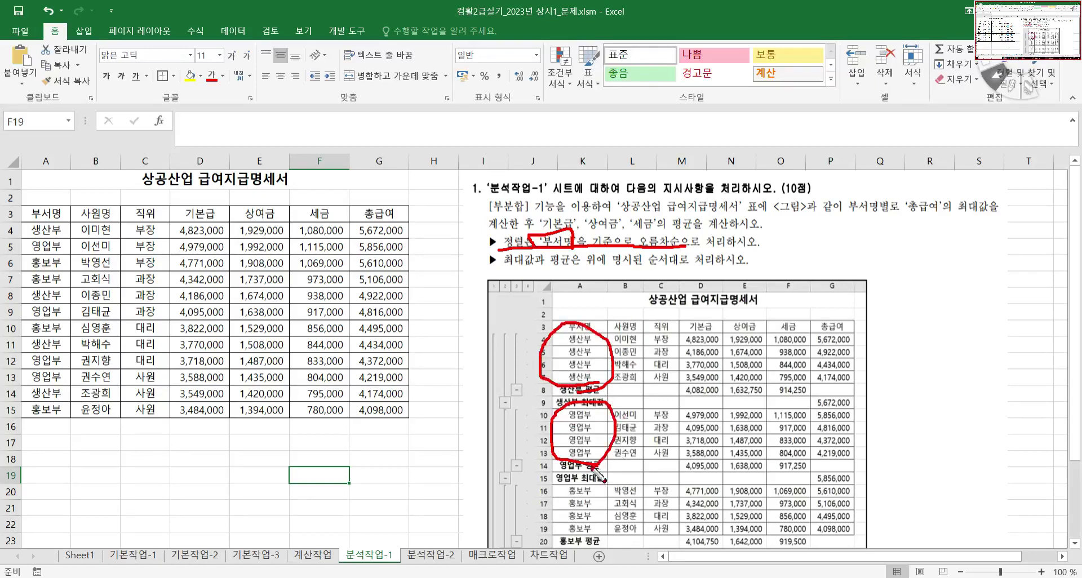
mouse_move(544, 246)
left_mouse_down()
mouse_move(606, 305)
mouse_move(599, 320)
left_mouse_up()
mouse_move(644, 285)
left_mouse_down()
mouse_move(671, 287)
mouse_move(667, 322)
left_mouse_up()
mouse_move(690, 274)
left_mouse_down()
mouse_move(710, 277)
mouse_move(696, 302)
mouse_move(732, 303)
mouse_move(709, 337)
left_mouse_up()
left_click_drag(741, 279, 789, 310)
mouse_move(795, 261)
left_mouse_down()
mouse_move(803, 331)
mouse_move(810, 292)
mouse_move(828, 287)
mouse_move(836, 318)
mouse_move(871, 324)
left_mouse_up()
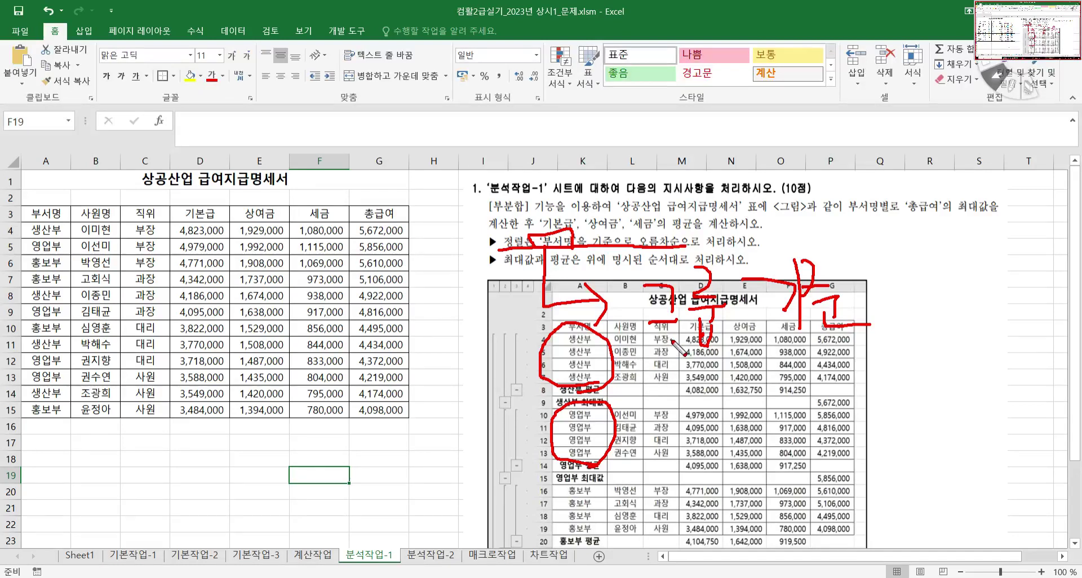
key("Escape")
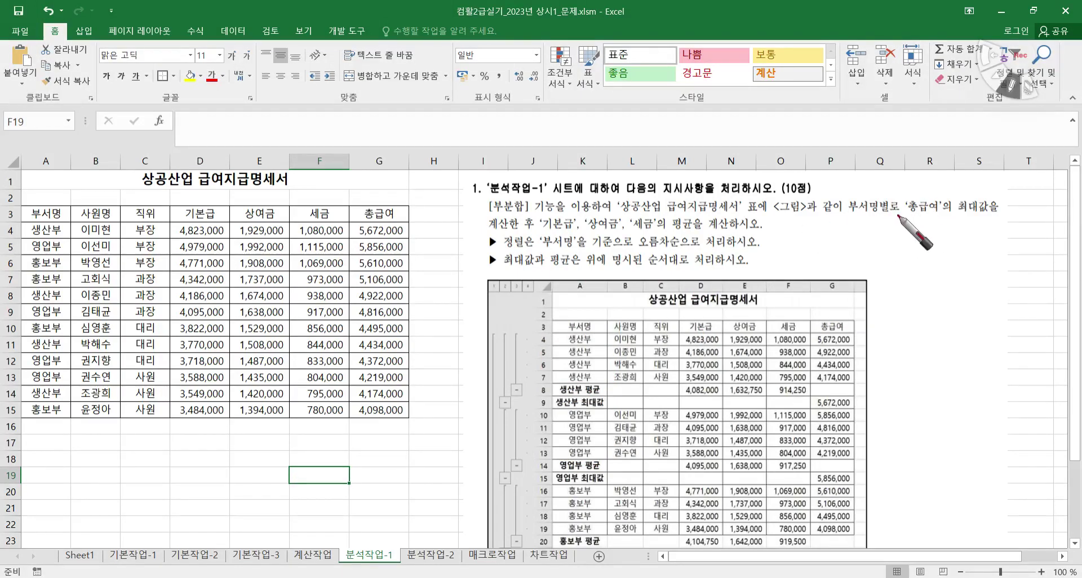
left_click_drag(898, 215, 983, 207)
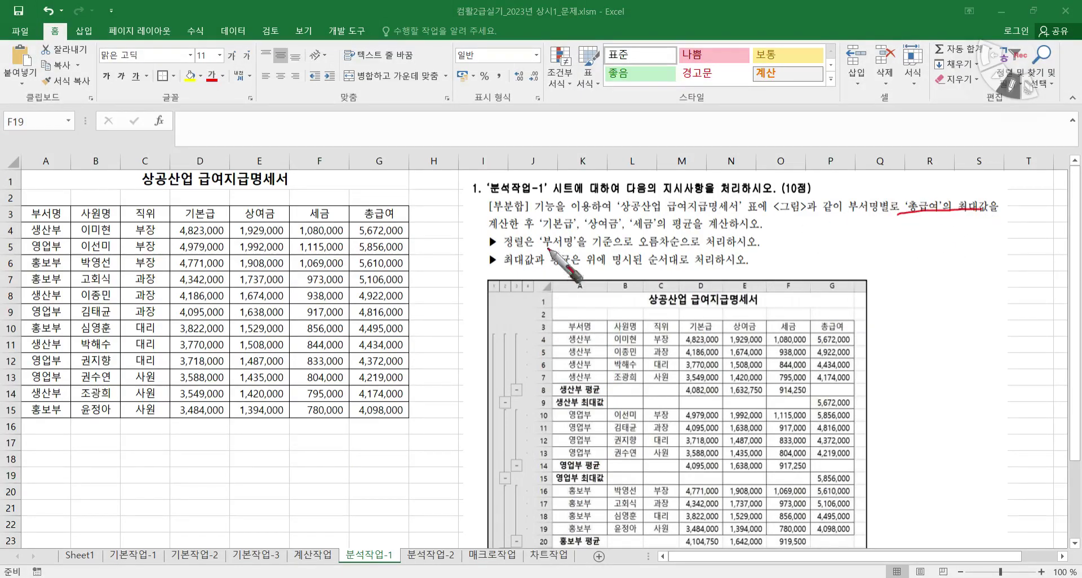
left_click_drag(537, 227, 695, 224)
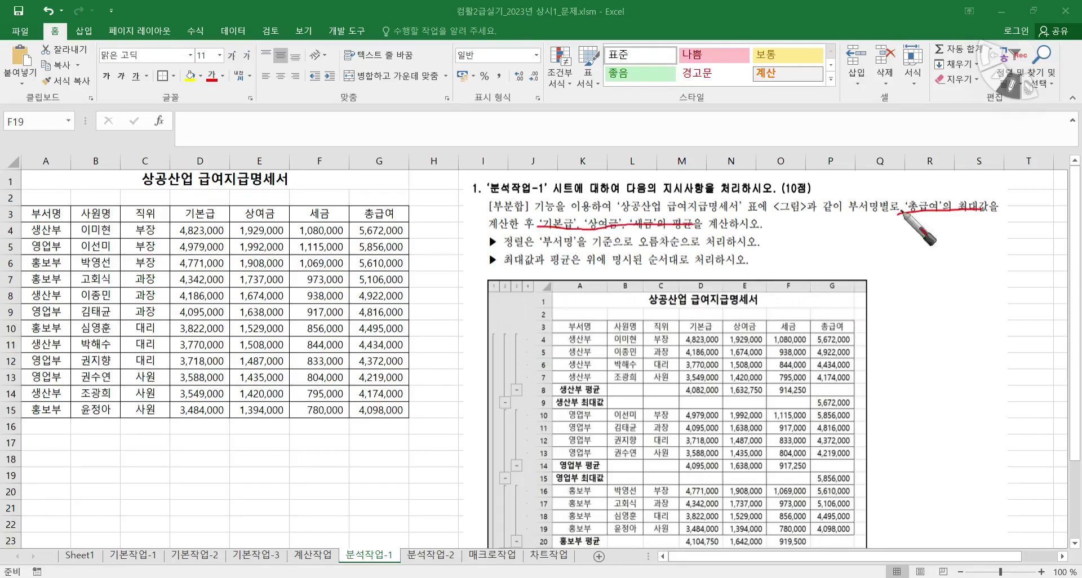
mouse_move(883, 214)
left_mouse_down()
mouse_move(827, 217)
mouse_move(870, 183)
mouse_move(879, 218)
left_mouse_up()
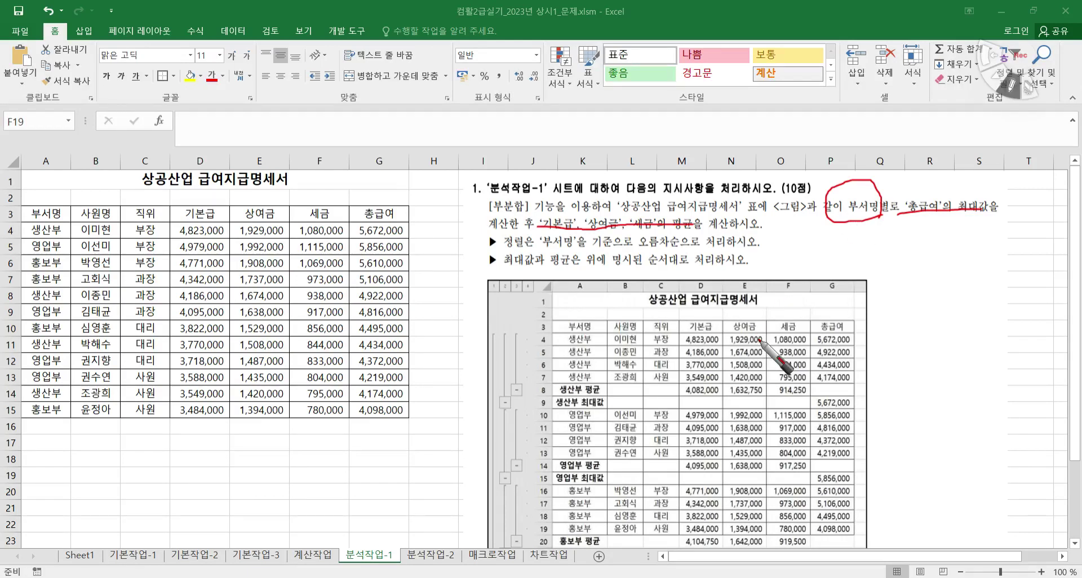
left_click(424, 347)
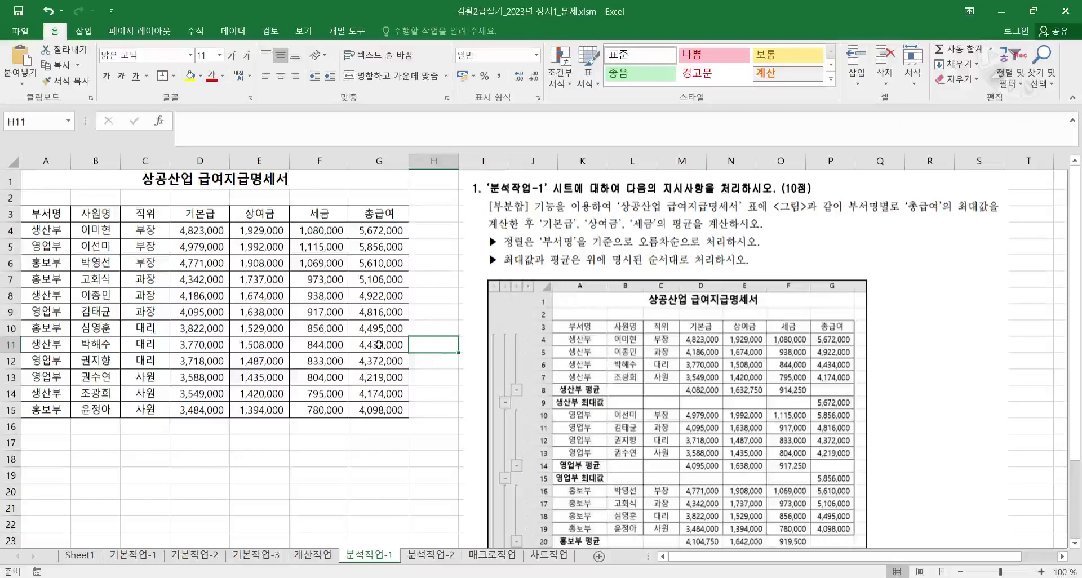
- Sort the payroll table A3:G15 by 부서명 values in ascending order (오름차순)
left_click_drag(45, 214, 389, 411)
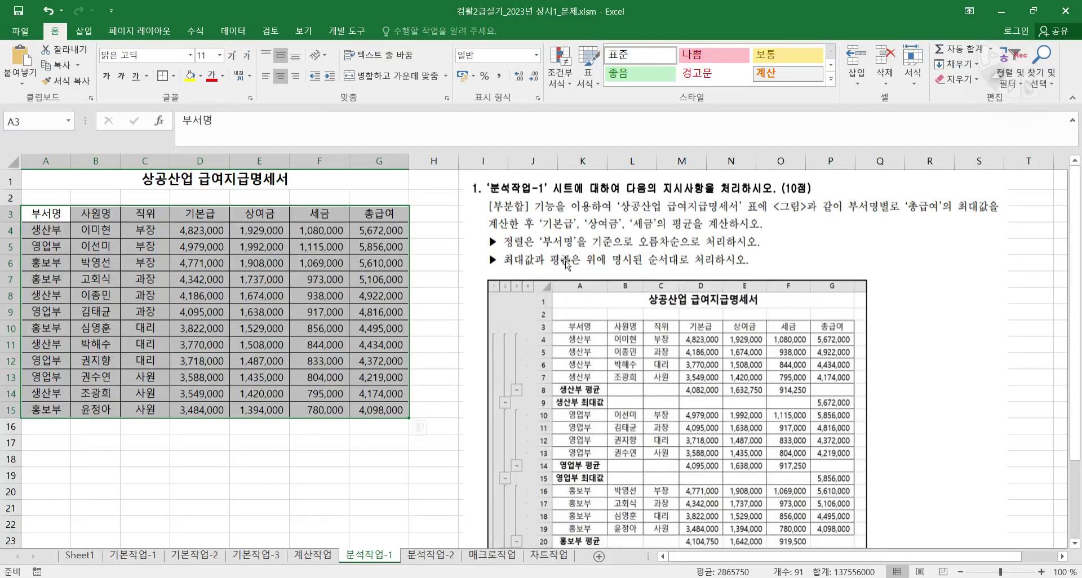
left_click(233, 31)
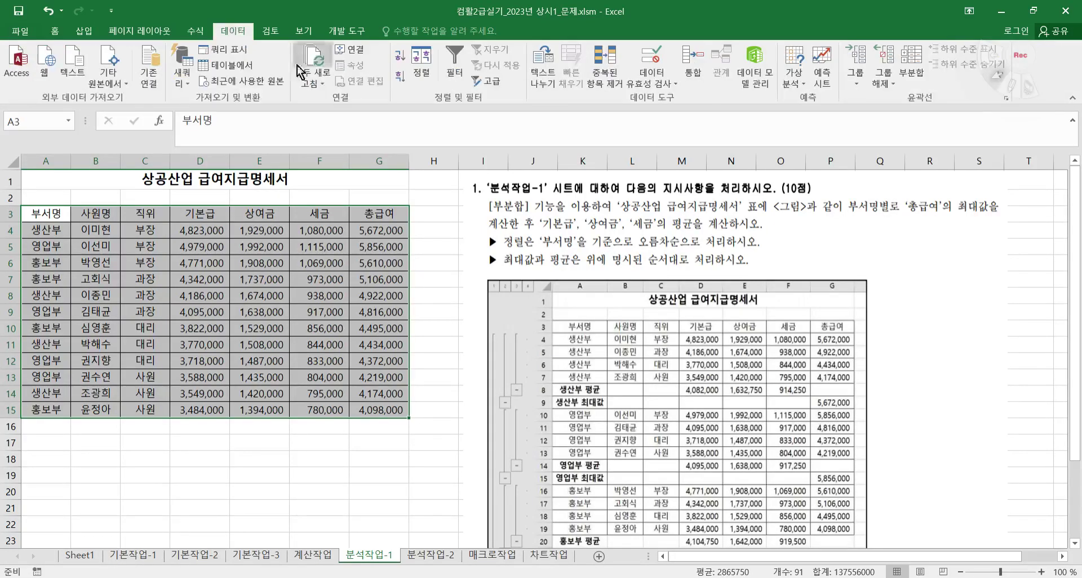
left_click(428, 84)
left_click_drag(458, 265, 225, 345)
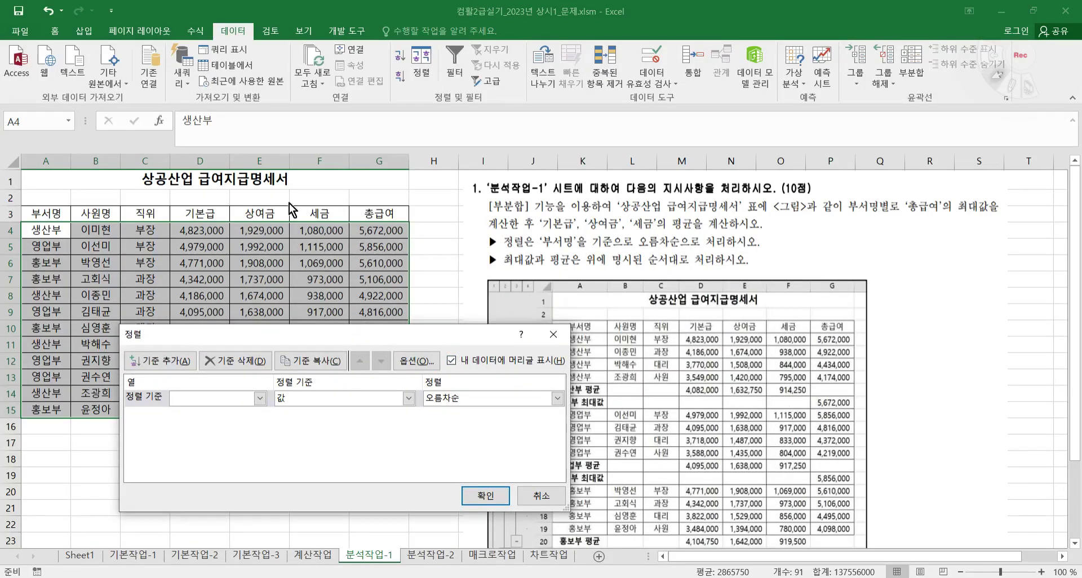
left_click(256, 398)
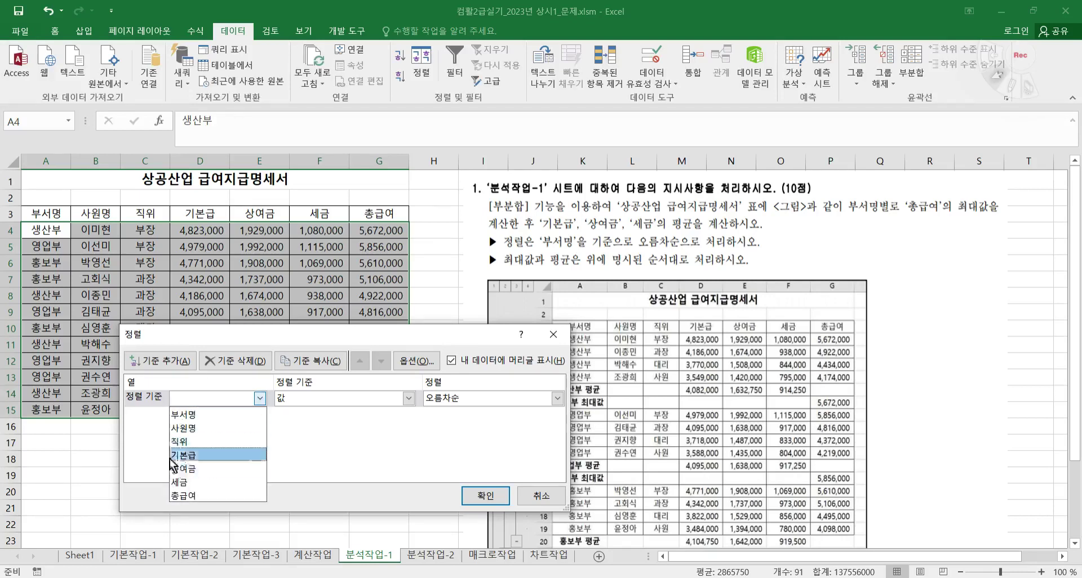
left_click(192, 415)
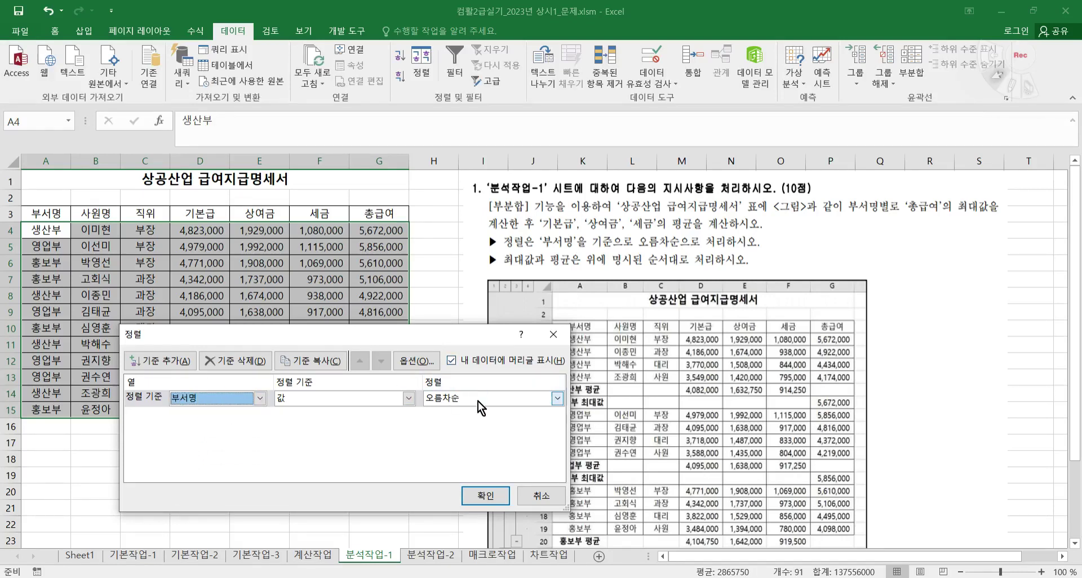
left_click(483, 498)
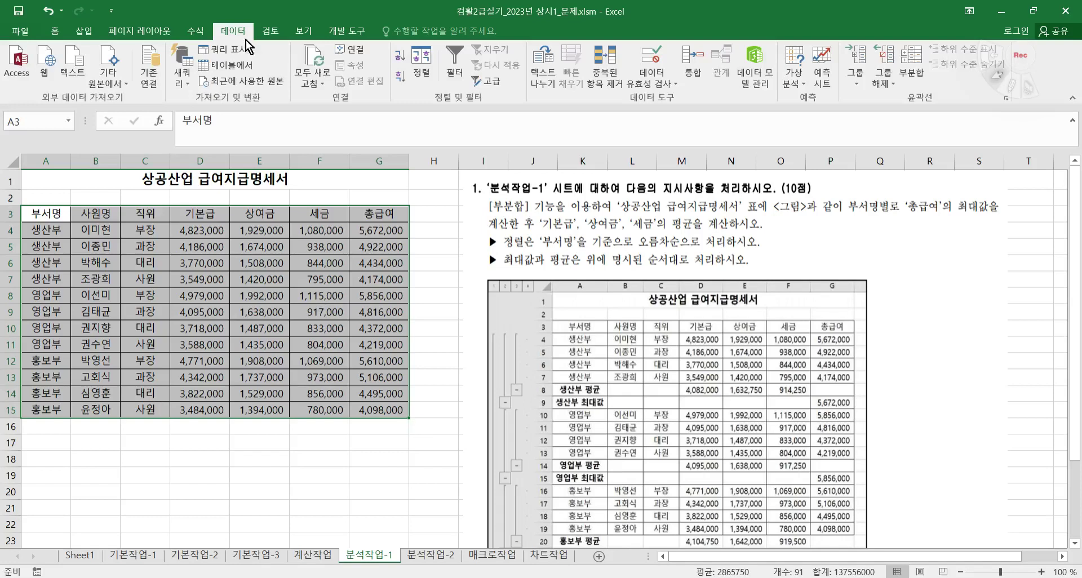
- Add a subtotal grouped by 부서명 that calculates the maximum (최대값) of 총급여
left_click(911, 63)
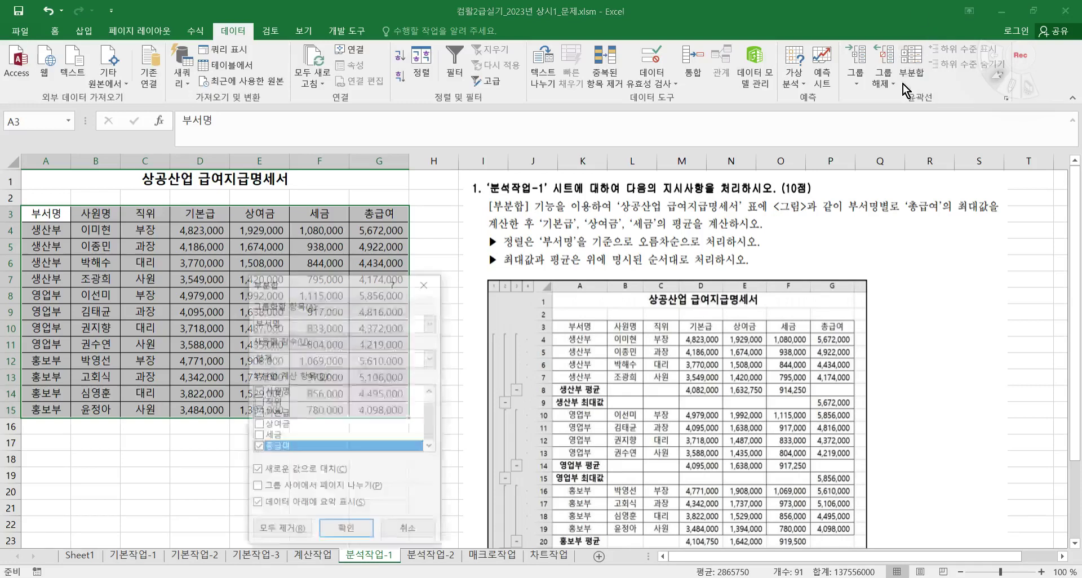
left_click_drag(292, 284, 295, 269)
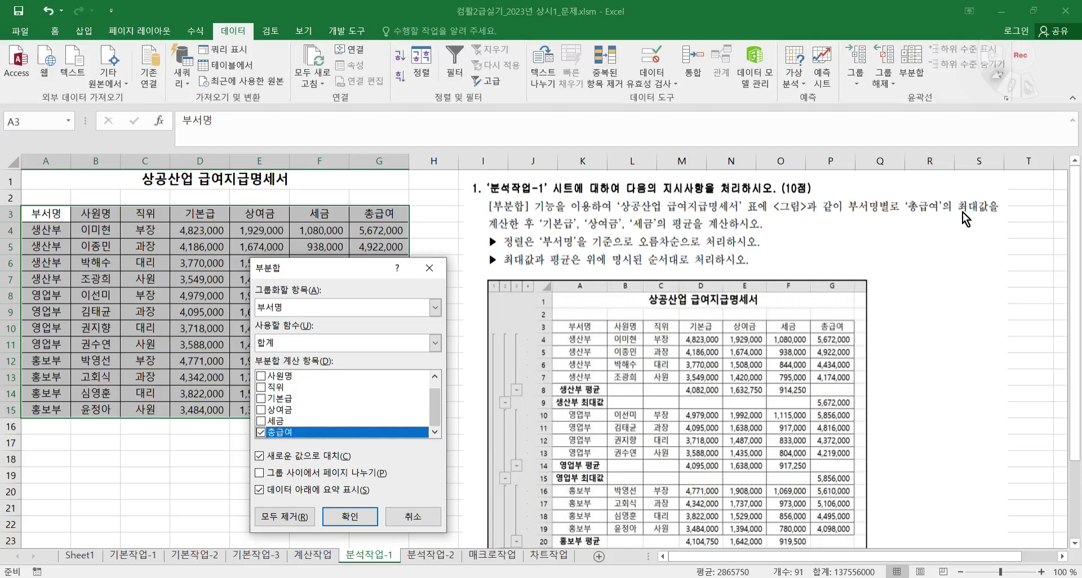
left_click(311, 342)
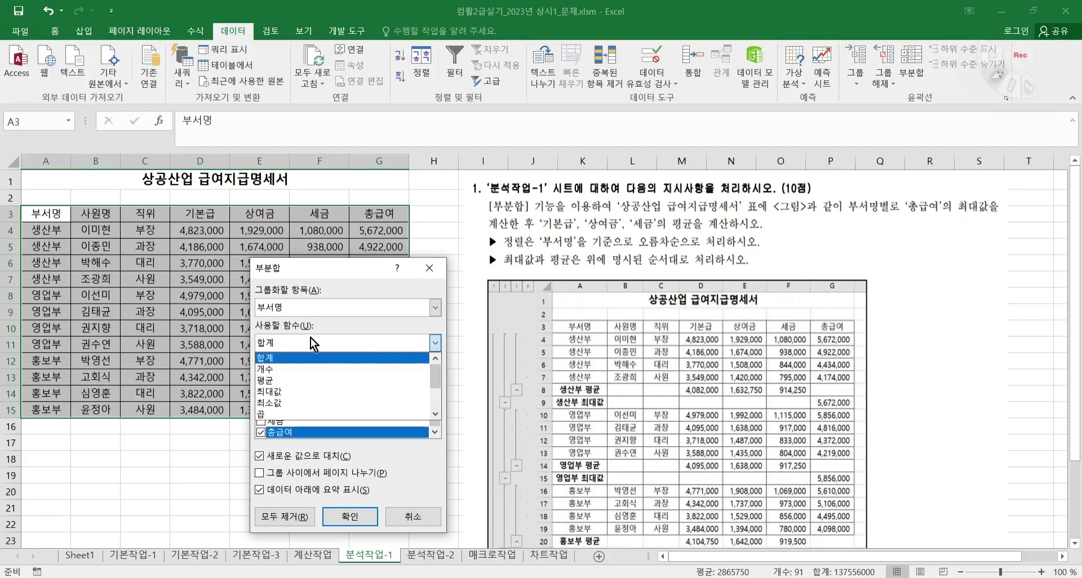
left_click(299, 390)
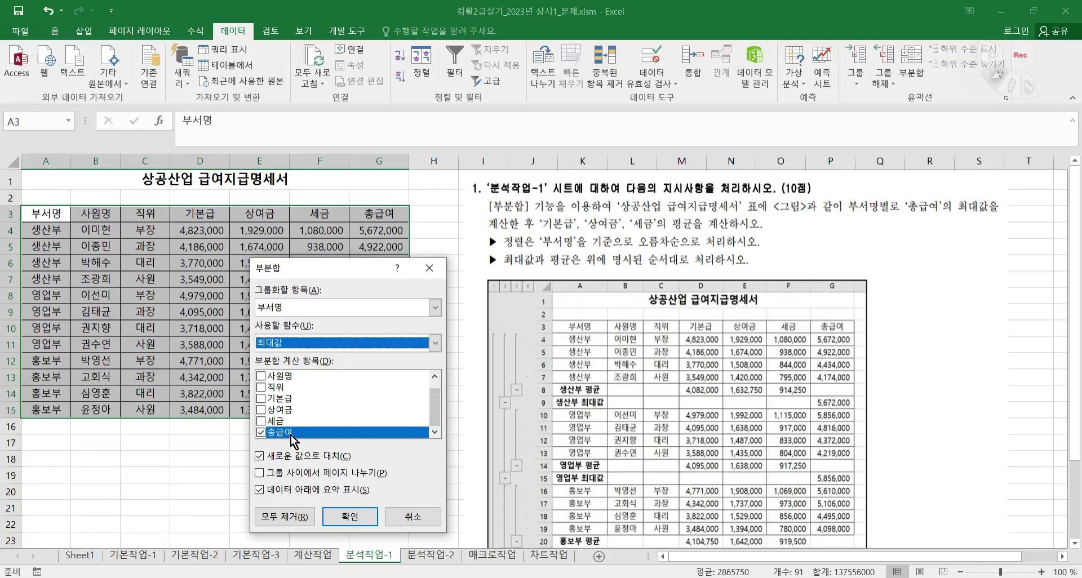
left_click(351, 517)
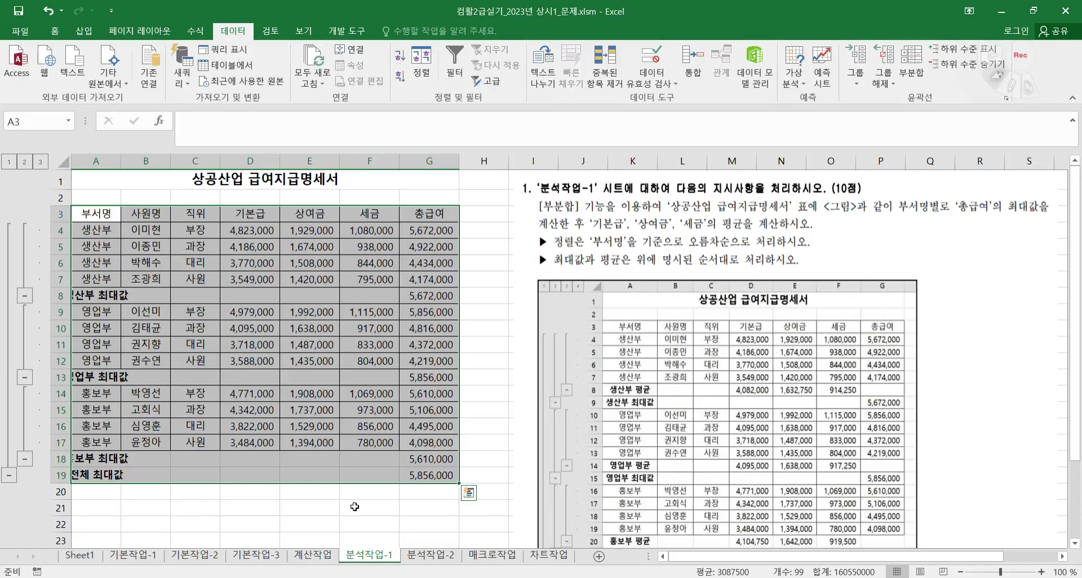
- Add a second subtotal by 부서명 averaging (평균) 기본급, 상여금 and 세금 but not 총급여, with 새로운 값으로 대치 turned off
left_click(910, 67)
left_click_drag(310, 273, 411, 252)
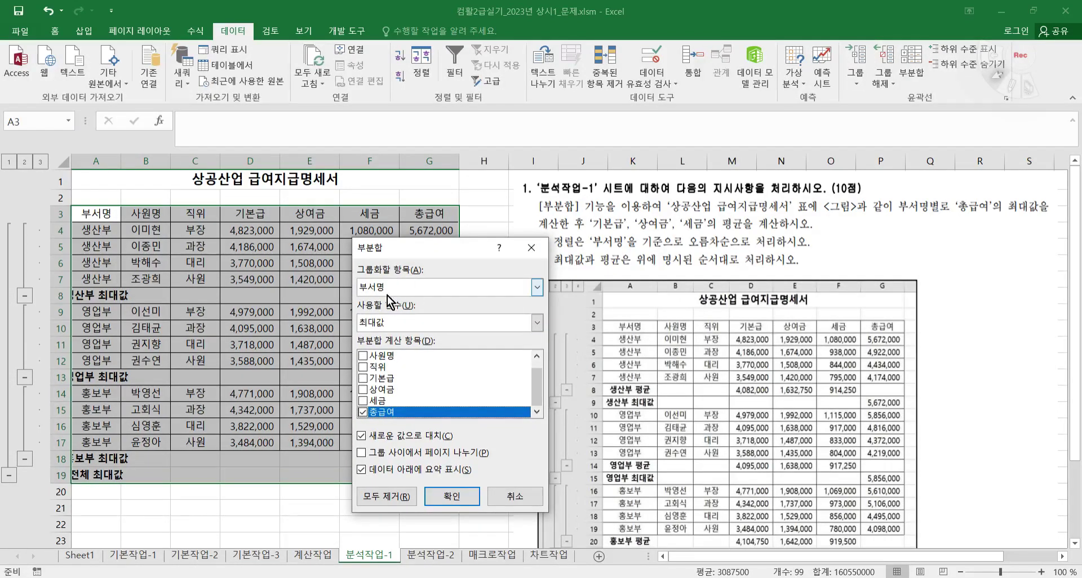
left_click(418, 326)
left_click(391, 364)
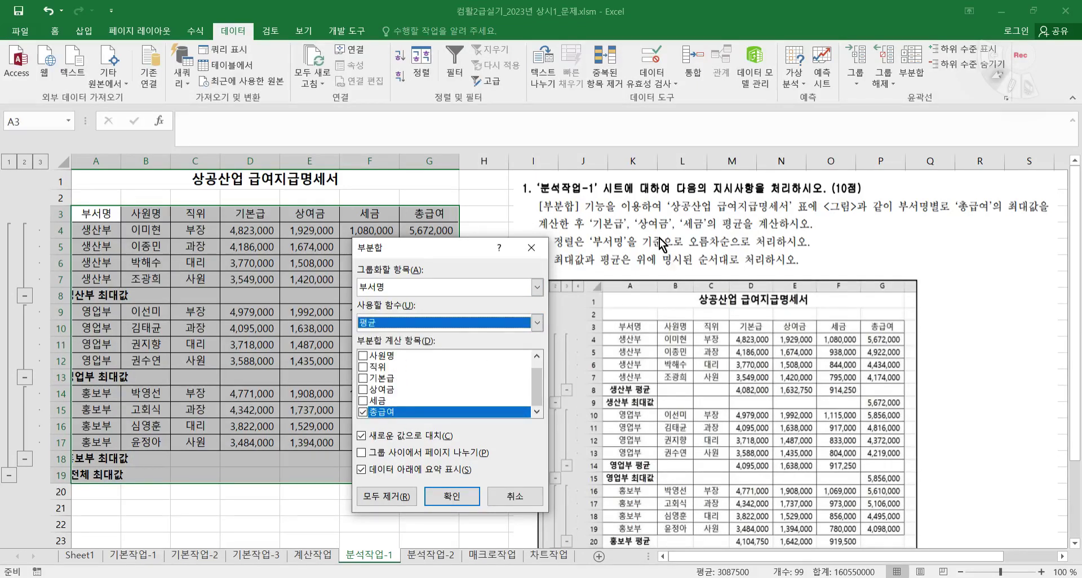
left_click(364, 378)
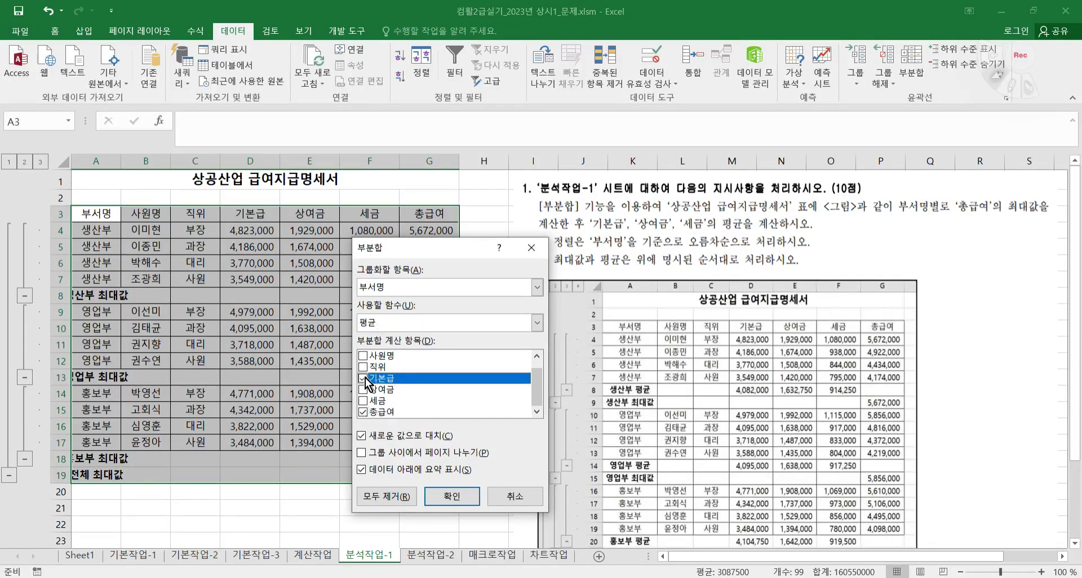
left_click(364, 389)
left_click(364, 401)
left_click(364, 412)
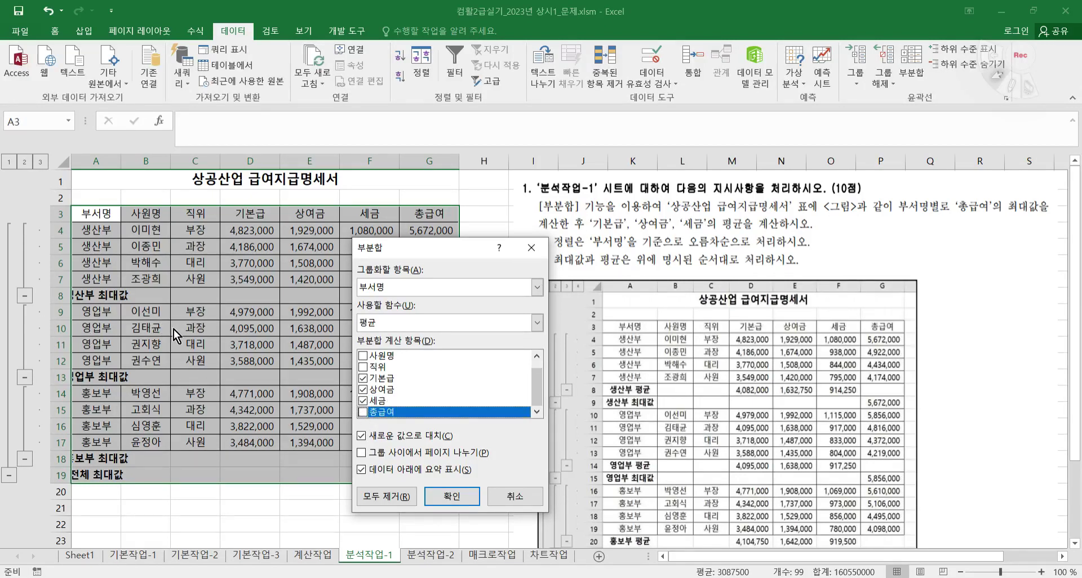
left_click(379, 438)
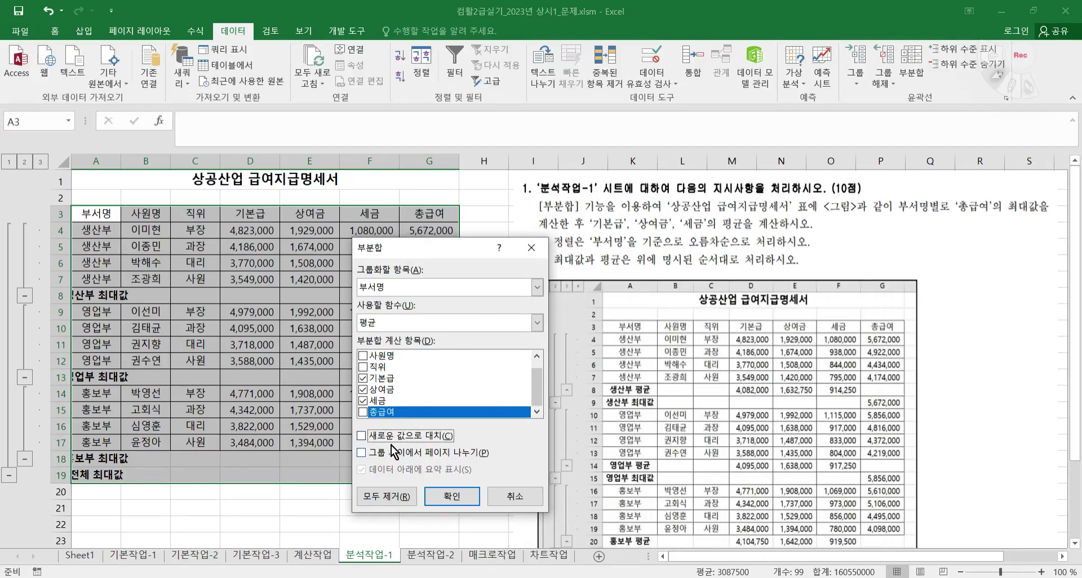
left_click(449, 499)
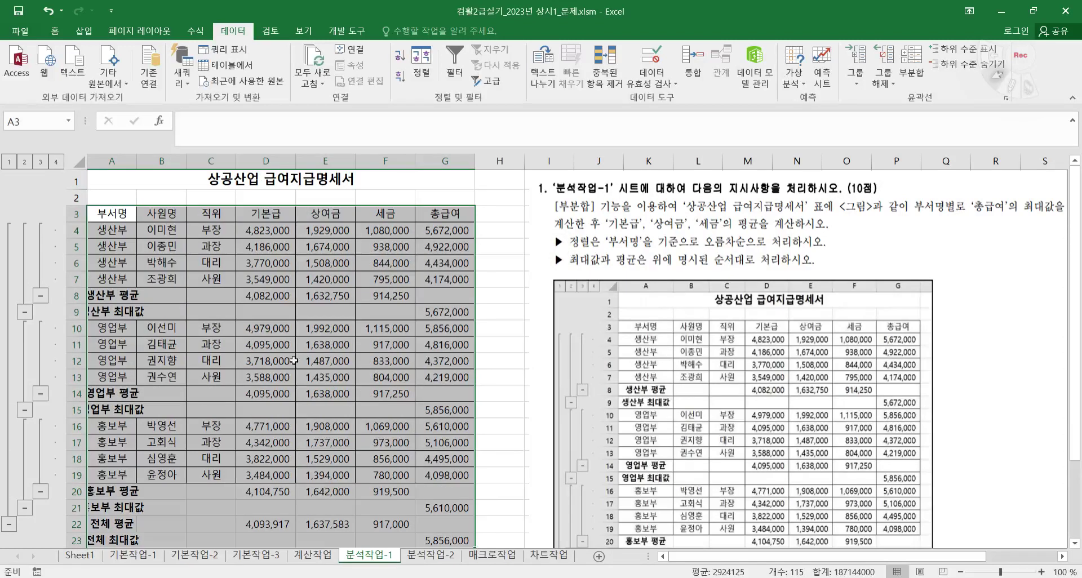
left_click(266, 344)
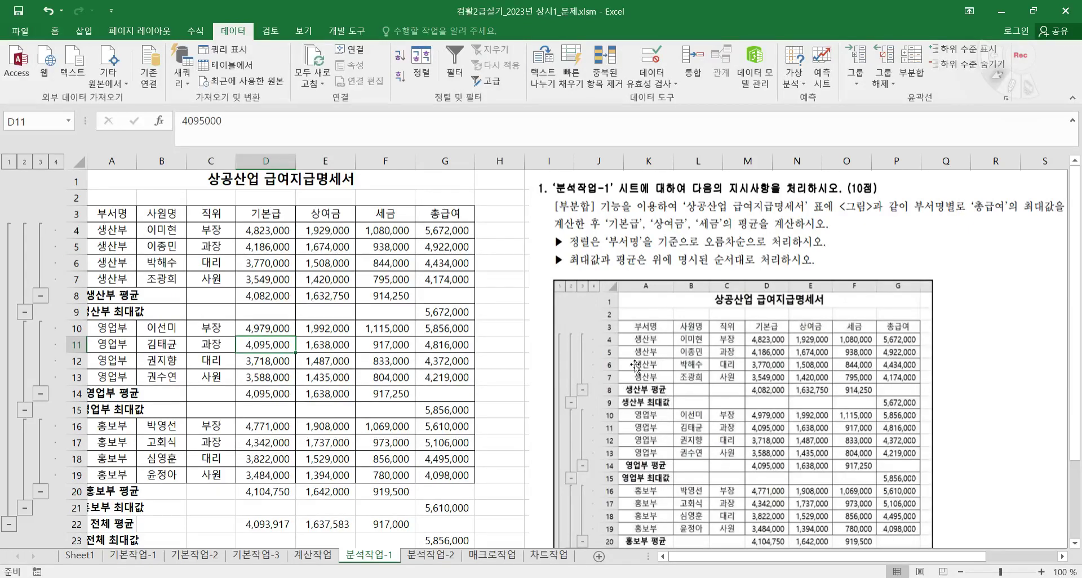
- Fit column A's width to its subtotal labels and compare the finished subtotal table with the reference picture
double_click(135, 162)
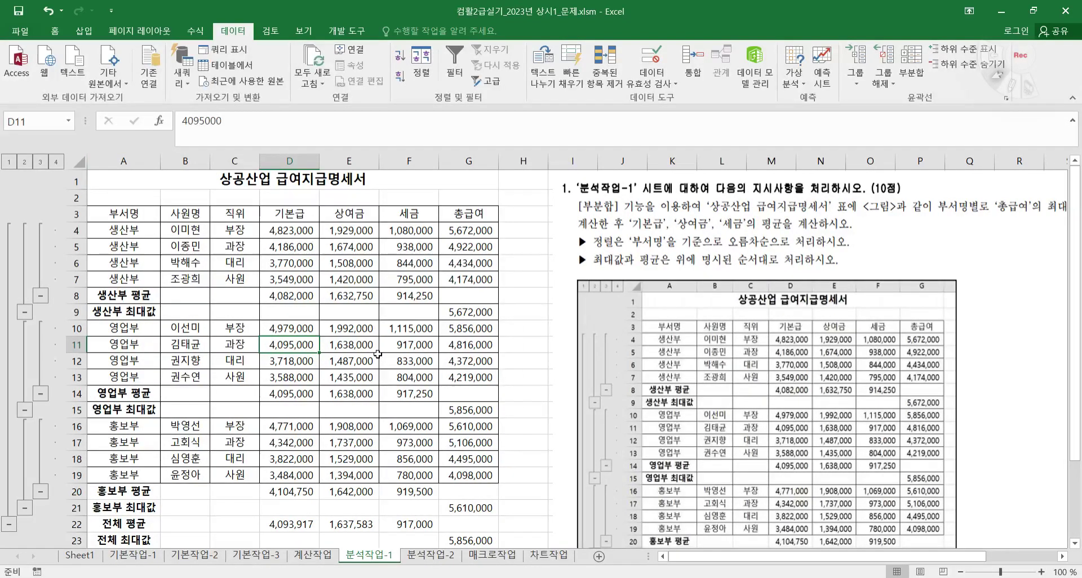
scroll(650, 399, "down", 4)
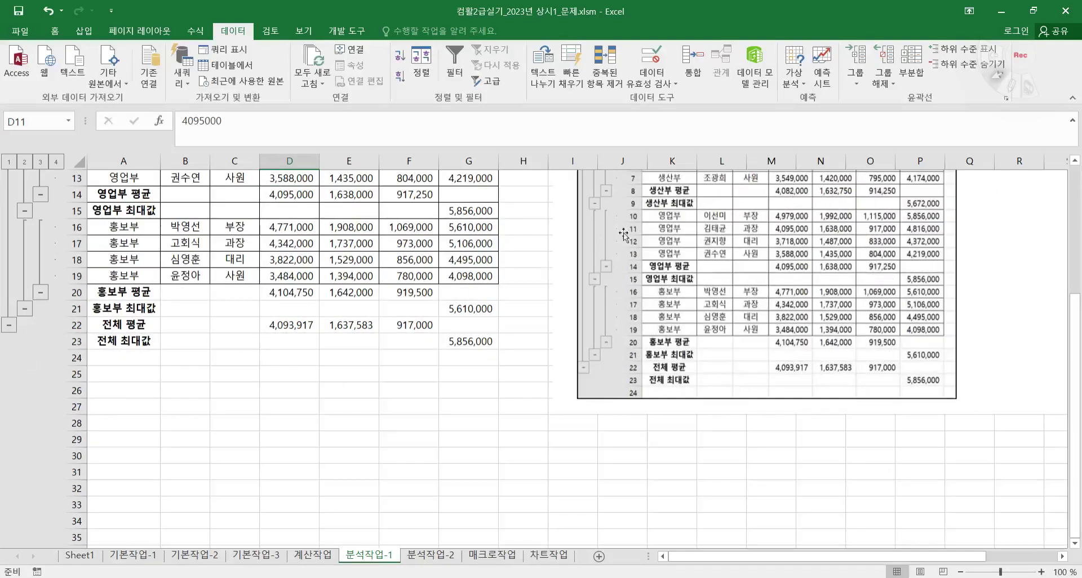
scroll(250, 397, "up", 4)
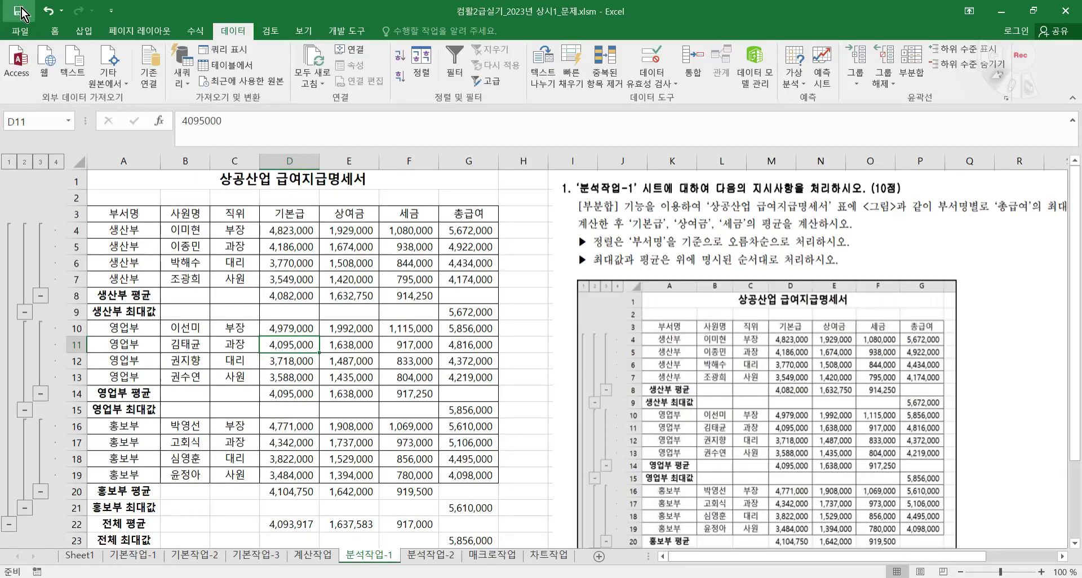
- Switch to the 분석작업-2 sheet and examine the consolidation instructions, marking the target range H10:K13 in 표4
left_click(437, 556)
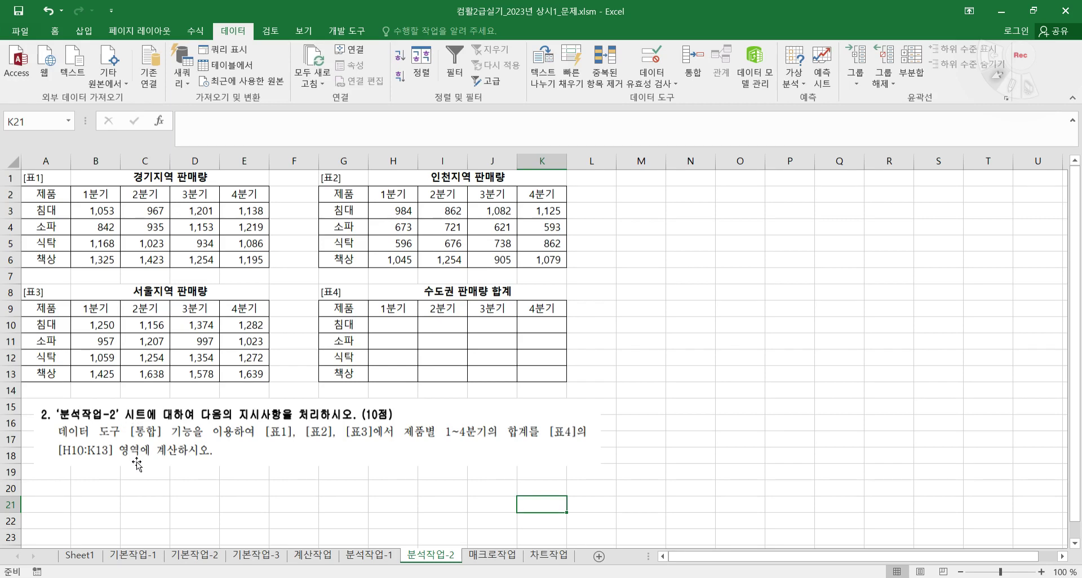
key("ctrl+2")
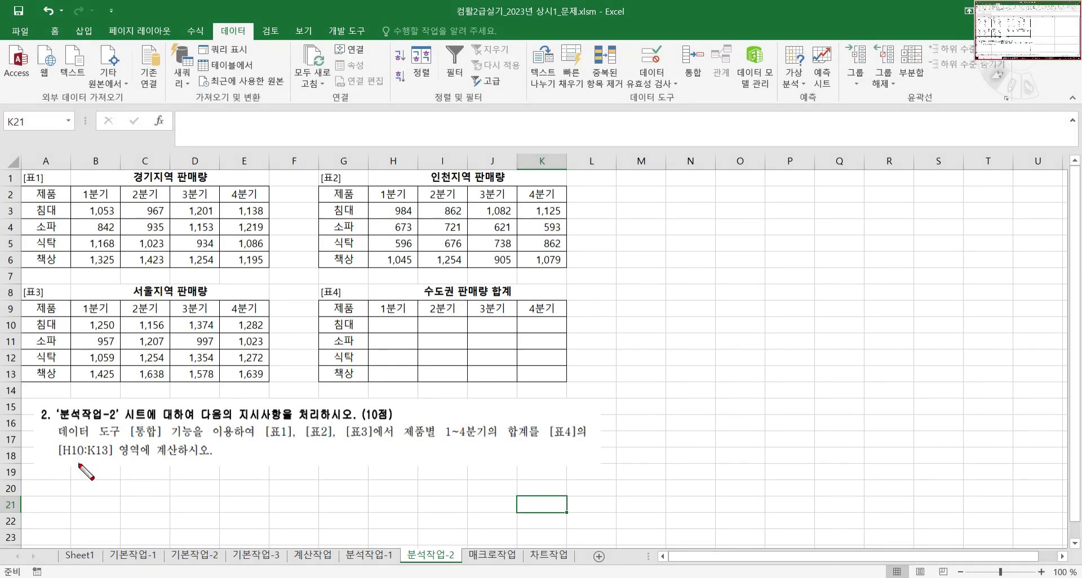
left_click_drag(58, 460, 112, 461)
mouse_move(371, 389)
left_mouse_down()
mouse_move(365, 318)
mouse_move(518, 319)
mouse_move(570, 358)
mouse_move(564, 387)
mouse_move(373, 390)
left_mouse_up()
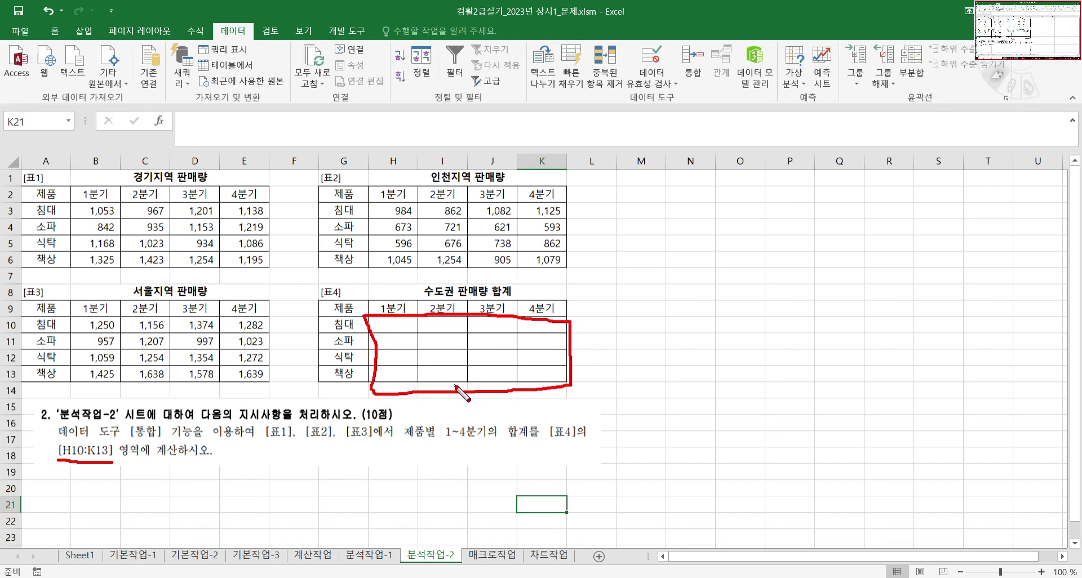
key("Escape")
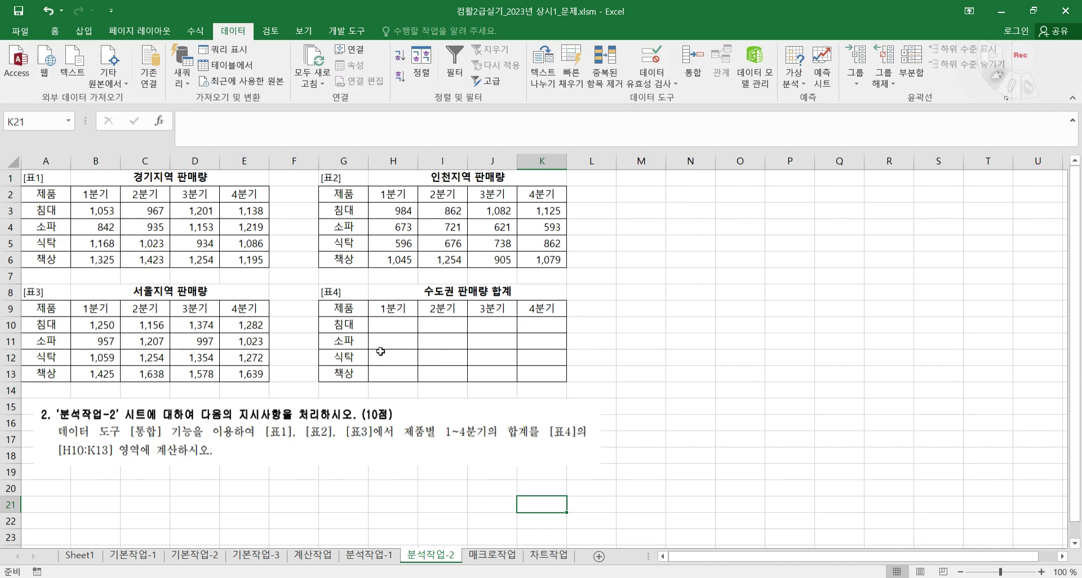
- Start a 통합 (Consolidate) for range G9:K13 with both 첫 행 and 왼쪽 열 labels turned on
left_click_drag(397, 321, 534, 372)
left_click_drag(350, 305, 536, 377)
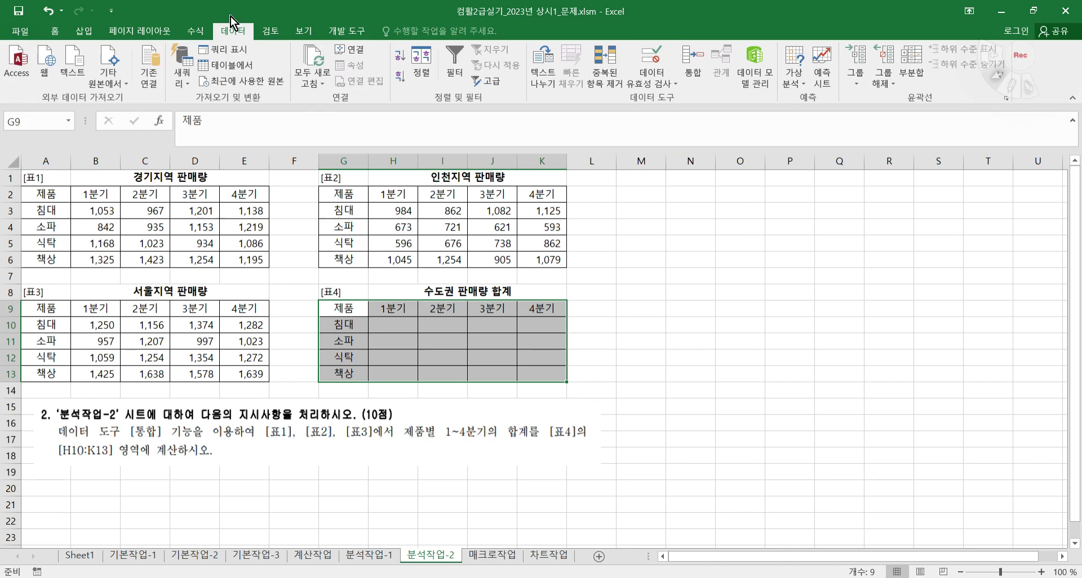
left_click(692, 73)
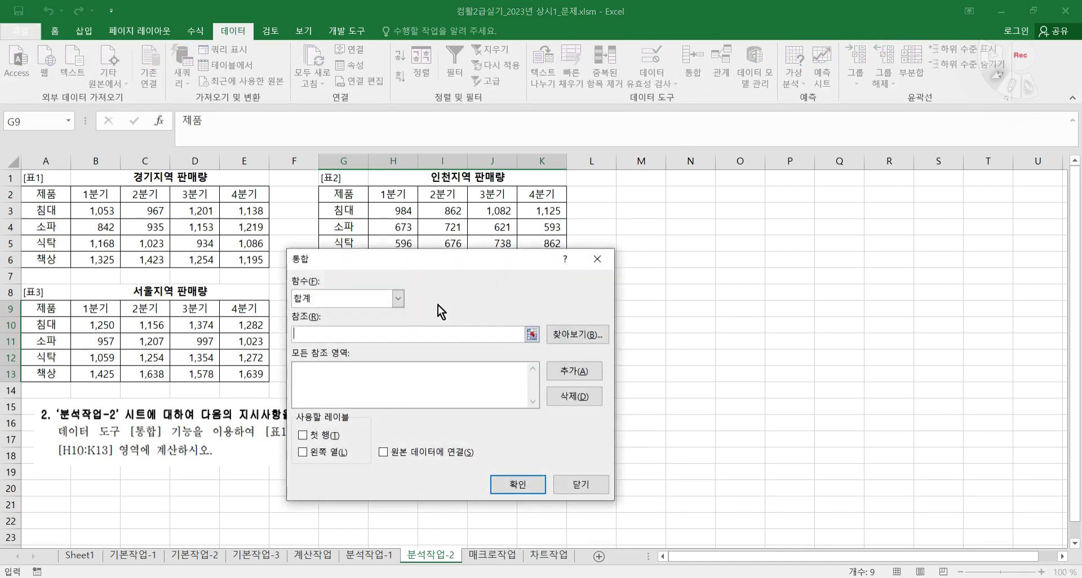
left_click_drag(448, 258, 736, 211)
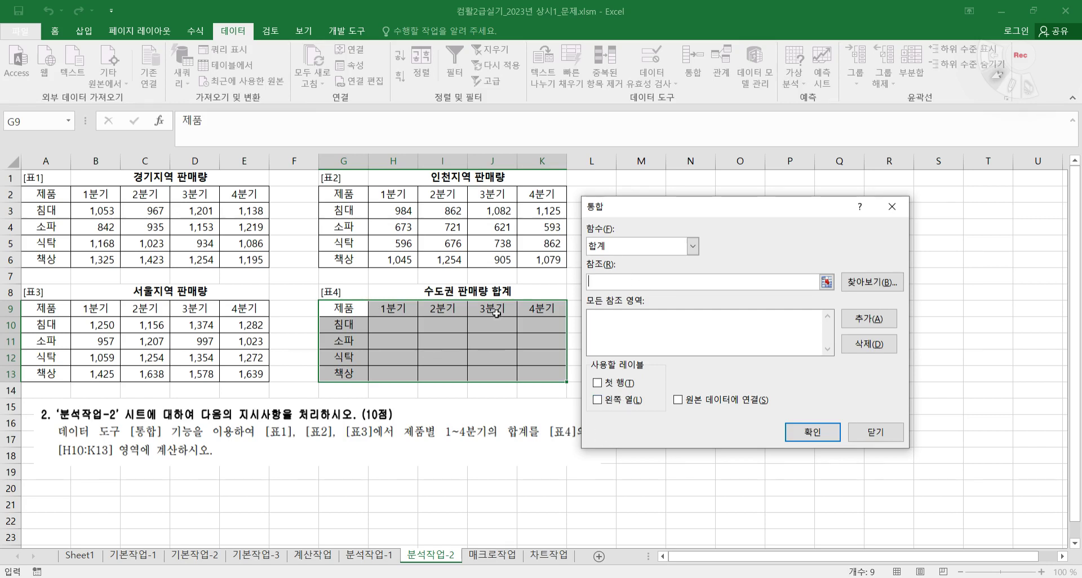
left_click(597, 383)
left_click(597, 400)
- Add A2:E6, G2:K6 and A9:E13 as reference ranges and consolidate them with 합계 into 표4
left_click(623, 281)
left_click_drag(60, 190, 256, 260)
left_click(868, 320)
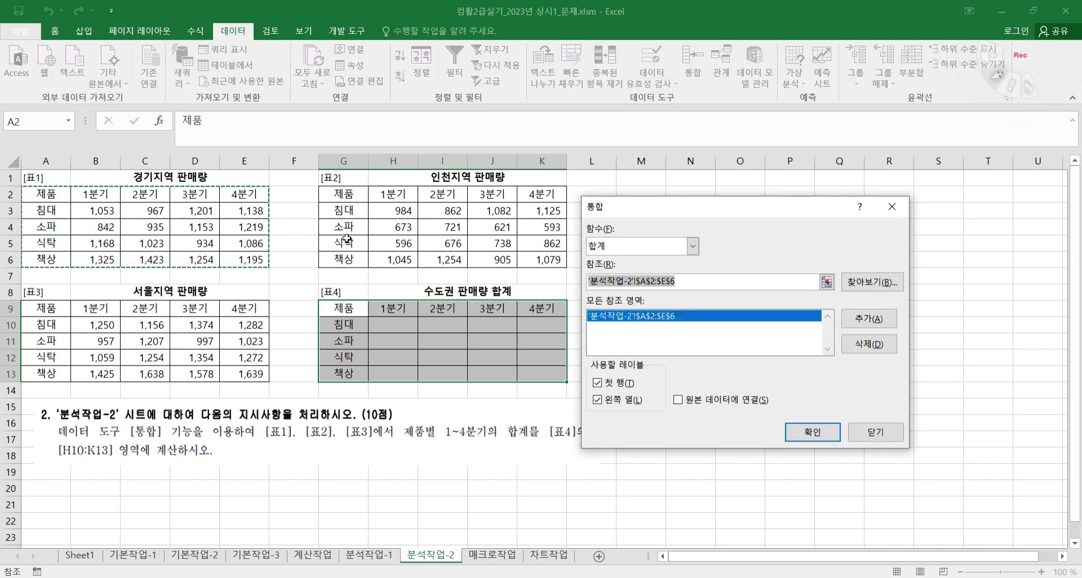
left_click_drag(334, 193, 543, 259)
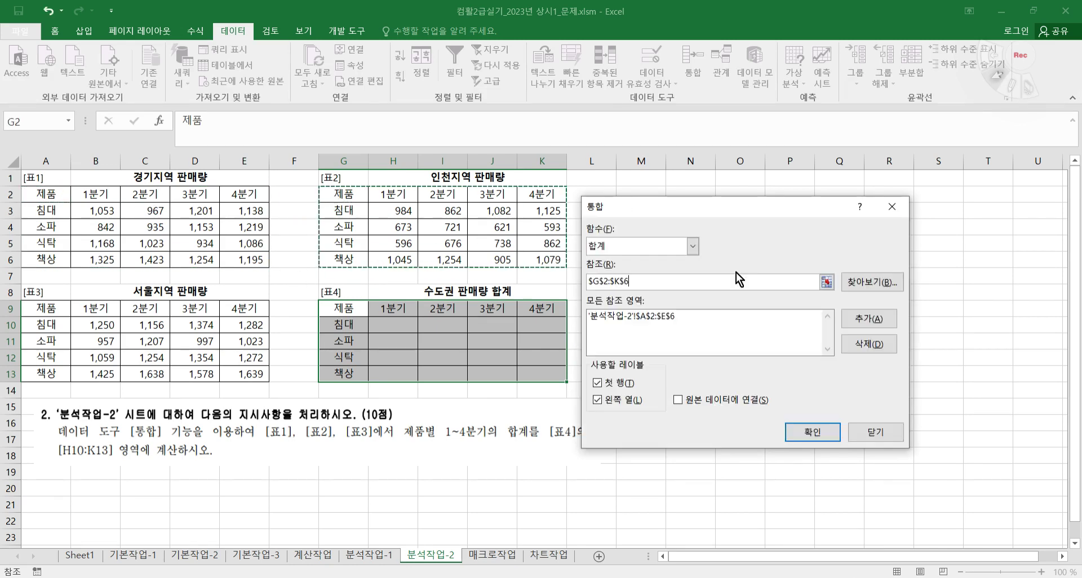
left_click(868, 319)
left_click_drag(61, 308, 256, 374)
left_click(868, 319)
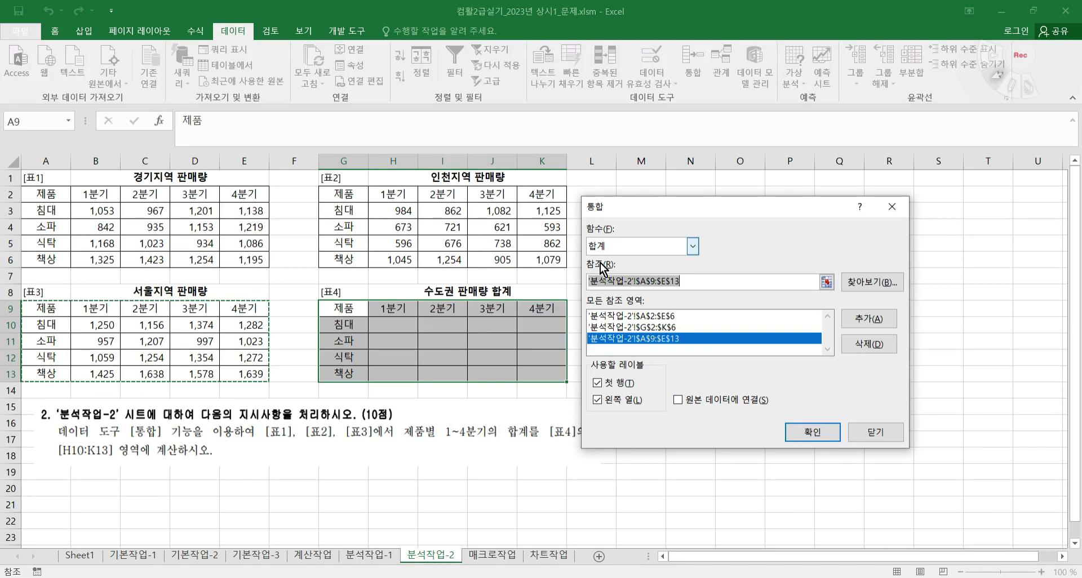
left_click(806, 438)
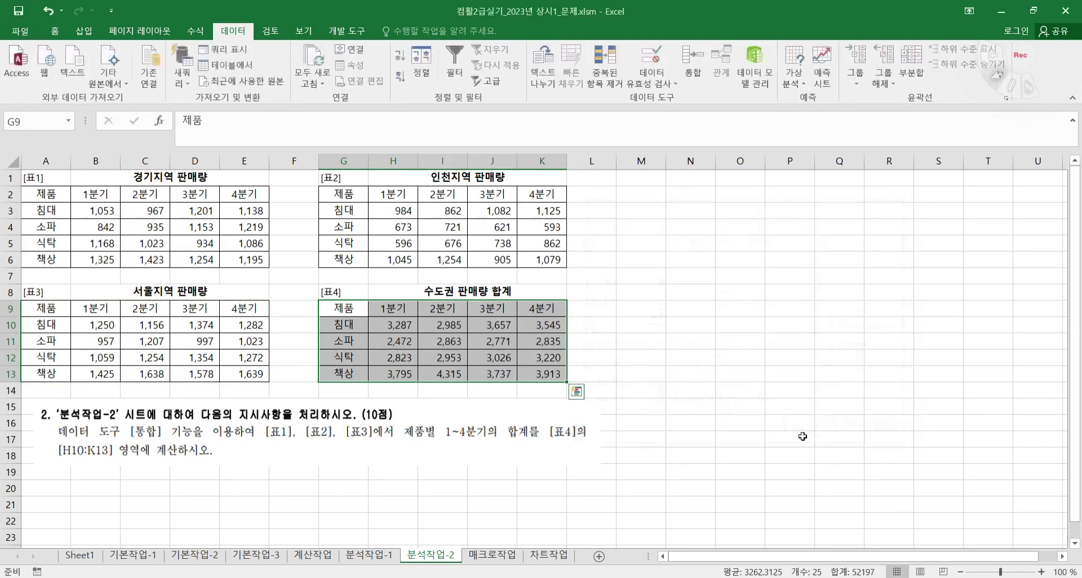
- Compare the quarter headings of the consolidated 표4 with those of the source table 표2
left_click(527, 488)
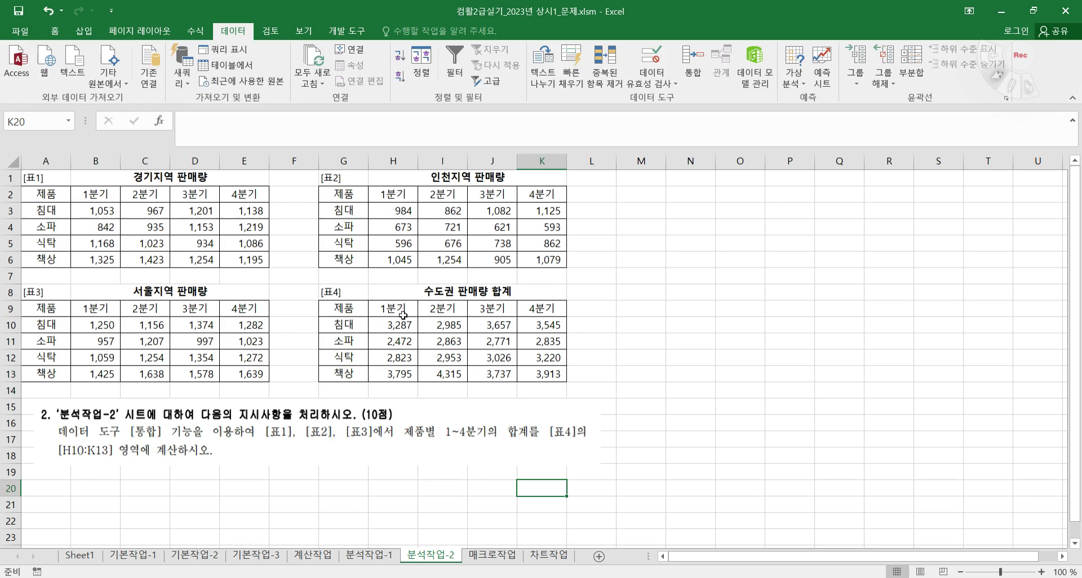
left_click(406, 292)
left_click(414, 306)
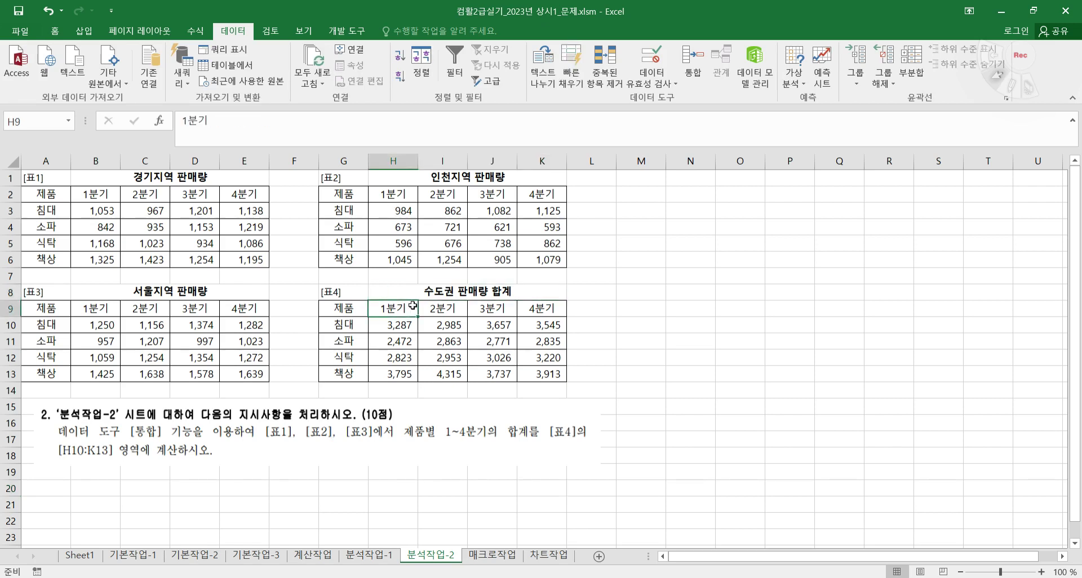
left_click(405, 190)
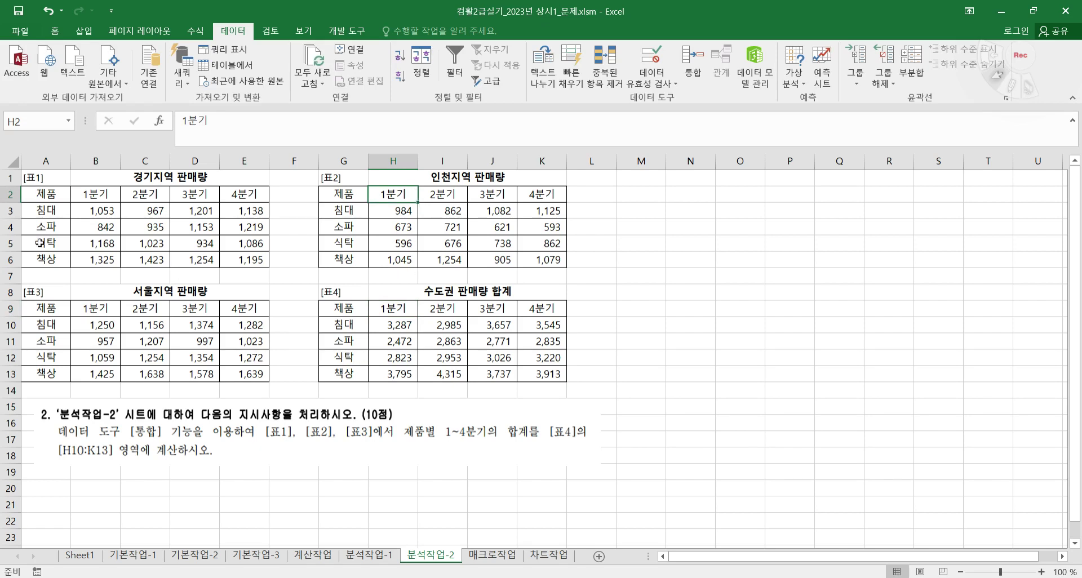
left_click(403, 307)
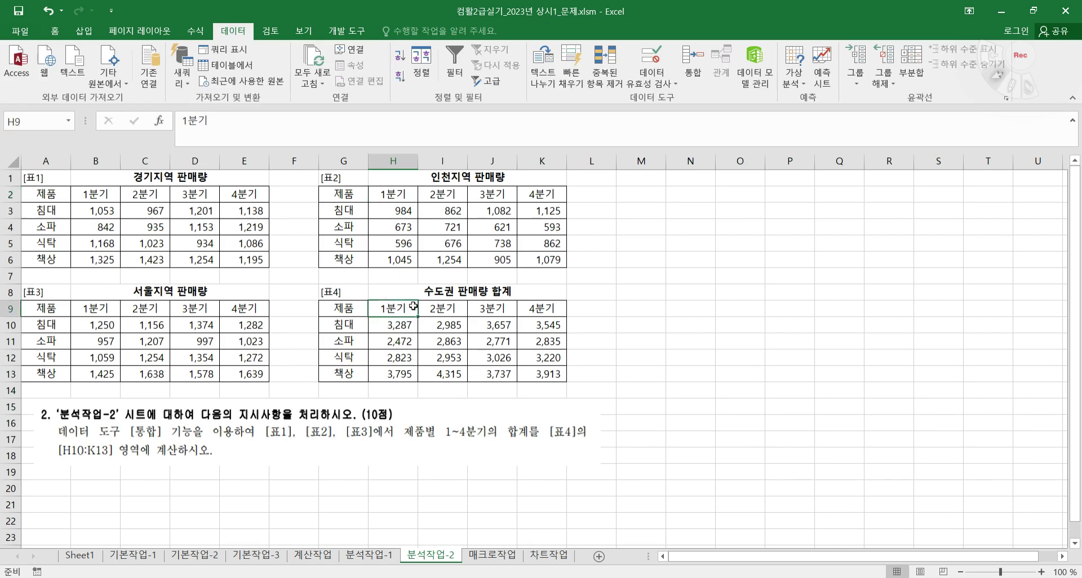
- Review the 통합 settings for G10:K13, close them unchanged, and compare the product rows of 표4 and 표1
left_click_drag(558, 308, 533, 373)
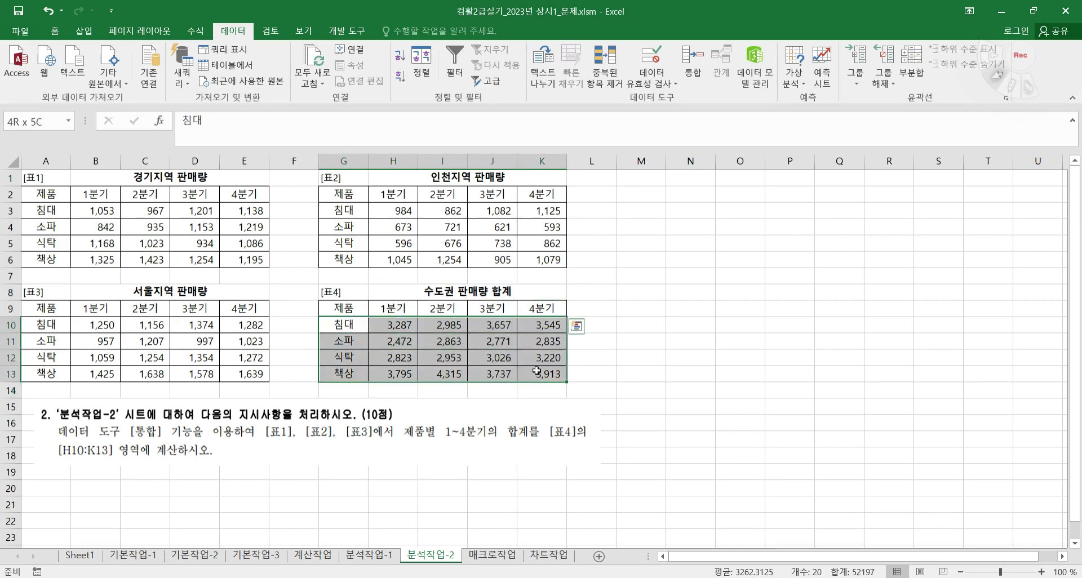
left_click(689, 76)
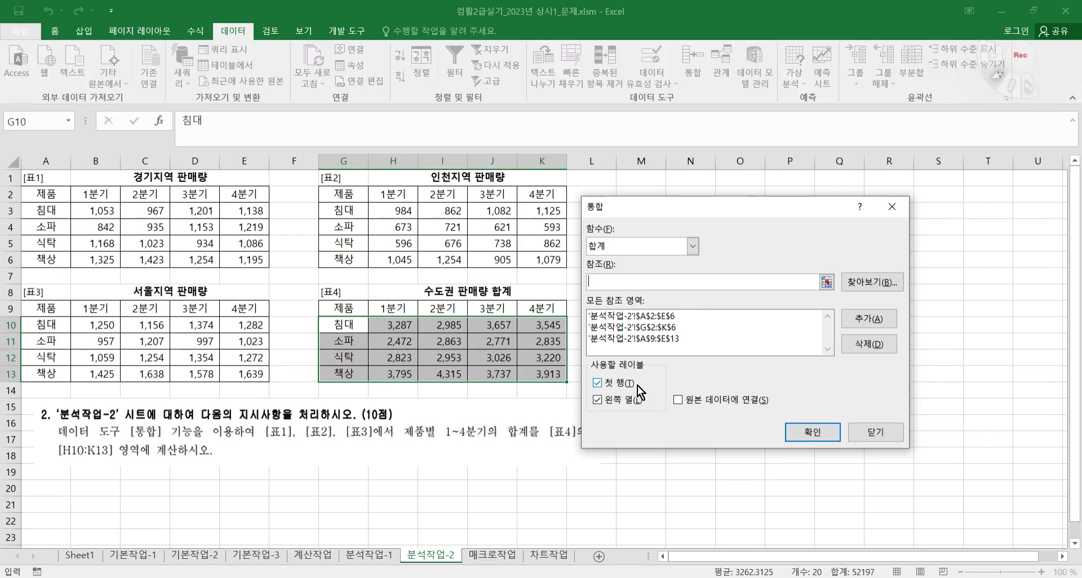
left_click(875, 432)
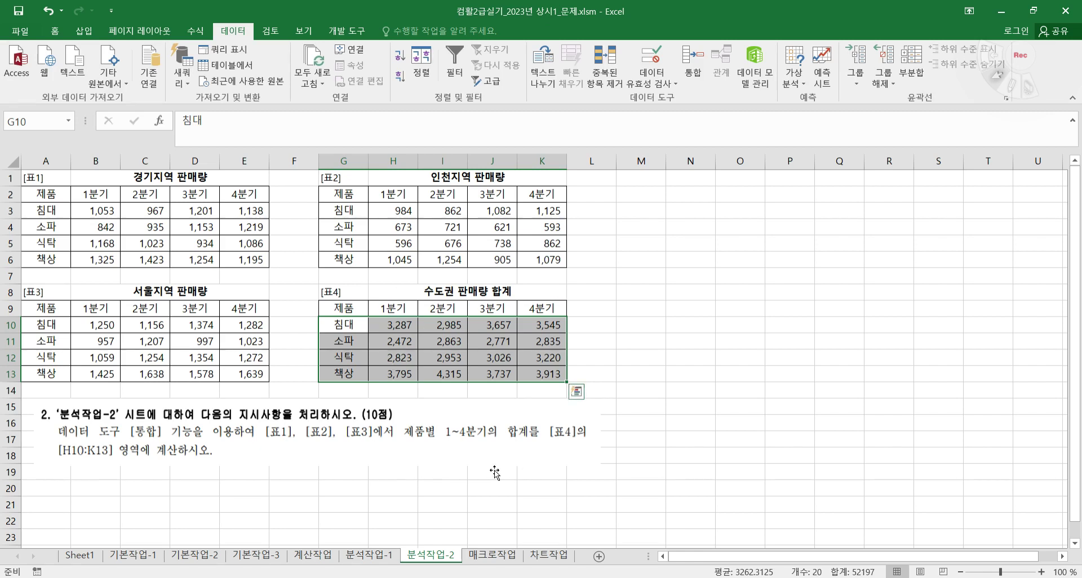
left_click(457, 506)
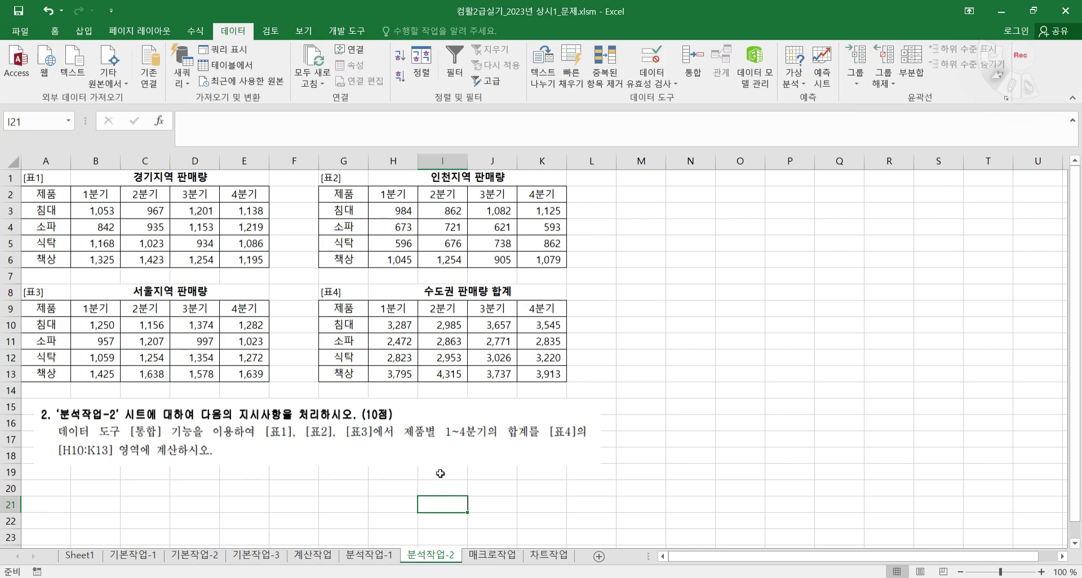
mouse_move(355, 327)
left_mouse_down()
mouse_move(502, 345)
mouse_move(537, 370)
left_mouse_up()
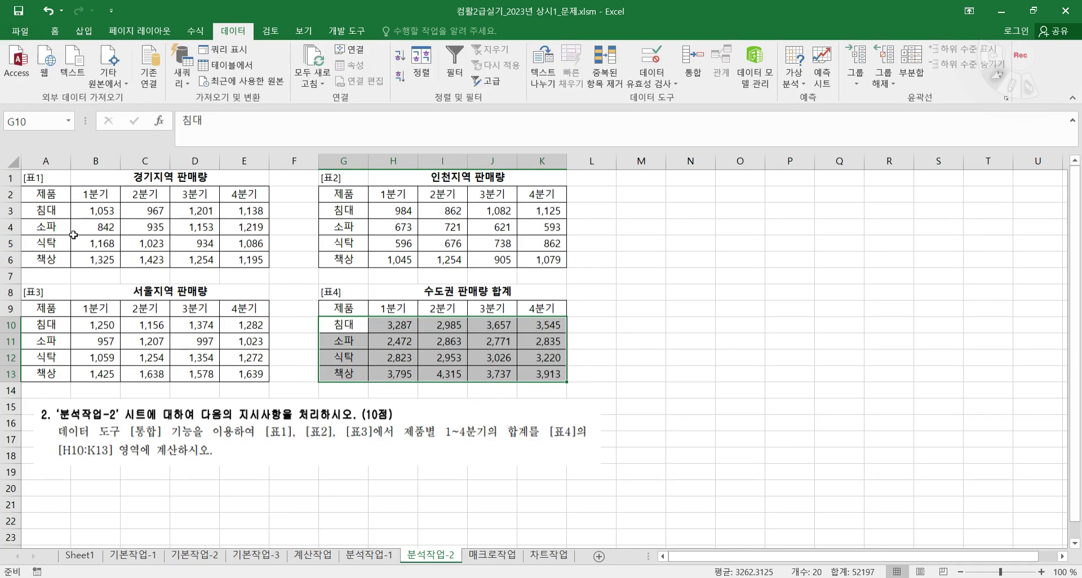
left_click_drag(39, 207, 229, 261)
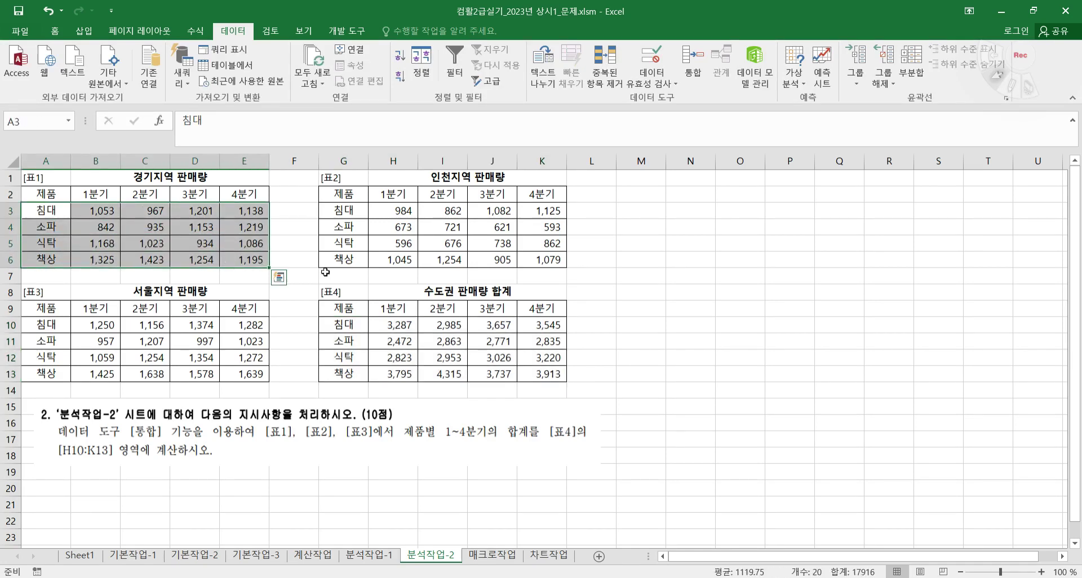
left_click(490, 483)
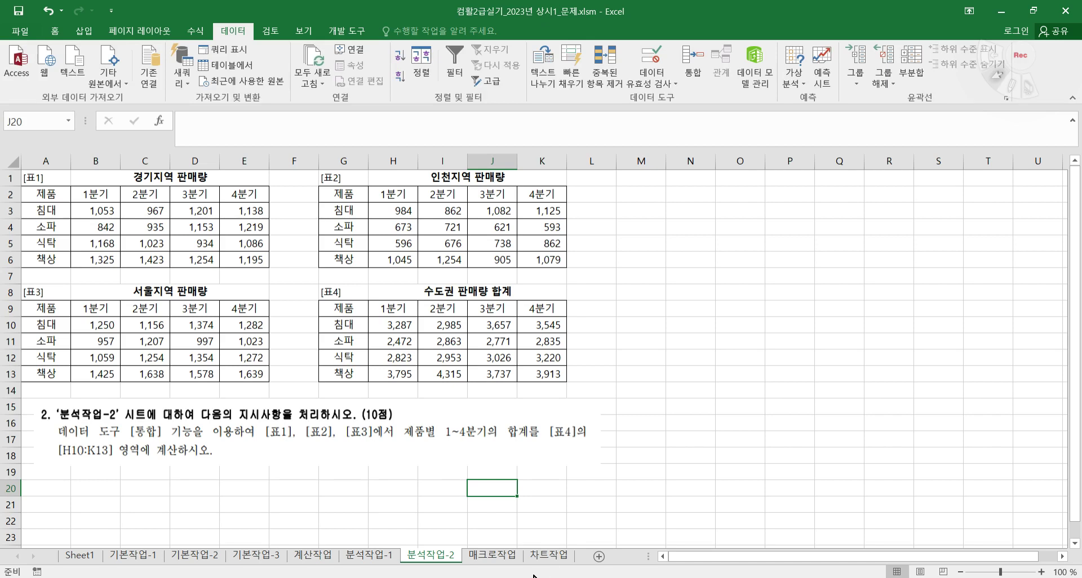
- Switch to the 매크로작업 sheet and check the 개발 도구 entry in the ribbon customization options, discarding any change
left_click(491, 556)
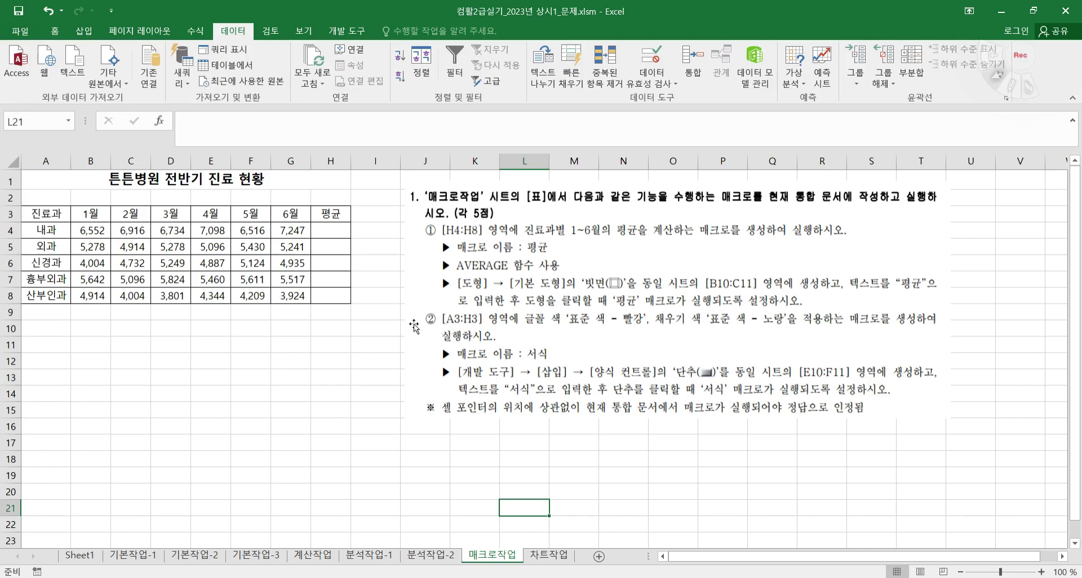
left_click(341, 32)
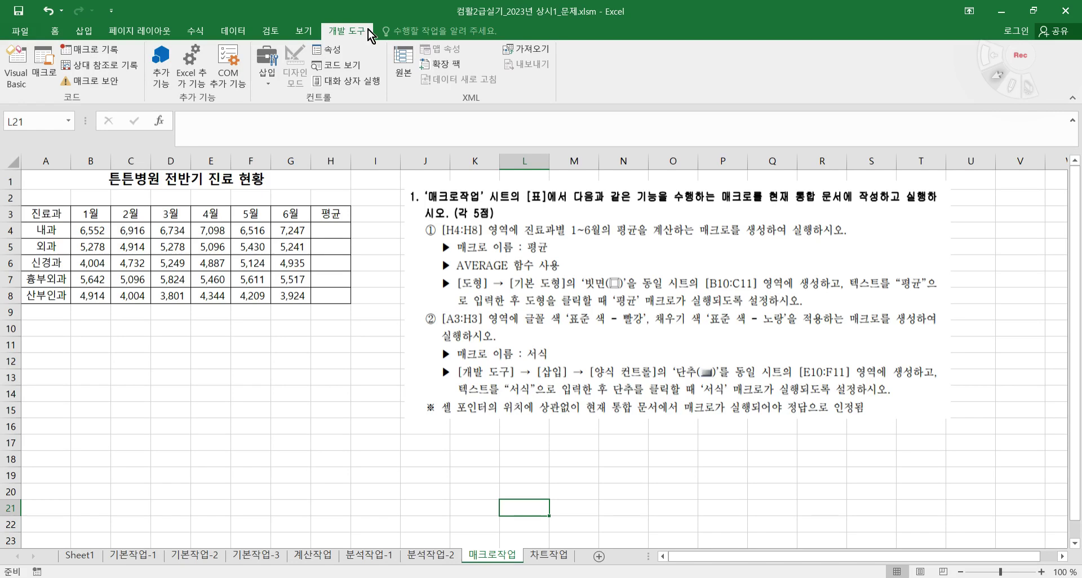
left_click(23, 31)
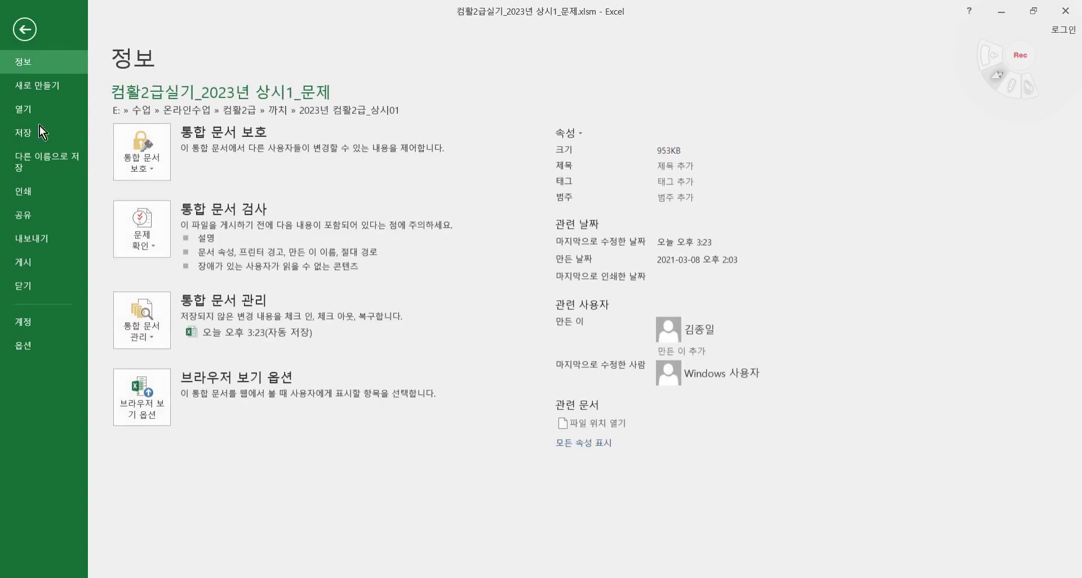
left_click(26, 344)
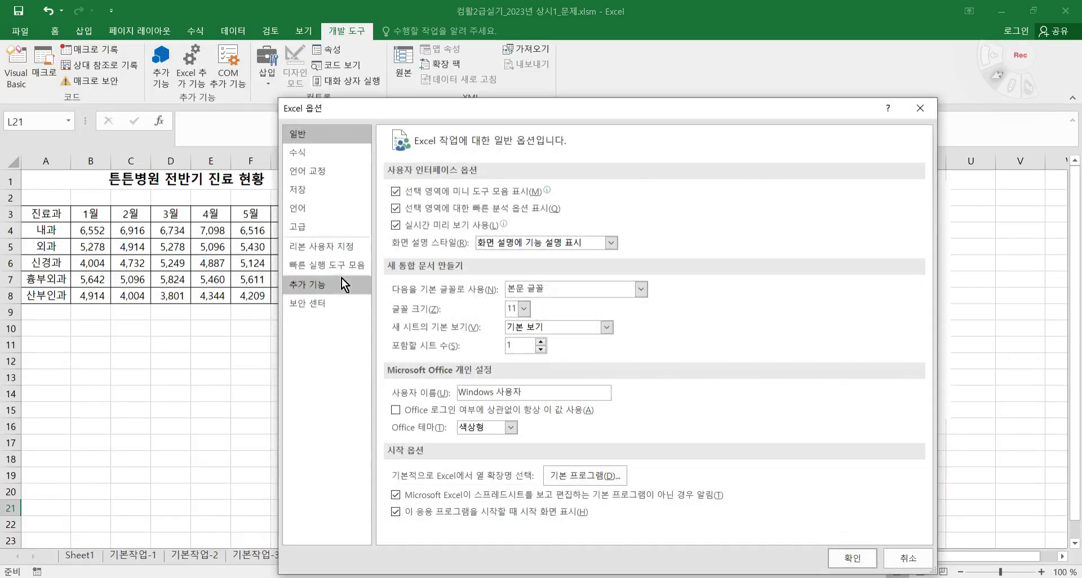
left_click(328, 247)
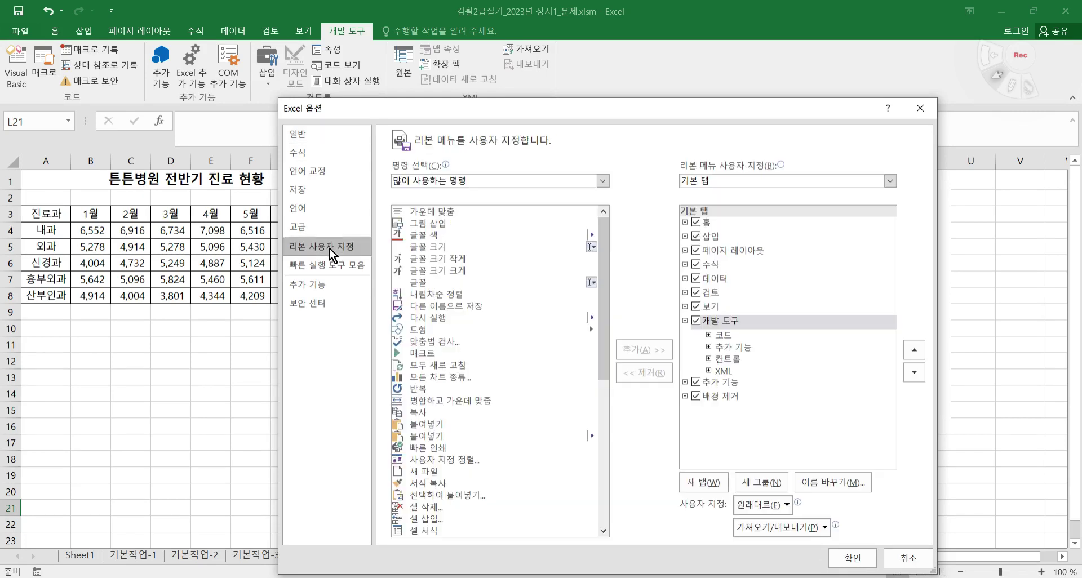
left_click(697, 321)
left_click(908, 558)
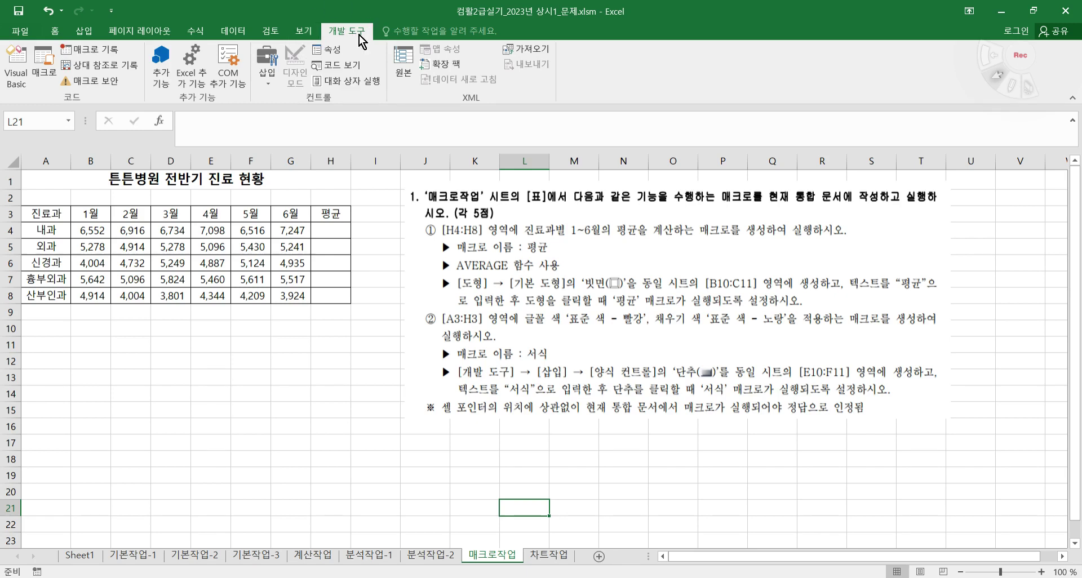
- Set the macro security to 모든 매크로 포함 so that all macros are allowed to run
left_click(97, 83)
left_click(406, 174)
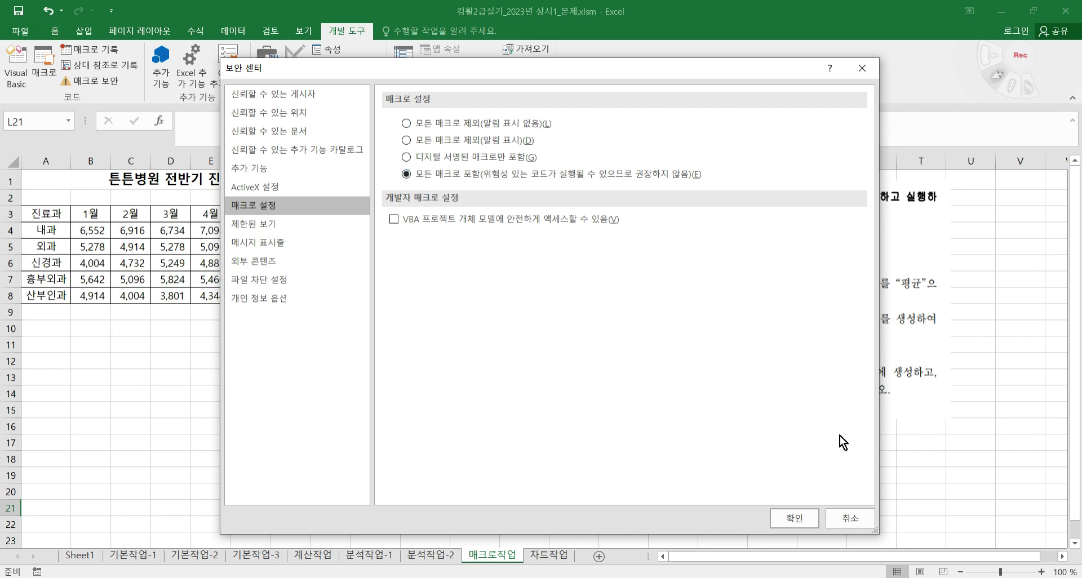
left_click(784, 516)
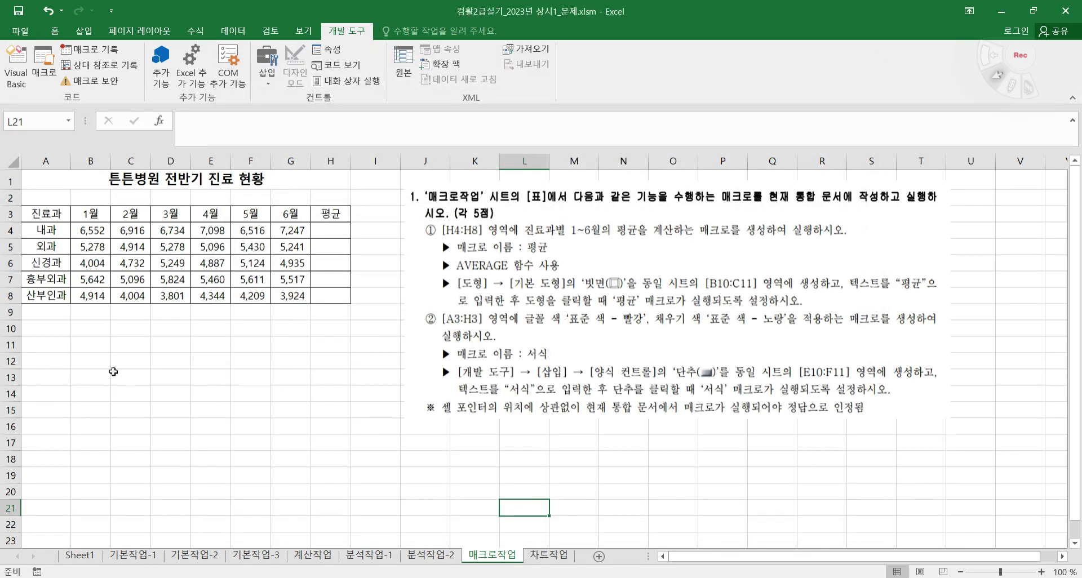
left_click(303, 359)
left_click(80, 181)
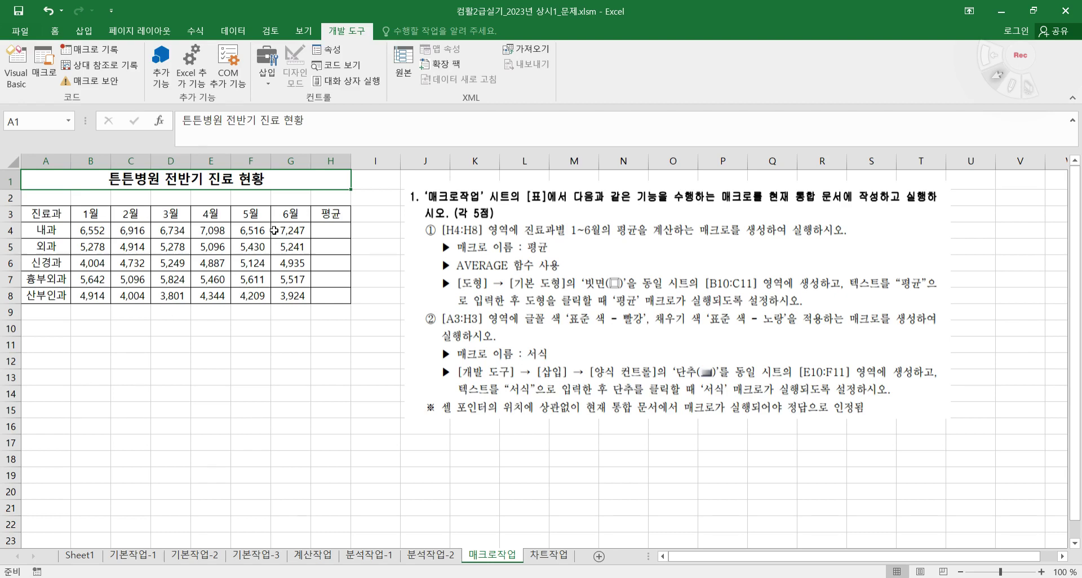
left_click(192, 231)
left_click(208, 265)
left_click(208, 276)
left_click(235, 241)
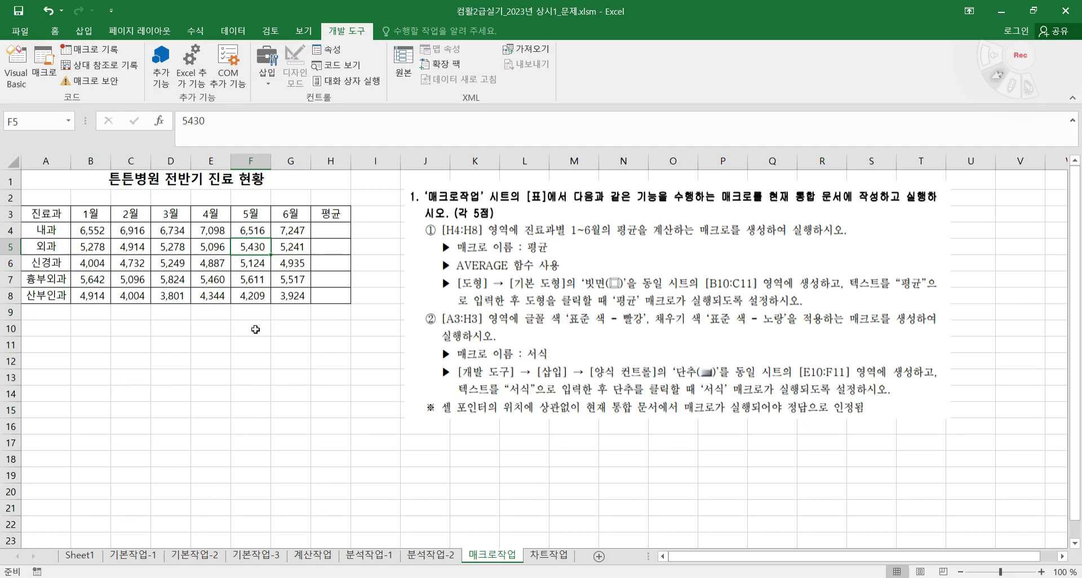
- With an empty cell outside the table selected, start recording a macro named 평균
left_click(160, 365)
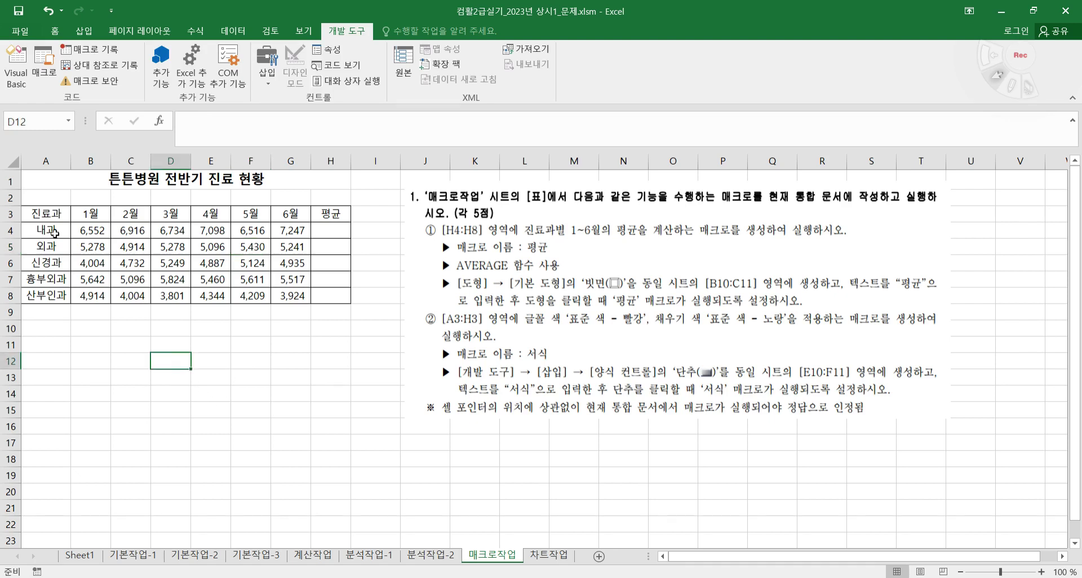
left_click(55, 184)
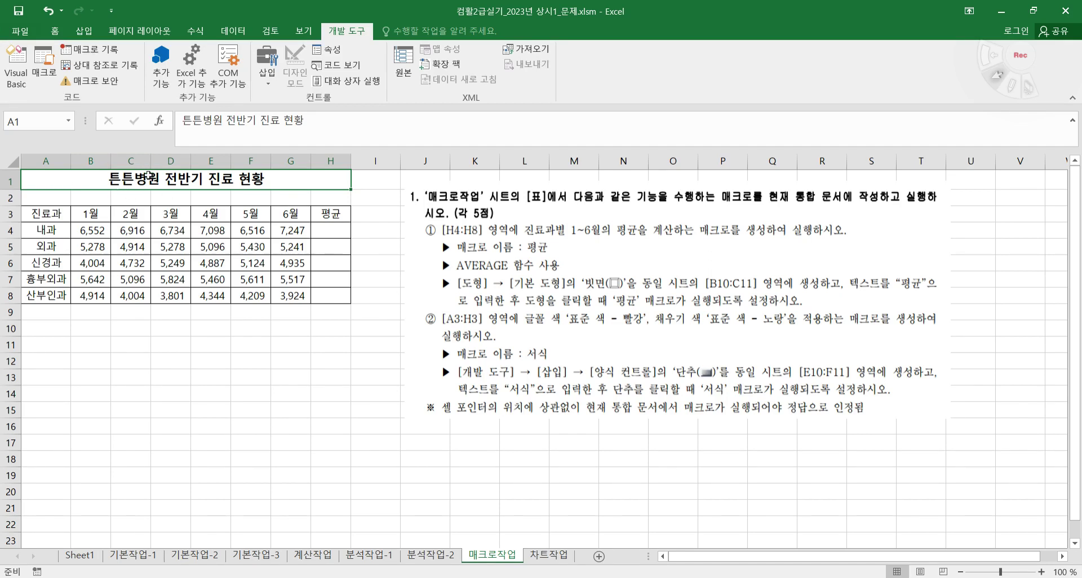
left_click(290, 440)
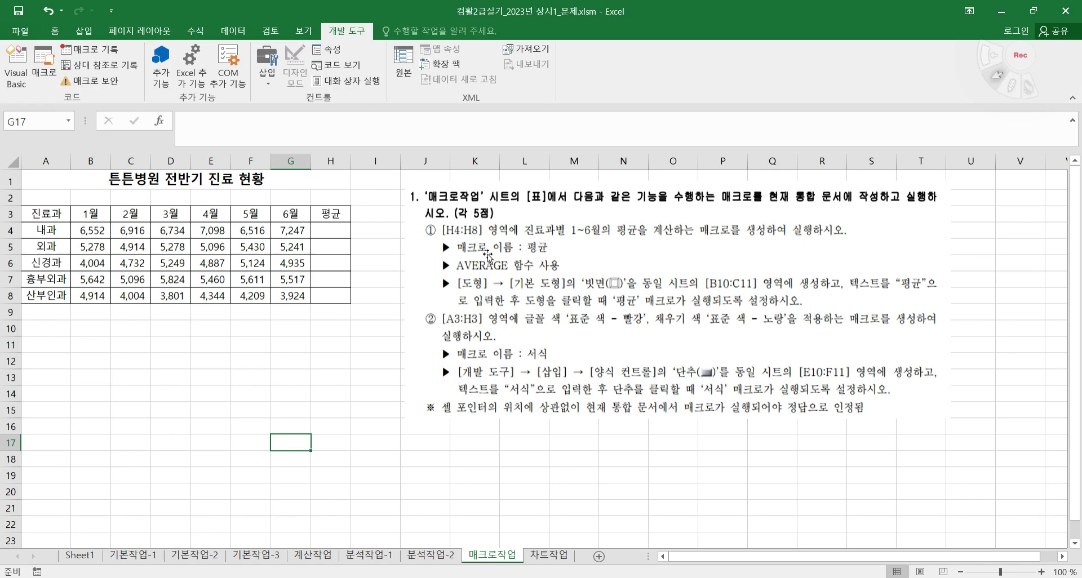
left_click(84, 49)
type("ㅍ규")
key("Return")
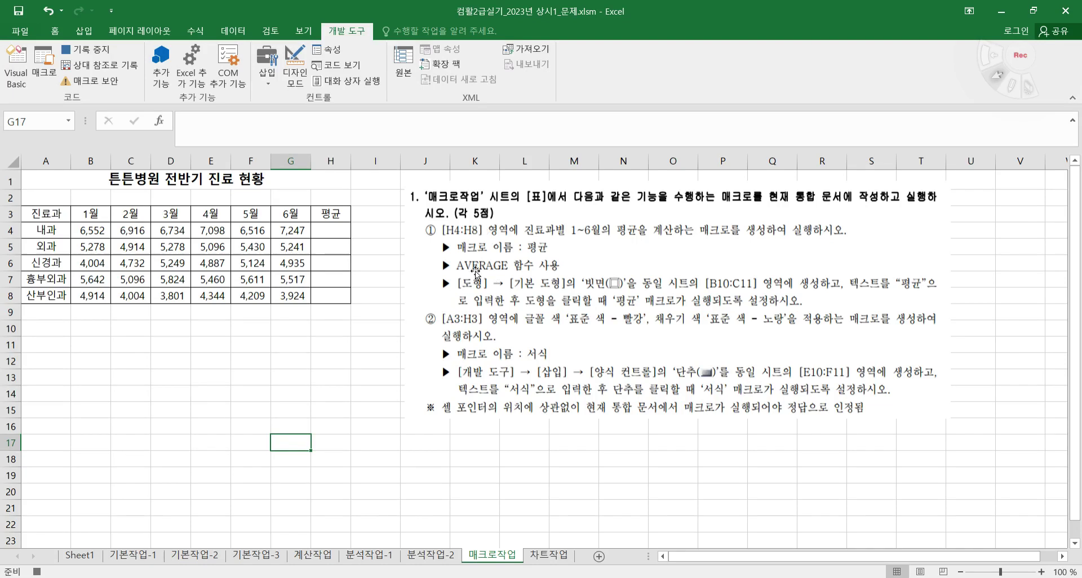
- Calculate the 내과 average for January to June in H4 with =AVERAGE(B4:G4)
left_click(333, 230)
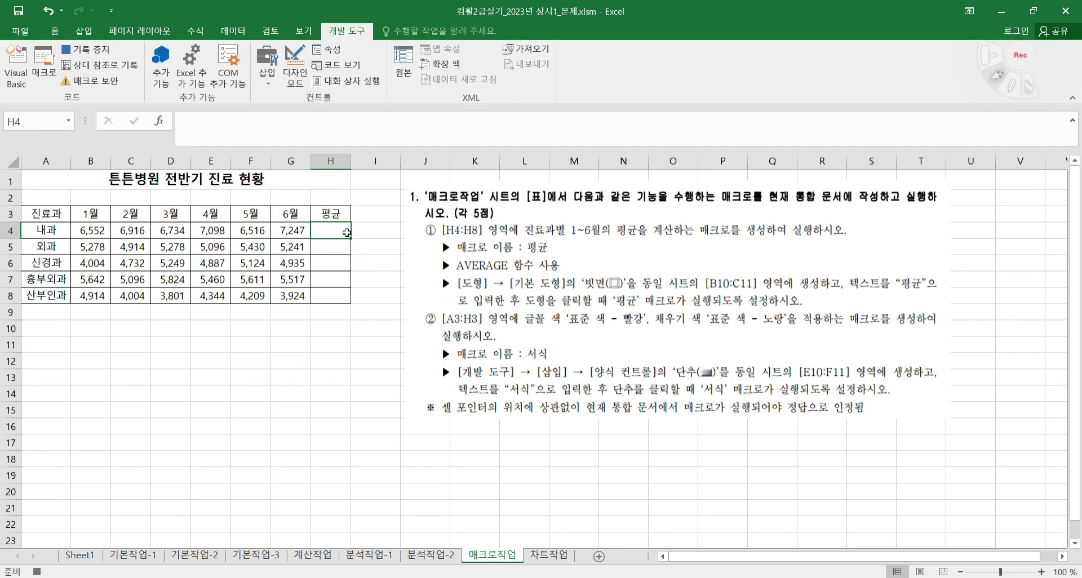
type("=ㅁ")
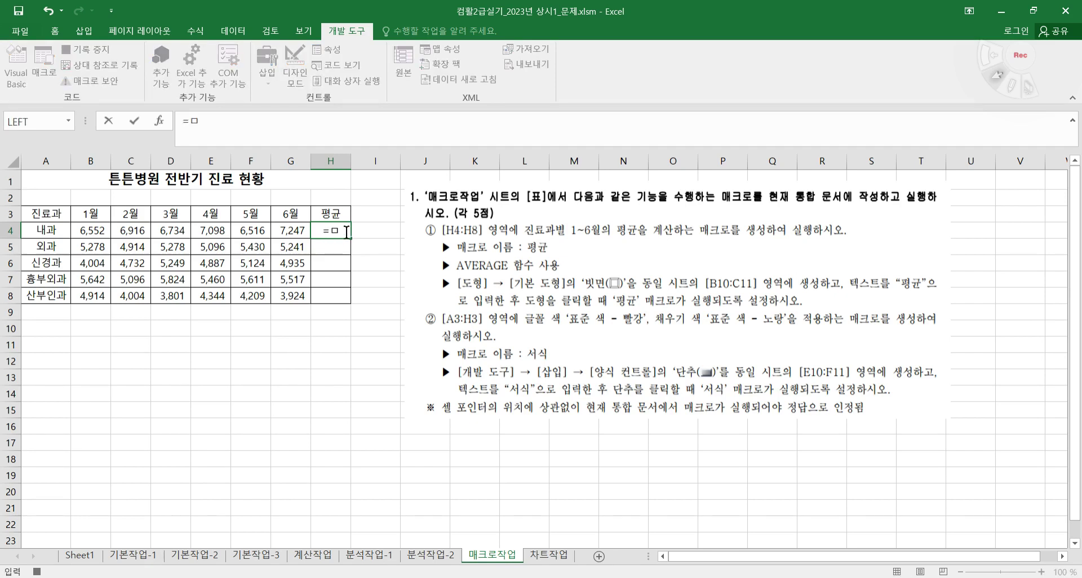
type("AV")
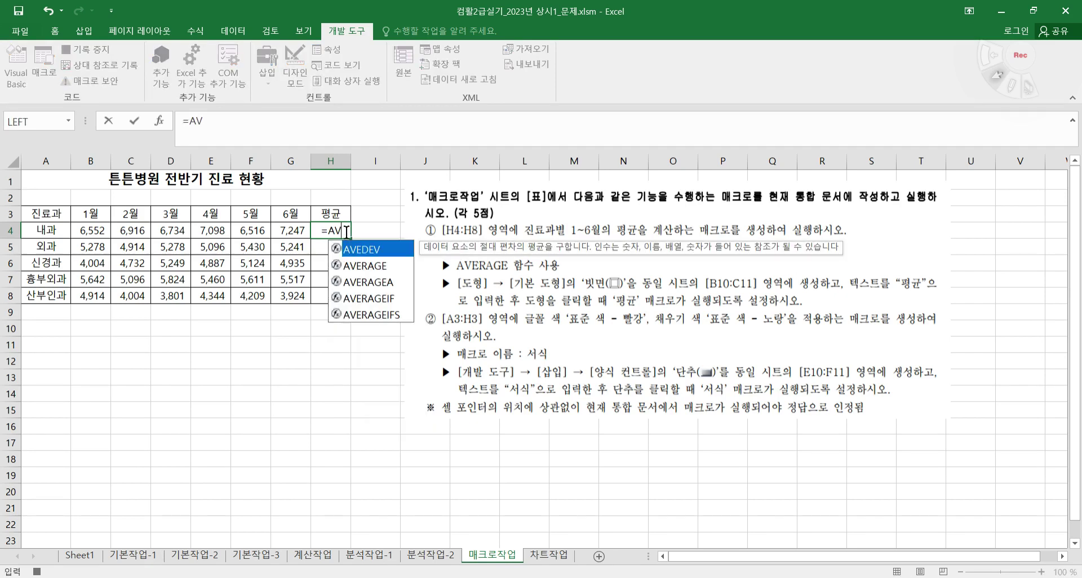
double_click(370, 264)
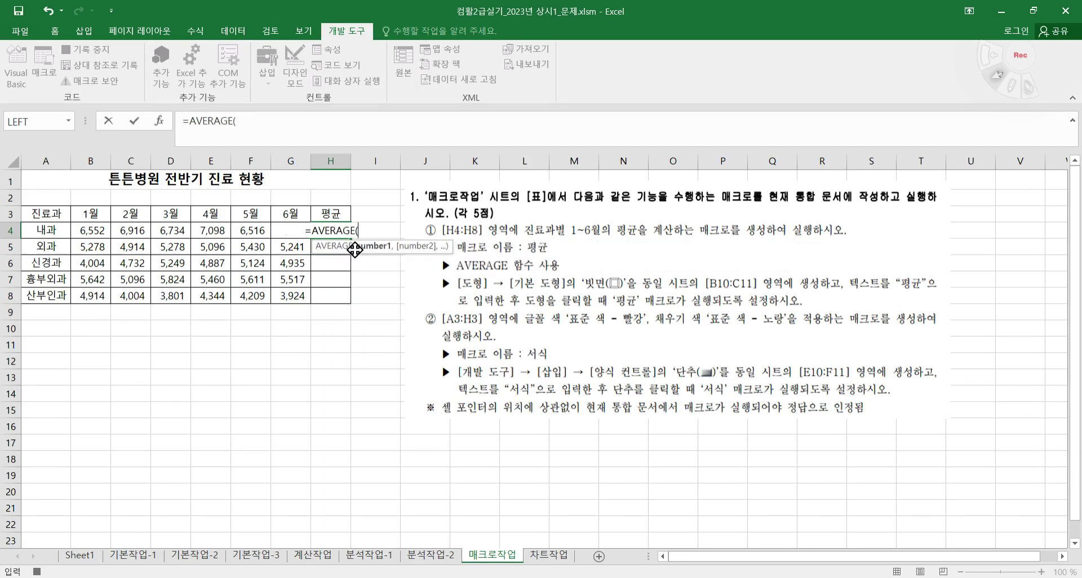
left_click_drag(93, 231, 290, 231)
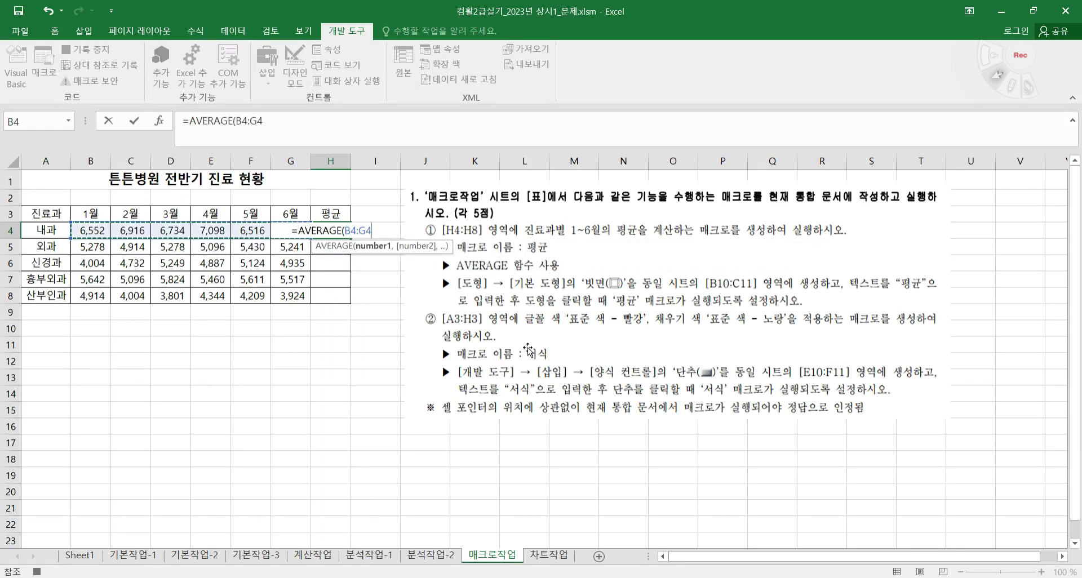
type(")")
key("Return")
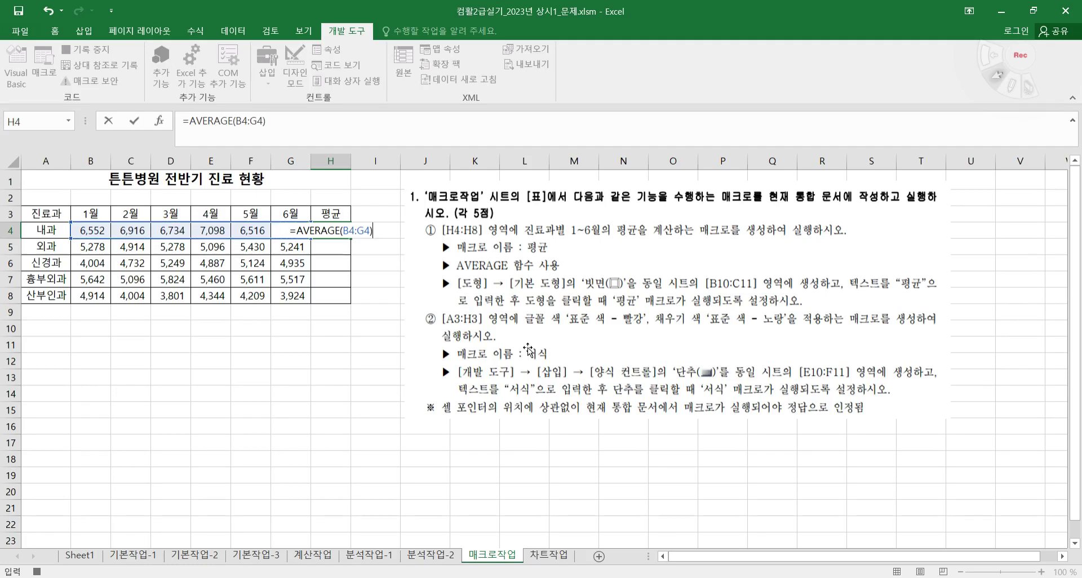
- Fill the average formula from H4 down to H8 and stop recording the macro
left_click(343, 234)
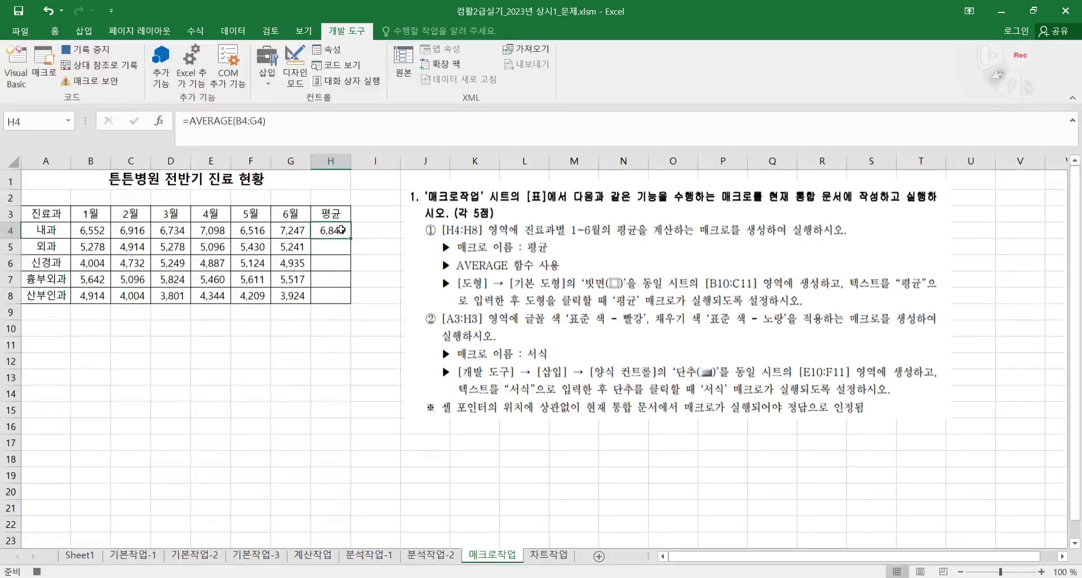
left_click_drag(353, 241, 350, 307)
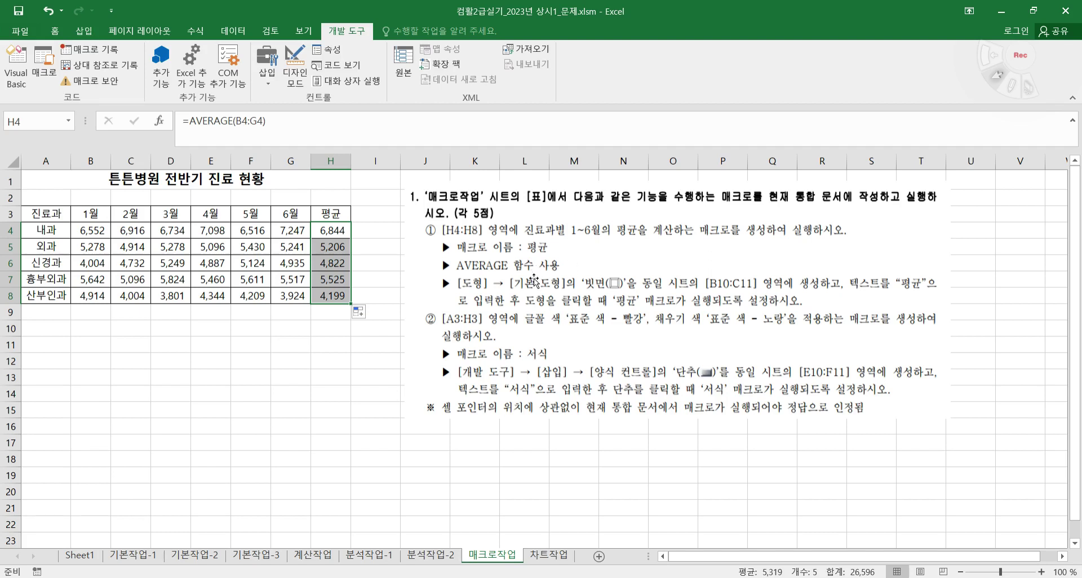
left_click(340, 332)
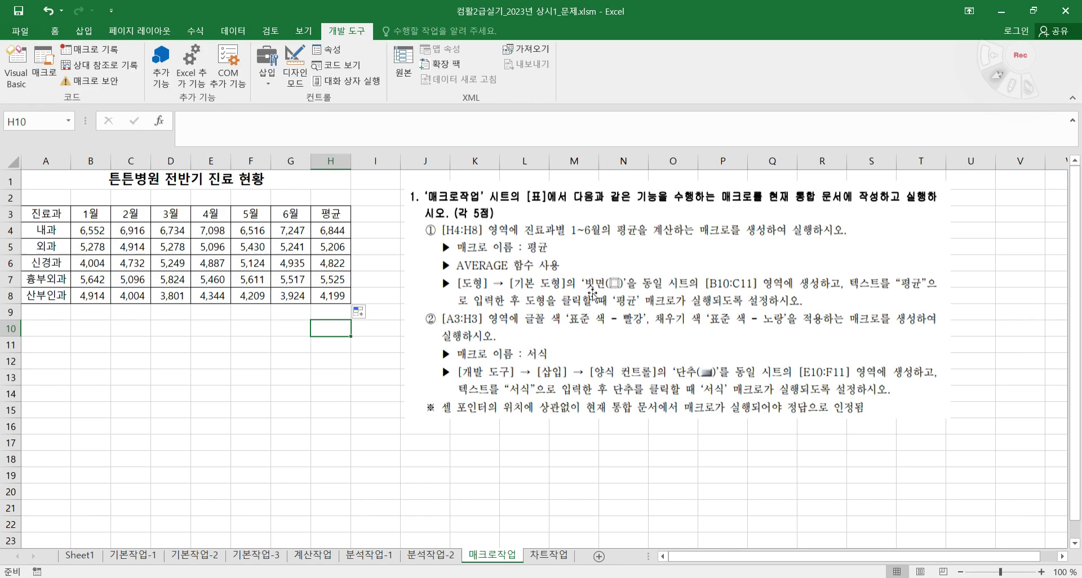
- Insert a 빗면 basic shape exactly over B10:C11 and give it the text 평균
left_click_drag(92, 332, 141, 345)
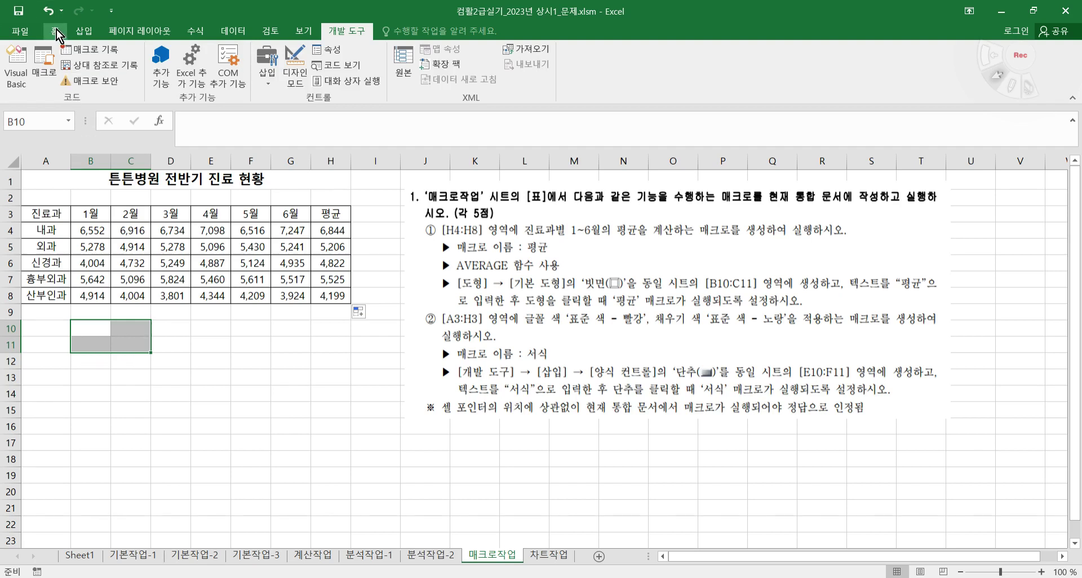
left_click(82, 32)
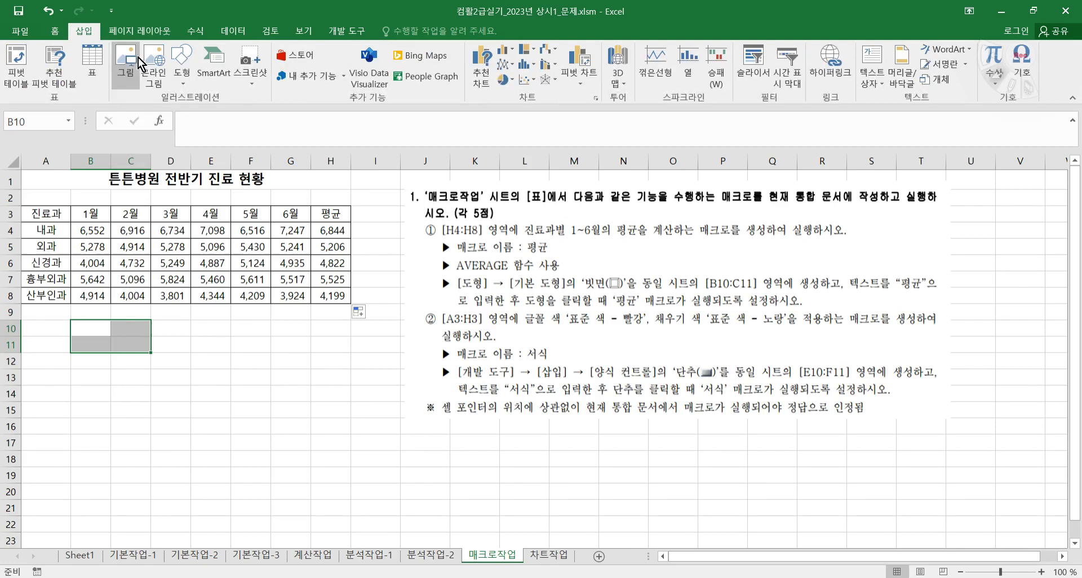
left_click(181, 63)
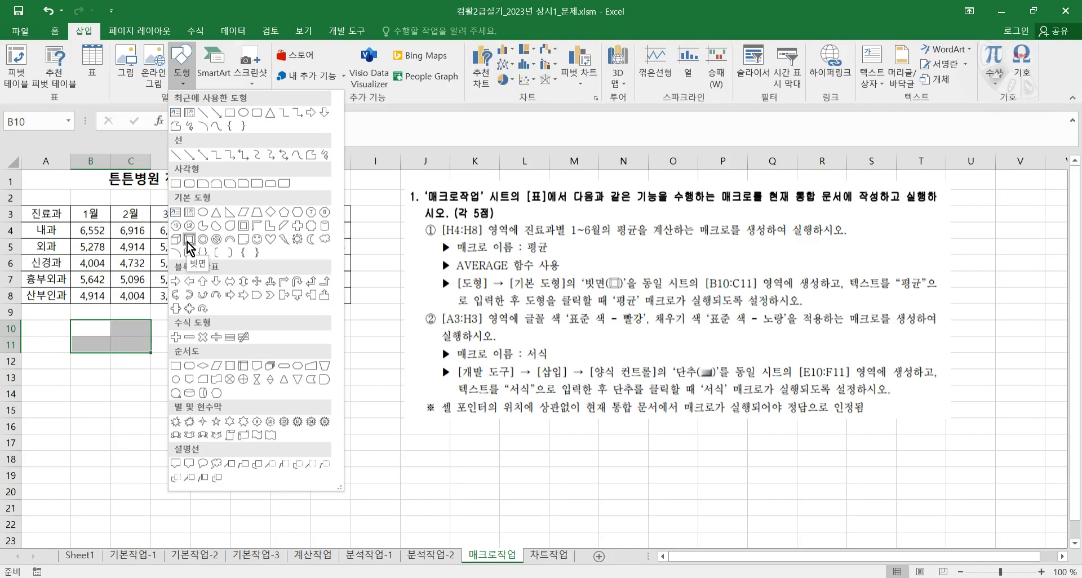
left_click(189, 241)
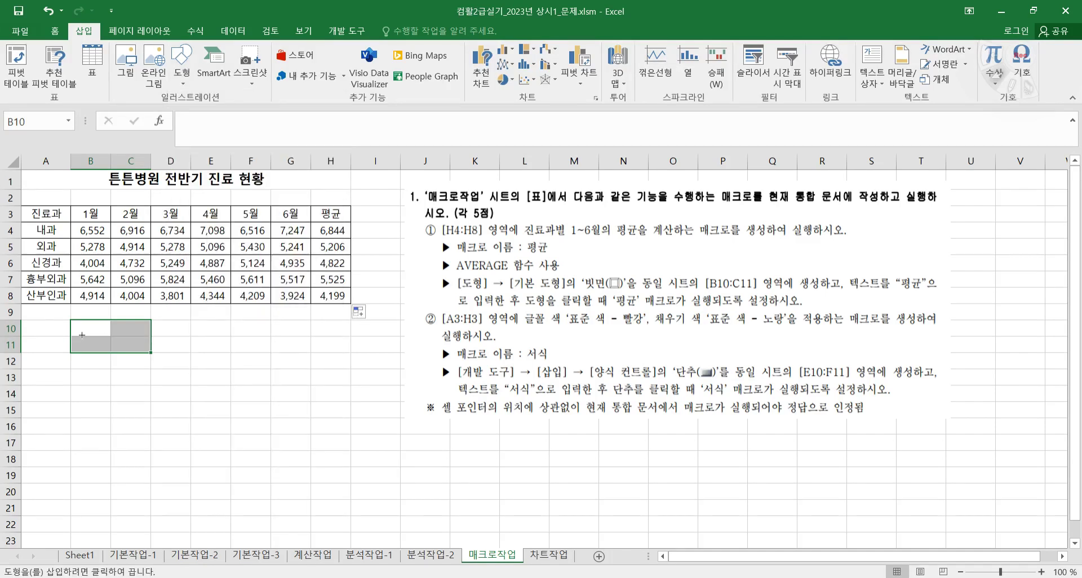
left_click_drag(73, 320, 150, 353)
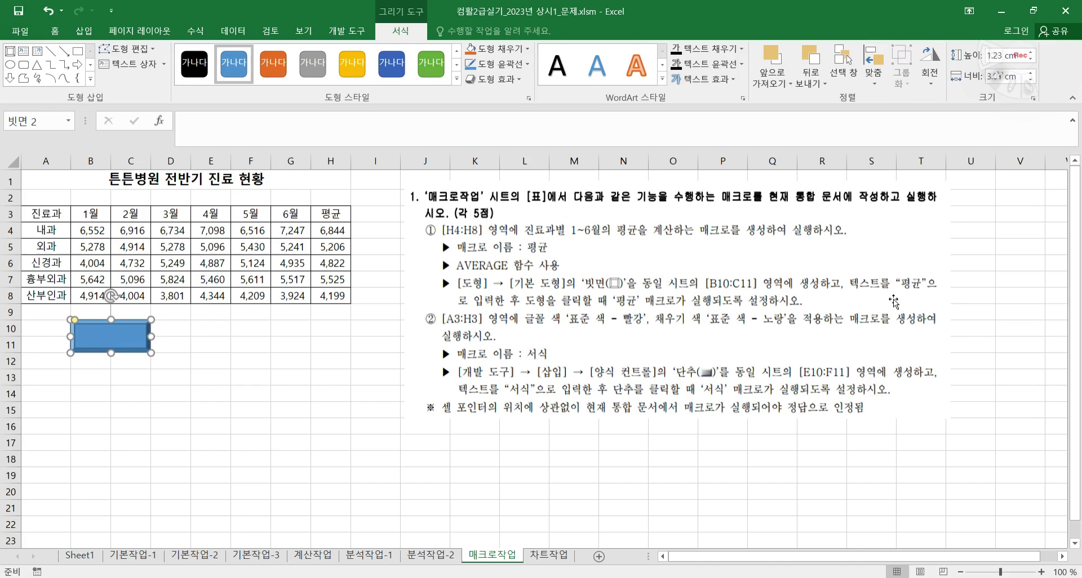
type("ㅍㅕㅇㄱ")
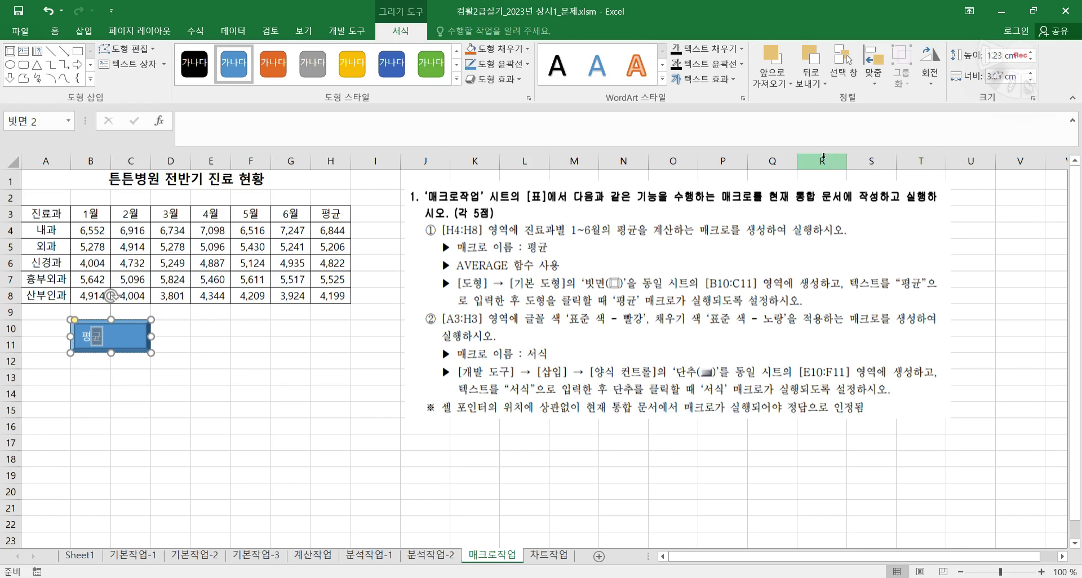
left_click(127, 341)
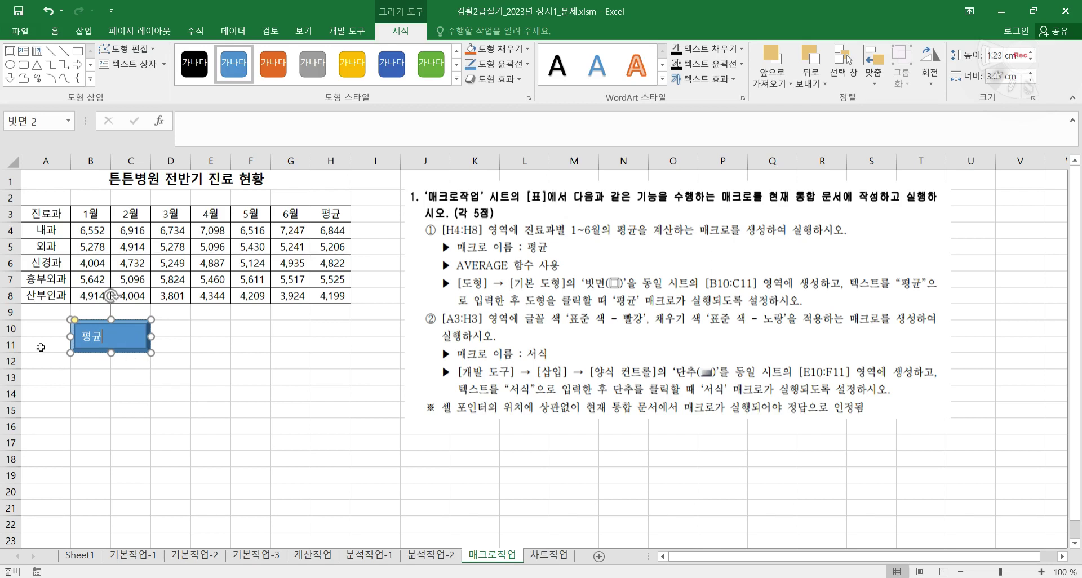
- Assign the 평균 macro to the bevel shape over B10:C11
right_click(140, 348)
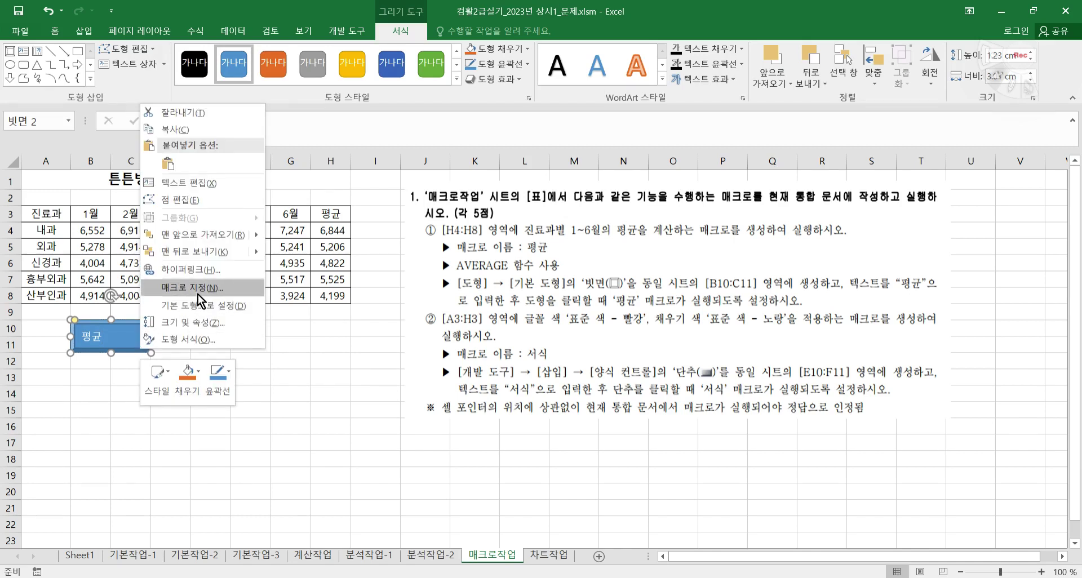
left_click(196, 294)
left_click(75, 196)
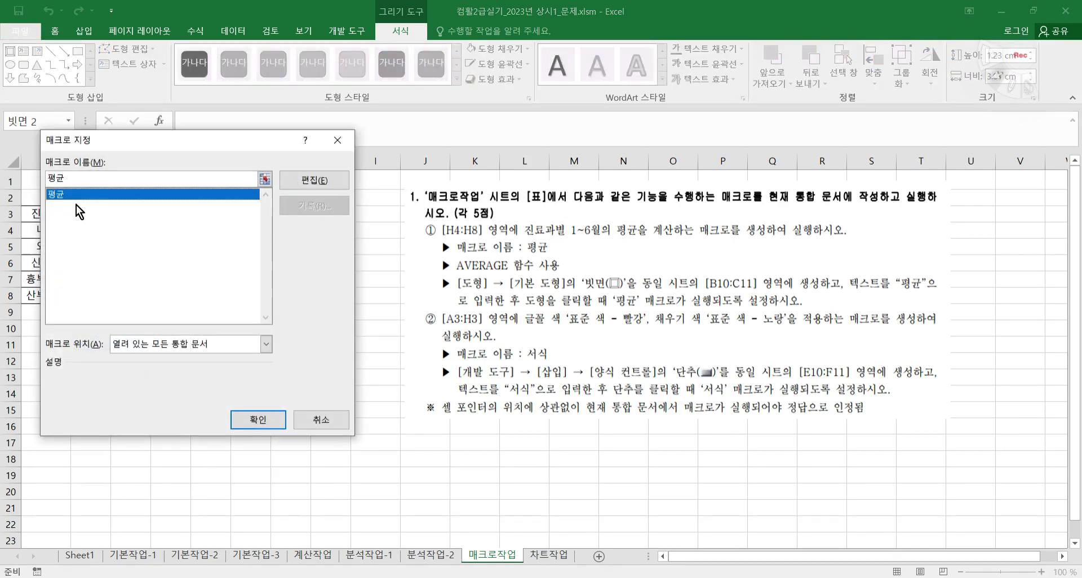
left_click(248, 421)
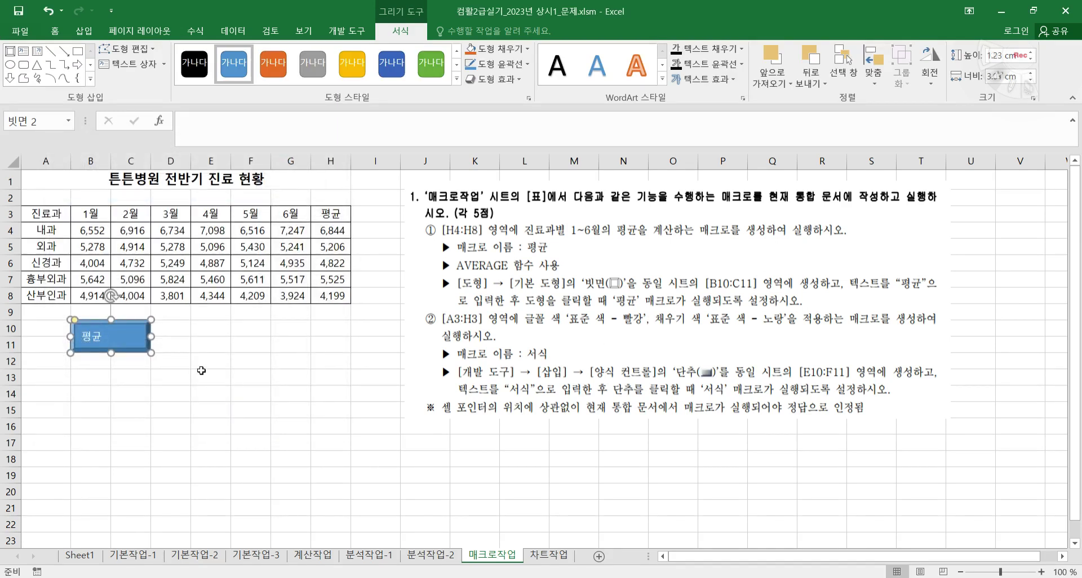
- Deselect the 평균 shape and run its macro from it to test the averages in H4:H8
left_click(189, 362)
left_click(98, 350)
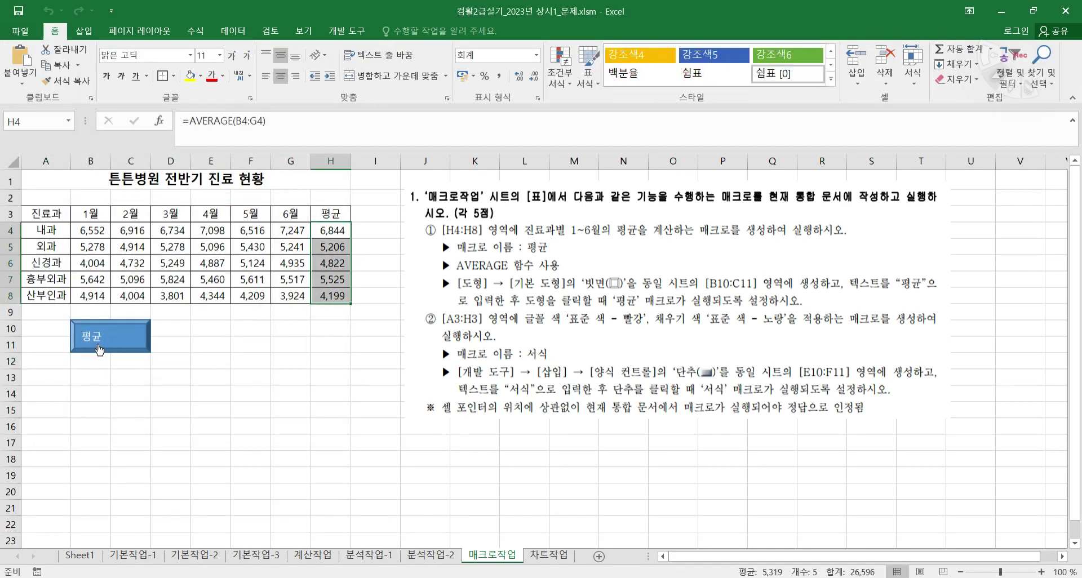
left_click(317, 343)
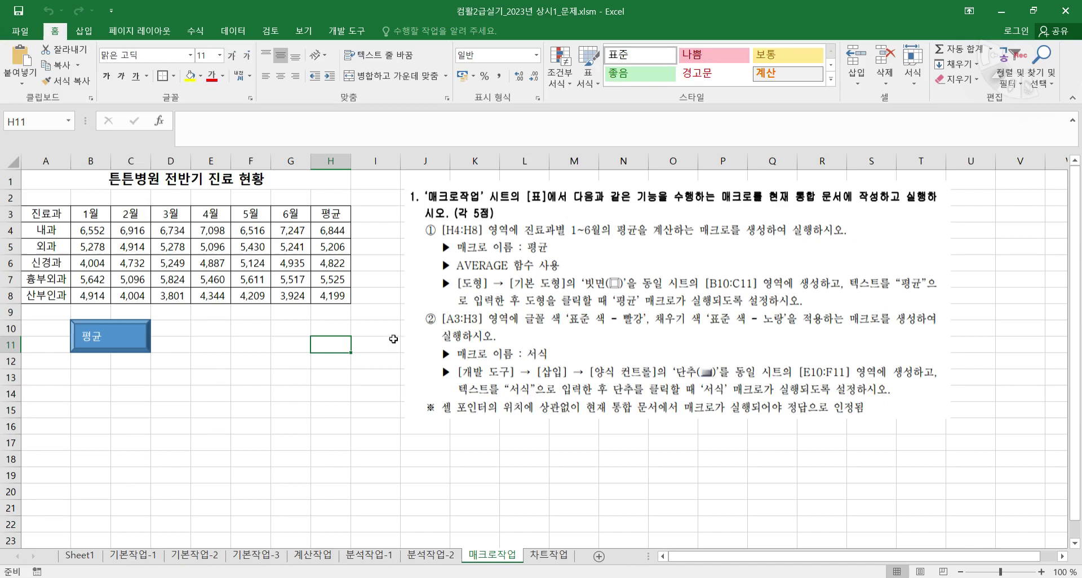
- With an empty cell outside the table selected, start recording a macro named 서식 in the current workbook
left_click(296, 408)
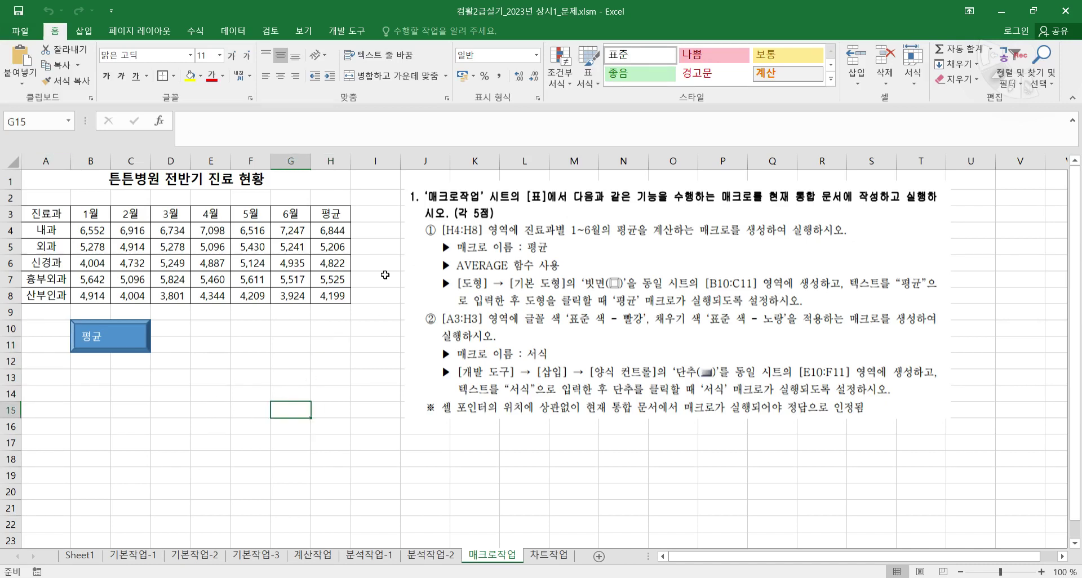
left_click(332, 30)
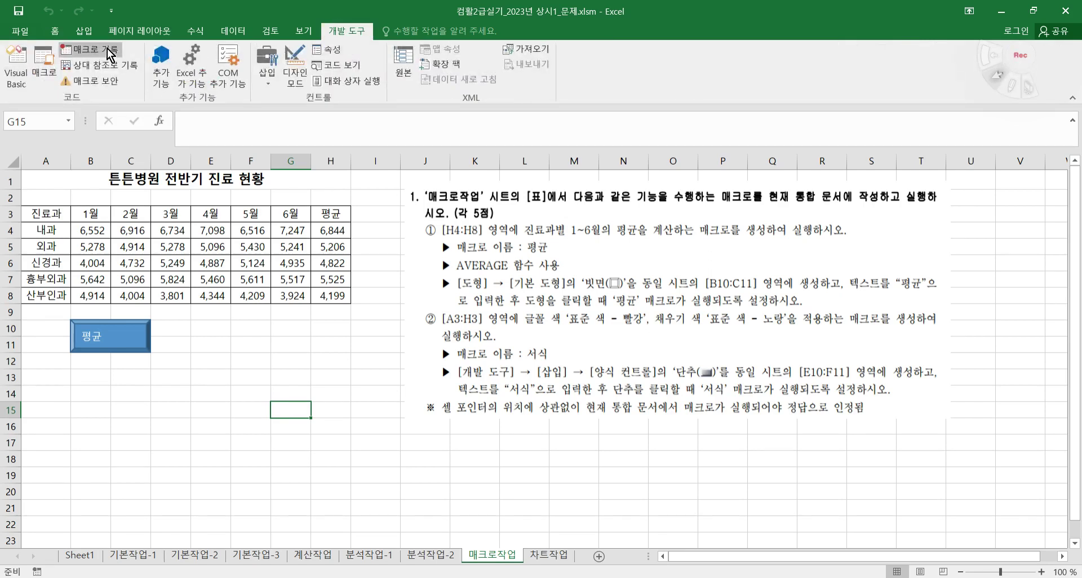
left_click(90, 49)
left_click_drag(699, 235, 193, 219)
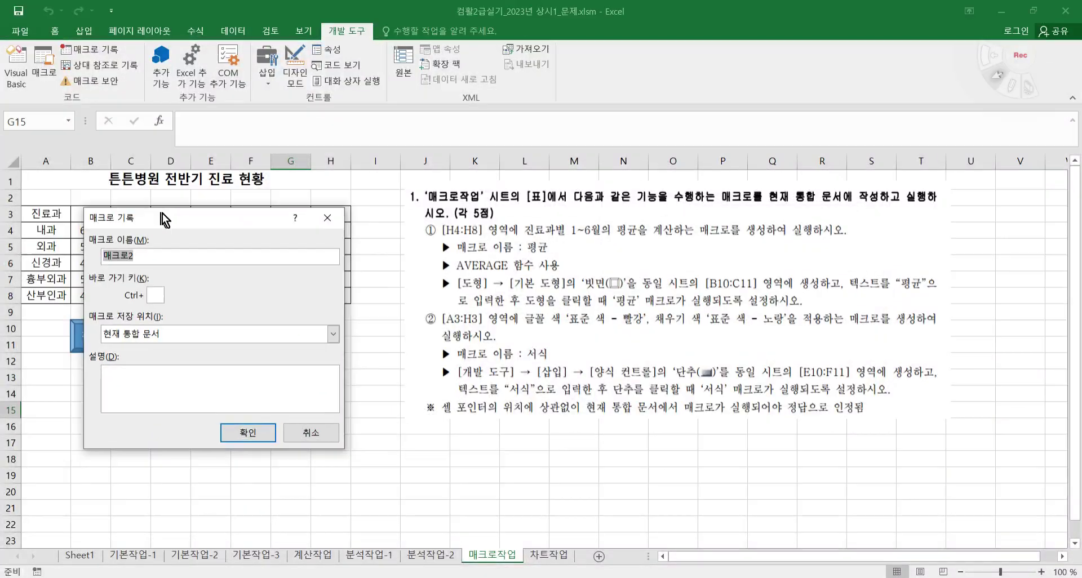
type("ㅅ")
type("식")
left_click(288, 435)
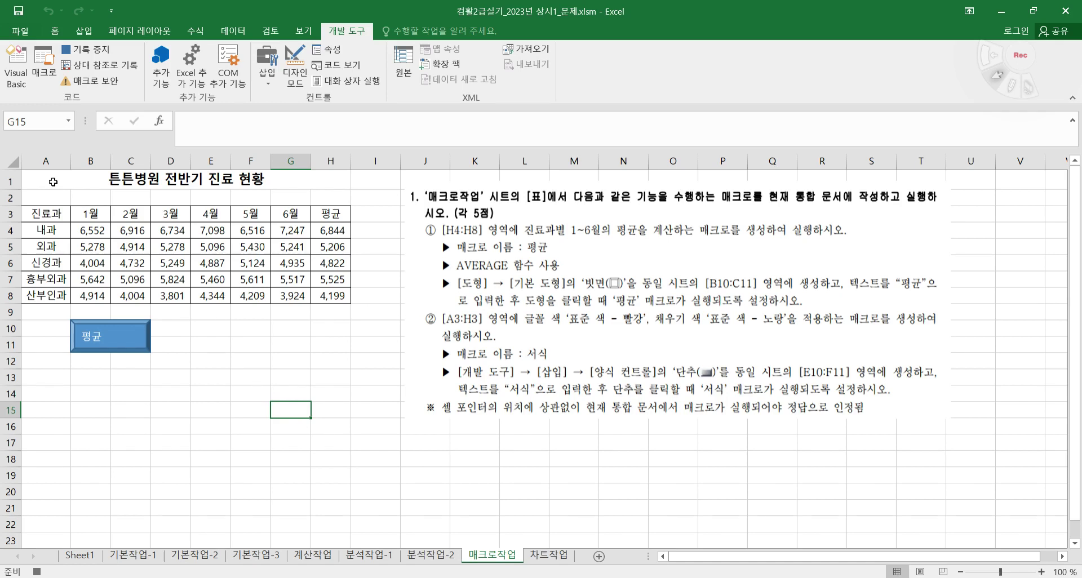
- Format the header cells A3:H3 with the standard red font color and the standard yellow fill color
left_click_drag(44, 213, 332, 211)
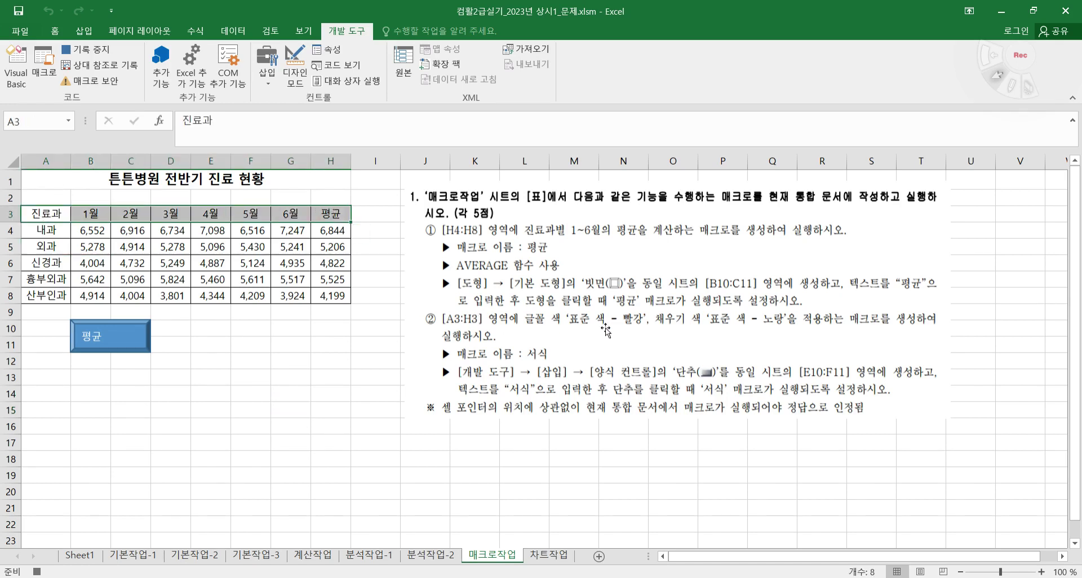
left_click(56, 33)
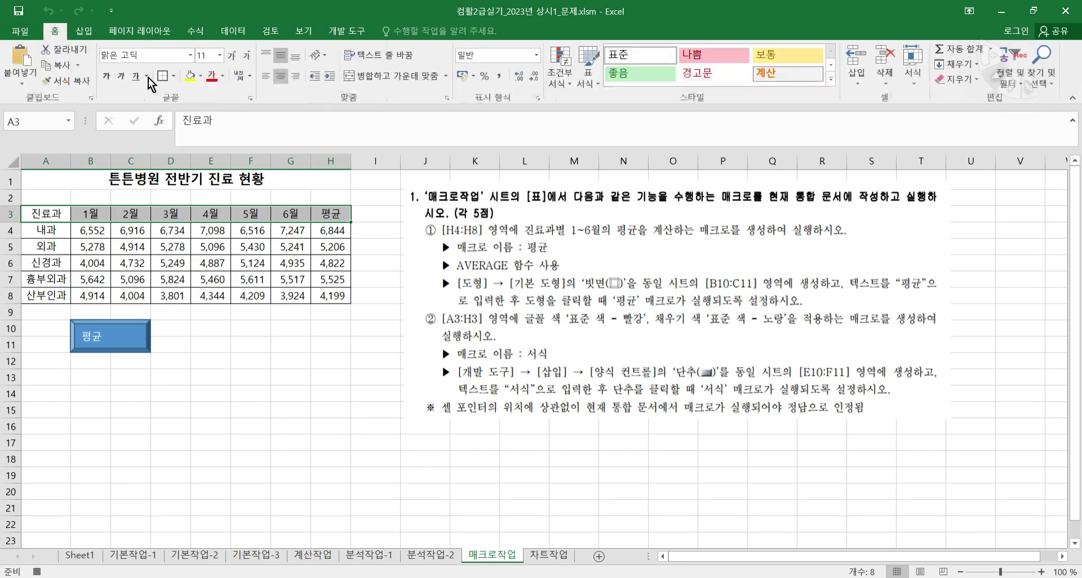
left_click(223, 76)
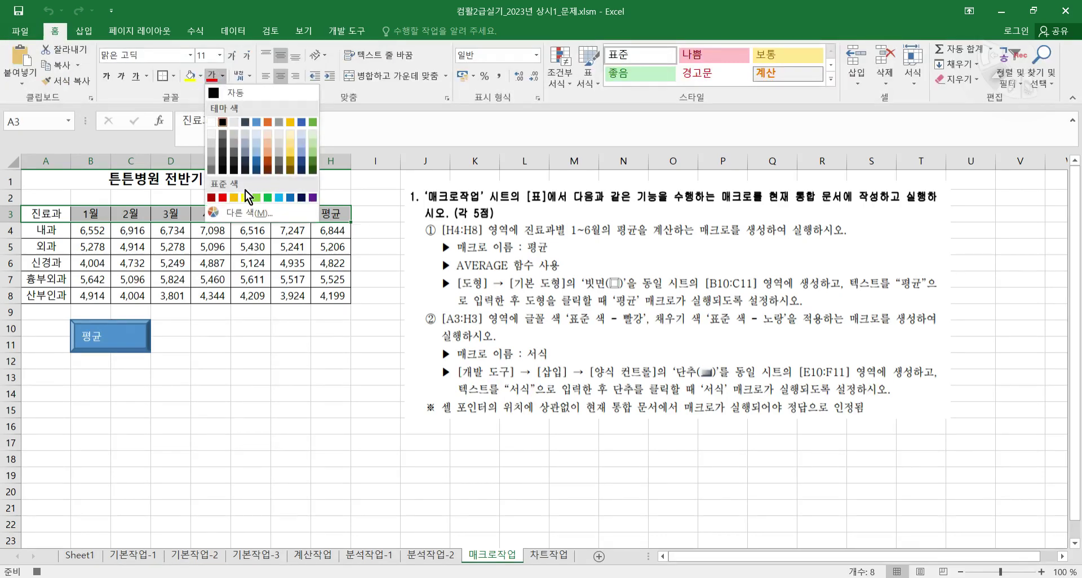
left_click(225, 197)
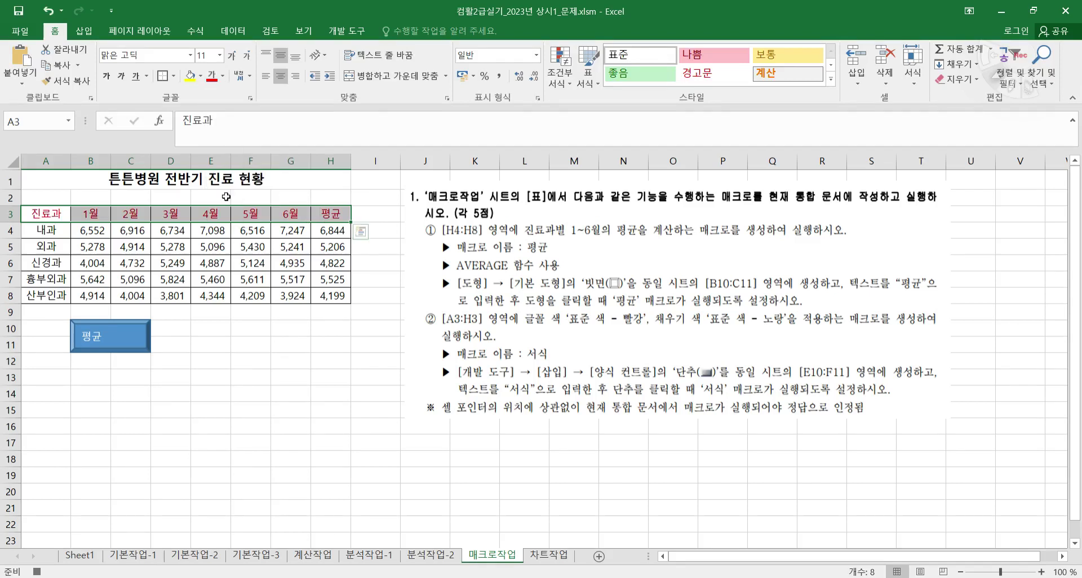
left_click(201, 77)
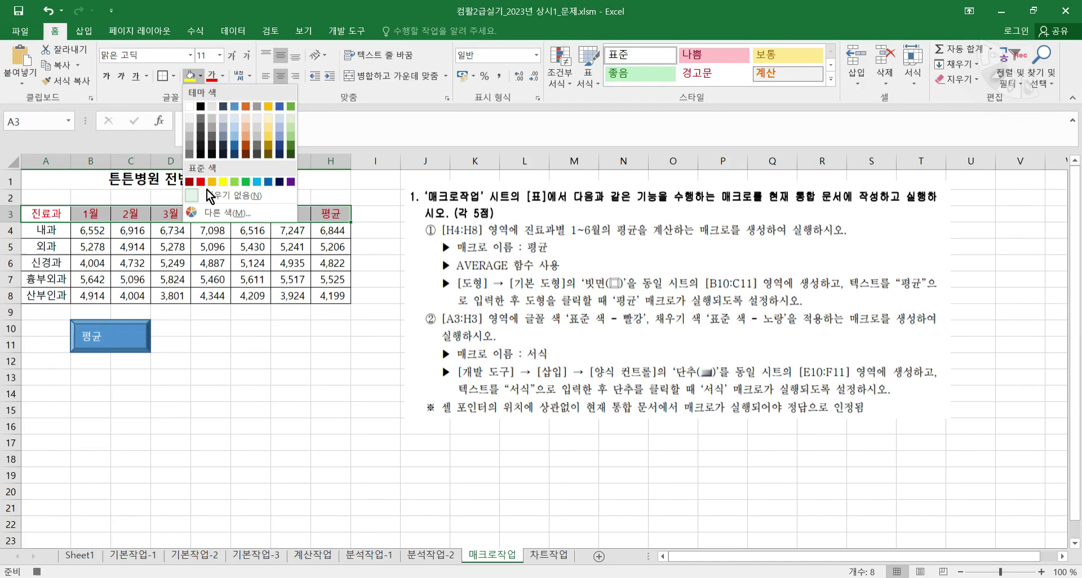
left_click(225, 181)
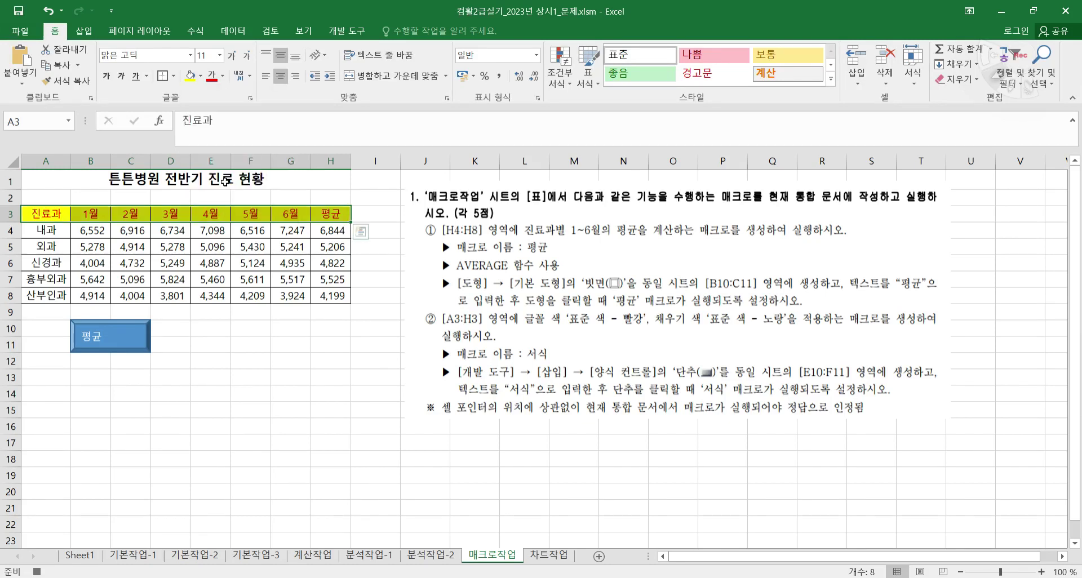
- Stop recording the 서식 macro
left_click(351, 30)
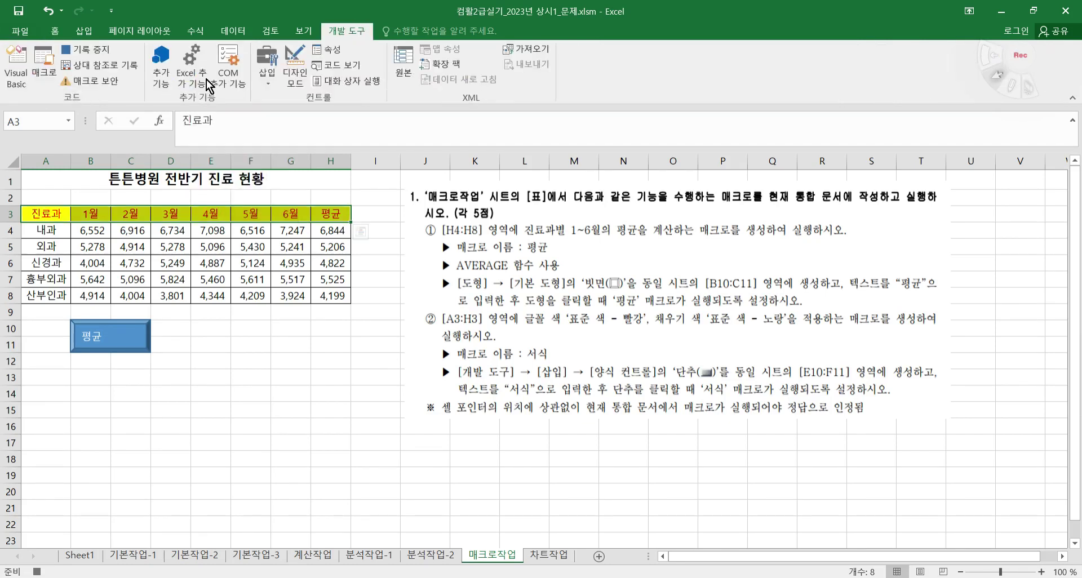
left_click(38, 570)
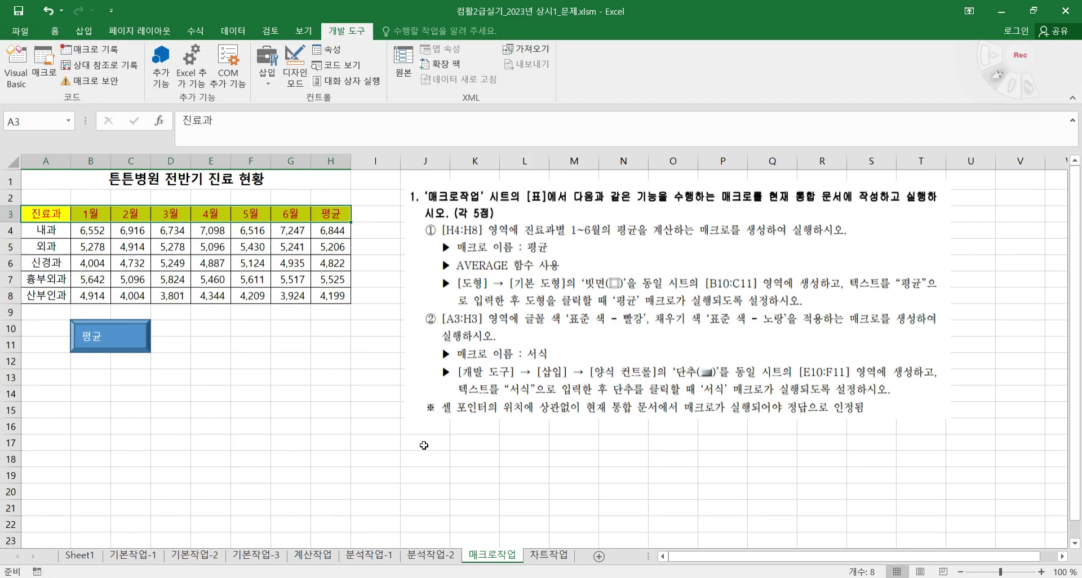
- Insert a form control button over E10:F11 and assign the 서식 macro to it
left_click_drag(195, 327, 251, 345)
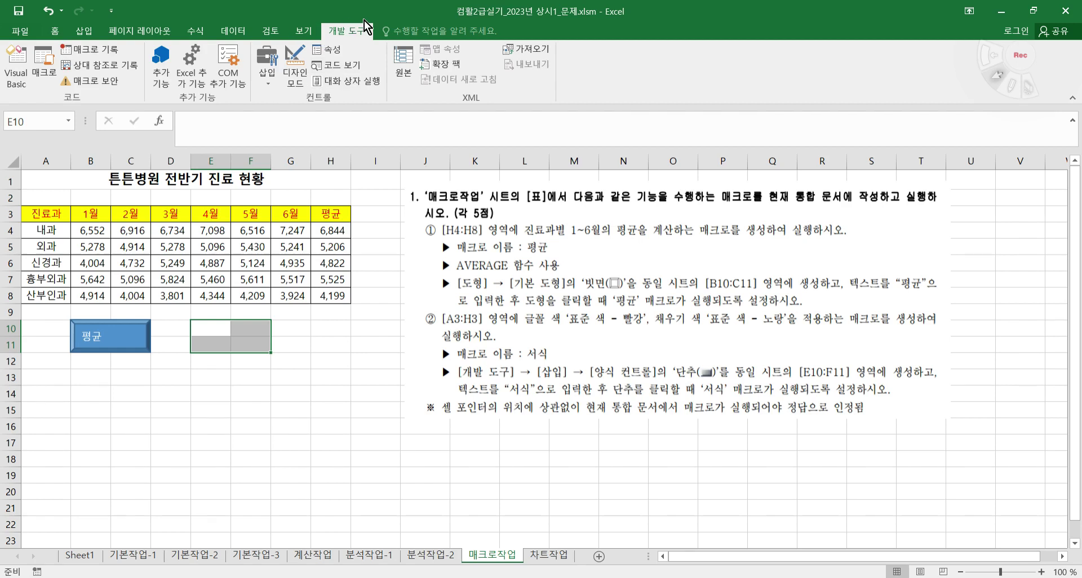
left_click(271, 77)
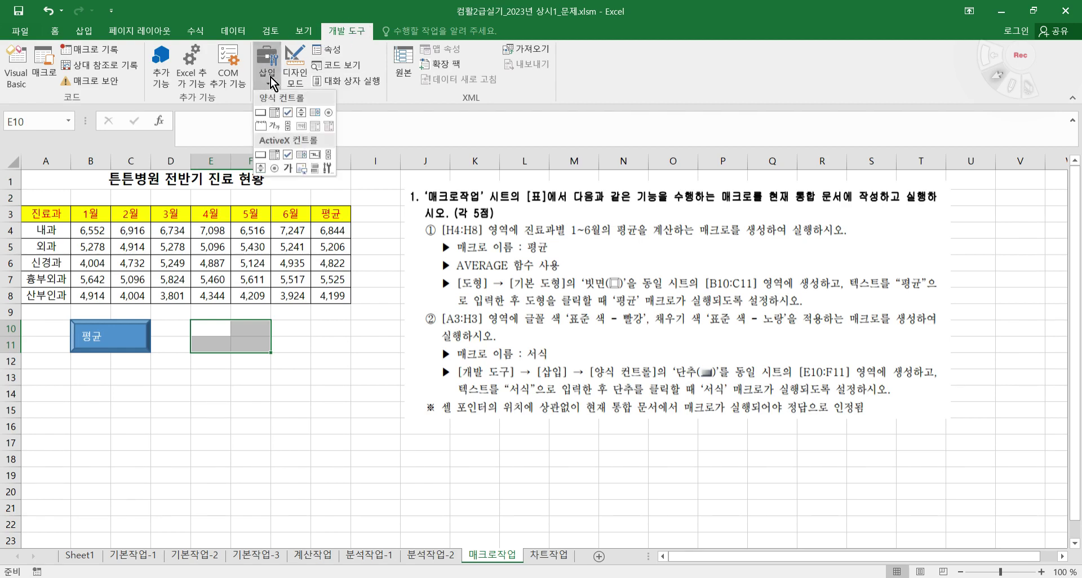
left_click(262, 114)
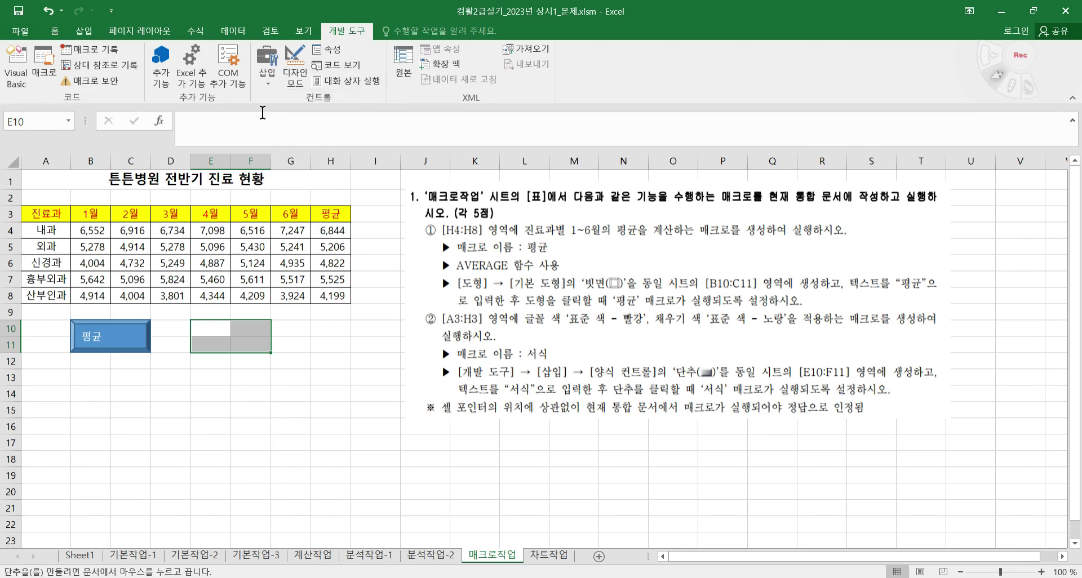
key("alt")
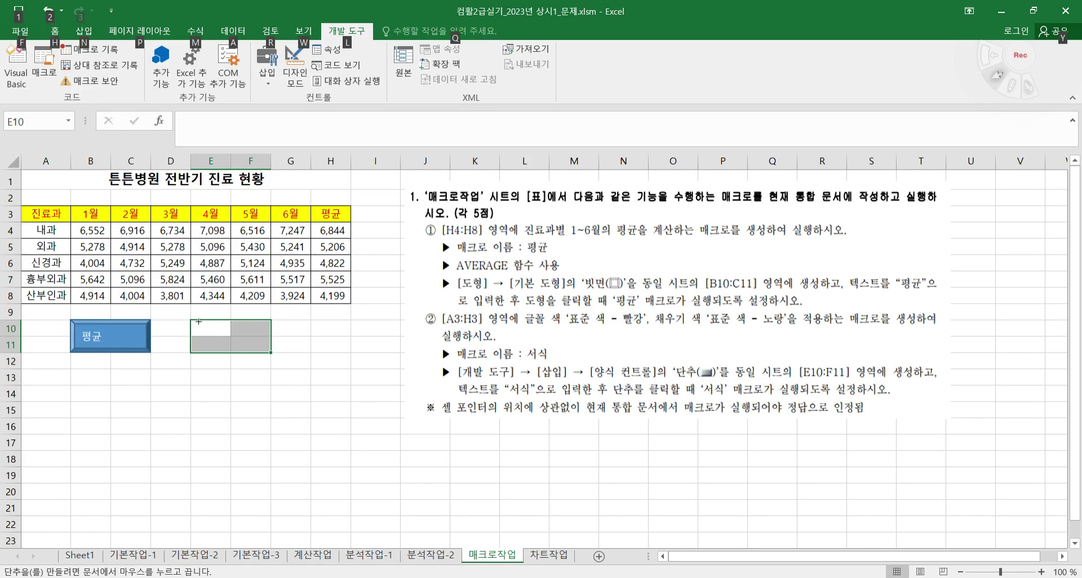
left_click_drag(193, 320, 263, 352)
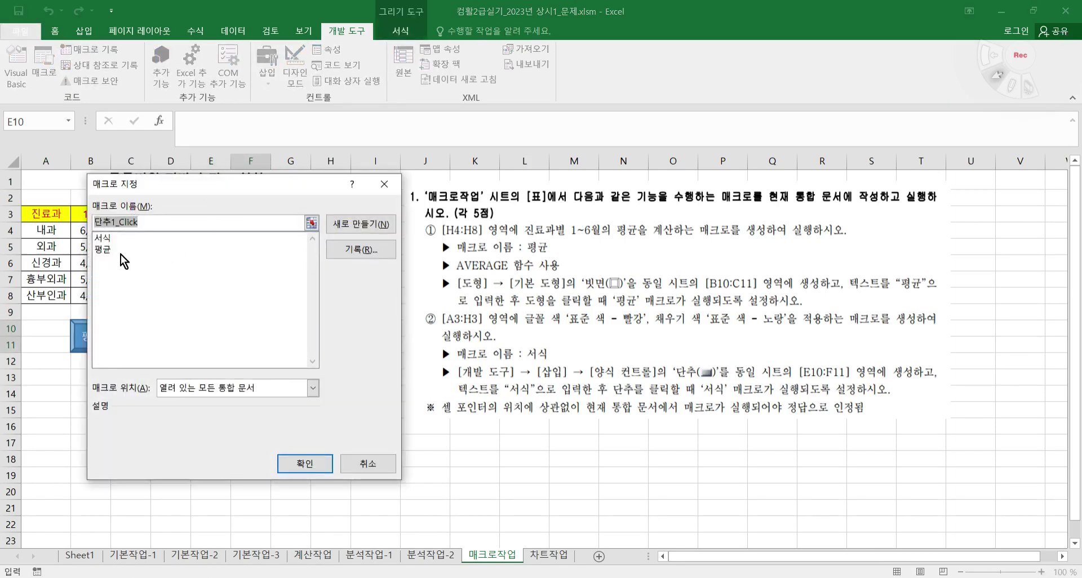
left_click(109, 241)
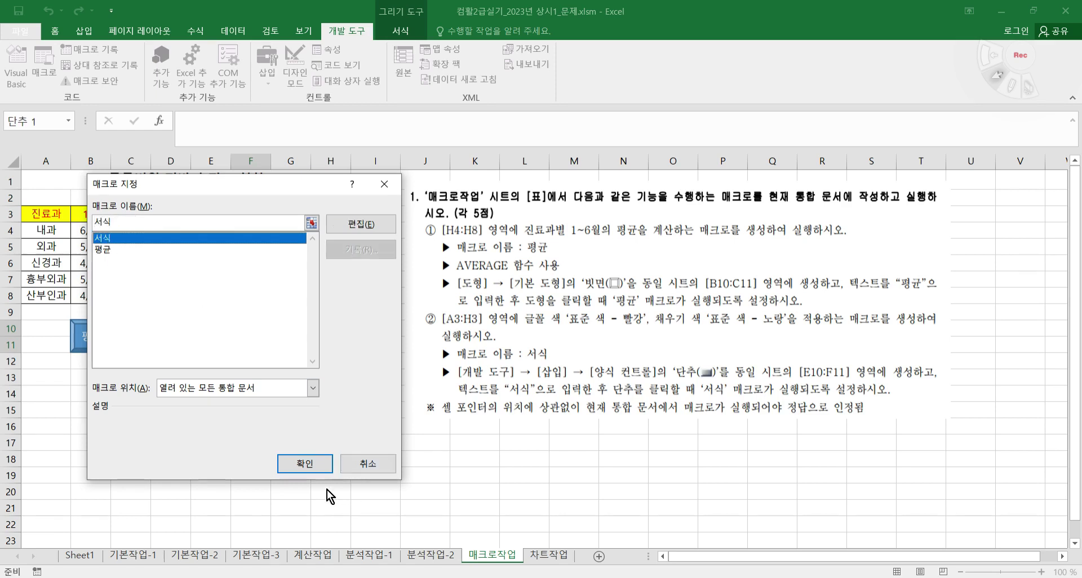
left_click(309, 469)
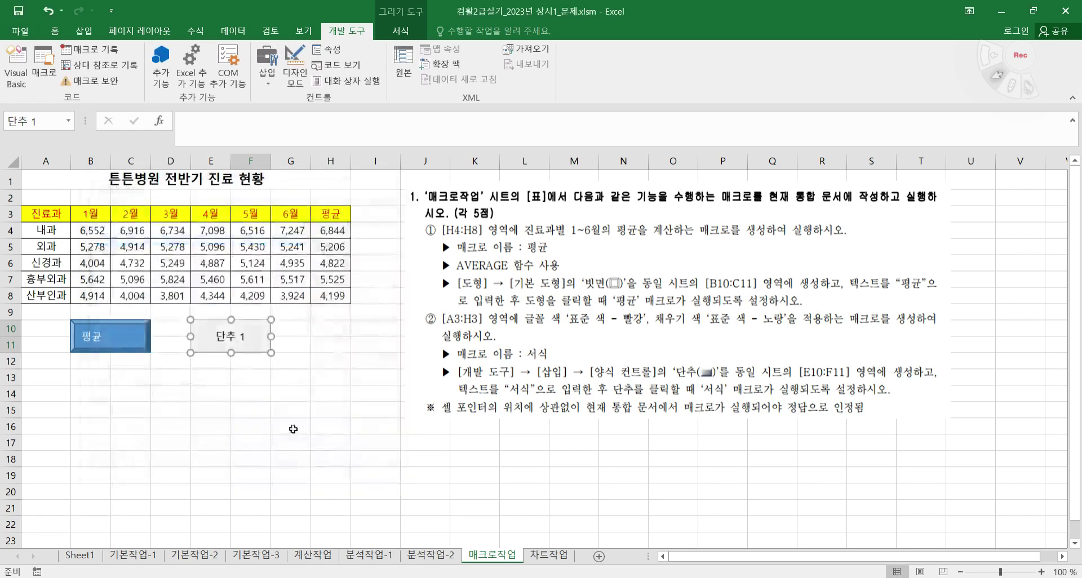
- Change the form button's label to 서식 and run its macro from it as a test
left_click(215, 333)
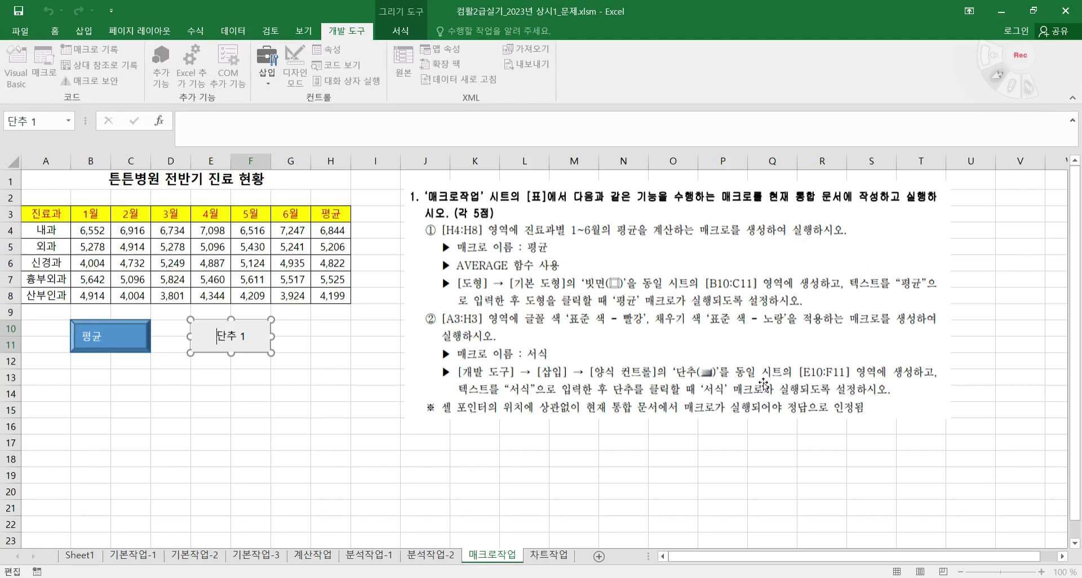
key("Delete")
key("Delete")
key("Delete")
type("서식")
left_click(318, 364)
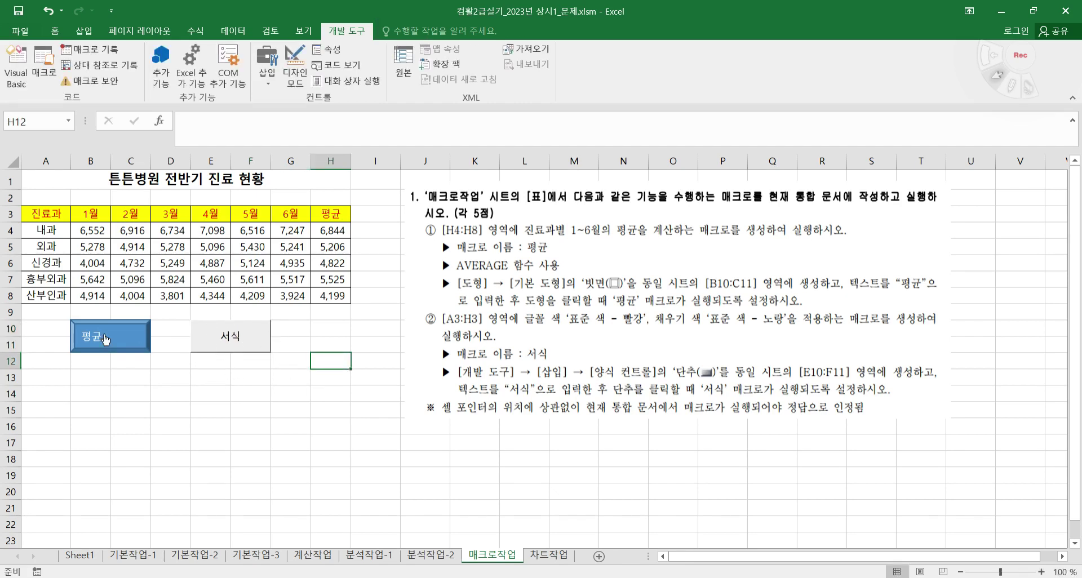
left_click(235, 349)
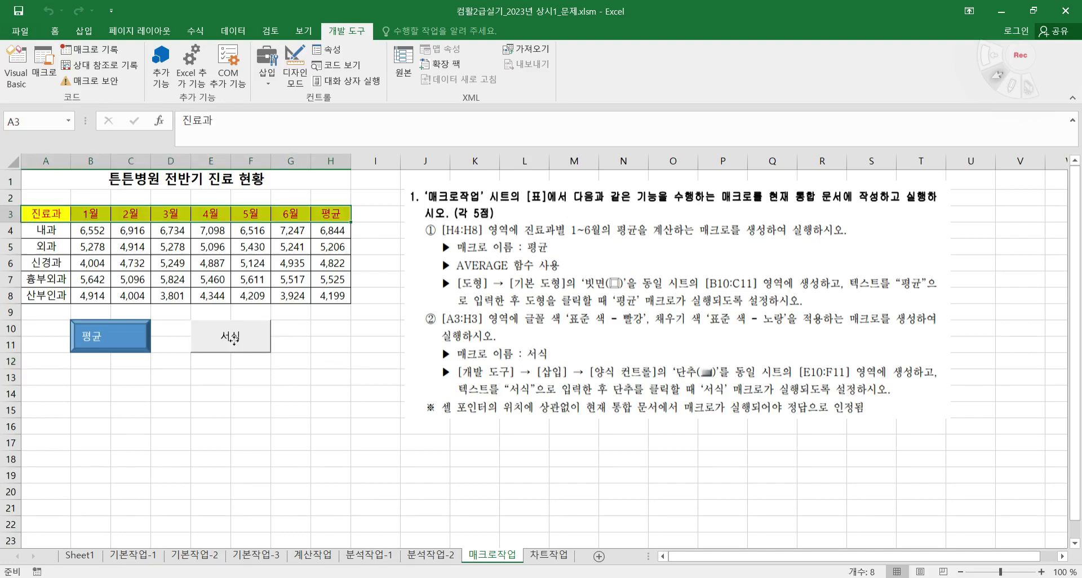
- Check the editing options of the 서식 button and the text of the 평균 shape without changing them
right_click(235, 343)
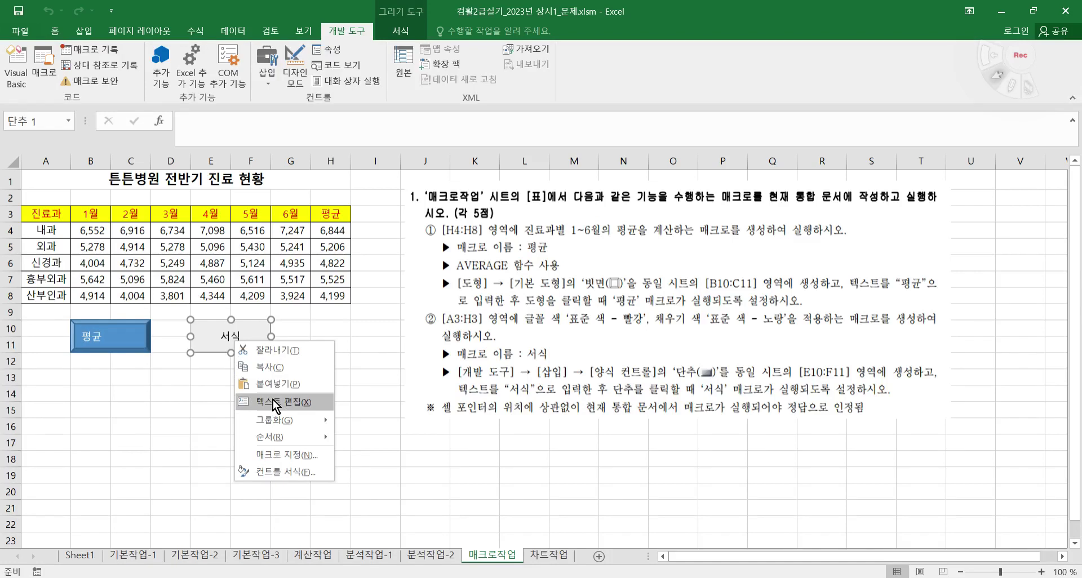
key("Escape")
left_click(251, 378)
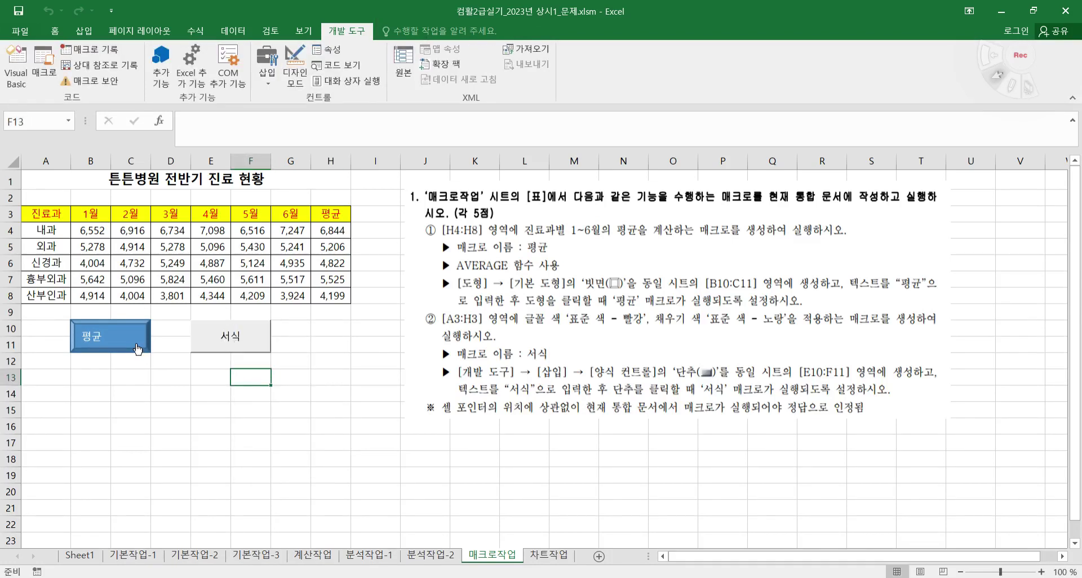
right_click(137, 345)
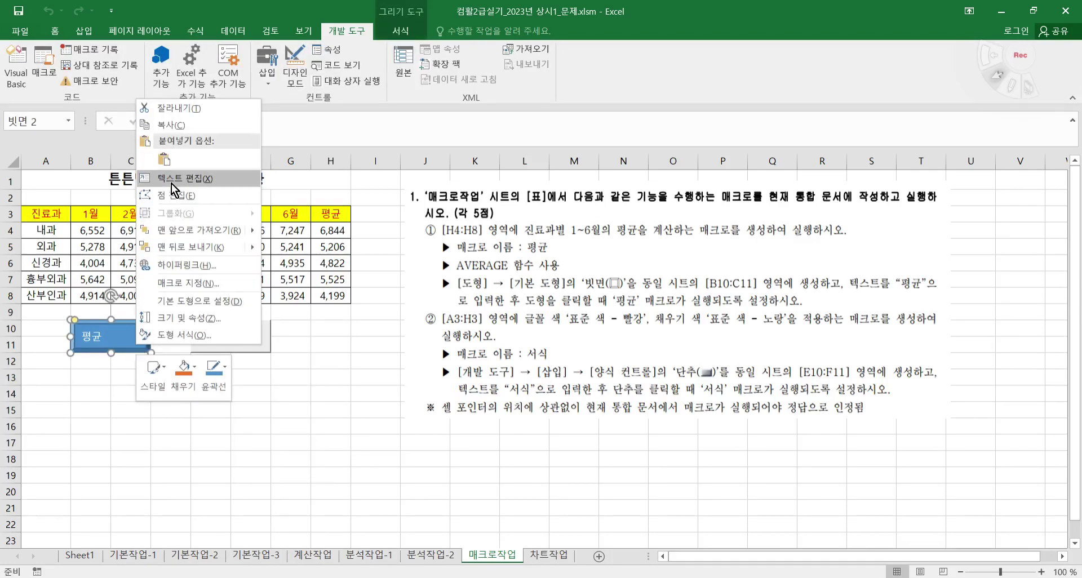
left_click(172, 183)
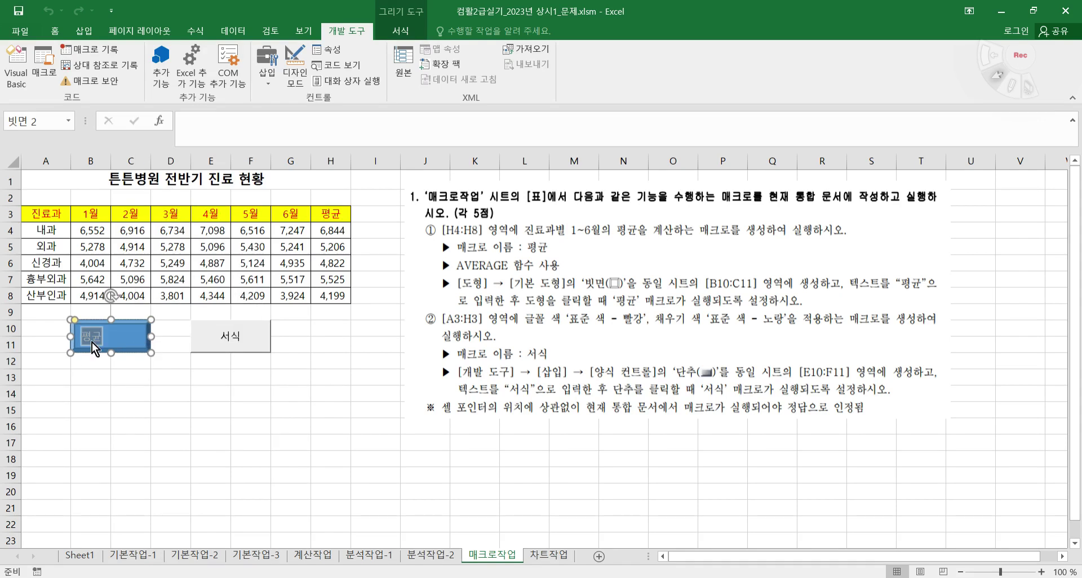
left_click(187, 411)
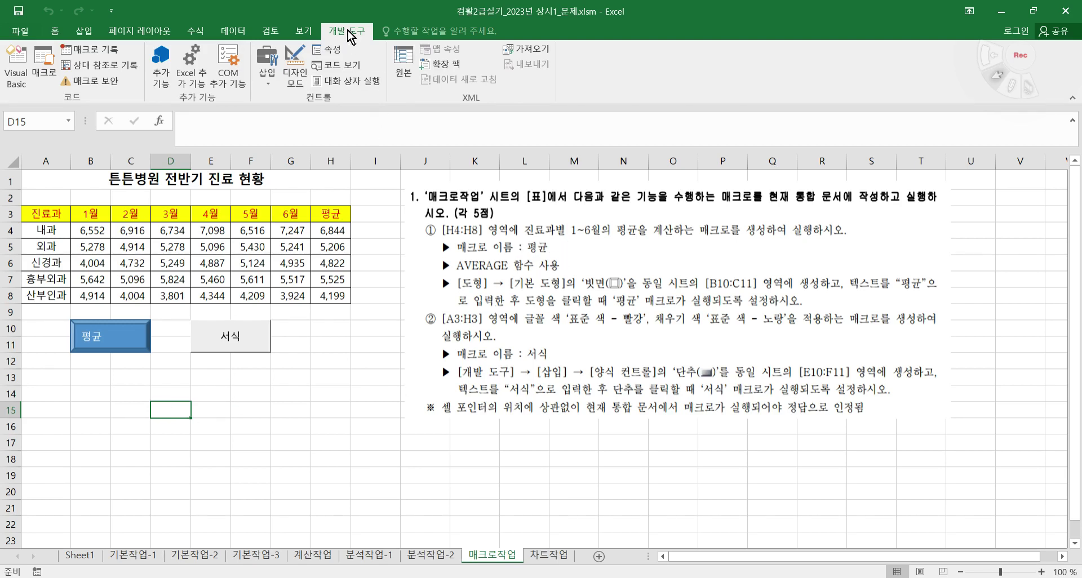
- Review the code and procedure names of the 평균 and 서식 macros in the Visual Basic editor, and close it
left_click(17, 84)
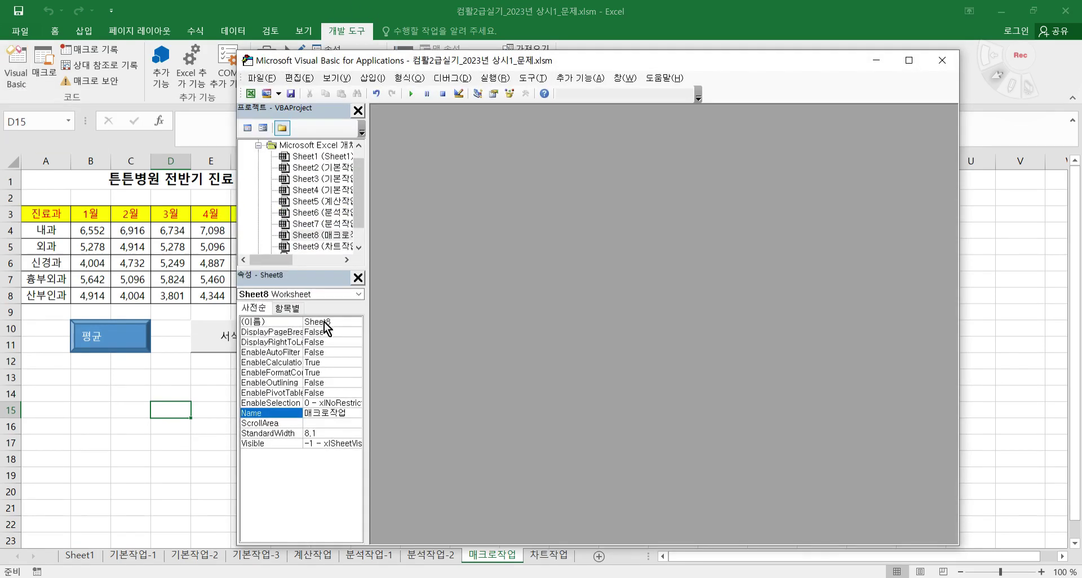
left_click(939, 62)
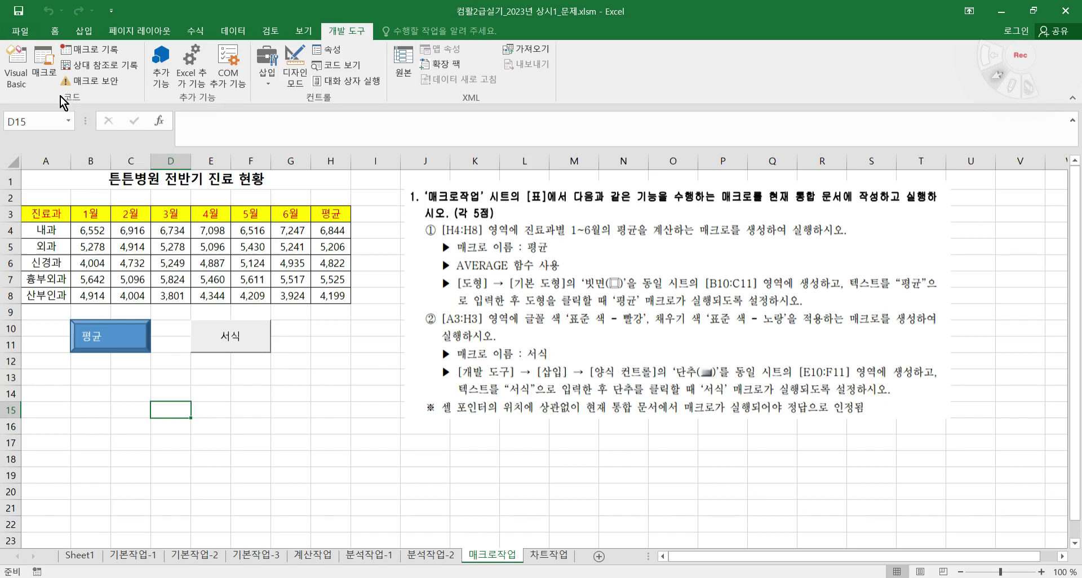
left_click(45, 80)
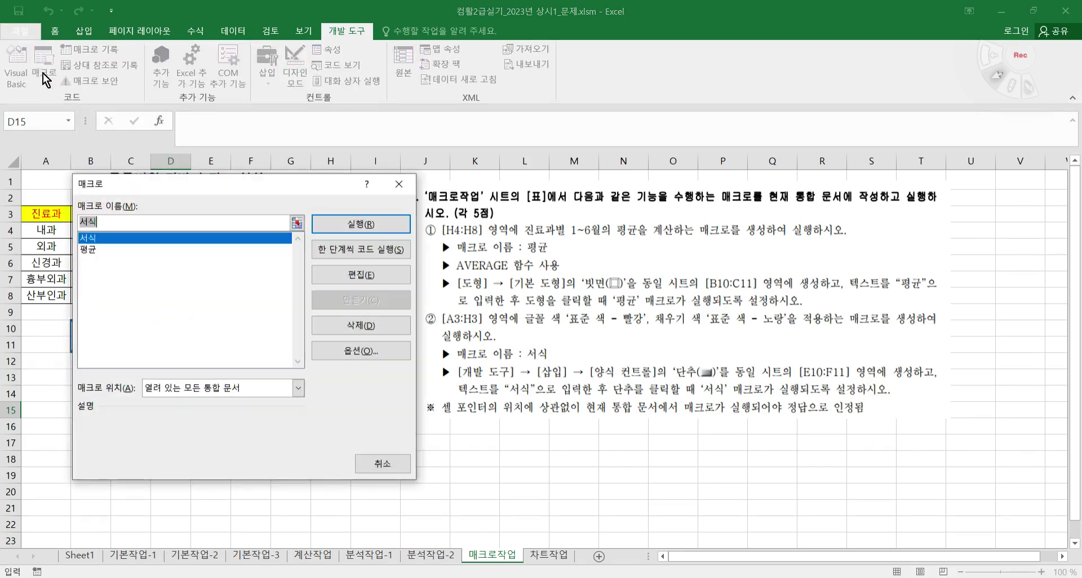
left_click_drag(161, 176, 393, 143)
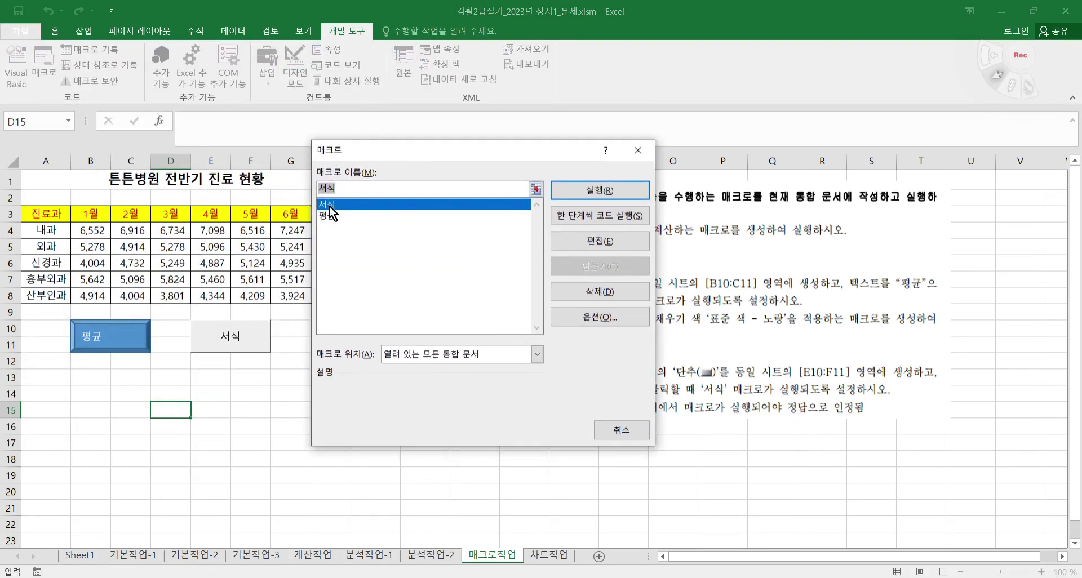
left_click(587, 244)
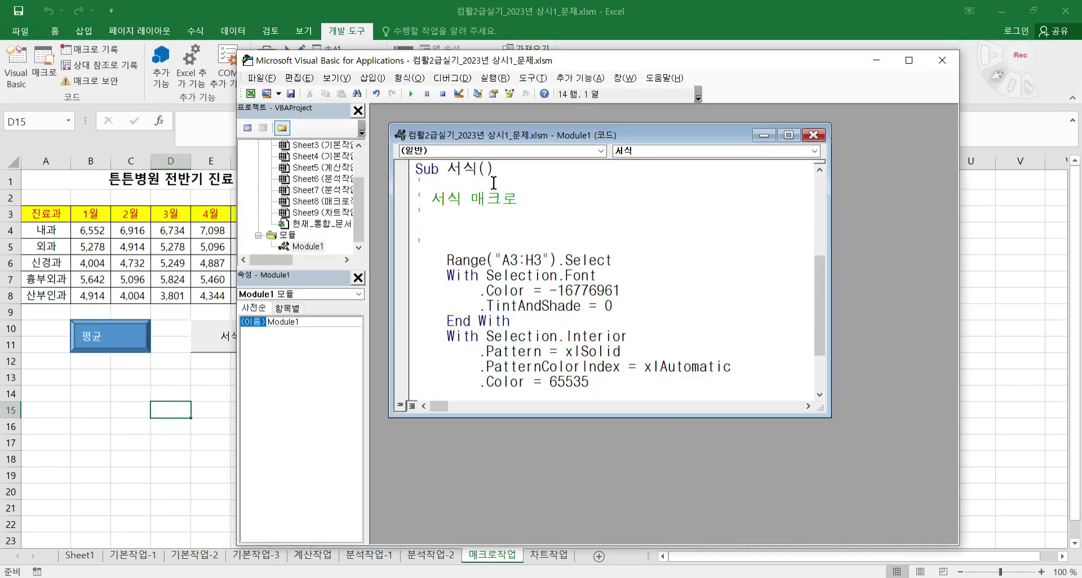
scroll(465, 200, "down", 2)
scroll(465, 200, "up", 6)
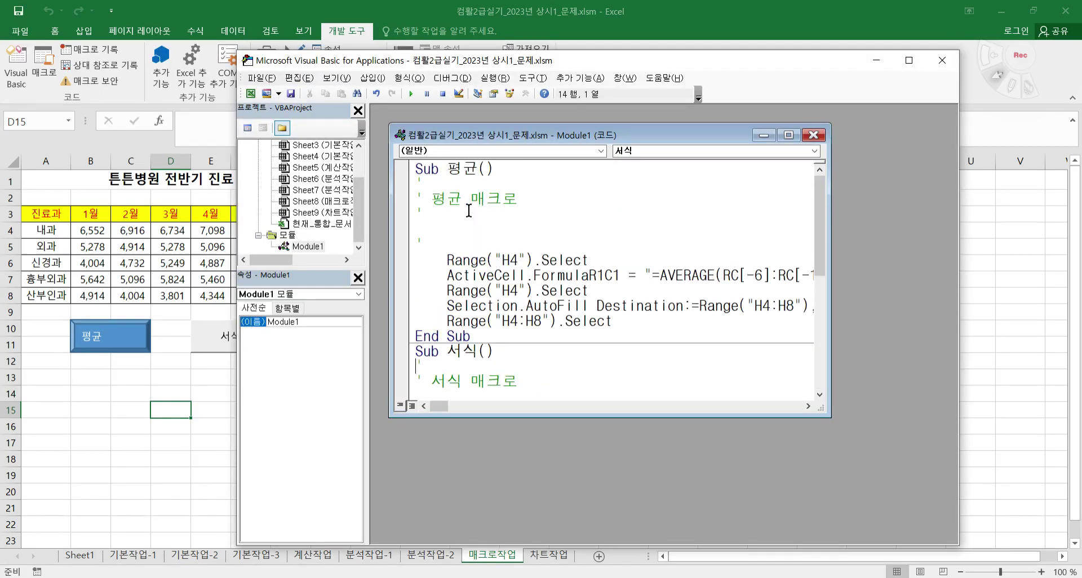
double_click(463, 169)
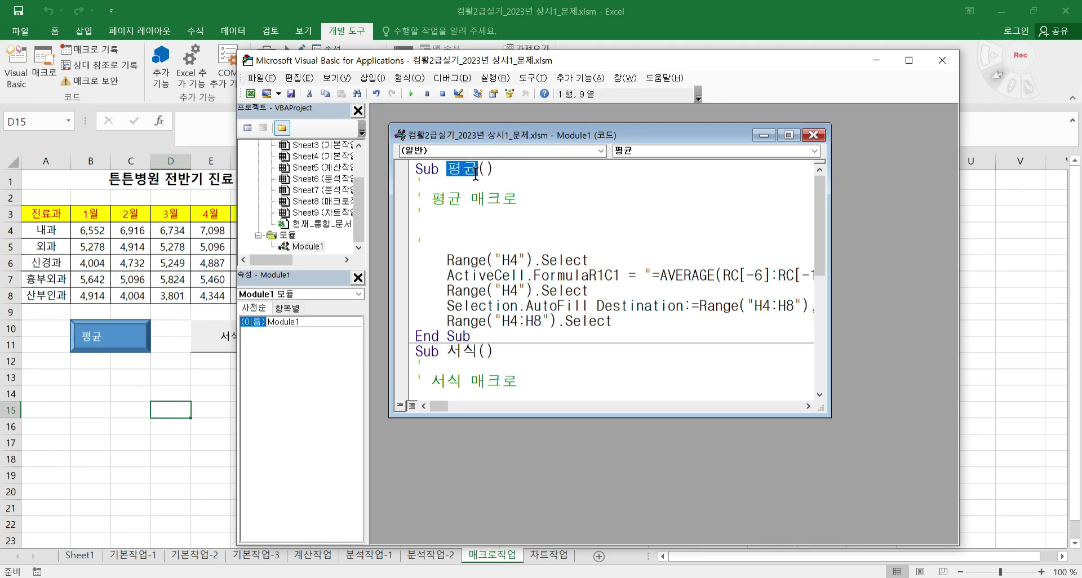
left_click_drag(449, 354, 479, 357)
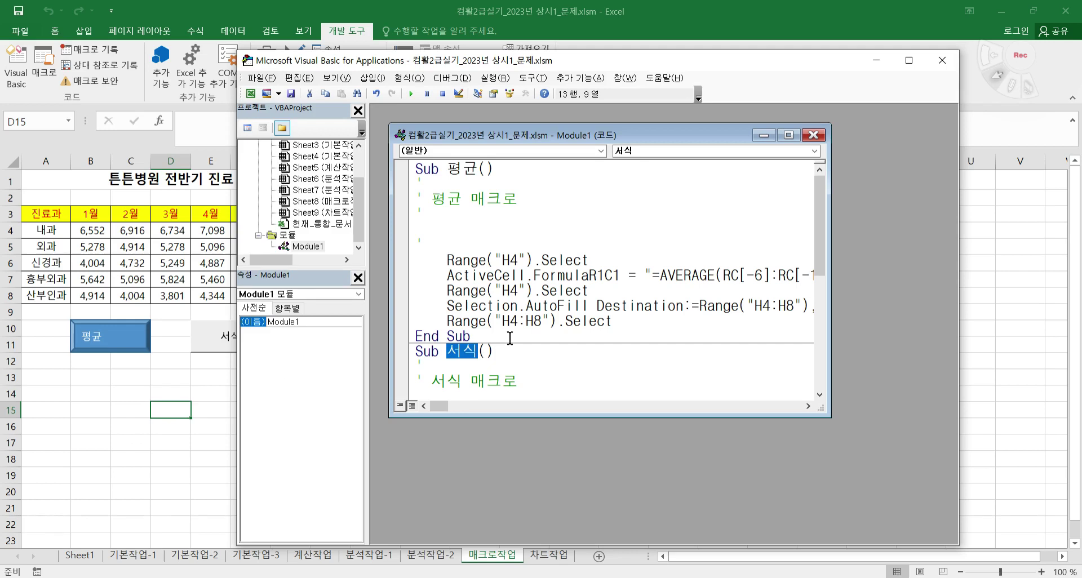
left_click(946, 59)
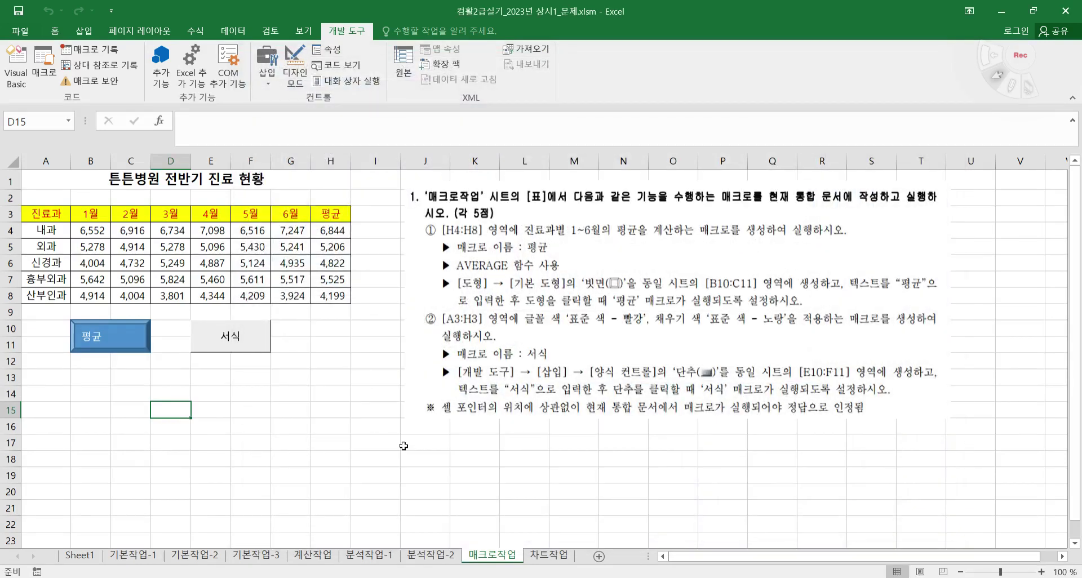
- On the 차트작업 sheet, open the data source selection for the 연도별 회원 현황 chart, keeping the task instructions readable
left_click(341, 471)
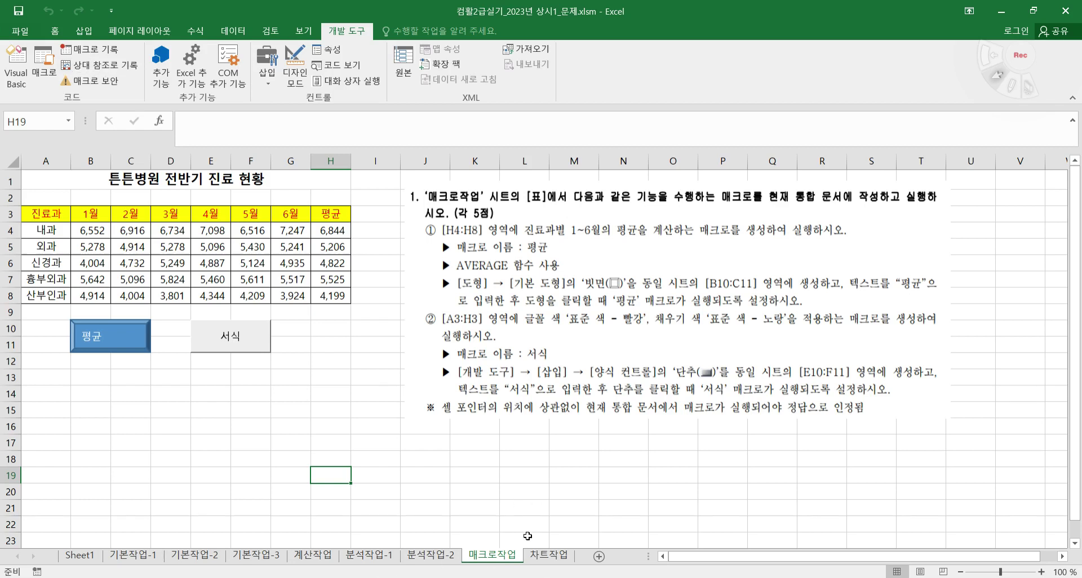
left_click(542, 555)
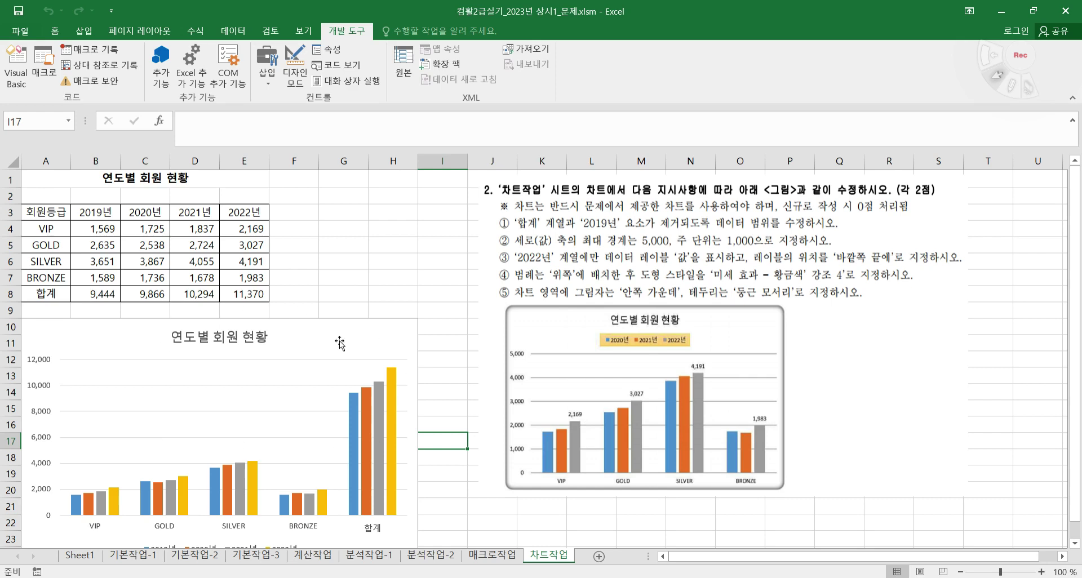
mouse_move(359, 406)
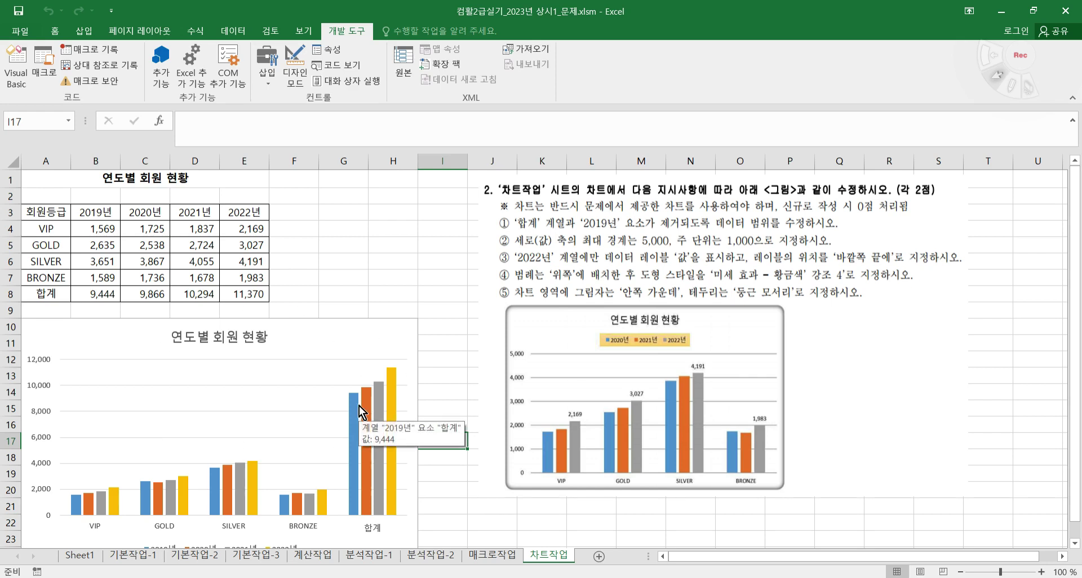
left_click(406, 333)
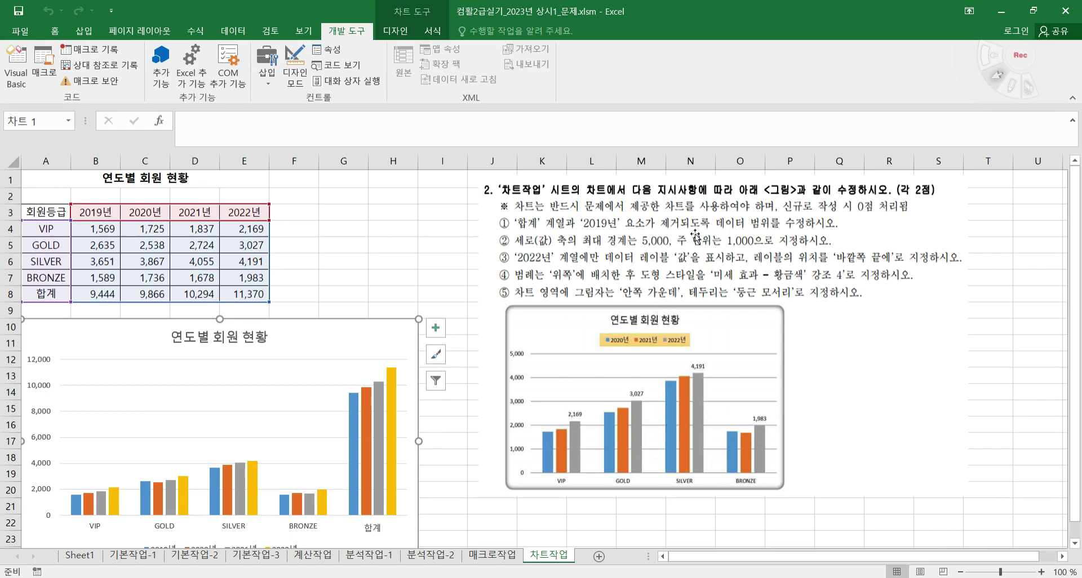
right_click(404, 328)
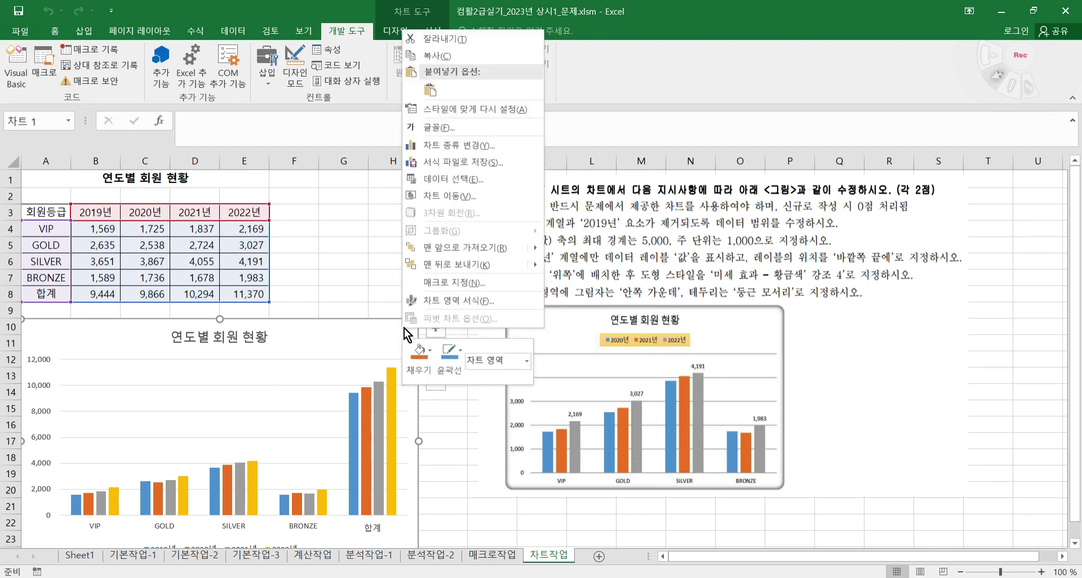
left_click(454, 179)
left_click_drag(460, 208, 264, 121)
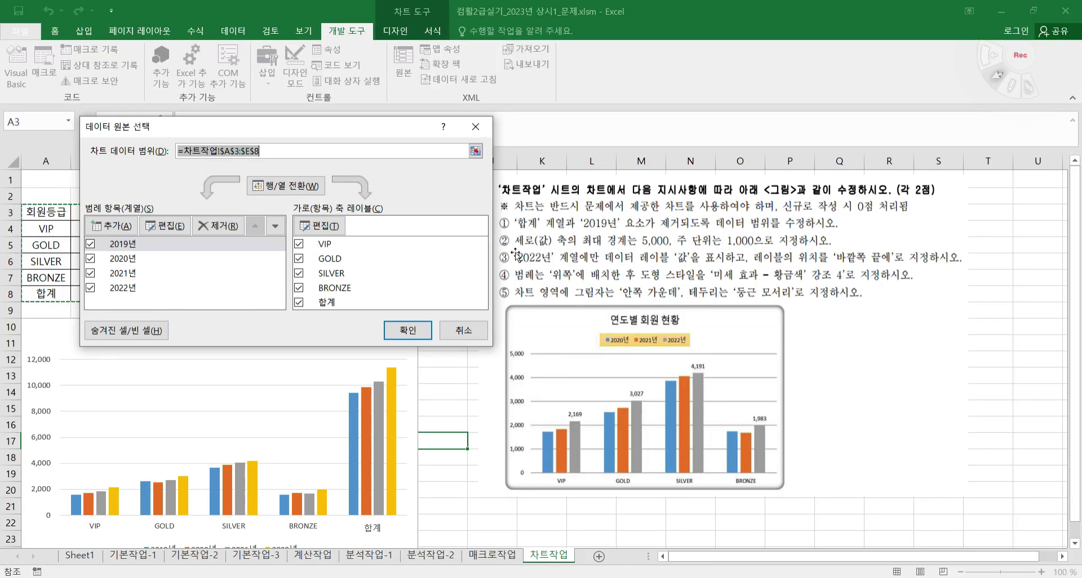
- Remove the 2019년 series from the chart's data source
left_click(90, 244)
left_click(91, 244)
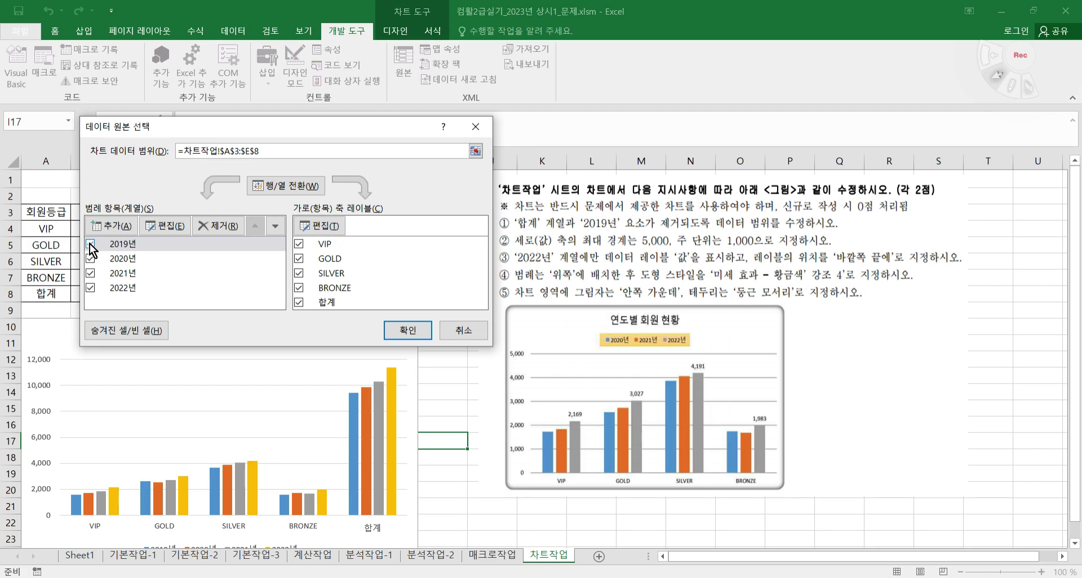
left_click(131, 245)
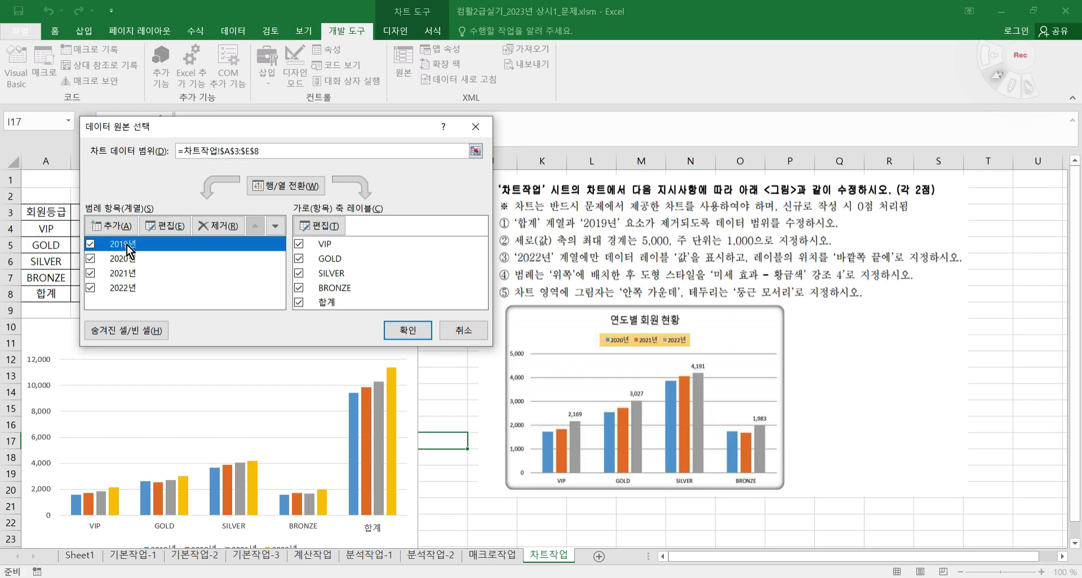
left_click(208, 228)
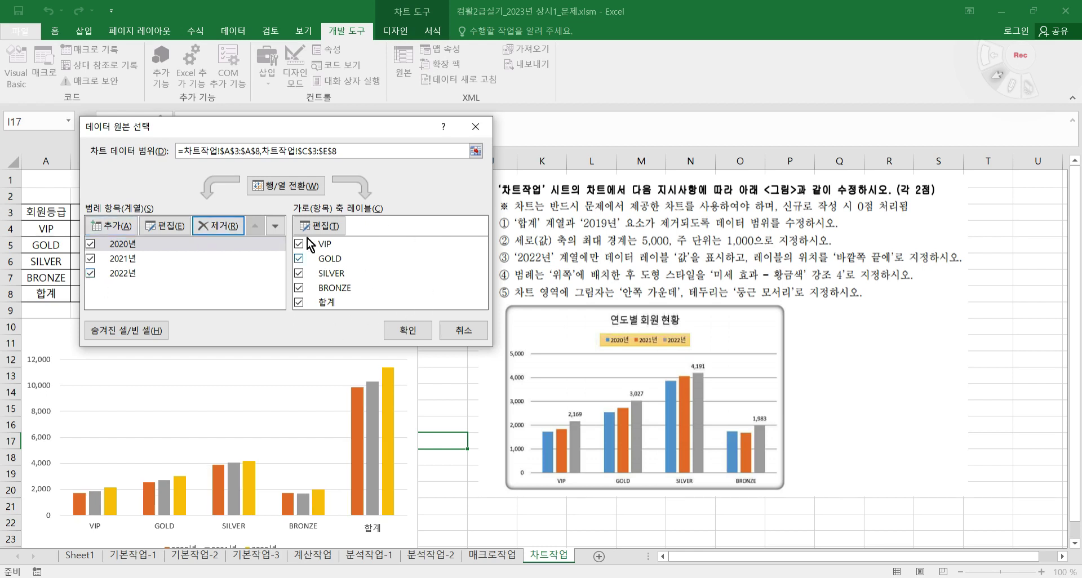
- Swap the chart's rows and columns, remove the 합계 series, swap them back, and accept the data source changes
left_click(337, 303)
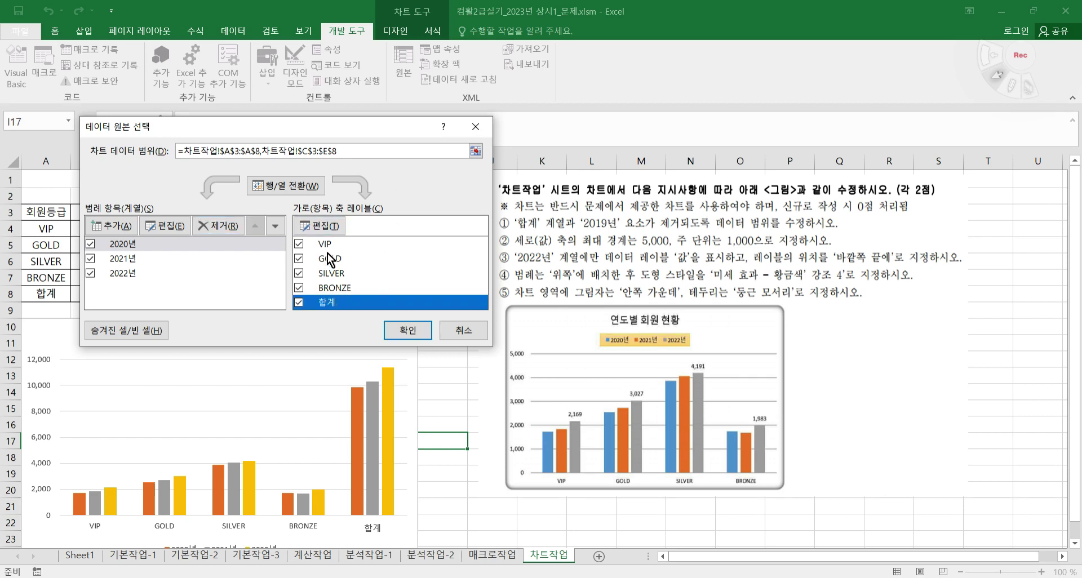
left_click(292, 185)
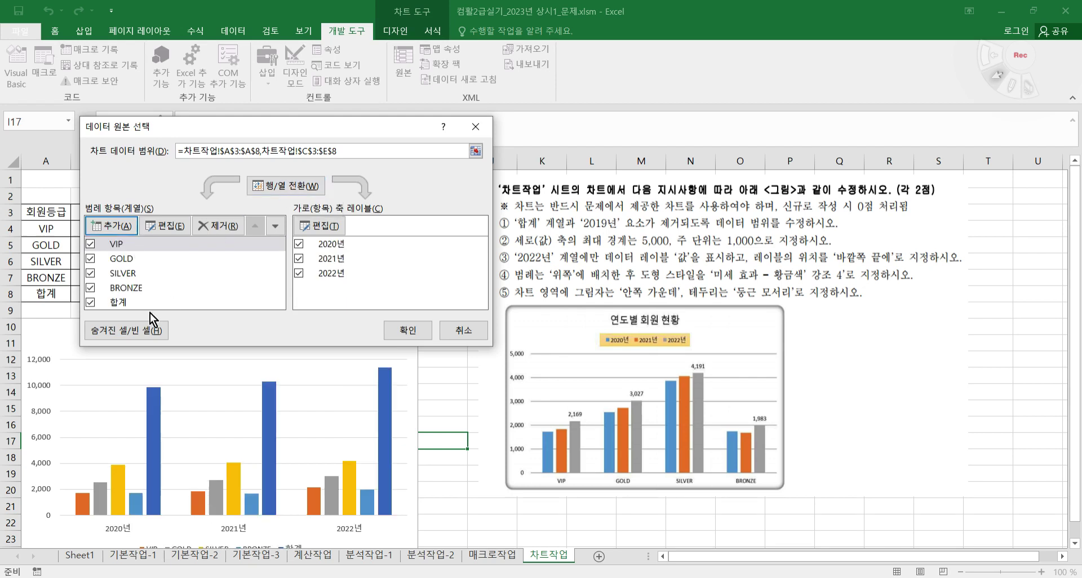
left_click(124, 303)
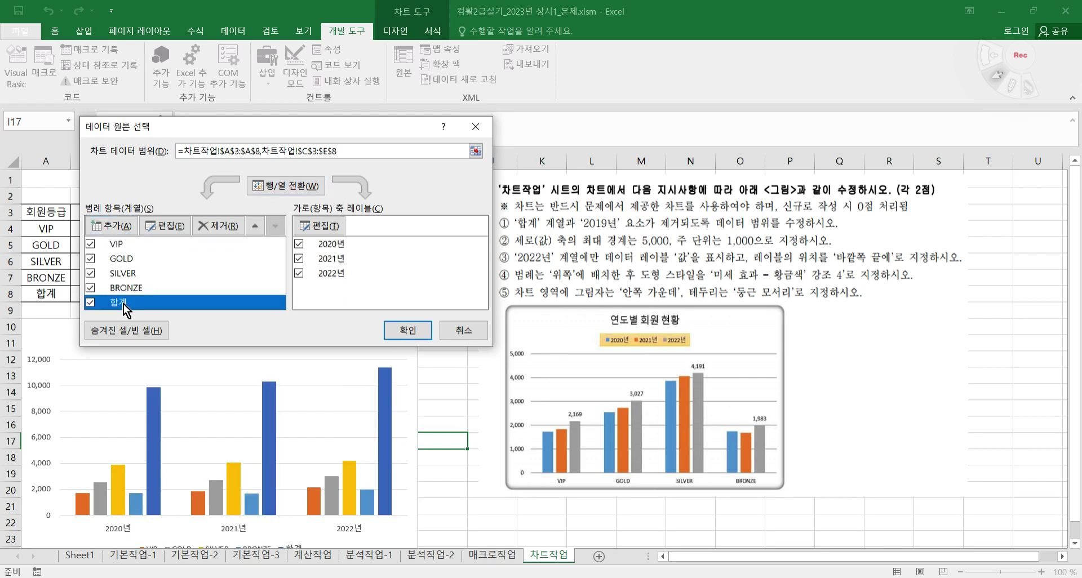
left_click(224, 227)
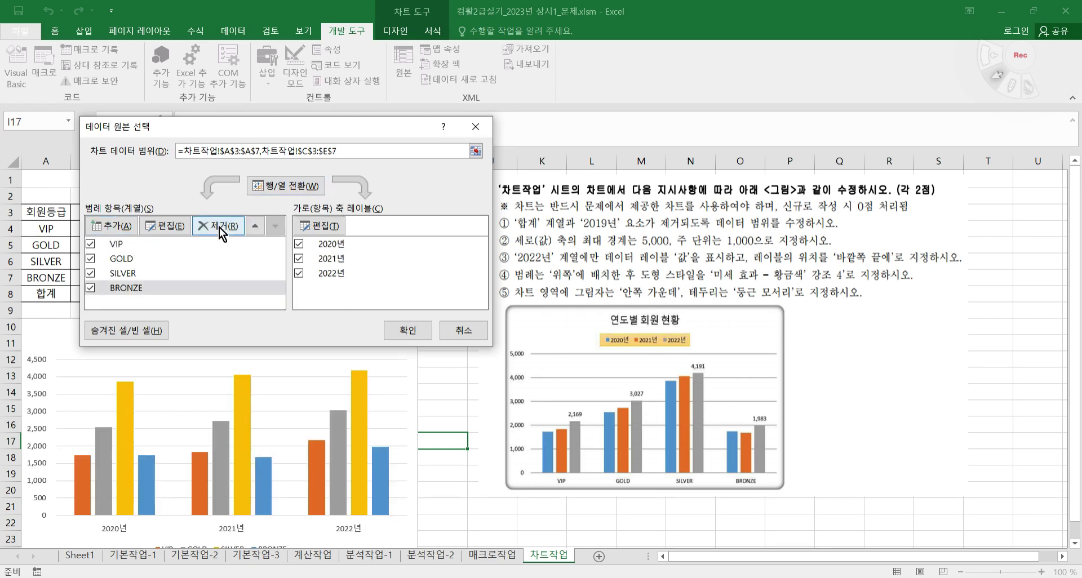
left_click(290, 188)
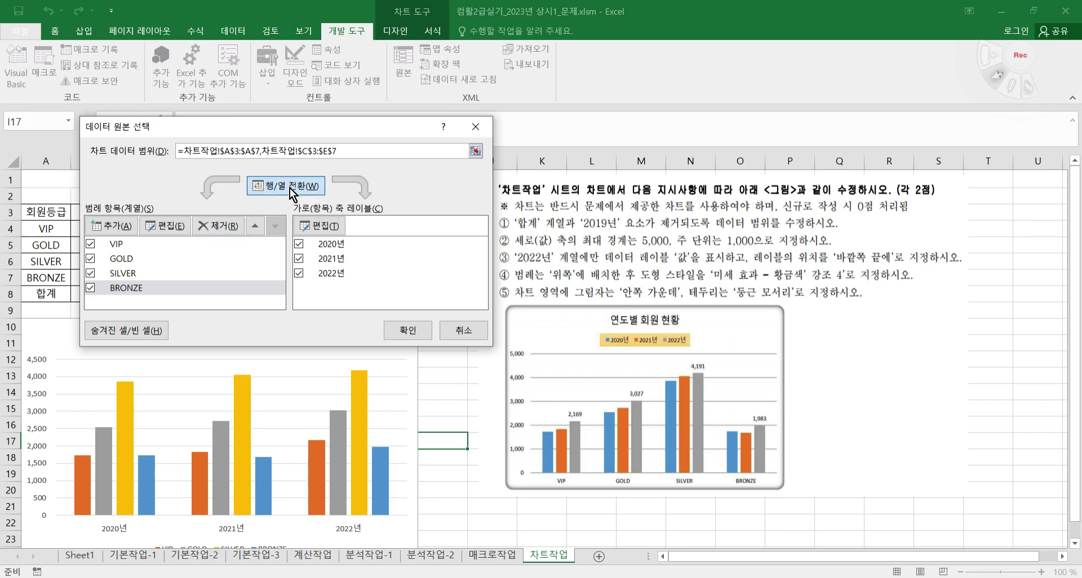
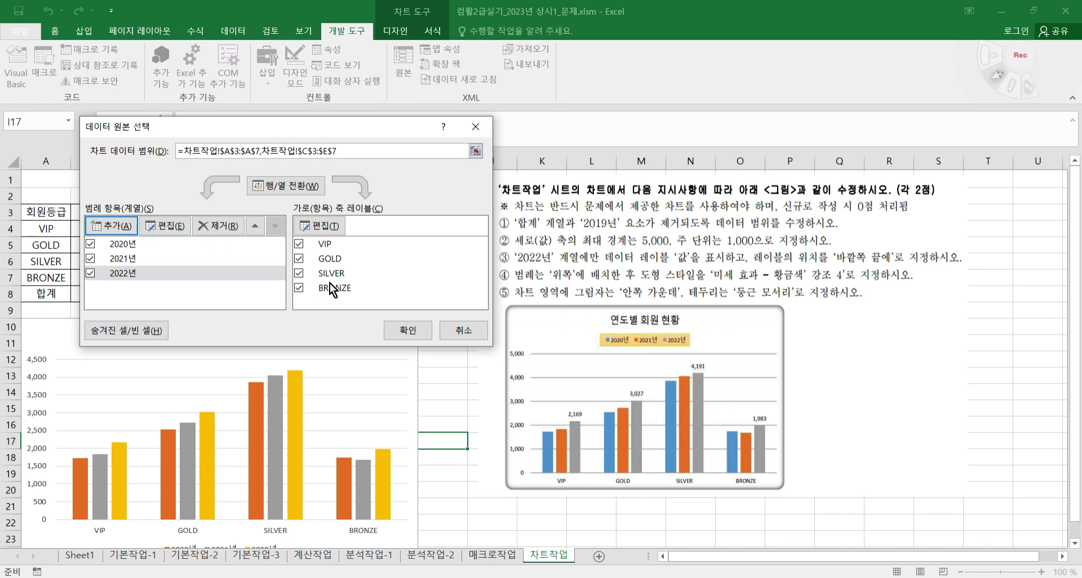
left_click(408, 331)
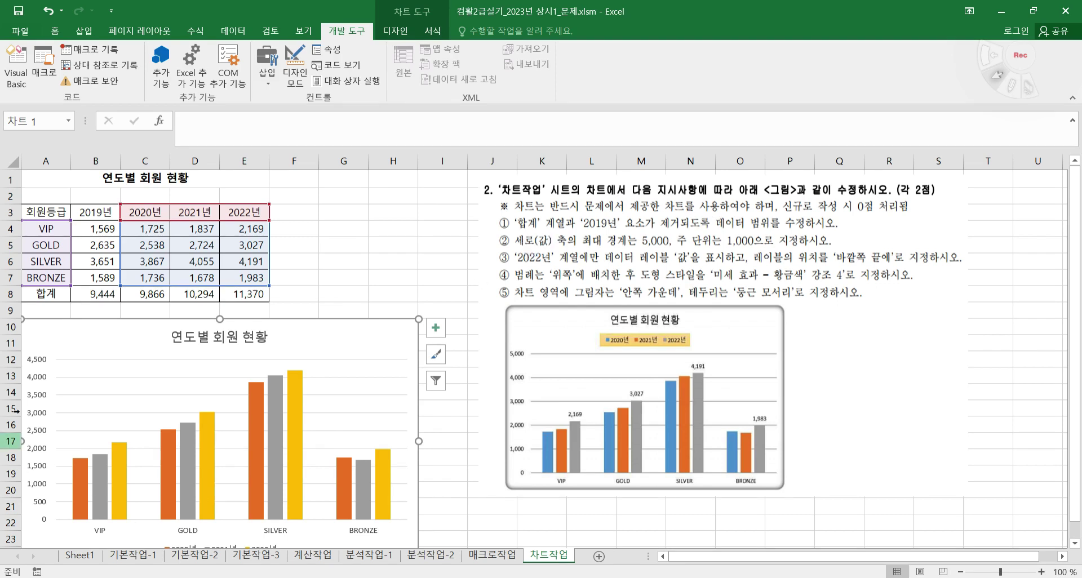
- Set the vertical value axis maximum bound to 5000 and its major unit to 1000
right_click(39, 399)
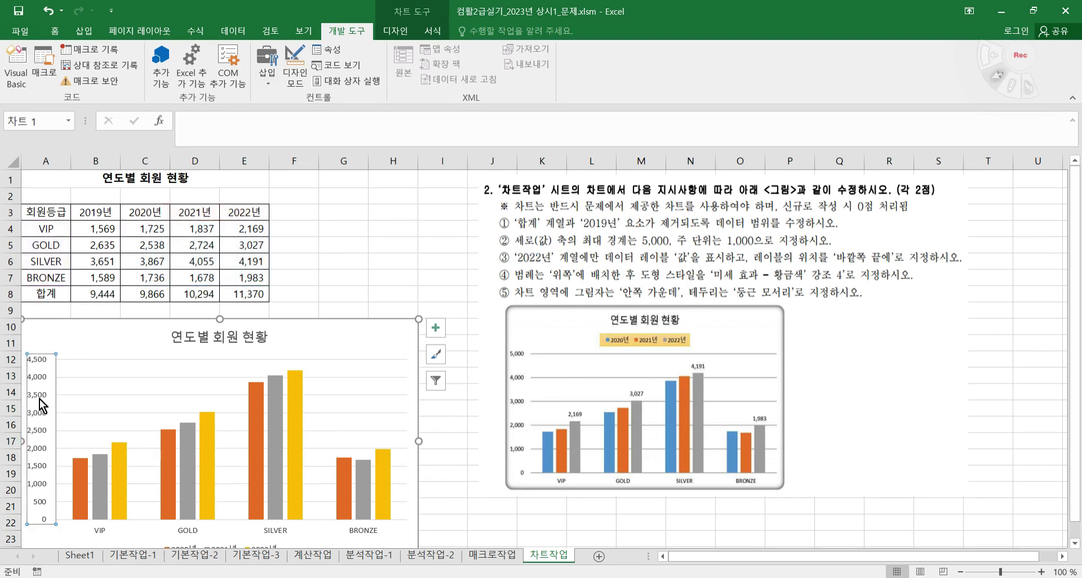
left_click(101, 542)
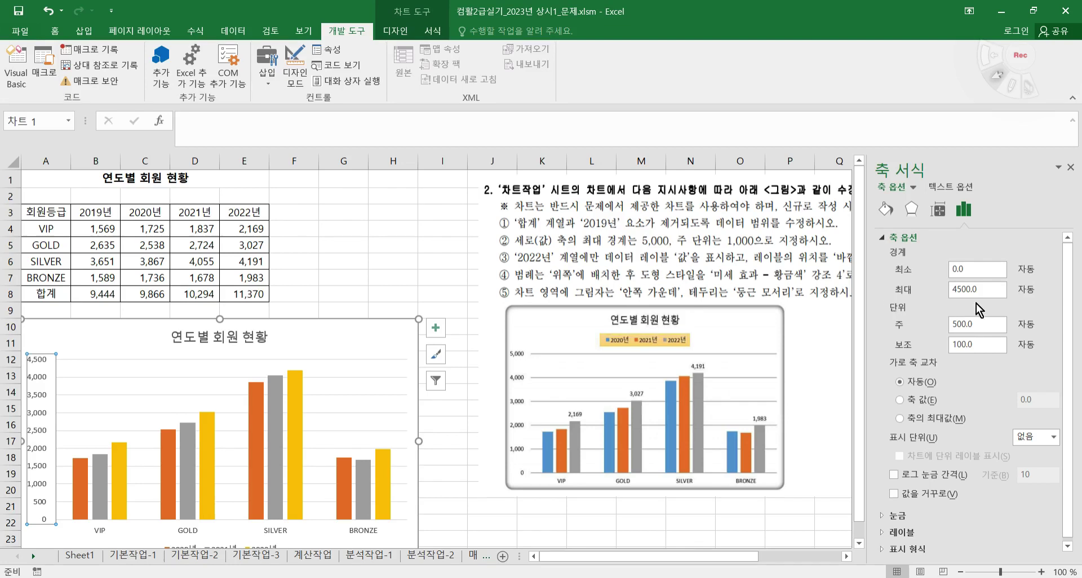
type("5000")
key("Return")
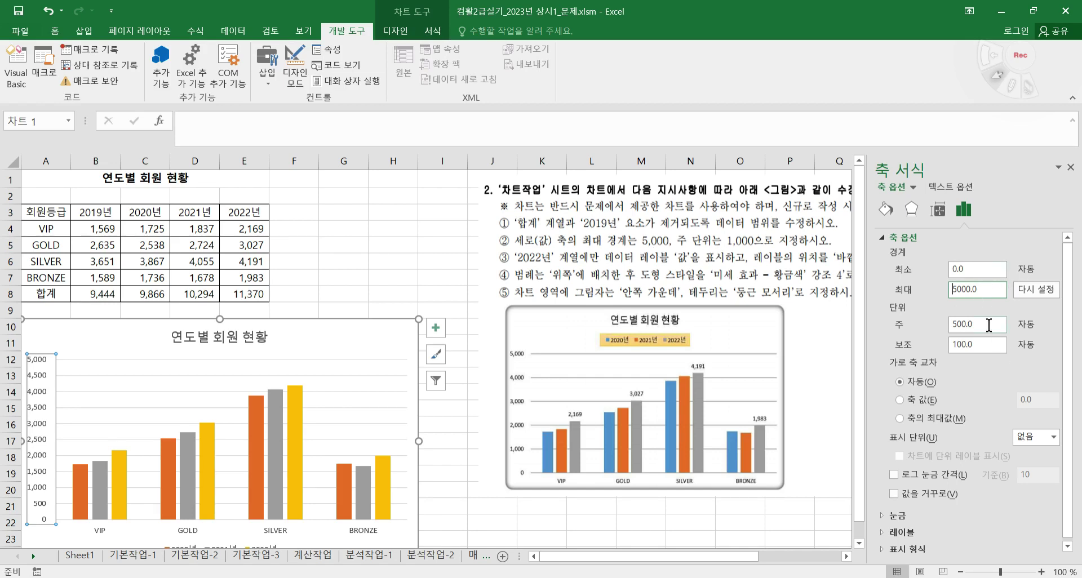
left_click_drag(981, 326, 912, 320)
type("1000")
key("Return")
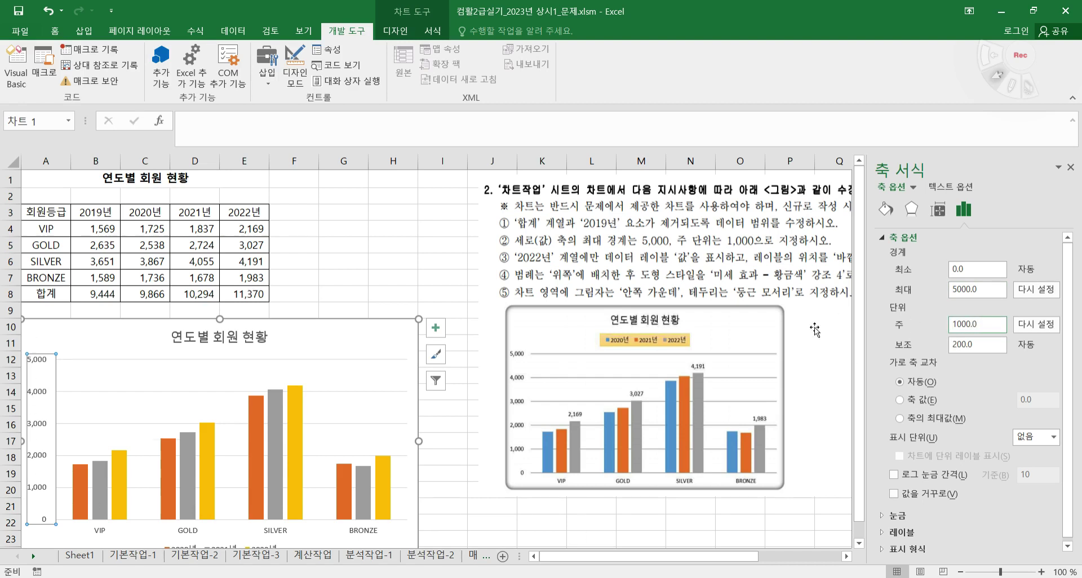
left_click(1071, 167)
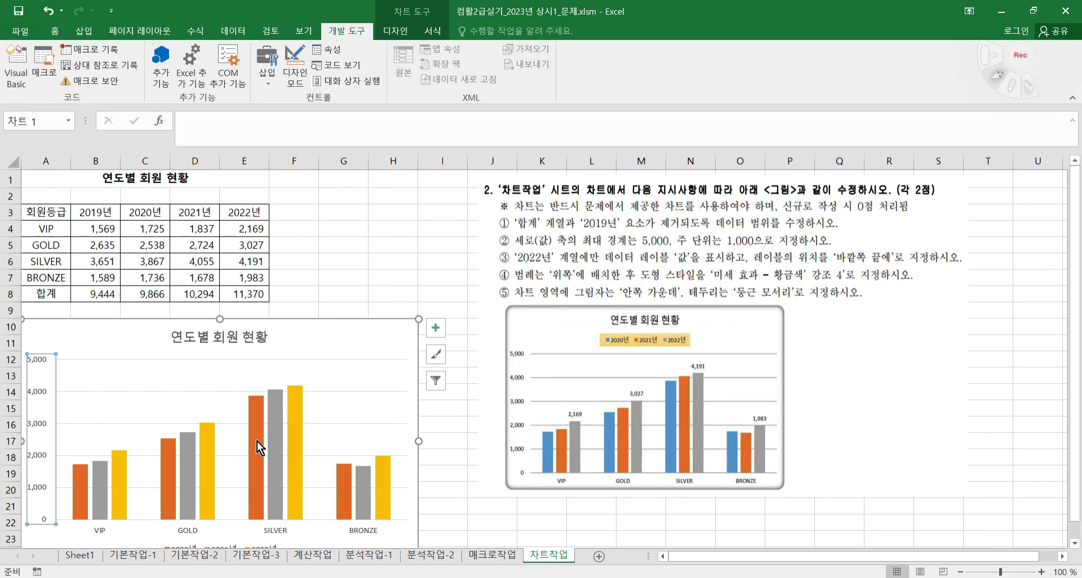
- Add value data labels to only the 2022년 series and check that their position is 바깥쪽 끝에
scroll(258, 445, "down", 2)
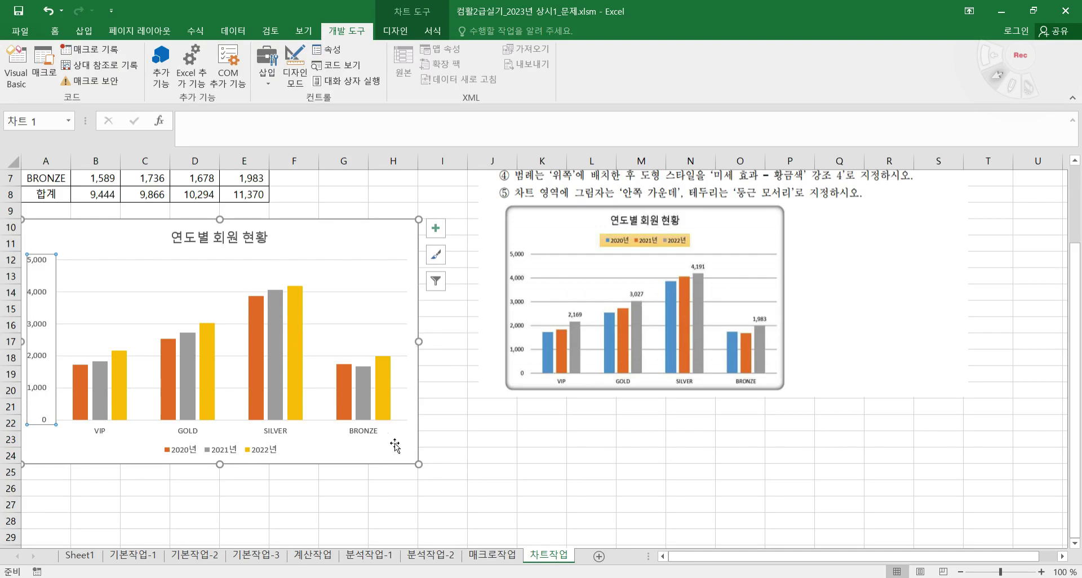
mouse_move(297, 310)
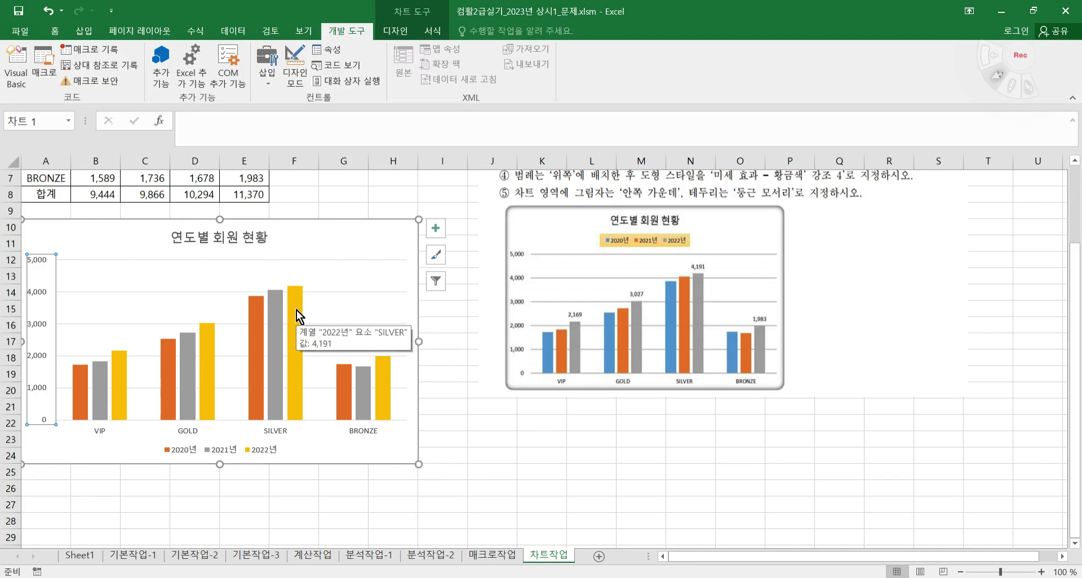
scroll(297, 310, "up", 1)
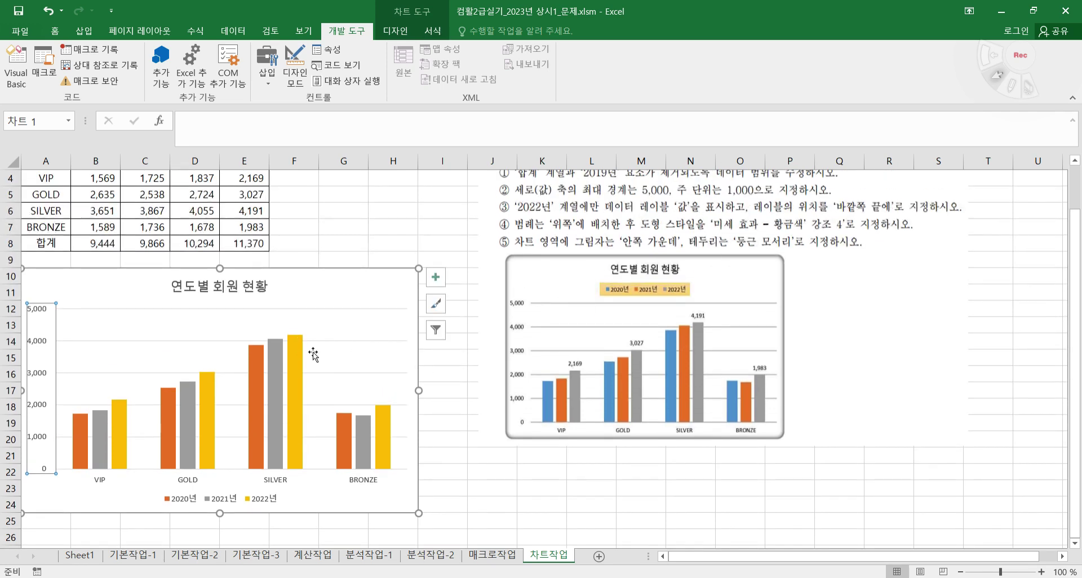
right_click(296, 364)
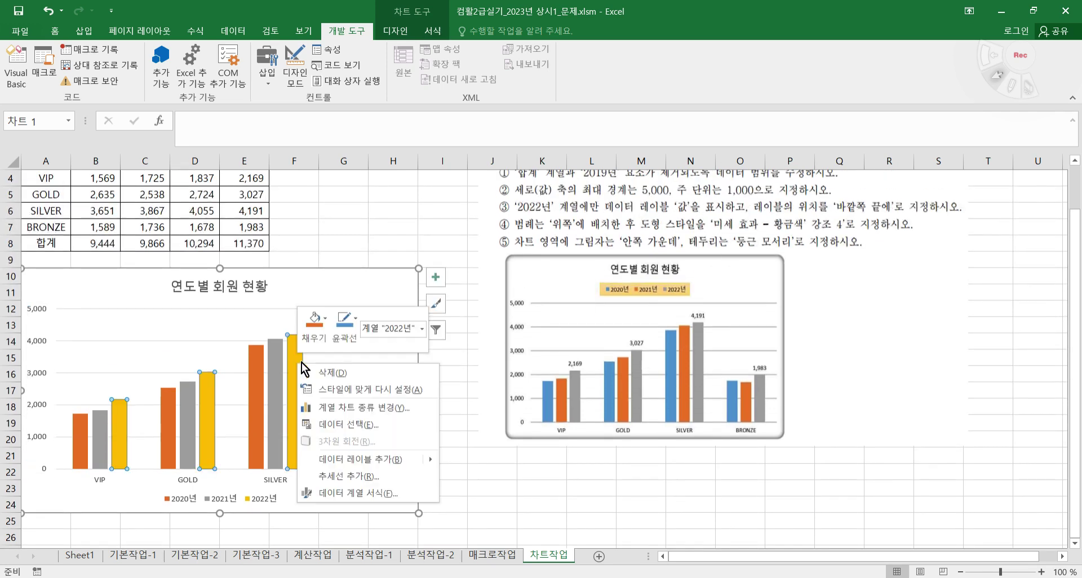
left_click(350, 459)
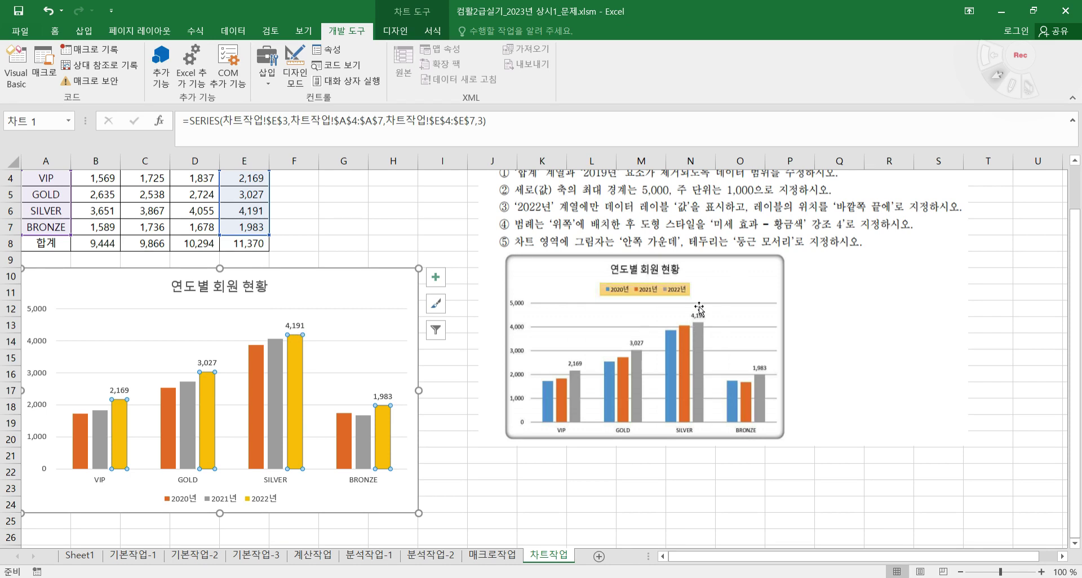
right_click(301, 329)
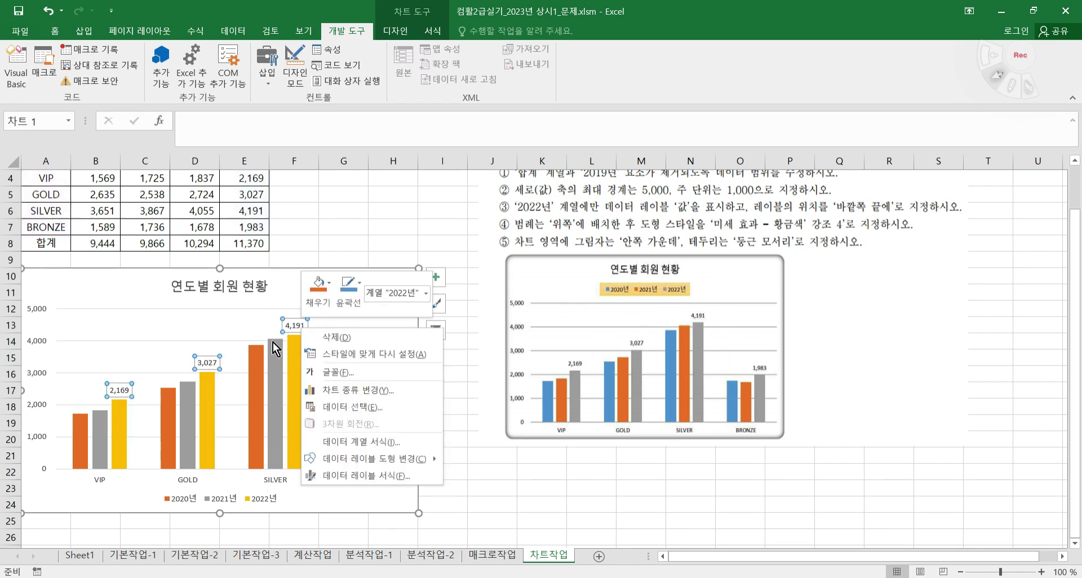
left_click(360, 471)
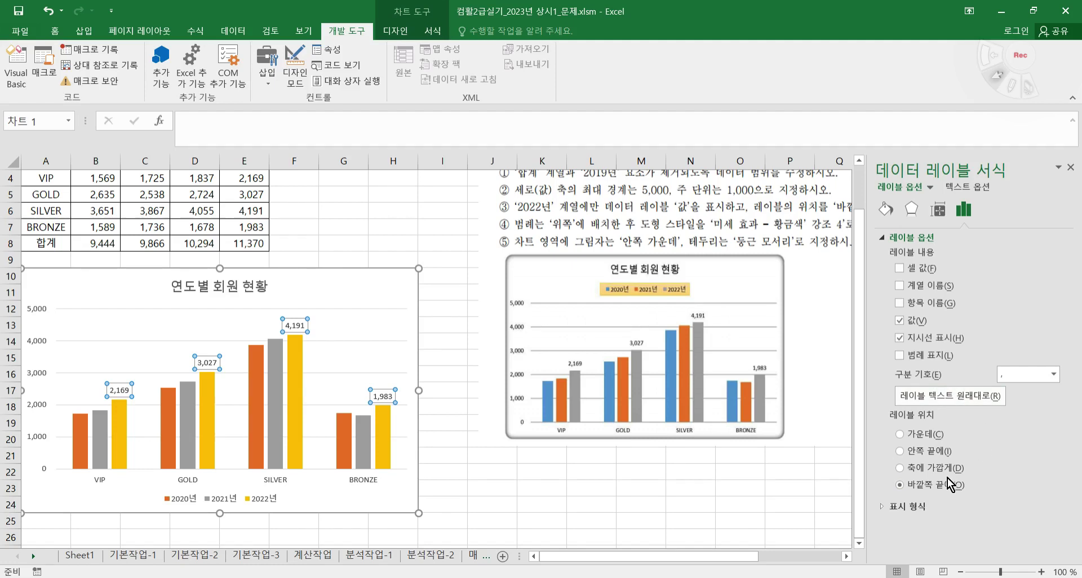
left_click(1070, 166)
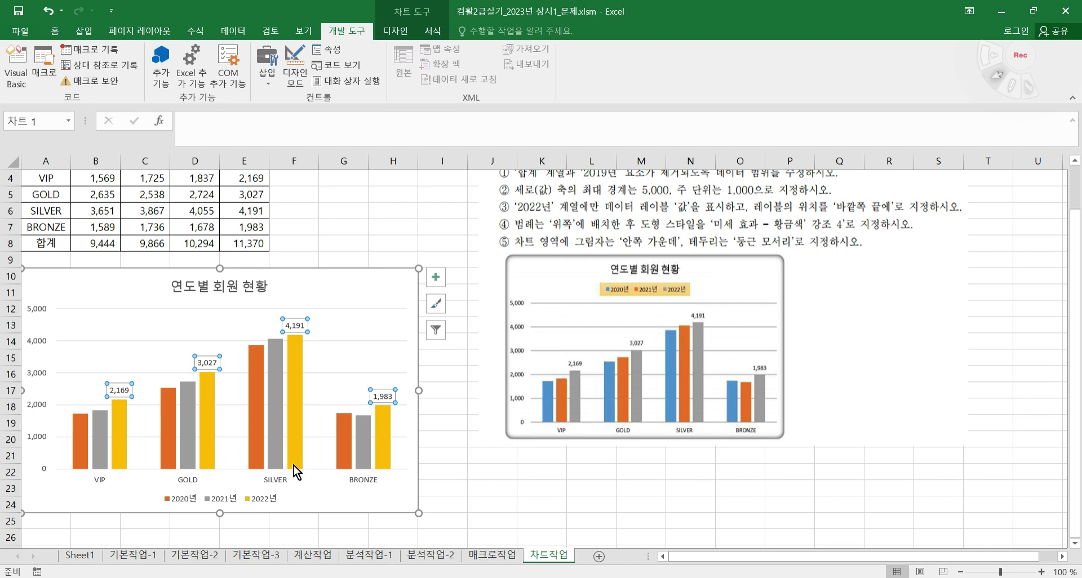
- Move the chart legend to the 위쪽 position, above the plot area
left_click(268, 497)
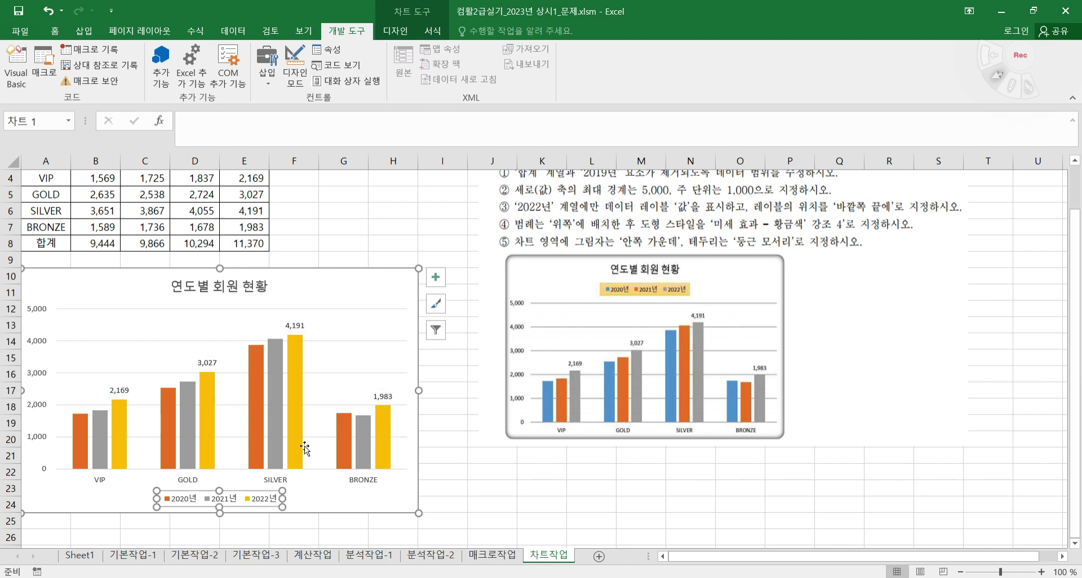
right_click(262, 501)
left_click(306, 492)
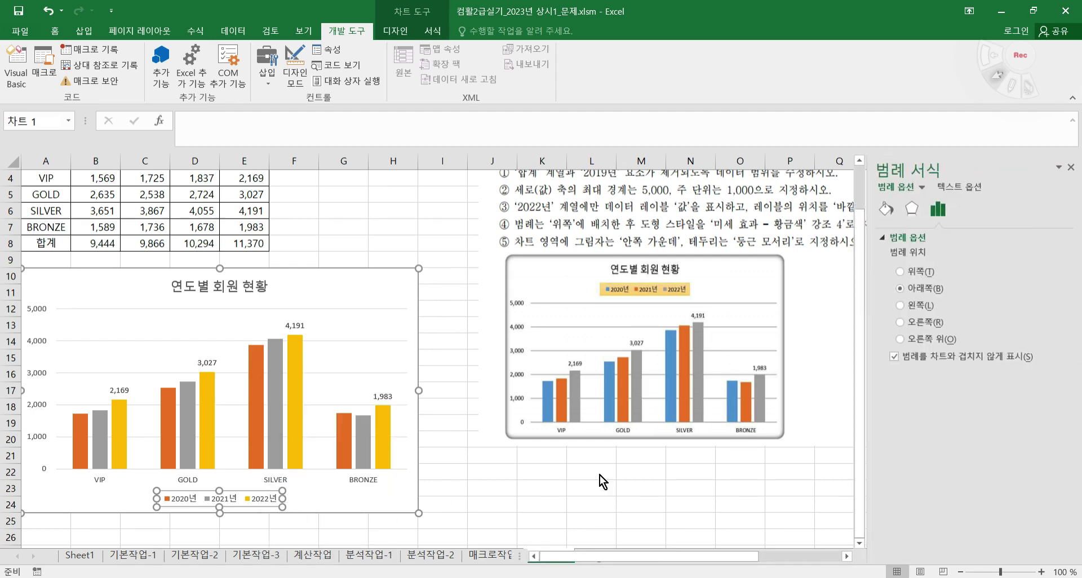
left_click(900, 272)
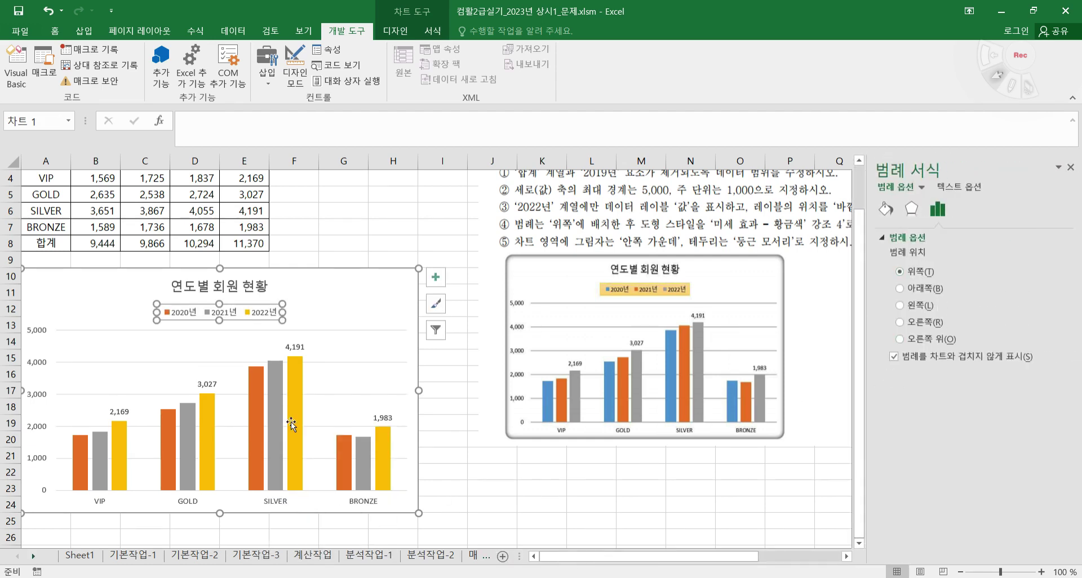
left_click(1072, 167)
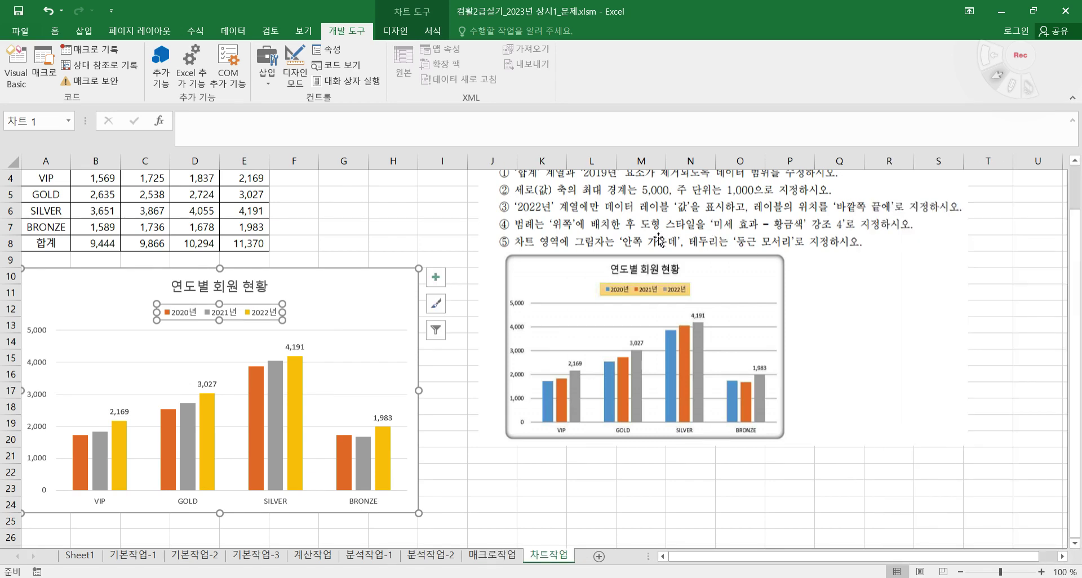
- Apply the shape style 미세 효과 - 황금색, 강조 4 to the legend
left_click(431, 34)
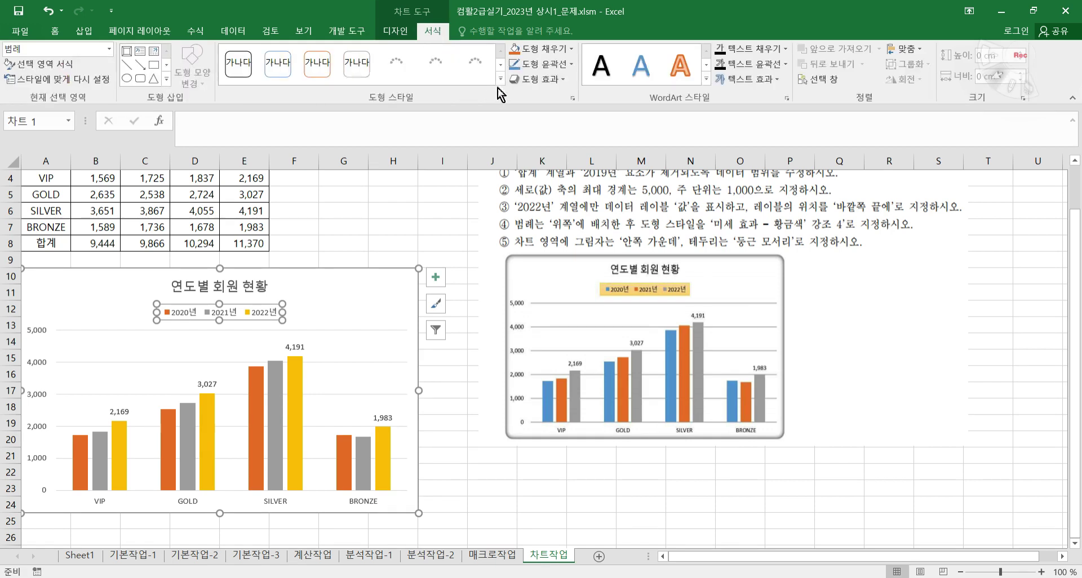
left_click(501, 80)
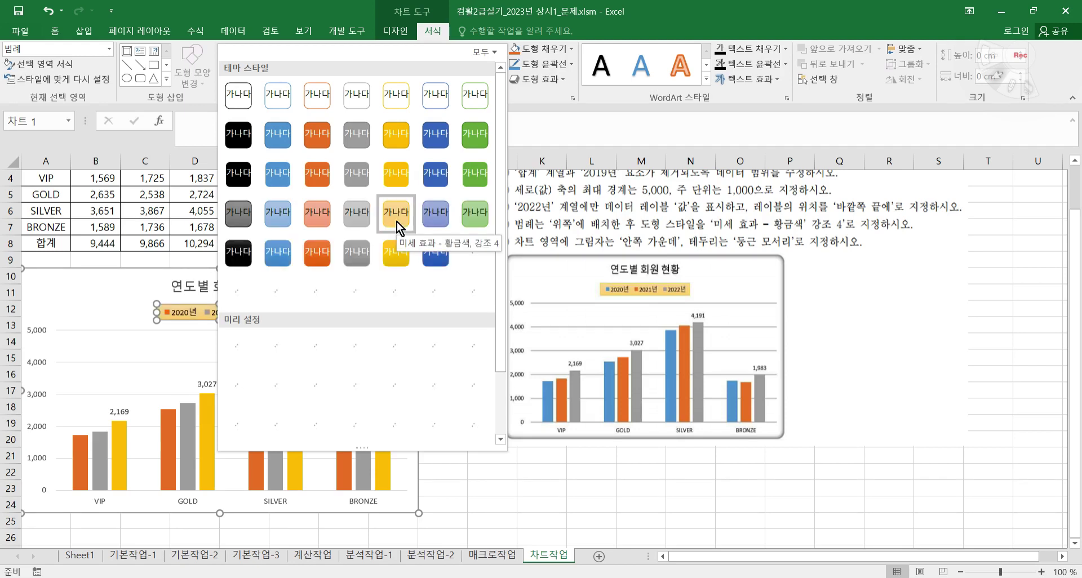
left_click(397, 222)
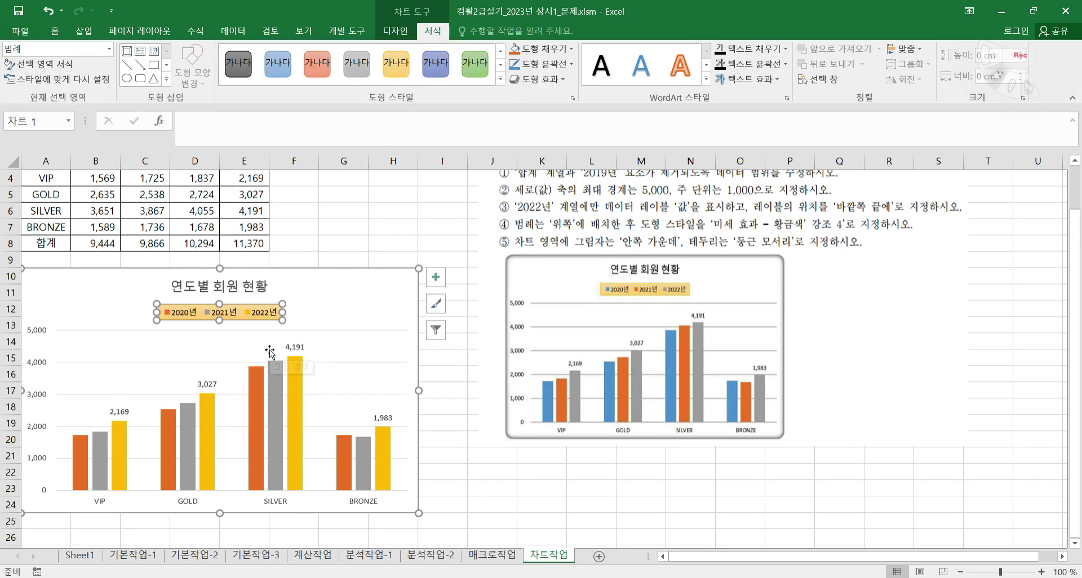
- Apply the 안쪽 가운데 shadow preset to the chart area of the 연도별 회원 현황 chart
left_click(392, 279)
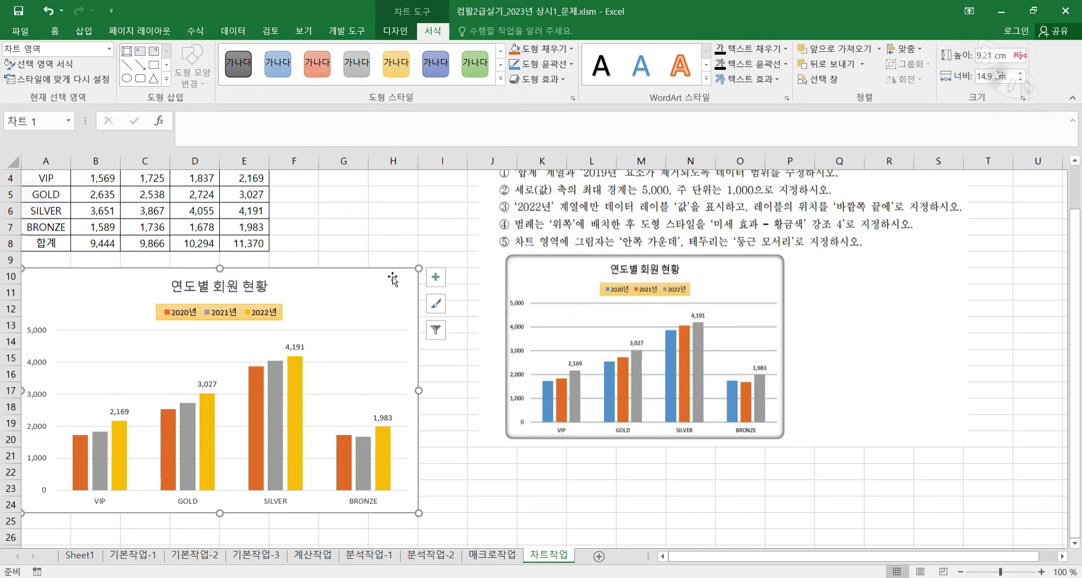
right_click(393, 279)
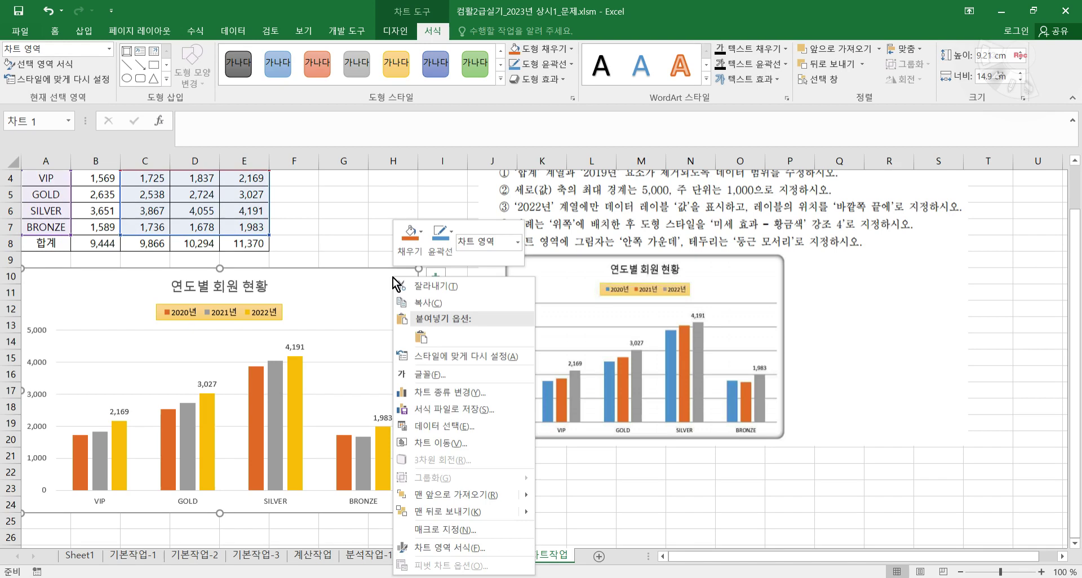
left_click(482, 548)
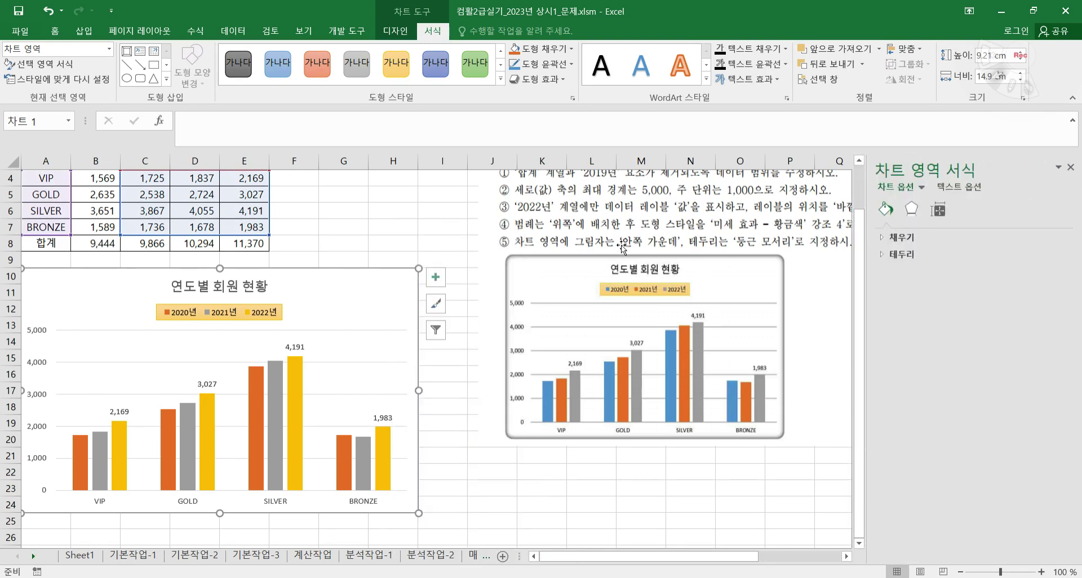
left_click(913, 210)
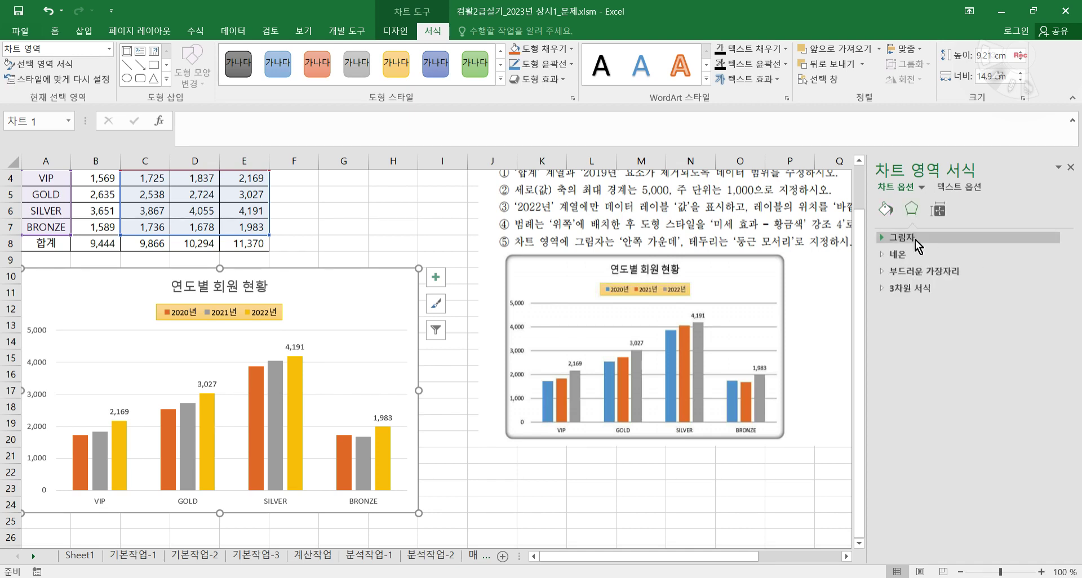
left_click(910, 240)
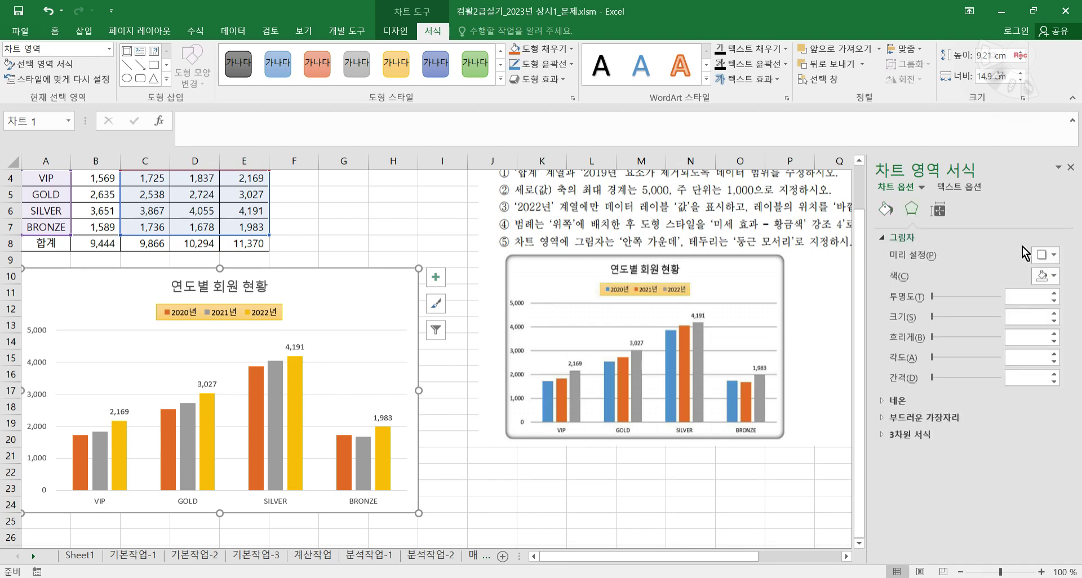
left_click(1050, 257)
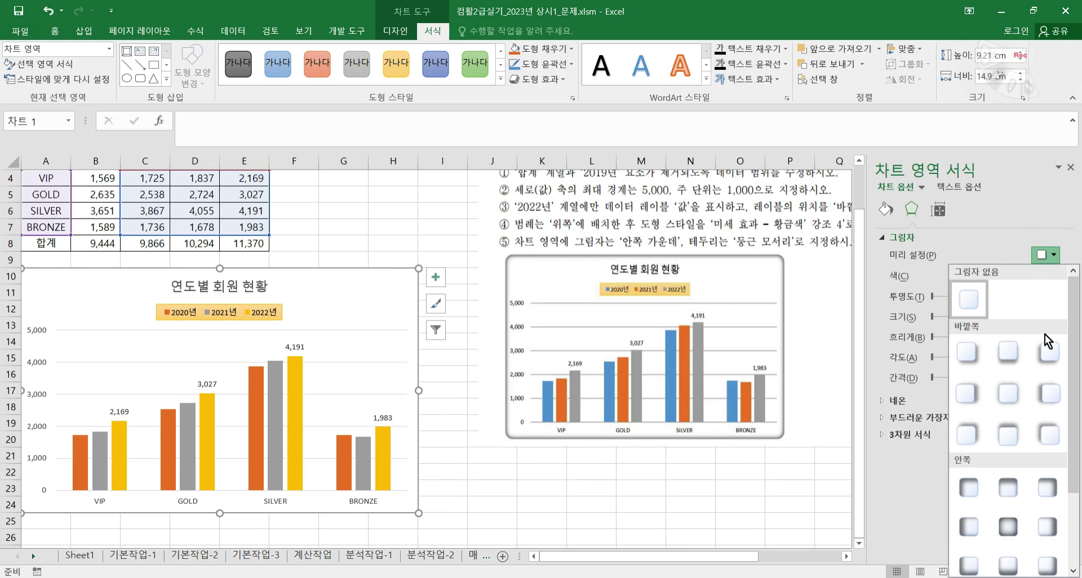
left_click(1008, 523)
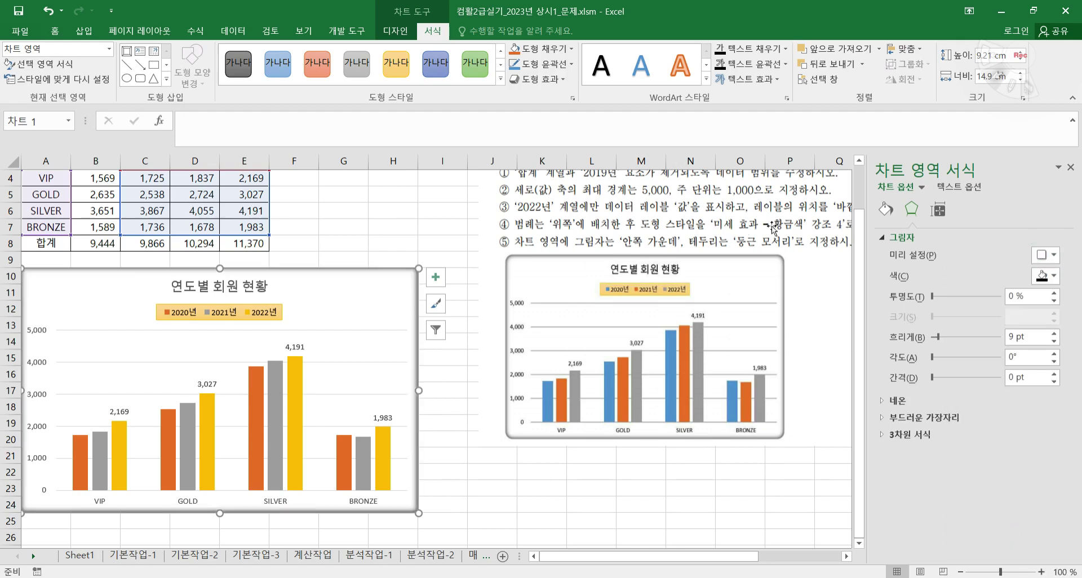
- Turn on 둥근 모서리 for the chart area border, close the formatting pane and deselect the chart
left_click(887, 210)
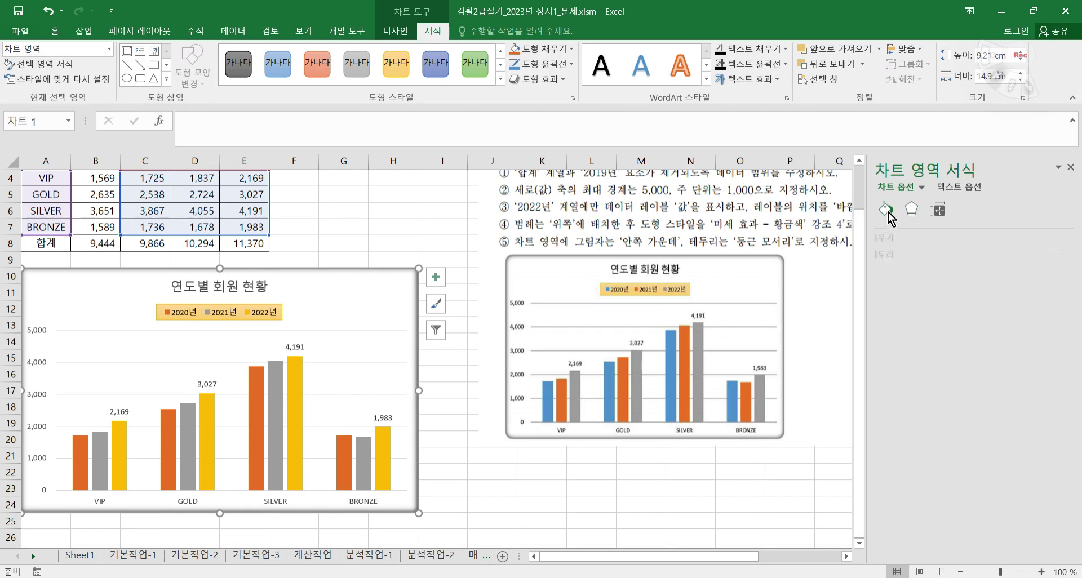
left_click(896, 255)
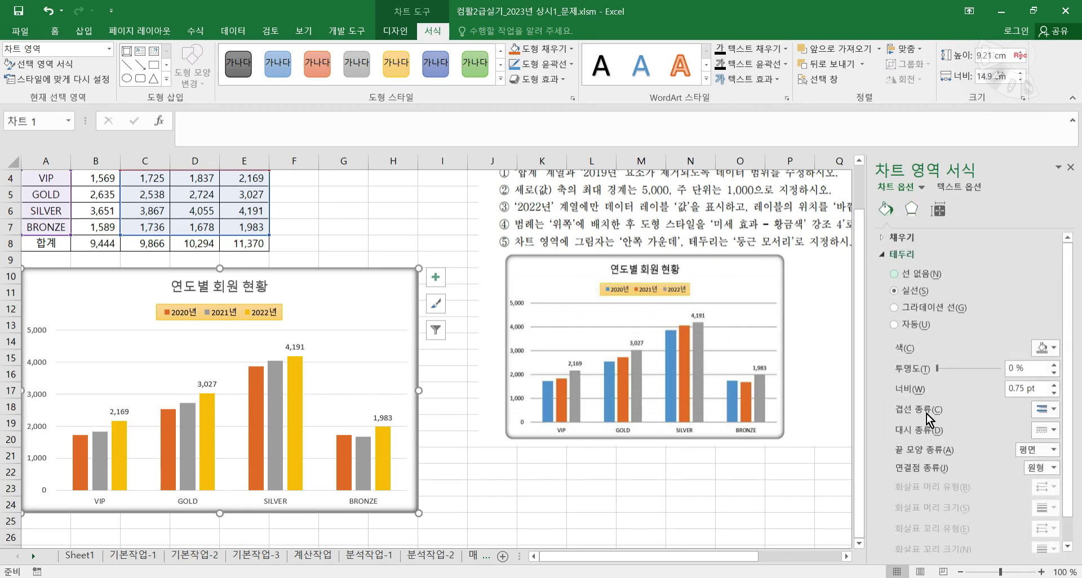
scroll(993, 436, "down", 1)
left_click(942, 544)
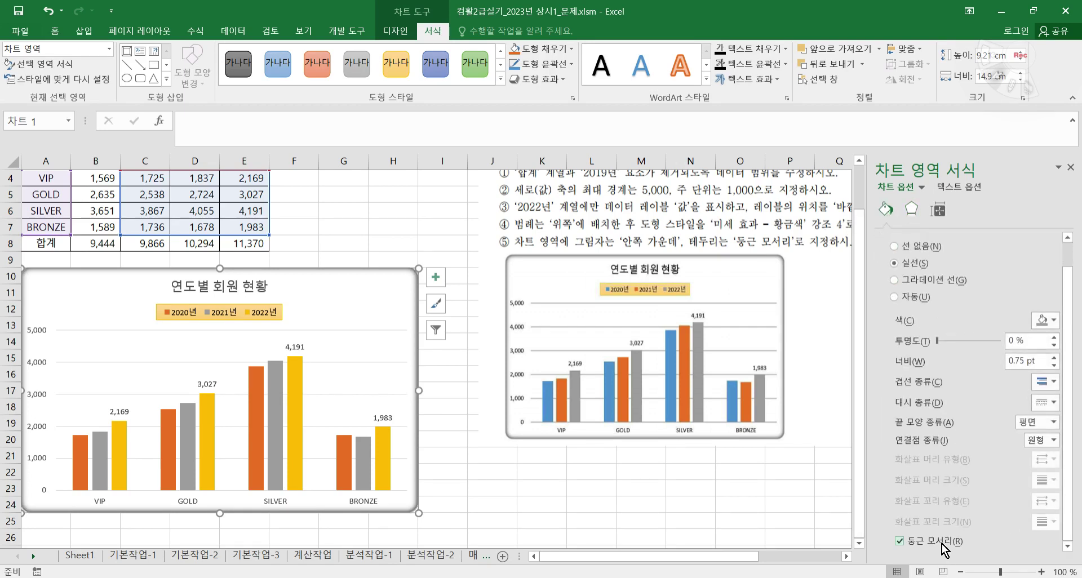
left_click(1070, 170)
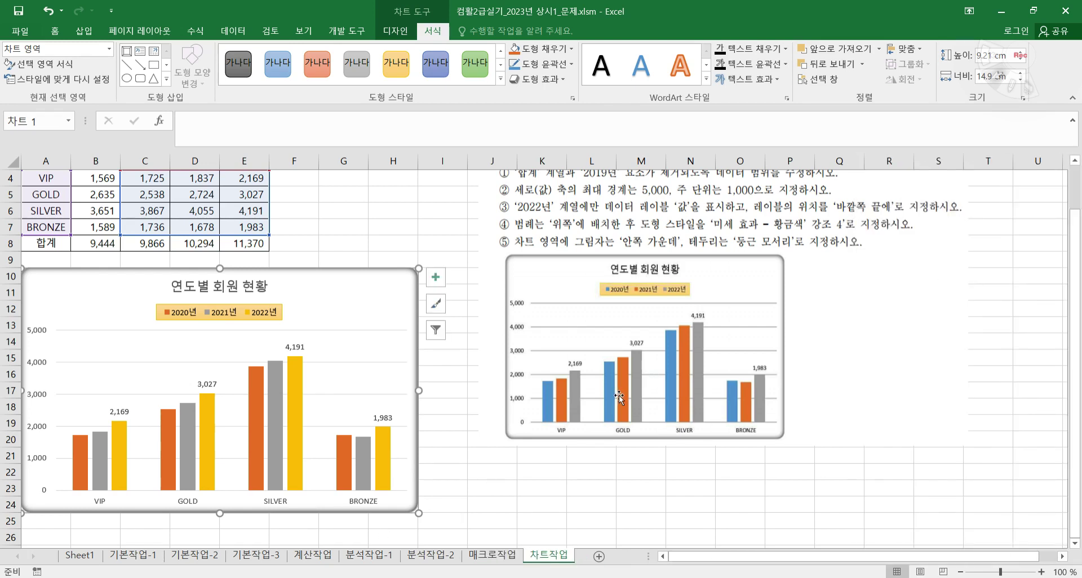
left_click(458, 482)
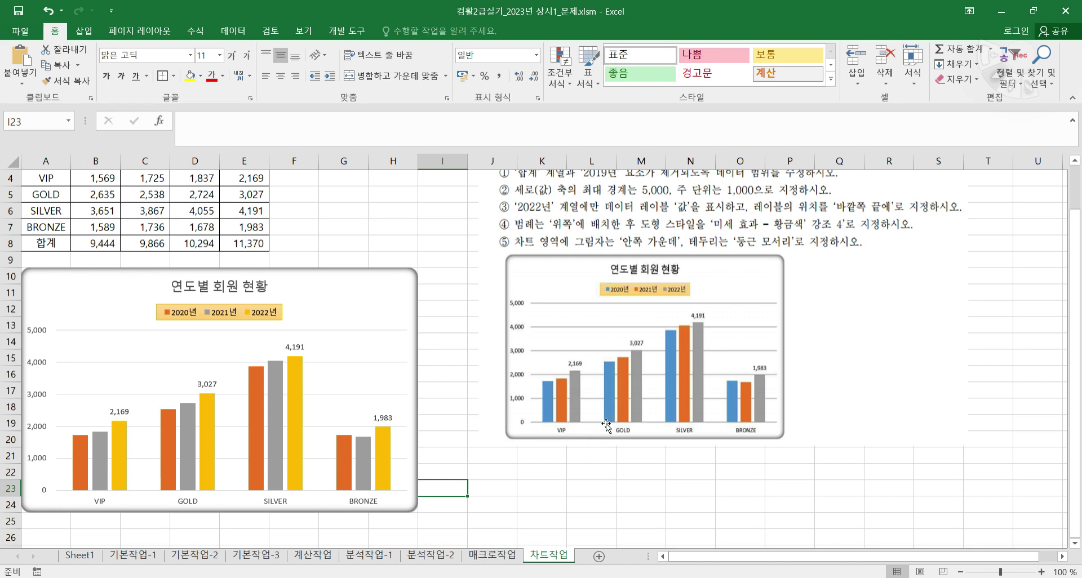
- Switch to the 계산작업 sheet and select the 사원번호 range A3:A11 in 표1
left_click(331, 558)
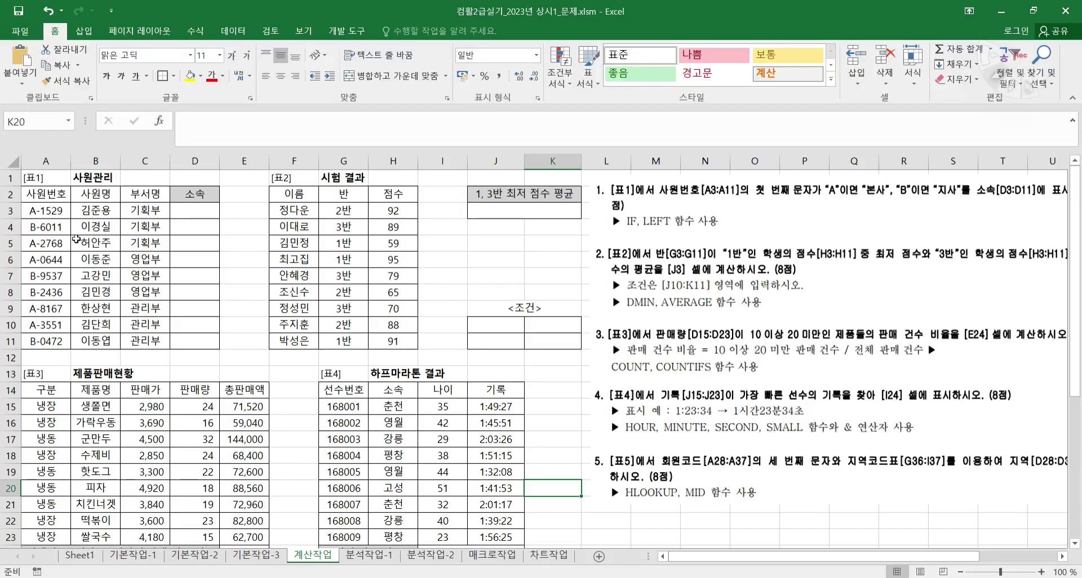
left_click(50, 210)
left_click_drag(50, 210, 56, 342)
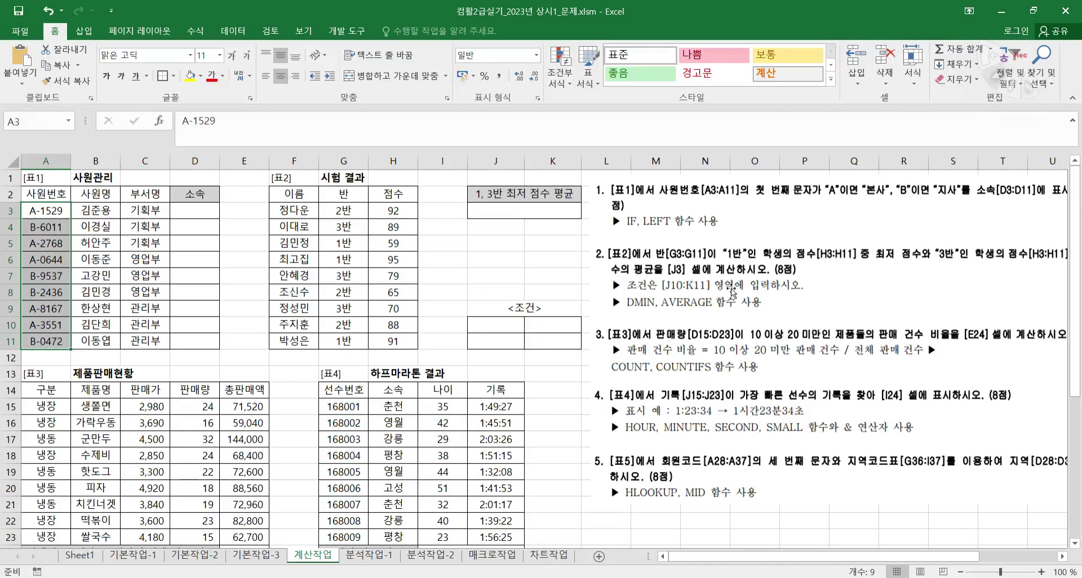
key("ctrl+2")
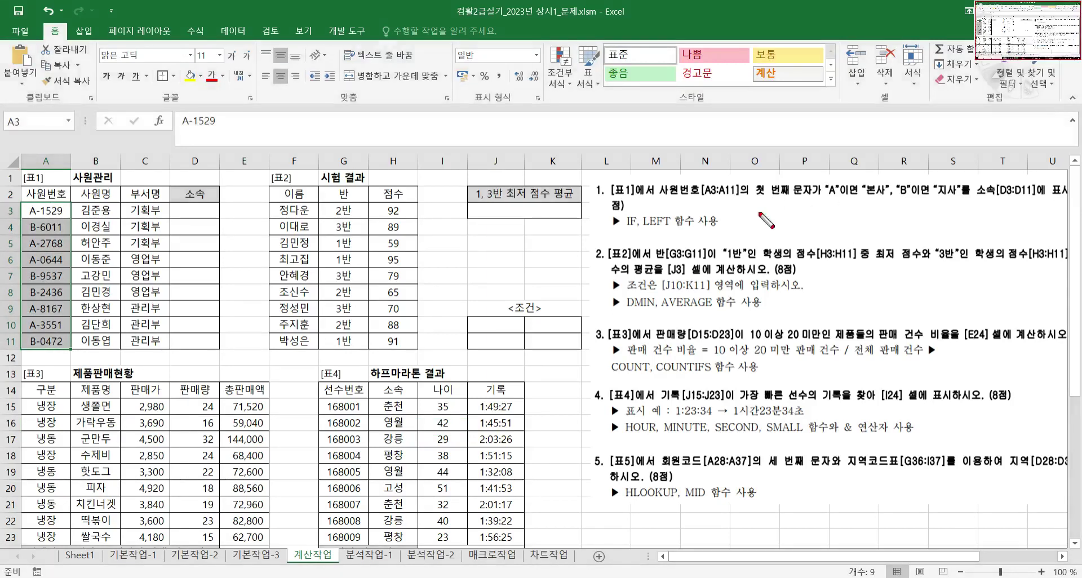
mouse_move(32, 219)
left_mouse_down()
mouse_move(21, 218)
mouse_move(38, 200)
mouse_move(37, 219)
left_mouse_up()
left_click_drag(641, 226, 663, 224)
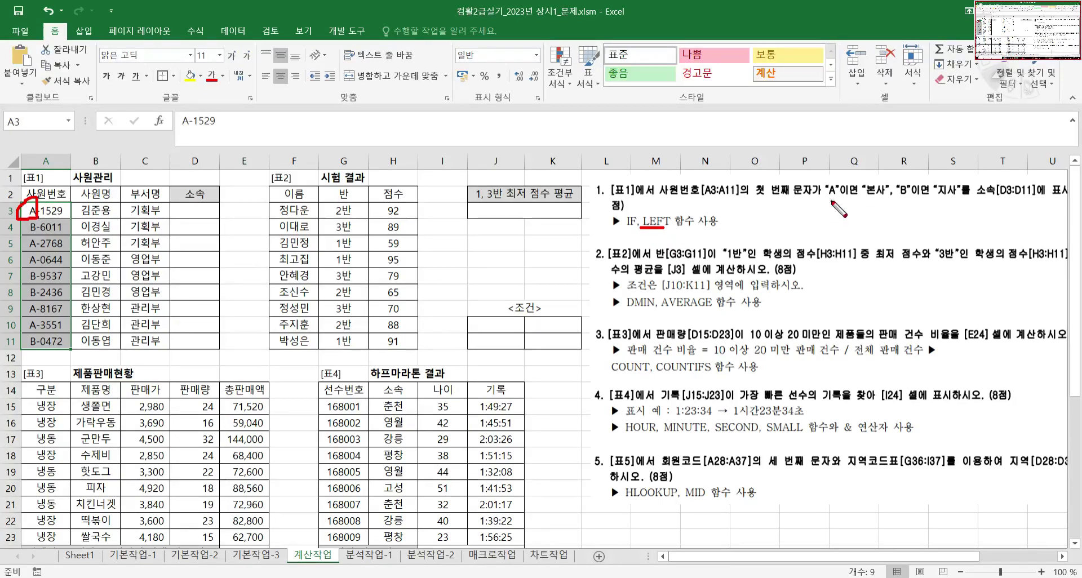
mouse_move(643, 232)
left_mouse_down()
mouse_move(620, 237)
mouse_move(643, 217)
left_mouse_up()
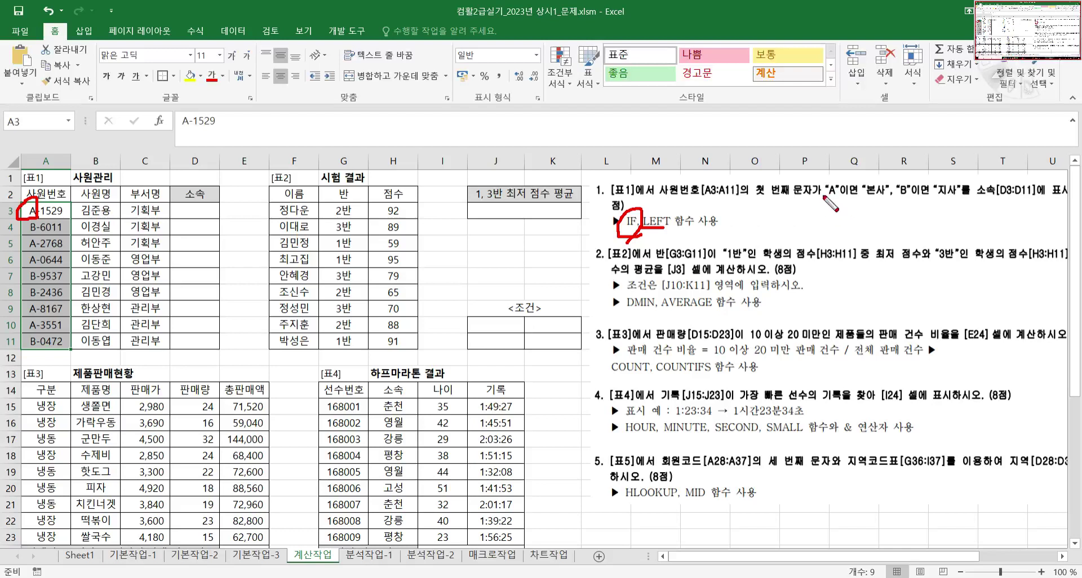
mouse_move(822, 196)
left_mouse_down()
mouse_move(852, 199)
mouse_move(846, 214)
mouse_move(886, 194)
mouse_move(901, 204)
left_mouse_up()
left_click_drag(902, 163, 936, 202)
mouse_move(839, 200)
left_mouse_down()
mouse_move(886, 255)
mouse_move(957, 198)
mouse_move(969, 209)
left_mouse_up()
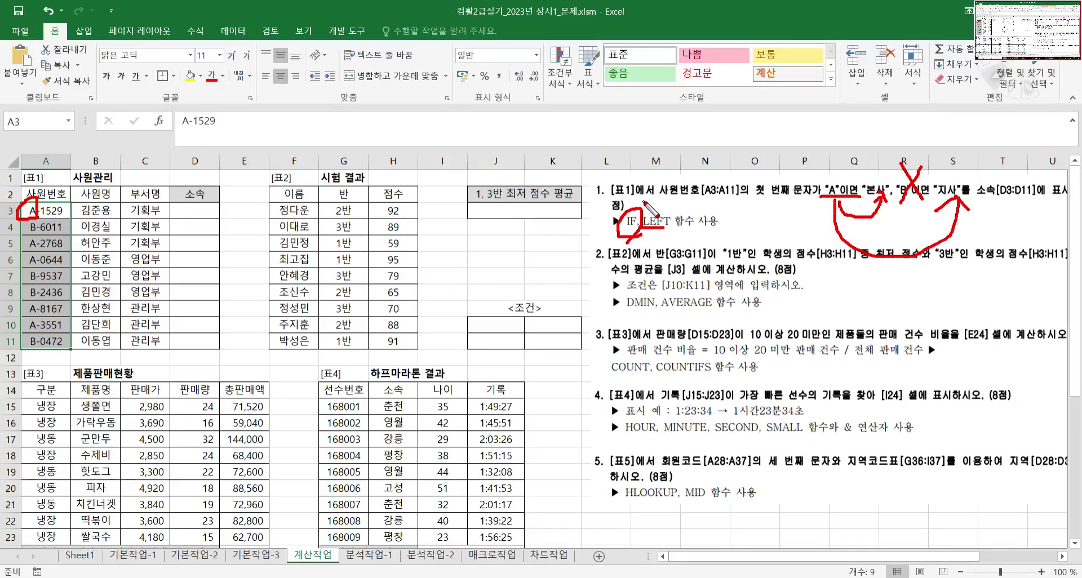
key("Escape")
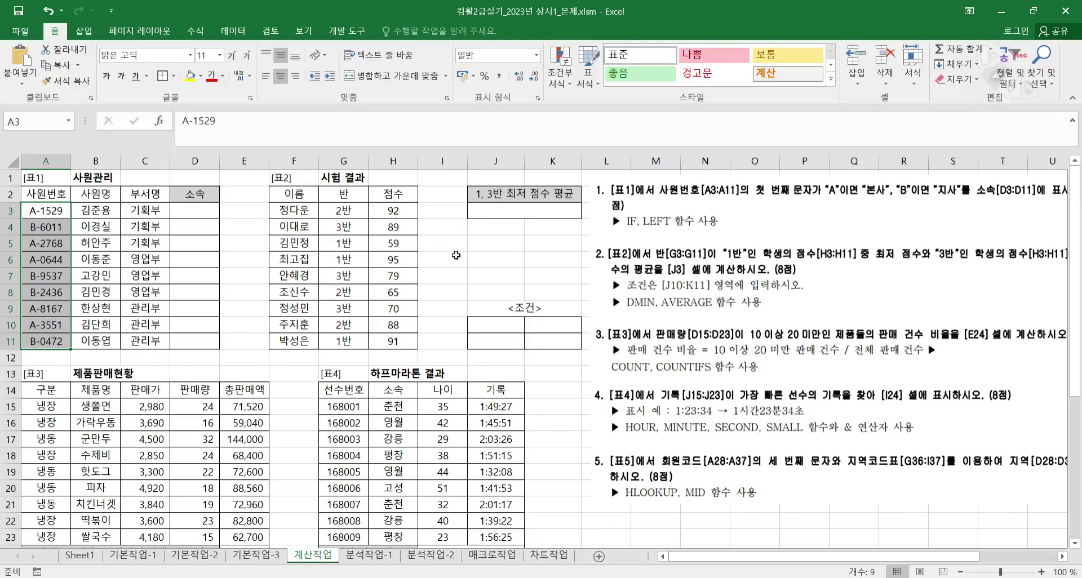
- Start an IF formula in cell D3 and open its function arguments dialog, placed clear of 표1 and the first task's text
left_click(204, 209)
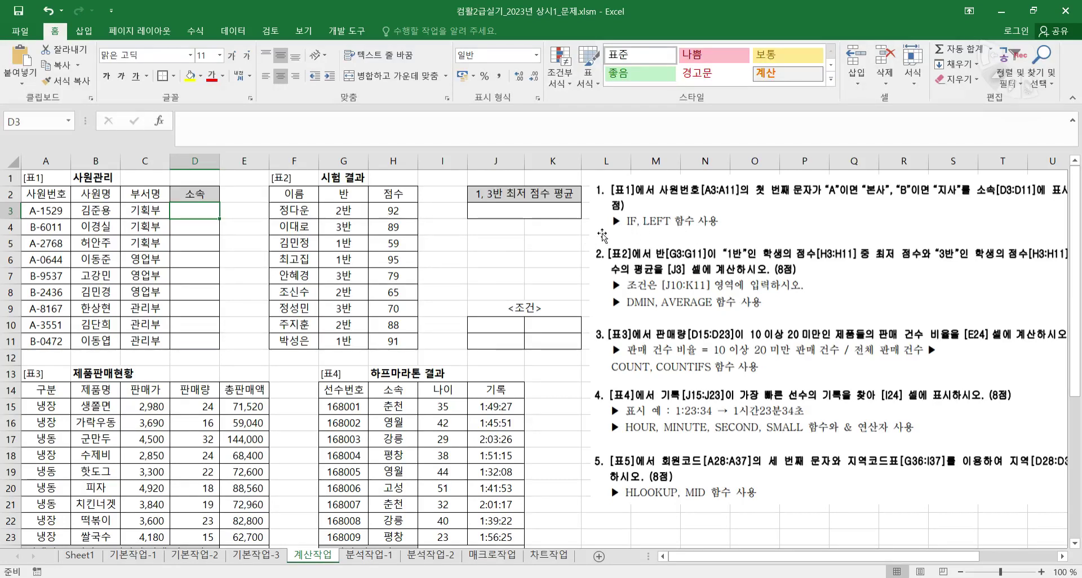
type("=")
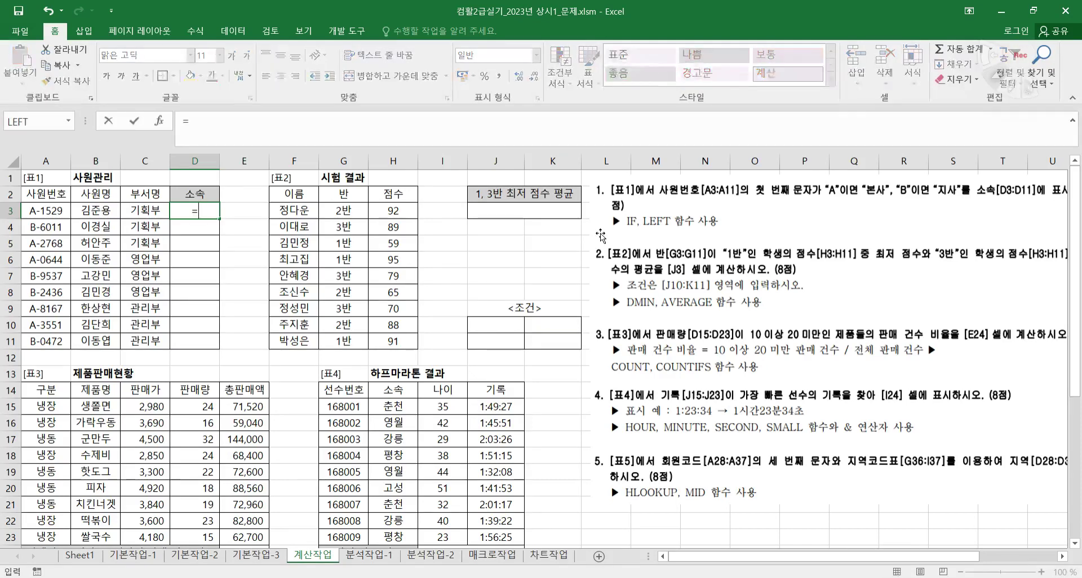
type("I")
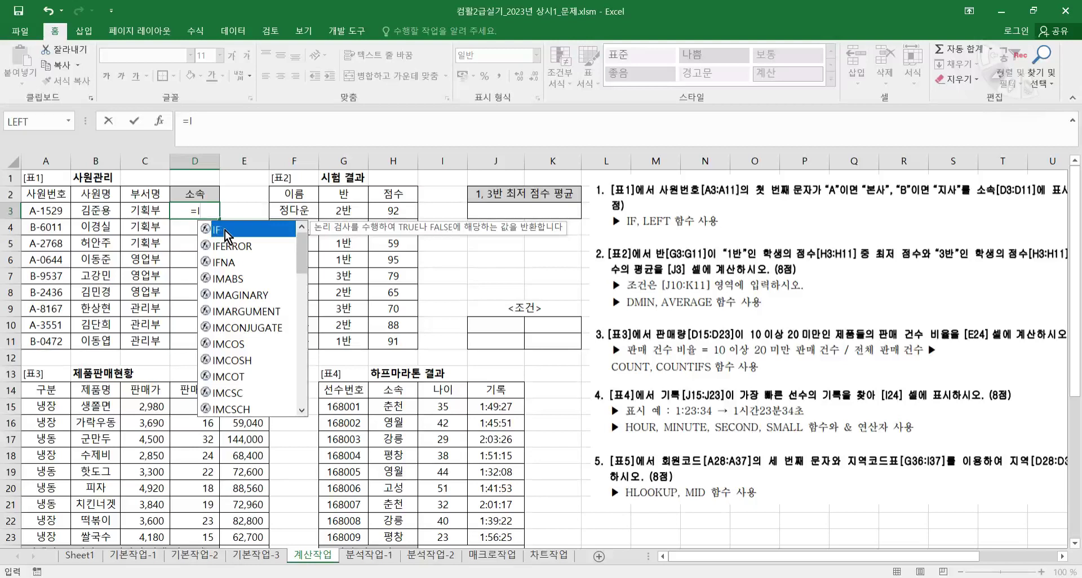
double_click(214, 229)
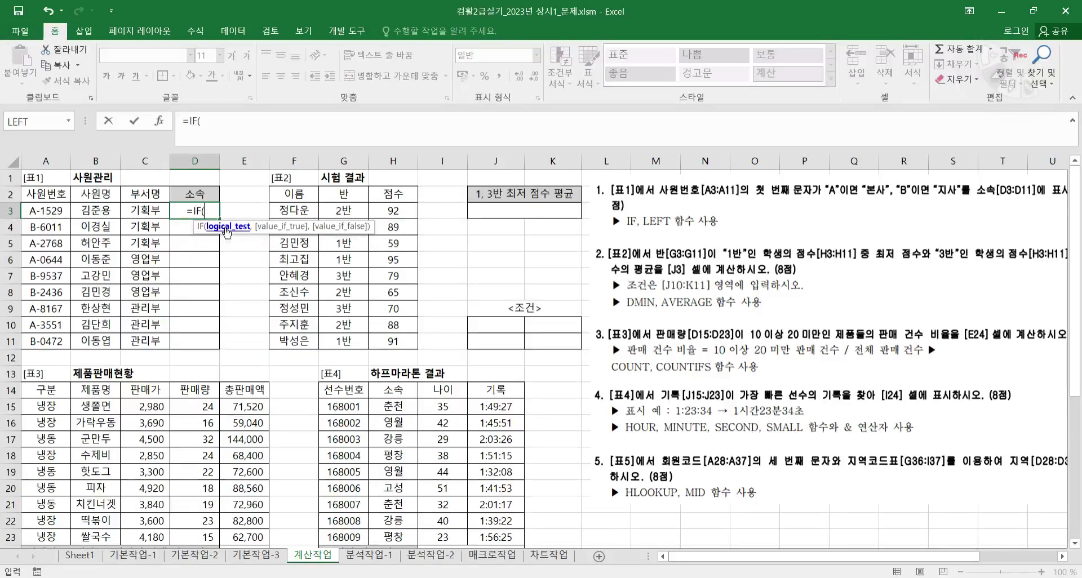
left_click(160, 121)
left_click_drag(224, 110, 424, 197)
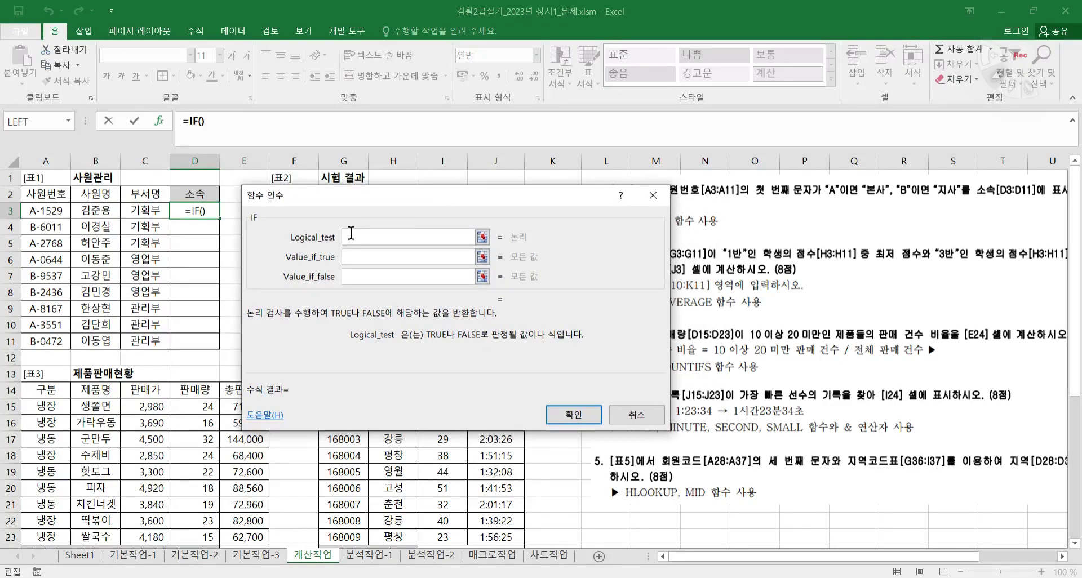
left_click_drag(428, 205, 420, 264)
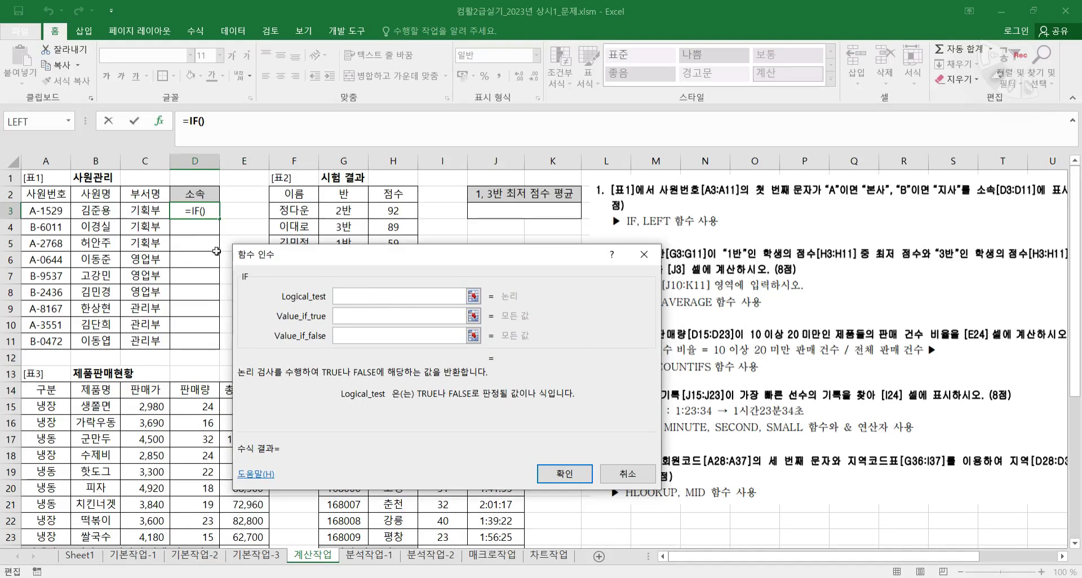
- Nest a LEFT function in the IF logical test, with A3 as the text and 1 as the number of characters
left_click(69, 122)
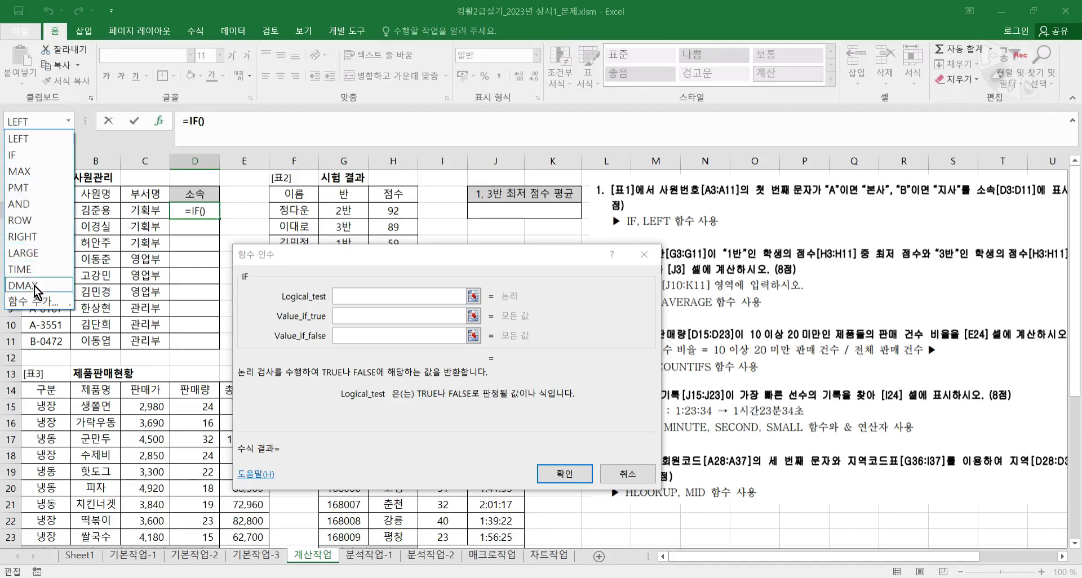
left_click(29, 140)
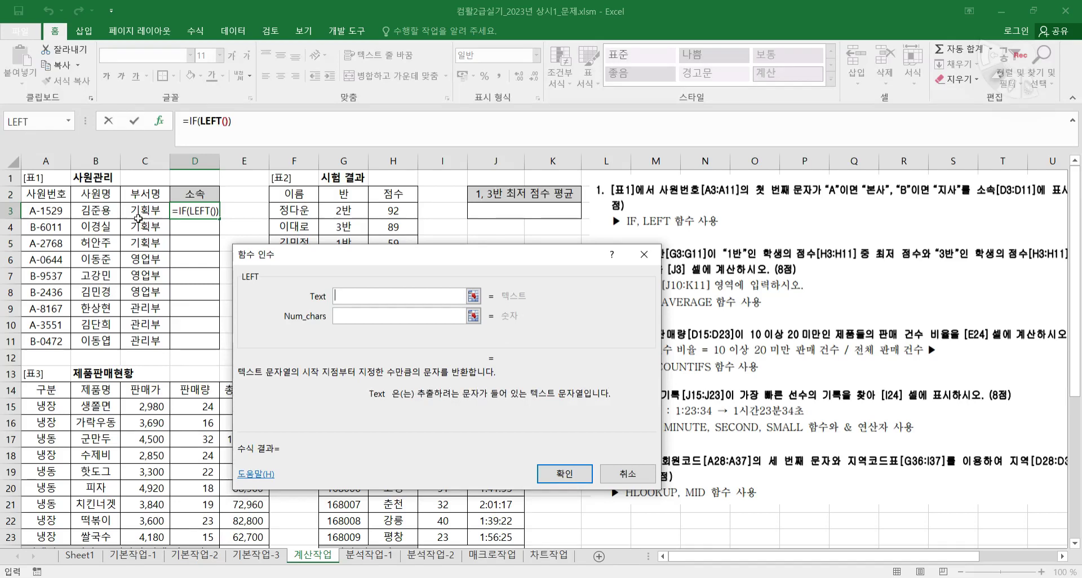
left_click(34, 210)
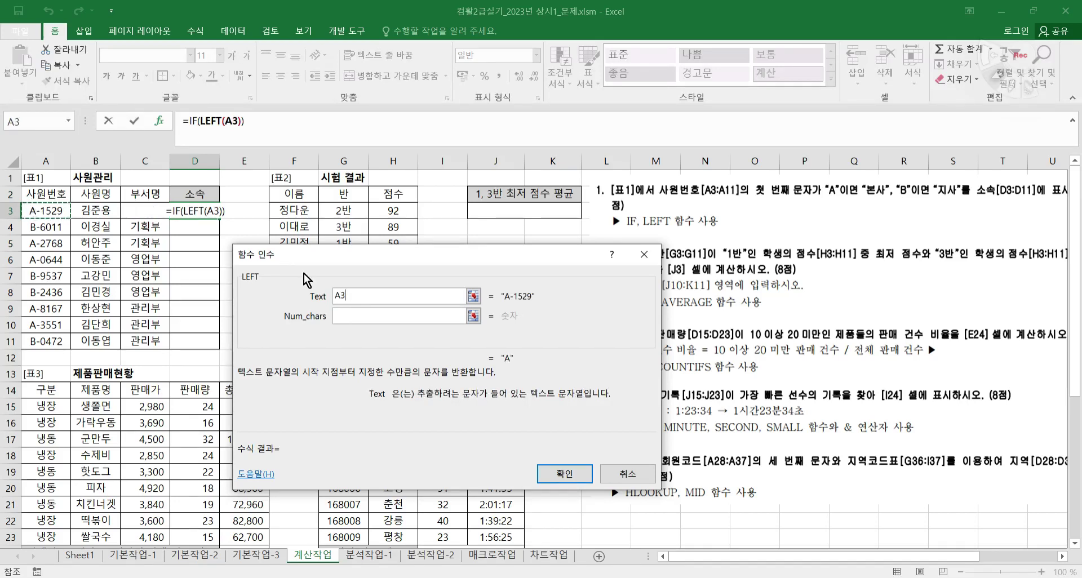
left_click(340, 316)
type("1")
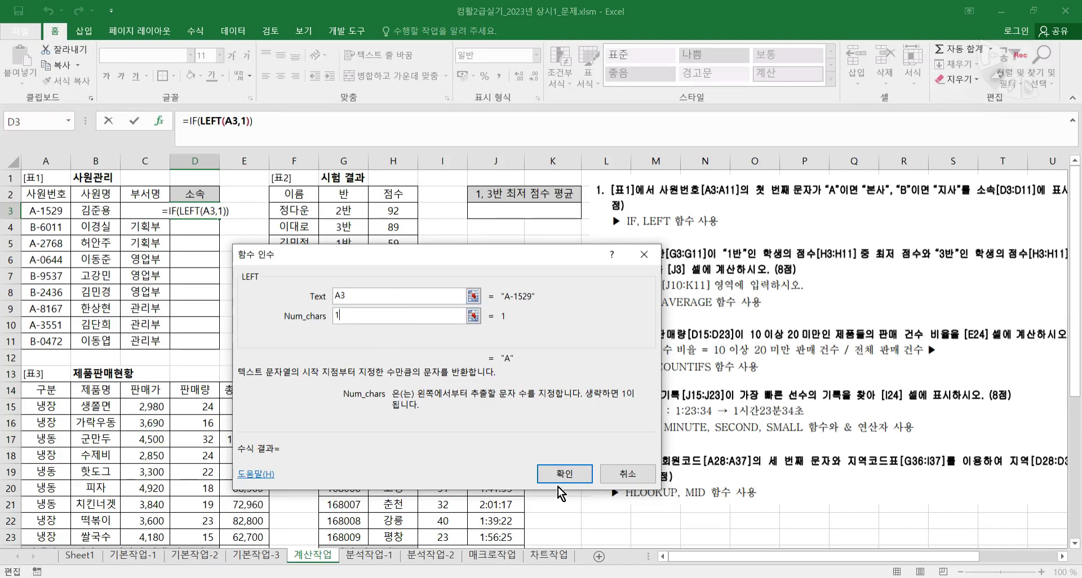
- Return to the IF arguments and complete the logical test as LEFT(A3,1)="A"
left_click(194, 120)
left_click(210, 121)
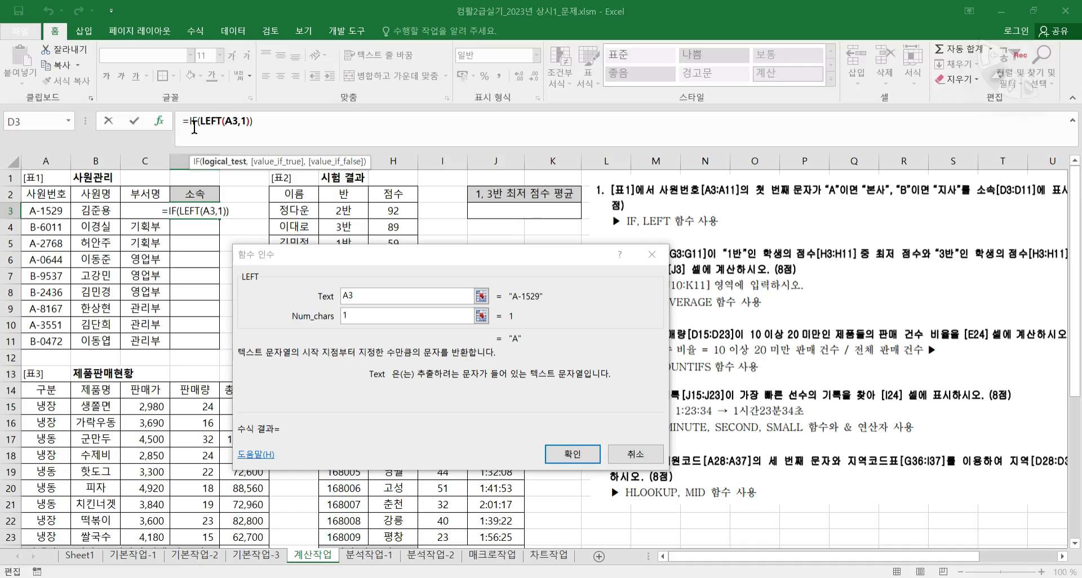
left_click(194, 123)
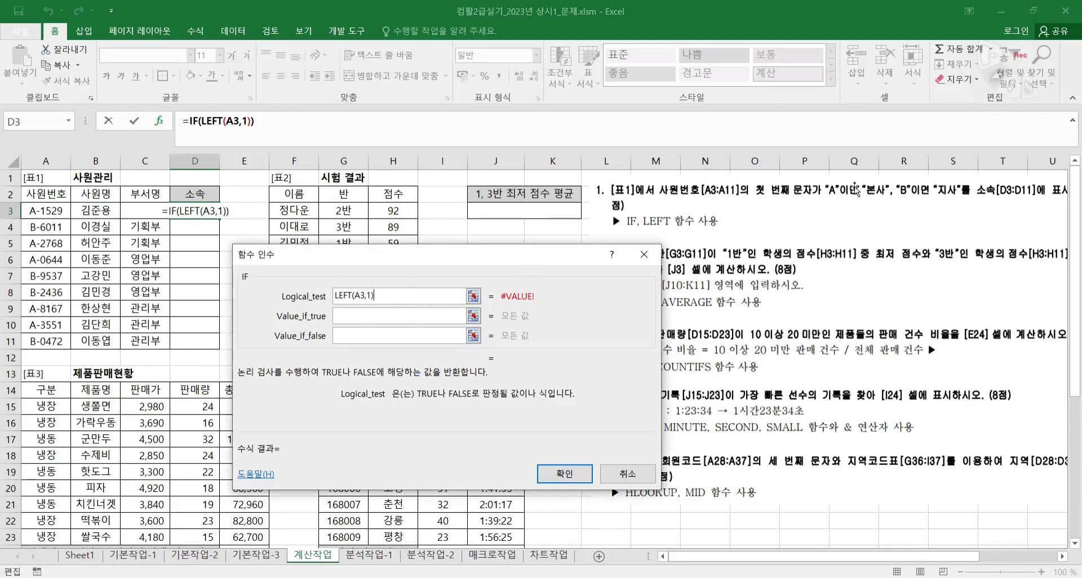
type("=\"a")
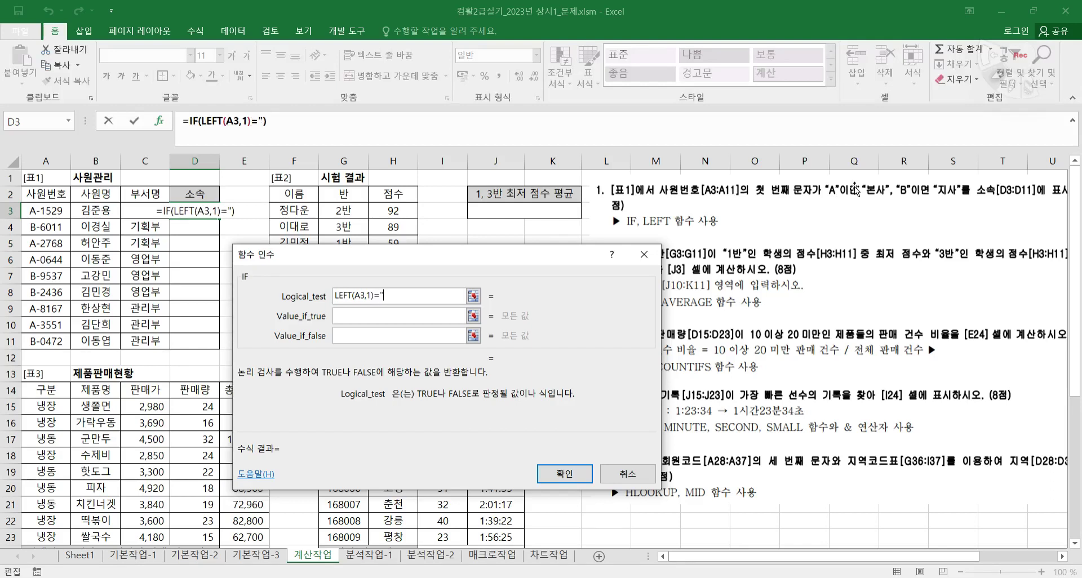
key("BackSpace")
type("A")
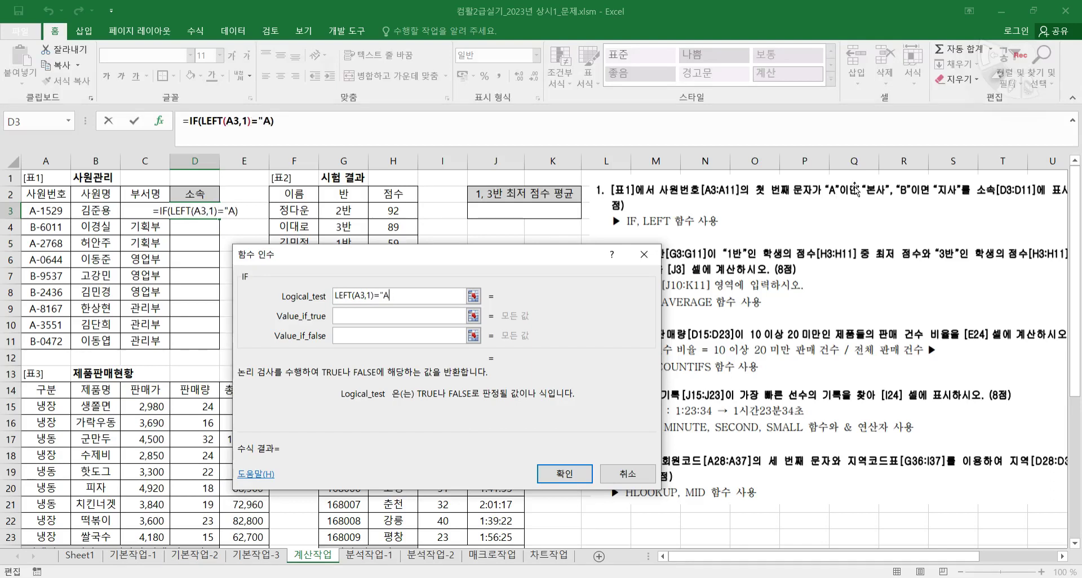
type("\"")
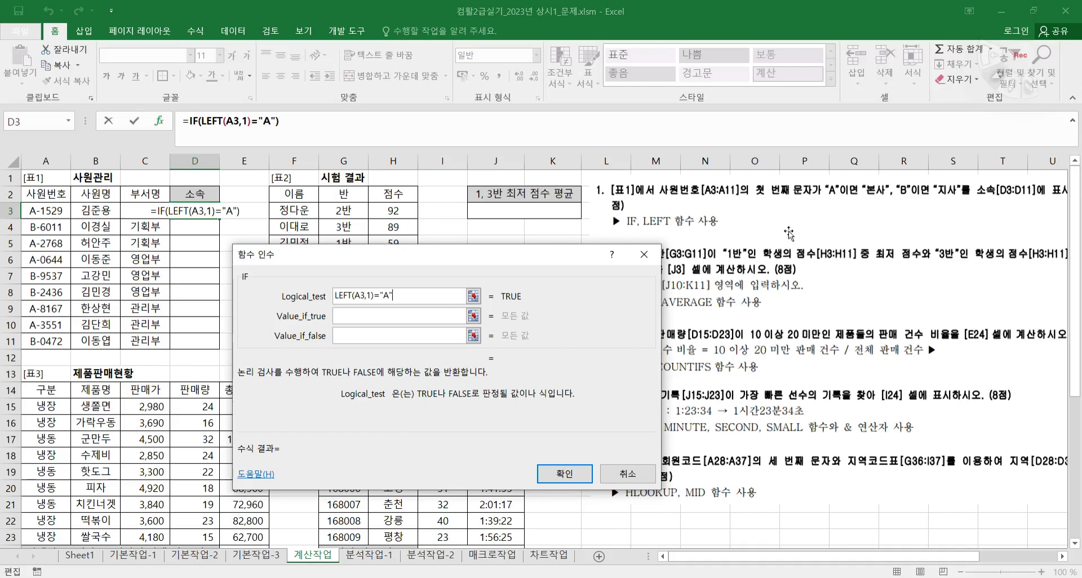
left_click(437, 316)
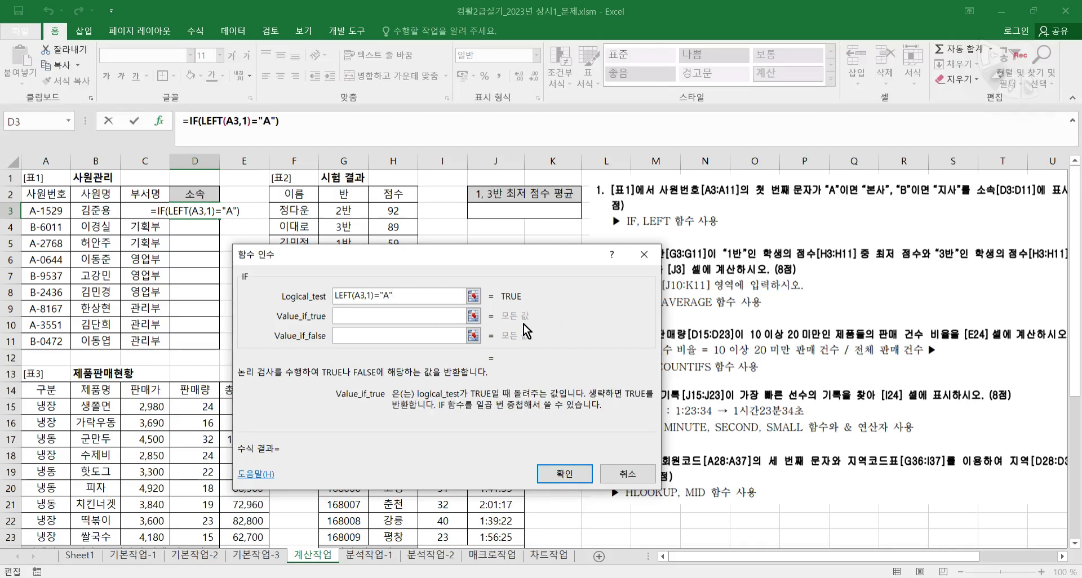
- Complete the IF formula in D3 to return "본사" when true and "지사" when false, and fill it down to D11
type("\"")
type("본ㅅ")
type("\"")
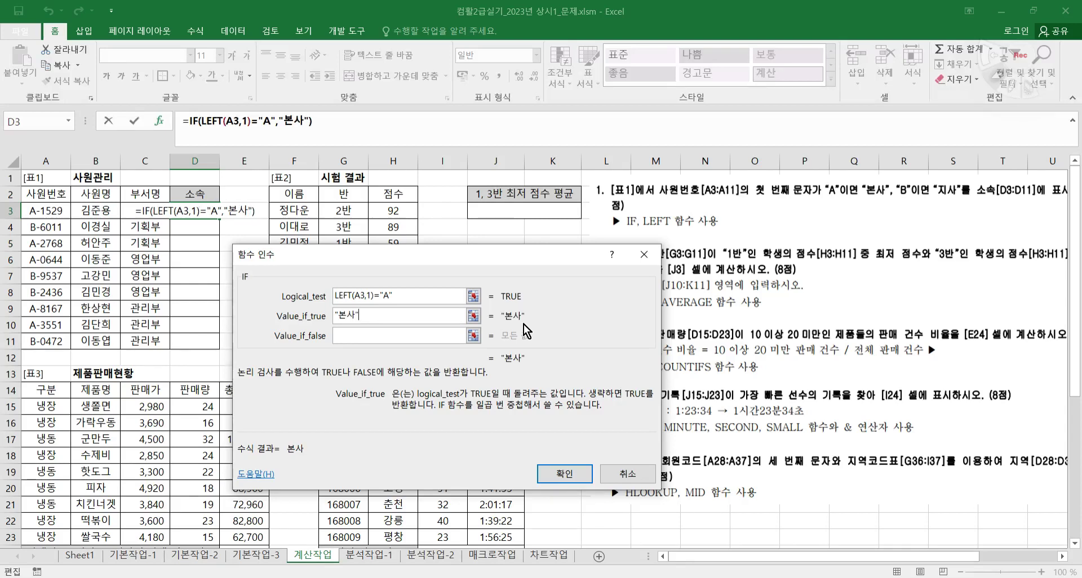
key("Tab")
type("\"ㅈ")
type("사\"")
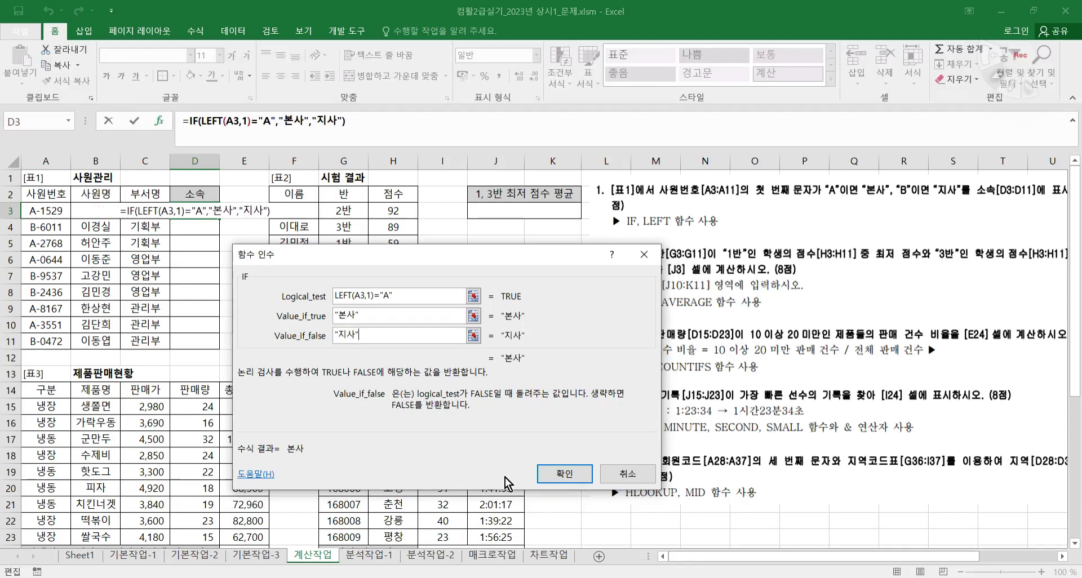
left_click(589, 473)
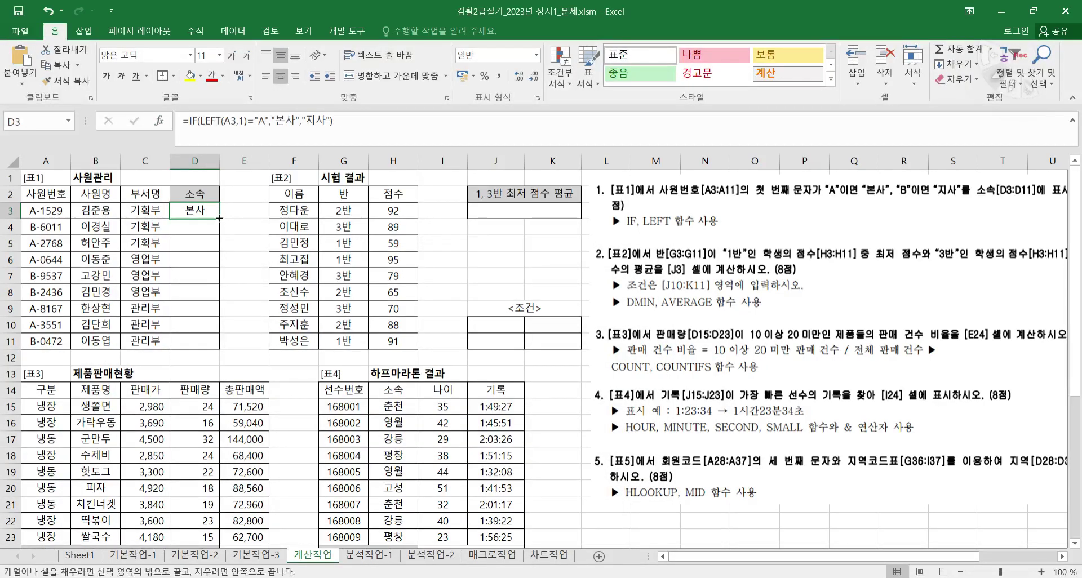
double_click(221, 217)
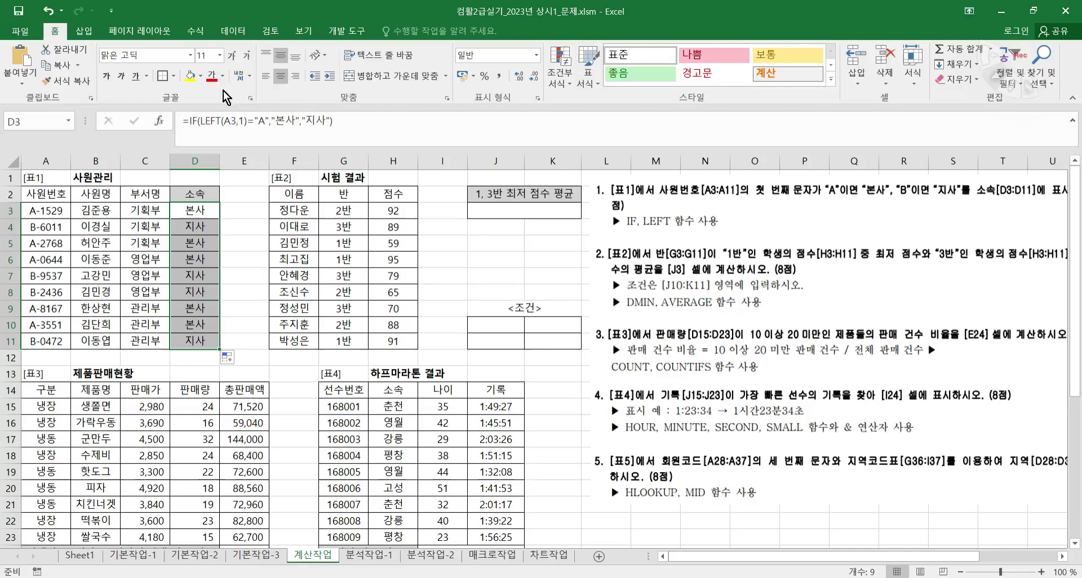
left_click(234, 215)
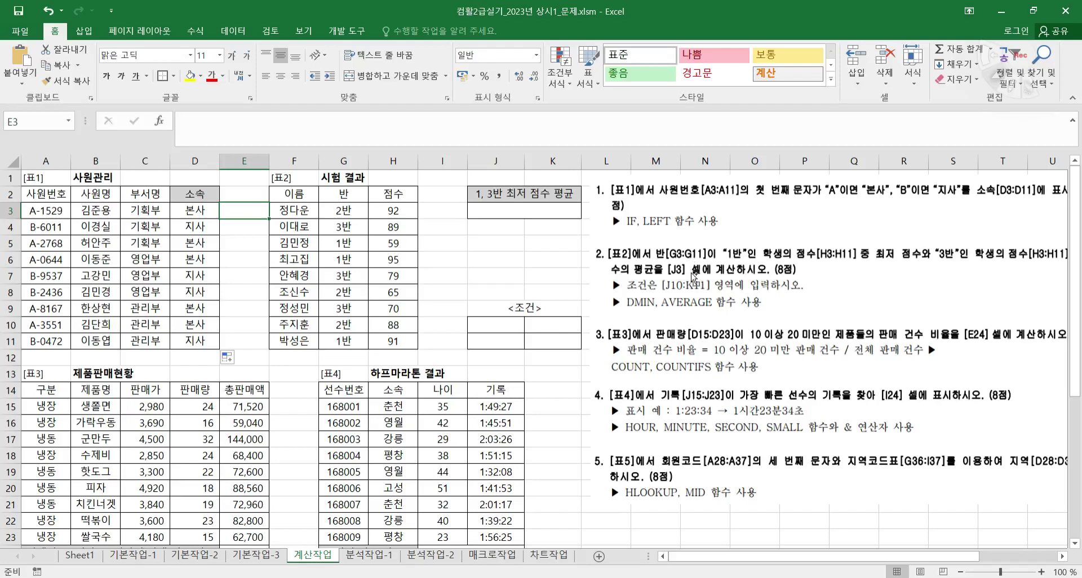
key("ctrl+2")
left_click_drag(726, 261, 743, 260)
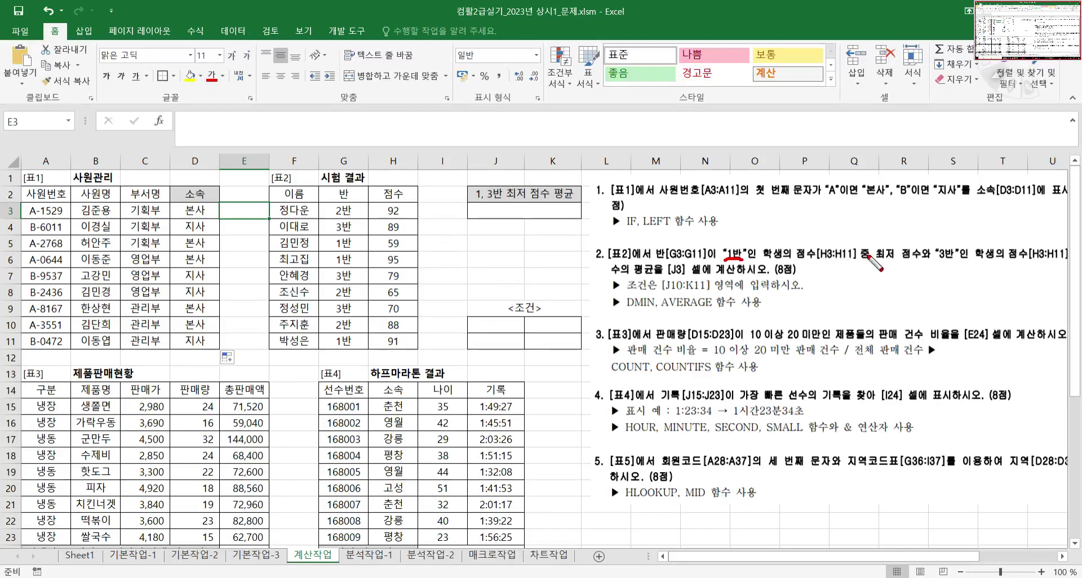
left_click_drag(866, 263, 956, 259)
mouse_move(667, 278)
left_mouse_down()
mouse_move(632, 265)
mouse_move(670, 276)
left_mouse_up()
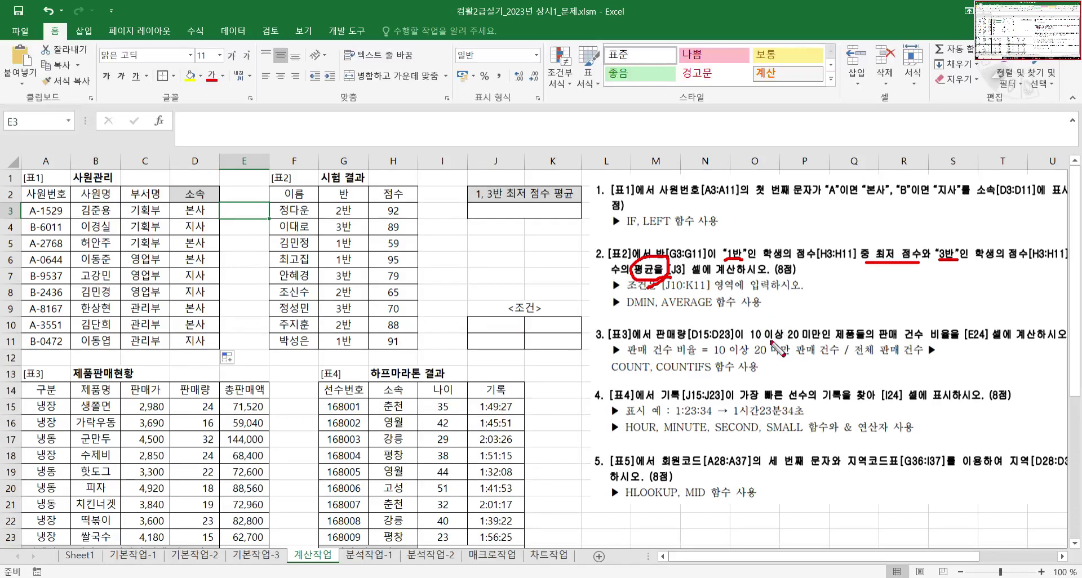
key("Escape")
- Reposition the task text pictures so that all of task 2's wording is readable beside 표2
left_click(744, 374)
left_click_drag(745, 373, 459, 439)
left_click_drag(855, 474, 930, 525)
left_click_drag(811, 494, 1045, 477)
left_click_drag(722, 372, 845, 348)
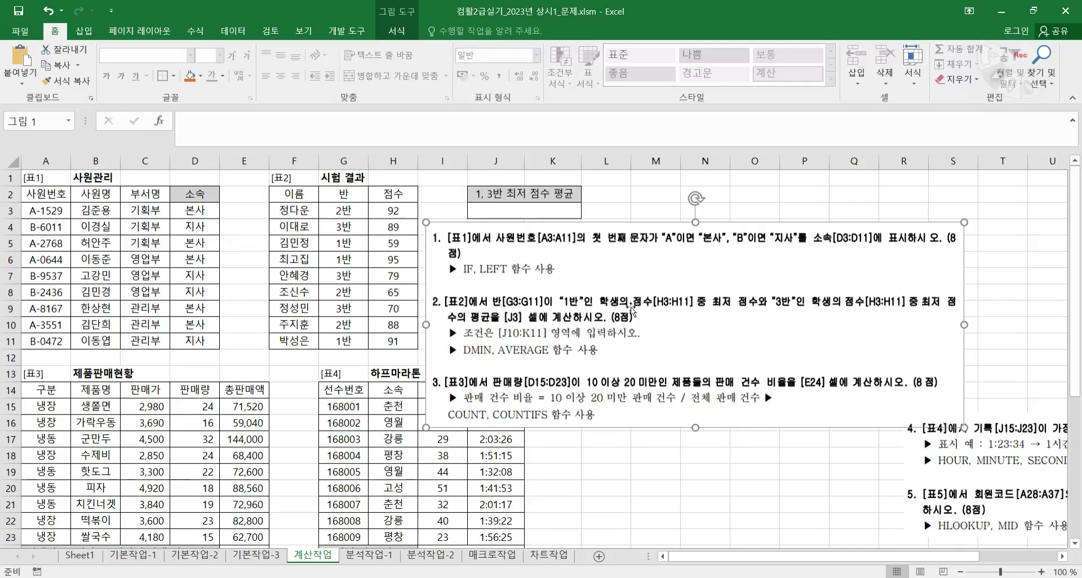
mouse_move(589, 316)
left_mouse_down()
mouse_move(546, 313)
mouse_move(596, 320)
left_mouse_up()
mouse_move(806, 309)
left_mouse_down()
mouse_move(764, 318)
mouse_move(803, 288)
mouse_move(807, 307)
left_mouse_up()
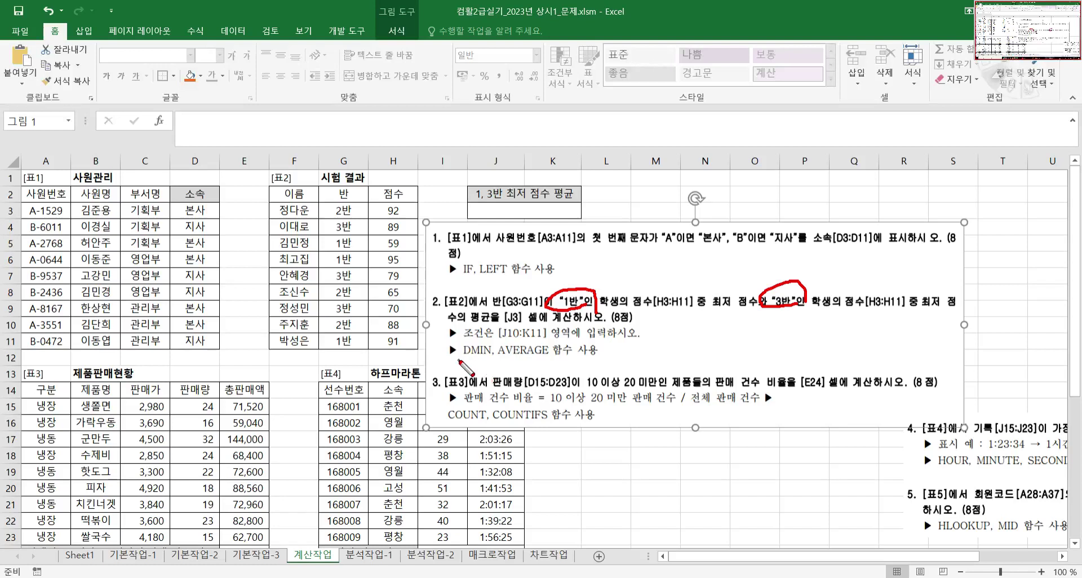
left_click_drag(459, 360, 500, 361)
key("Escape")
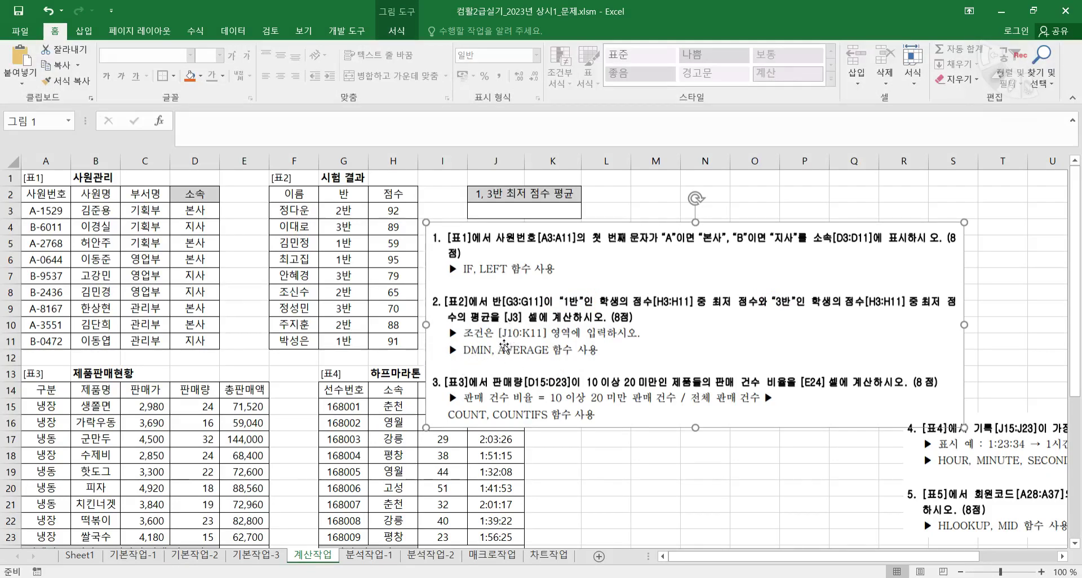
- Move the task text below the 조건 area, and copy the 반 heading and a 1반 entry from 표2 into J10:J11
left_click_drag(549, 347, 553, 511)
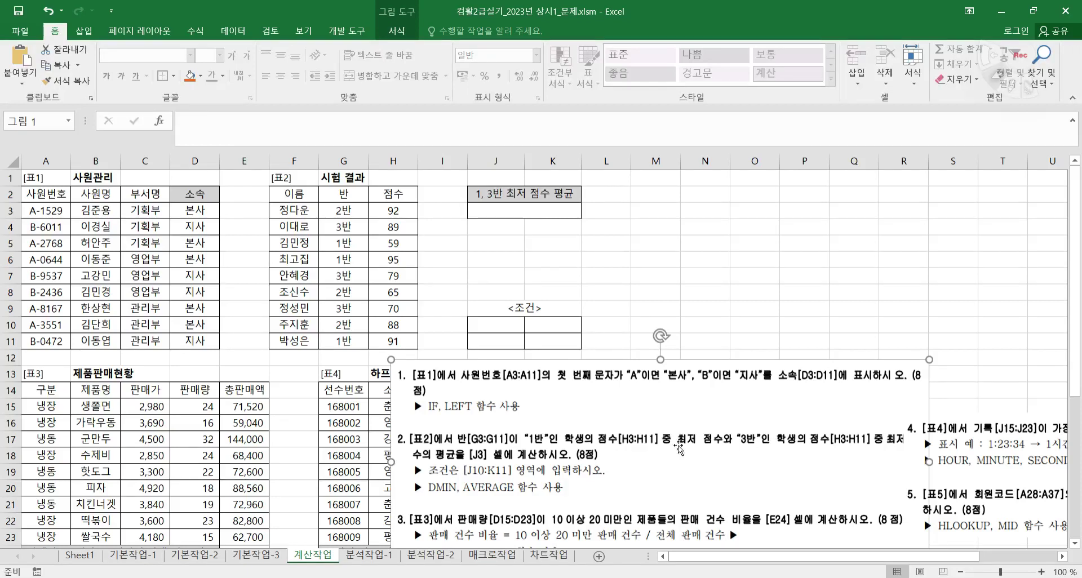
left_click(345, 194)
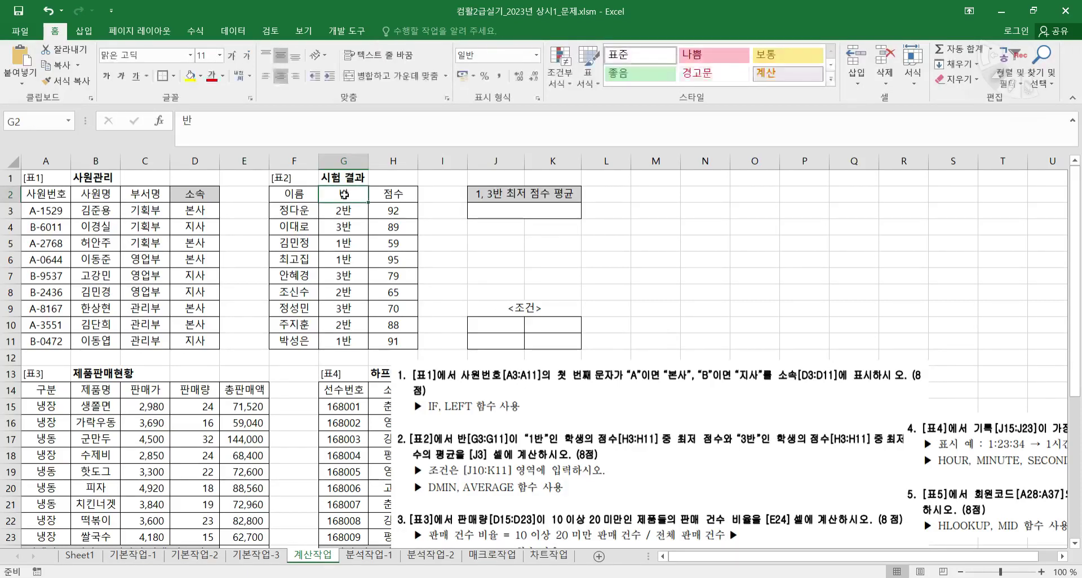
left_click(364, 241, "ctrl")
key("ctrl+c")
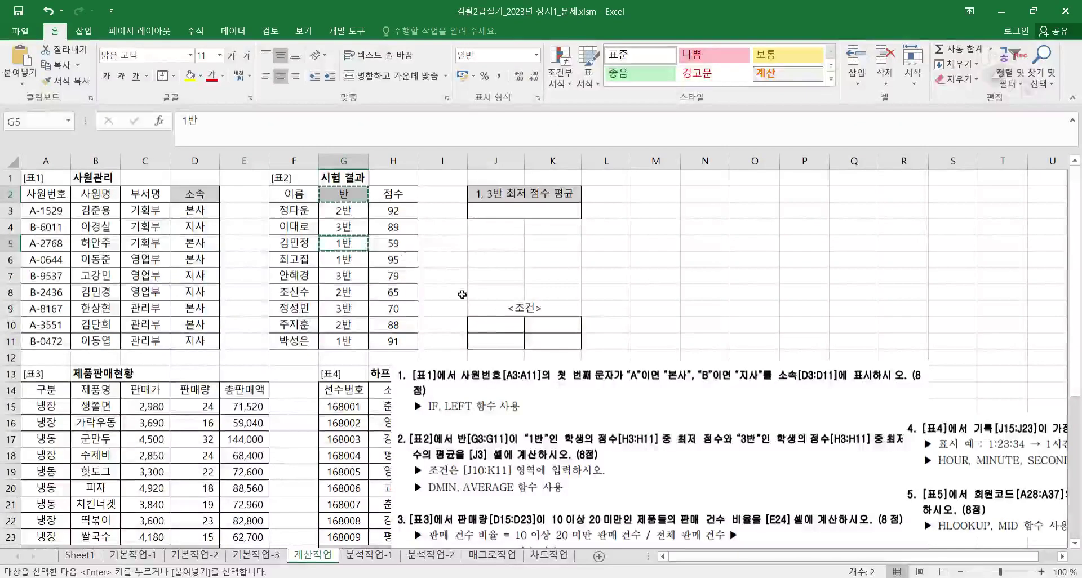
left_click(495, 325)
key("ctrl+v")
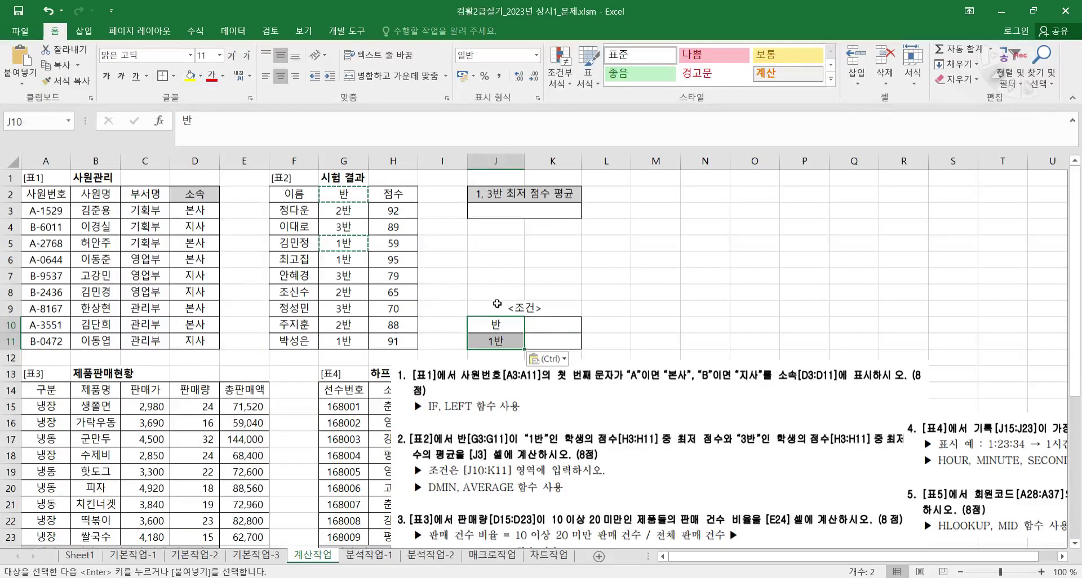
- Copy the 반 heading and a 3반 entry from 표2 into K10:K11 and end copy mode
left_click(342, 194)
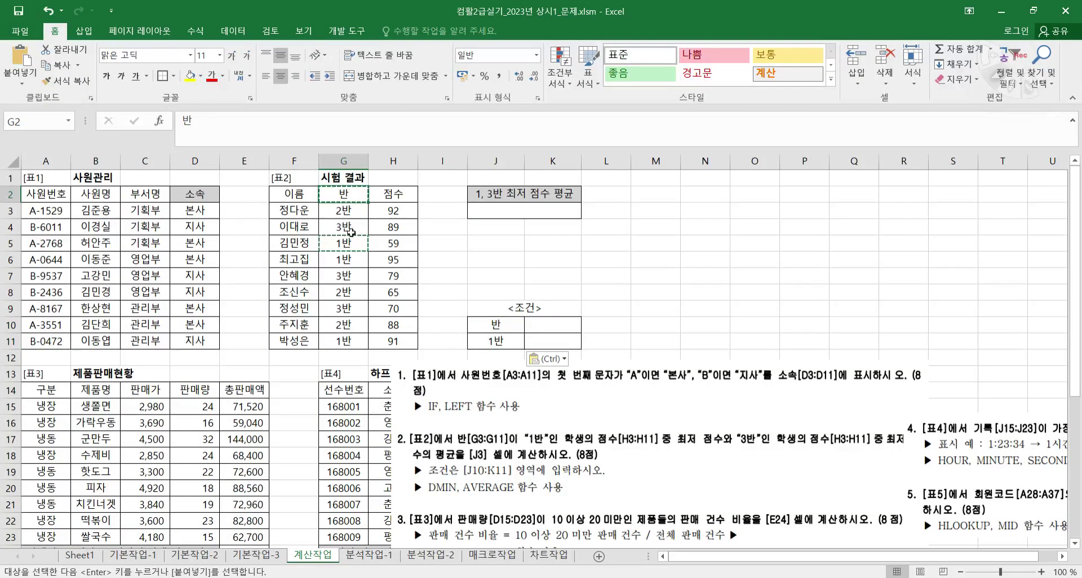
left_click(353, 228, "ctrl")
key("ctrl+c")
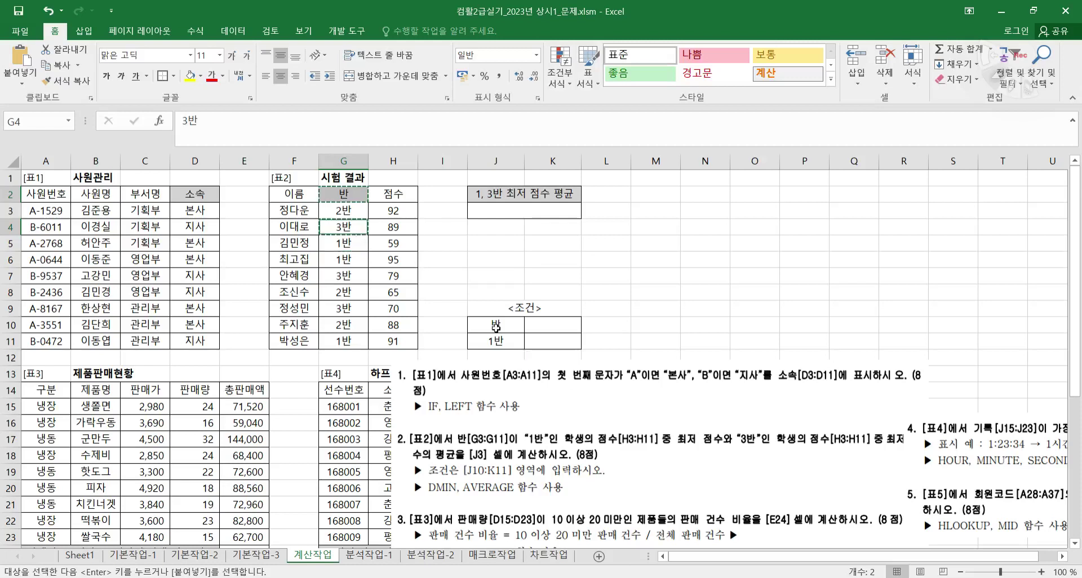
left_click(551, 325)
key("ctrl+v")
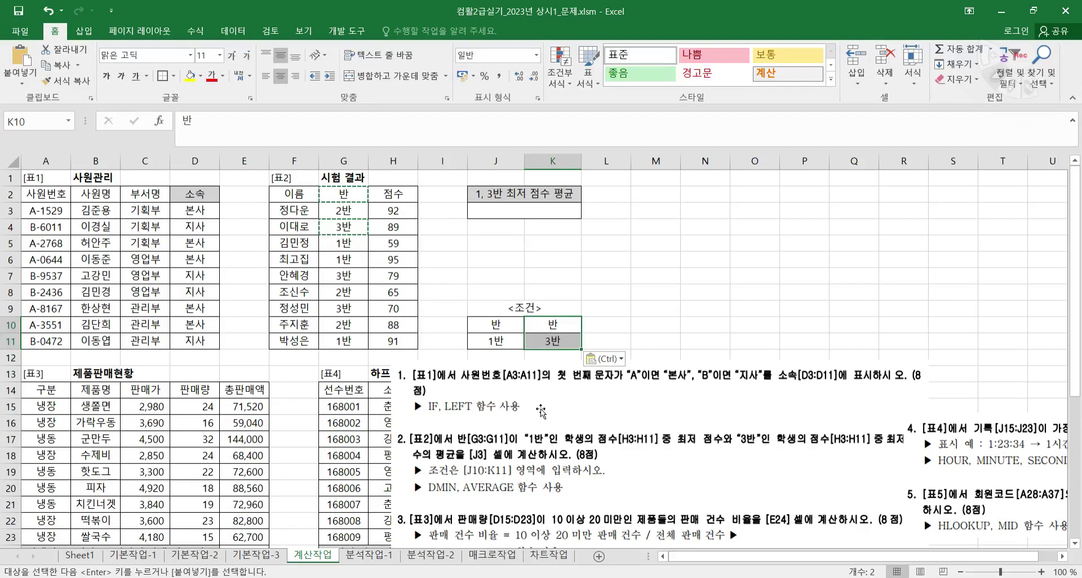
left_click_drag(496, 323, 507, 352)
left_click_drag(558, 319, 556, 333)
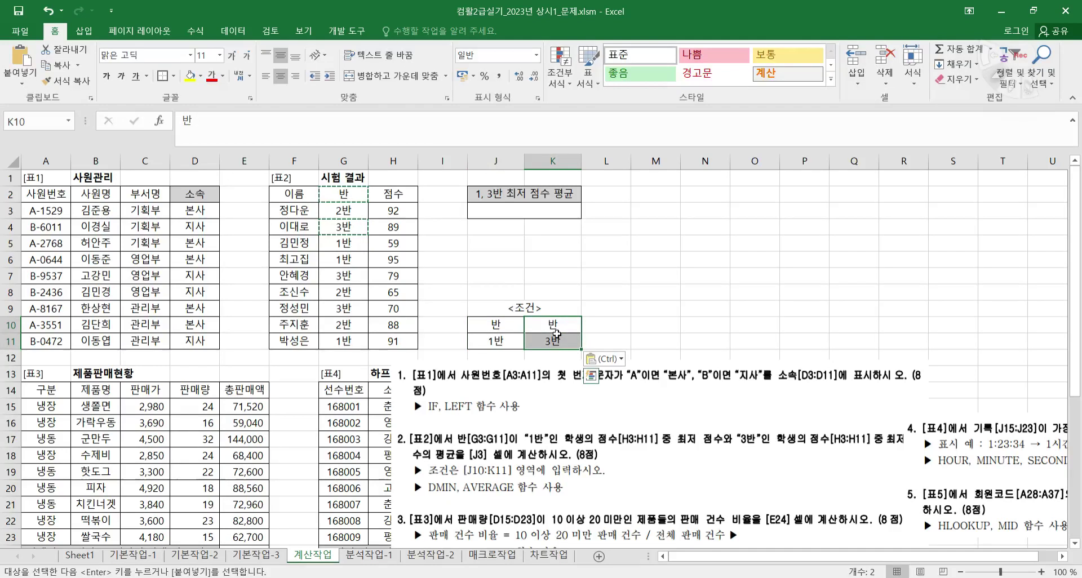
left_click(514, 213)
key("Escape")
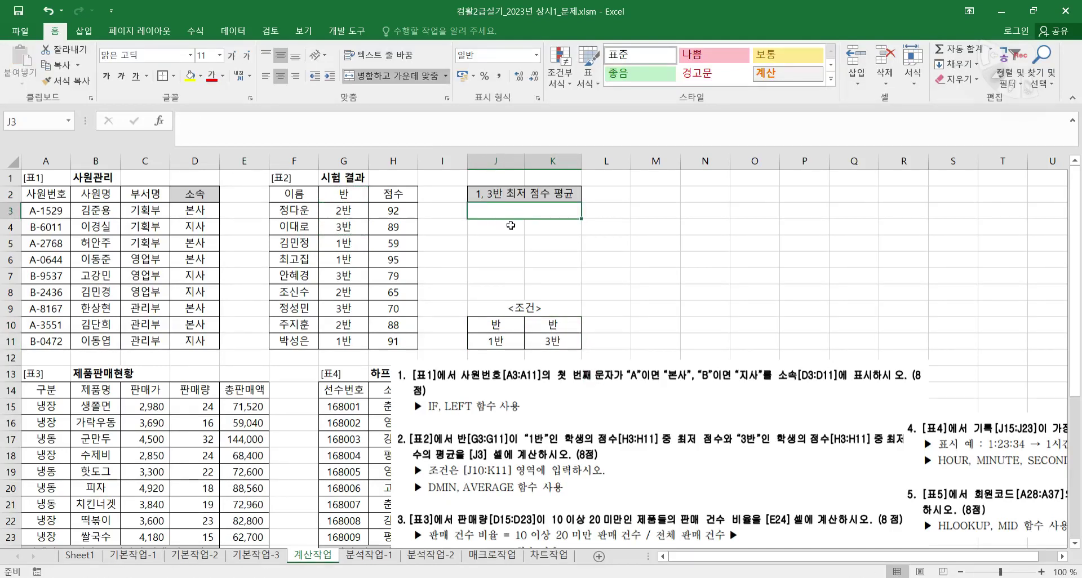
- Start a DMIN formula in cell J3 and open its function arguments dialog, placed clear of 표2
left_click_drag(623, 432, 604, 427)
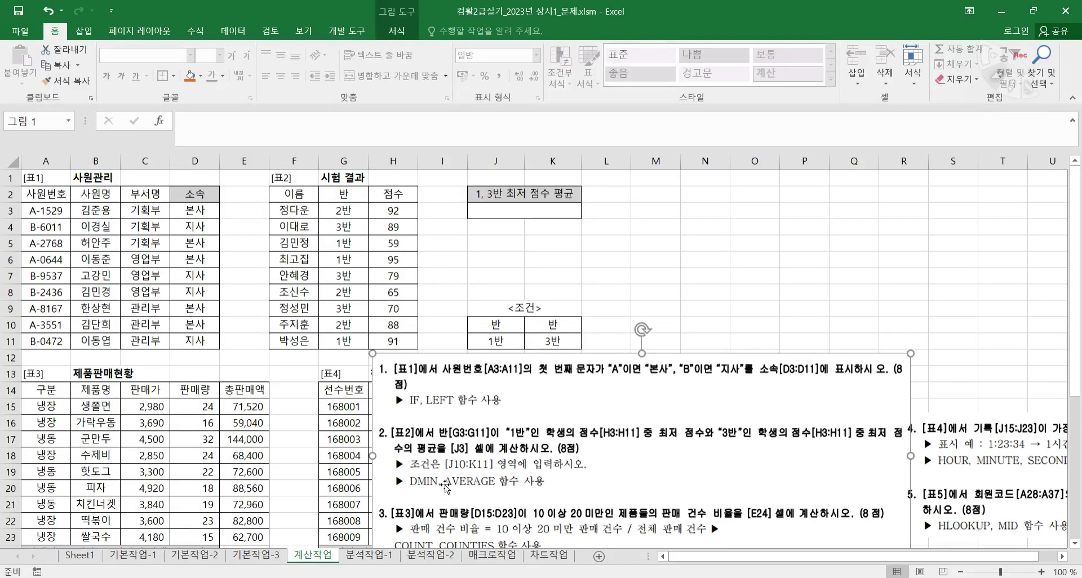
left_click(527, 213)
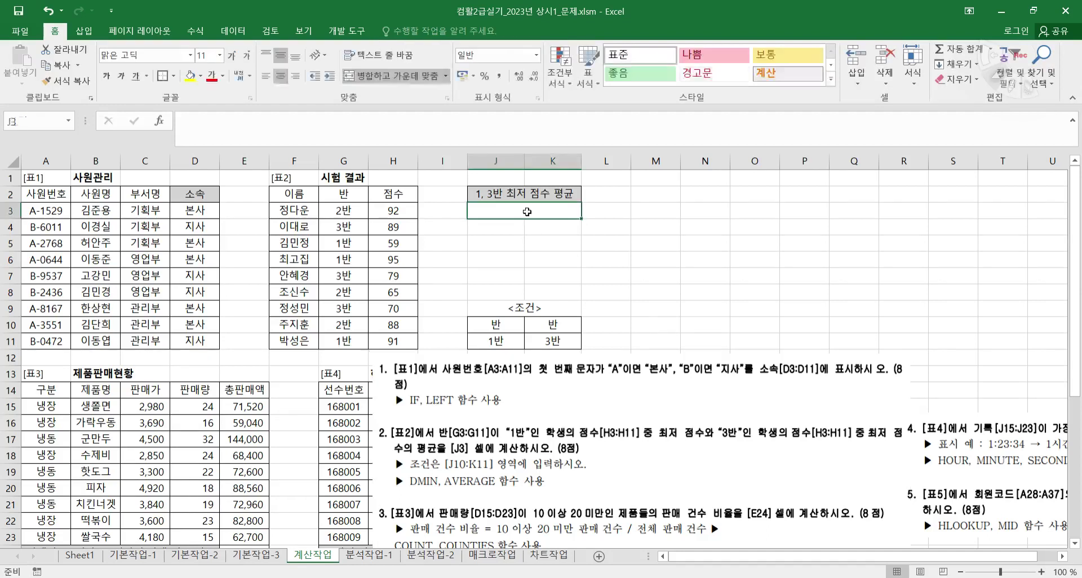
type("ㅇ")
key("BackSpace")
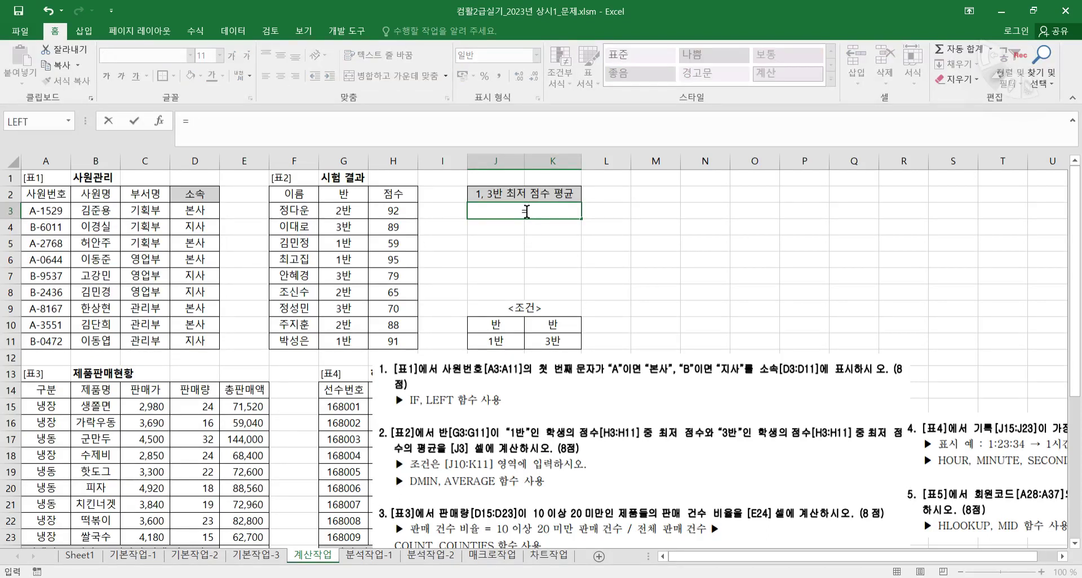
type("DM")
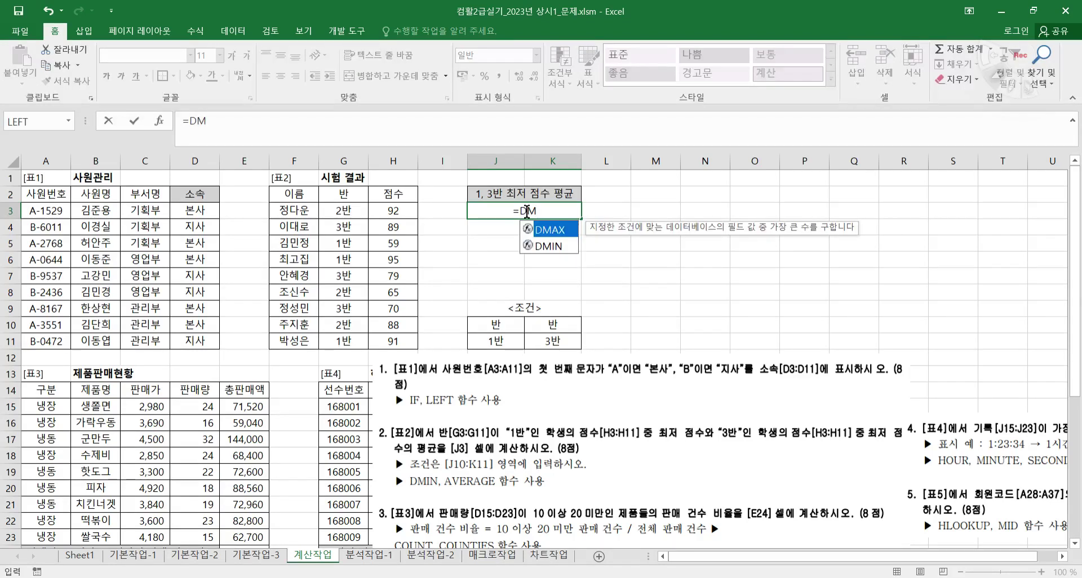
double_click(560, 247)
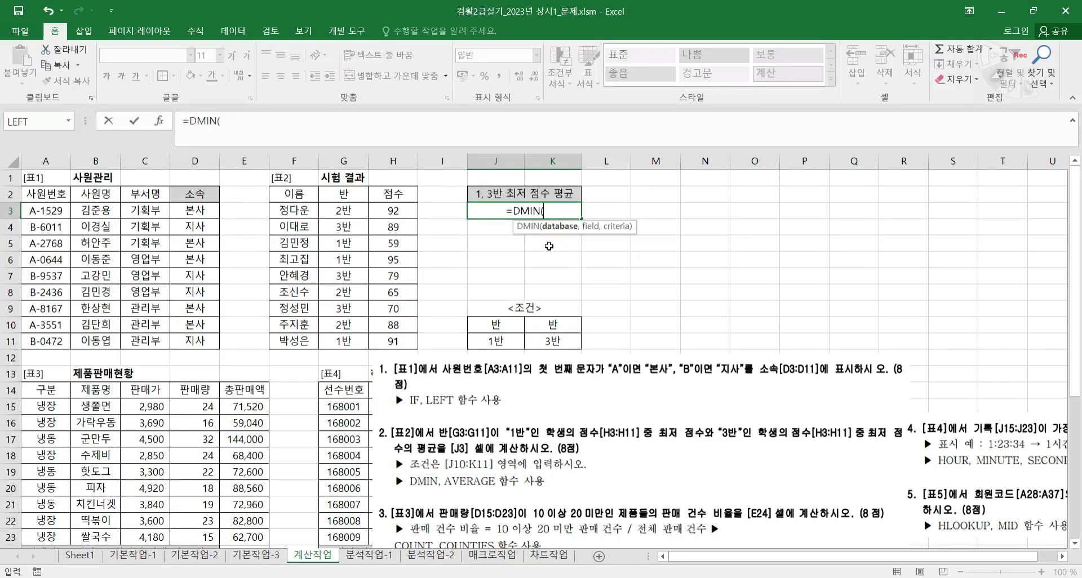
left_click(159, 121)
left_click_drag(504, 282, 722, 280)
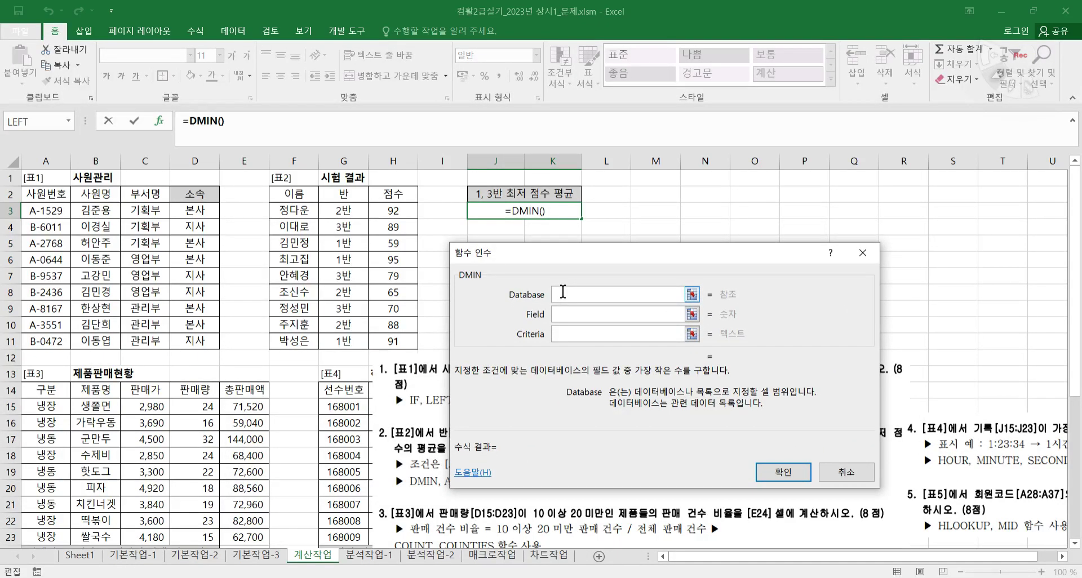
- Set the DMIN database to F2:H11, the field to H2 and the criteria to J10:J11, and confirm the formula
left_click_drag(284, 195, 406, 341)
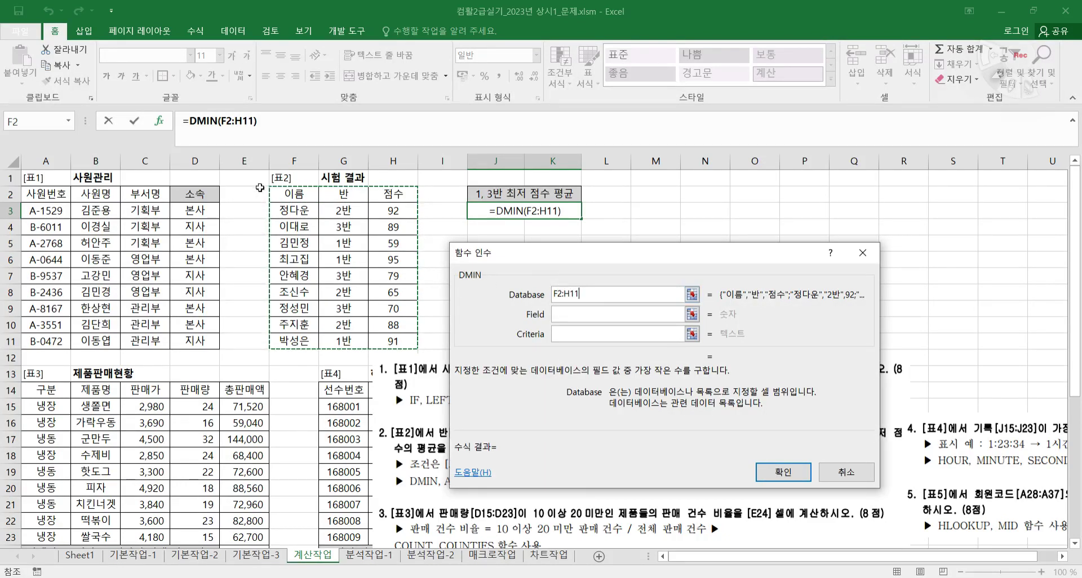
left_click(589, 313)
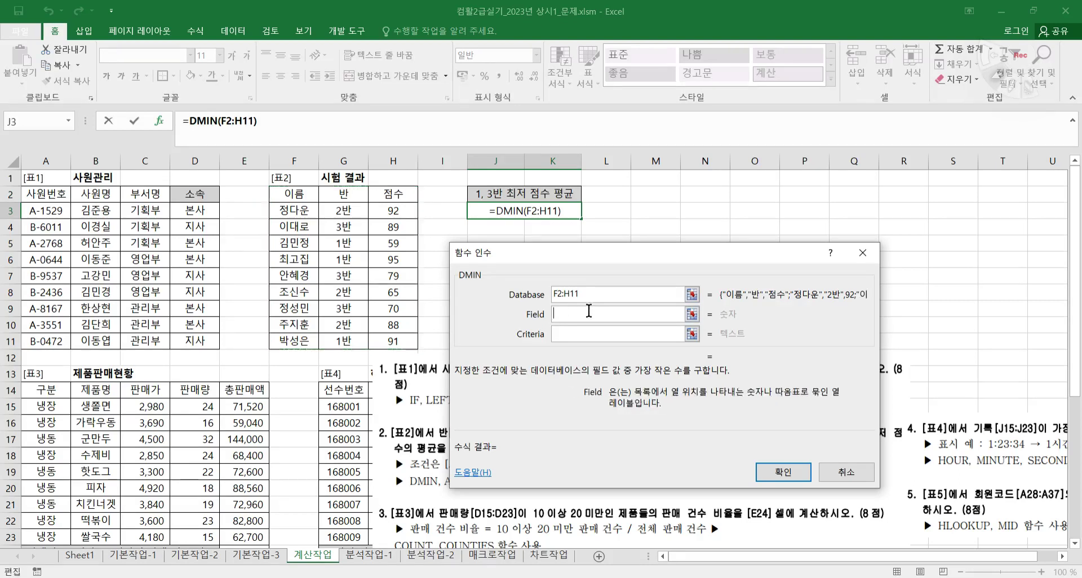
left_click(385, 194)
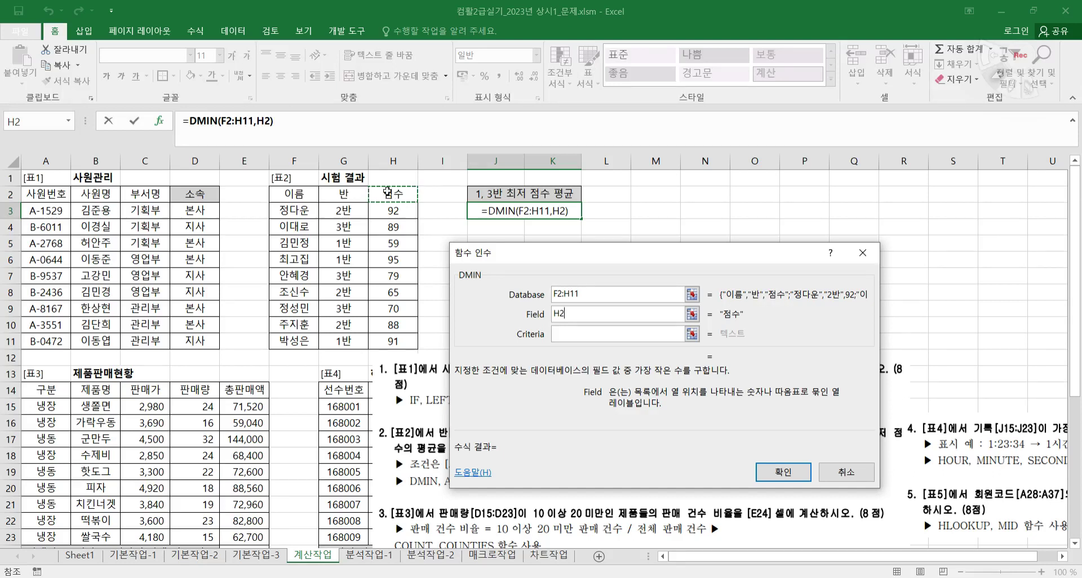
left_click(563, 329)
left_click_drag(560, 254, 688, 240)
left_click_drag(494, 323, 495, 341)
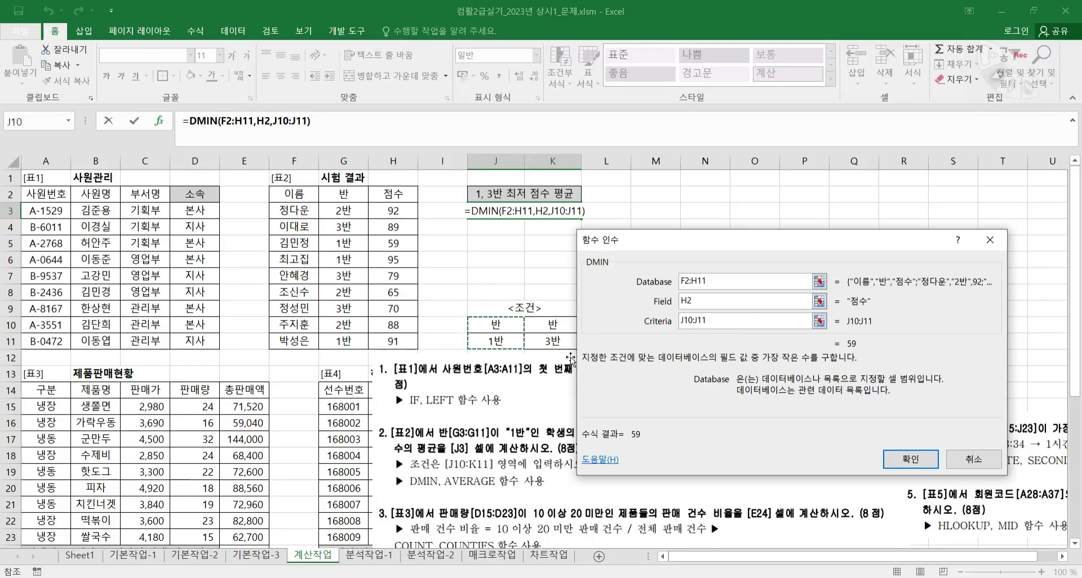
left_click(909, 459)
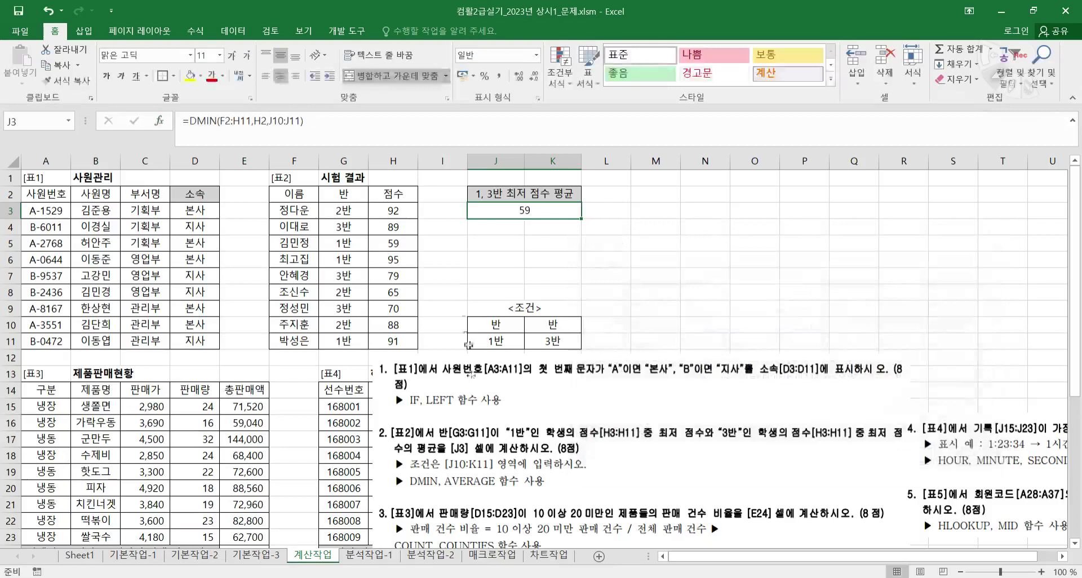
- Cut the DMIN expression out of the J3 formula, start AVERAGE in its place and open the function arguments dialog
left_click(356, 124)
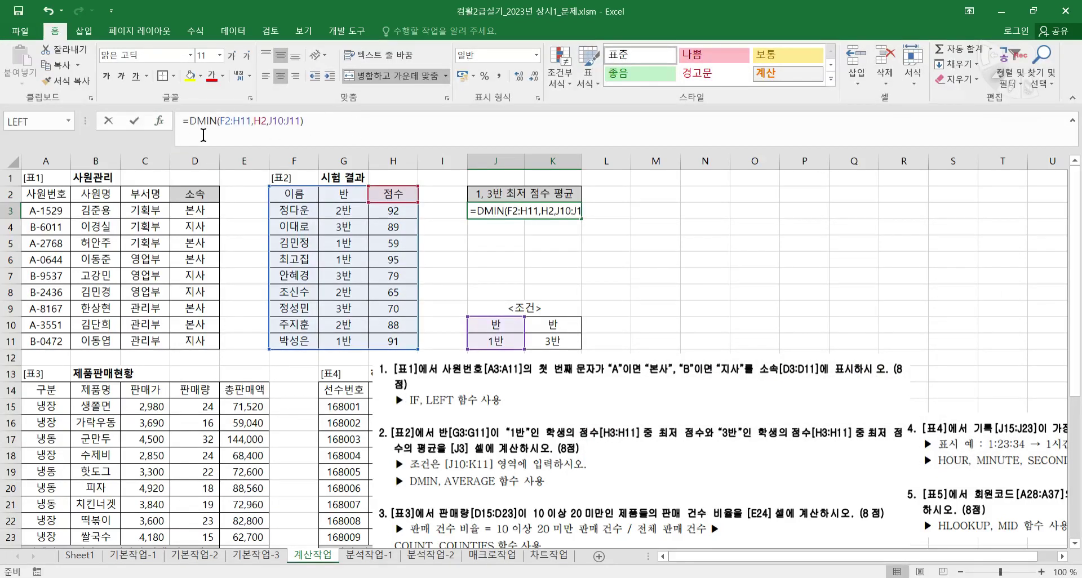
left_click_drag(193, 121, 304, 121)
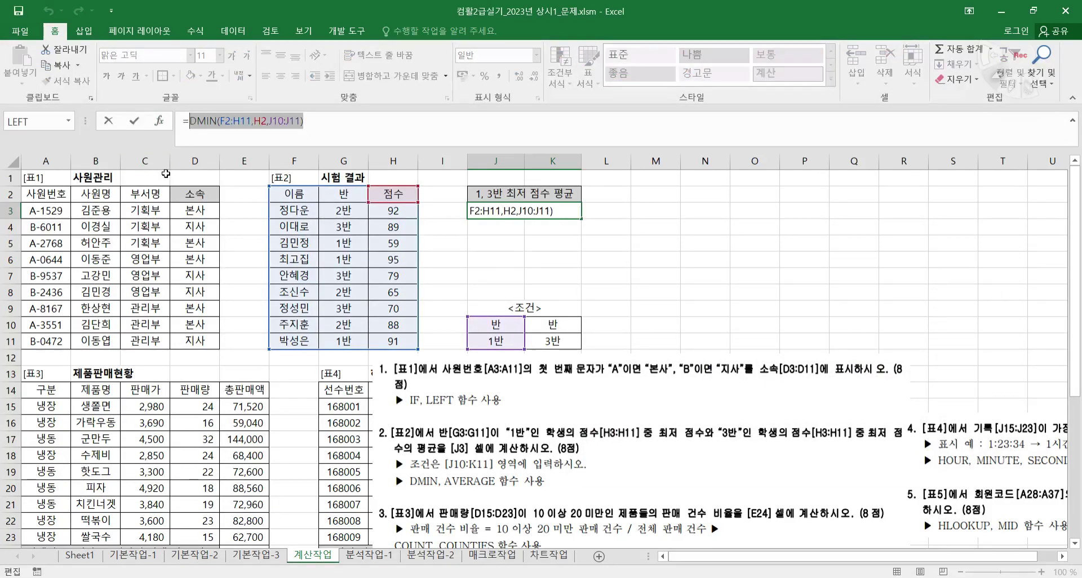
right_click(217, 120)
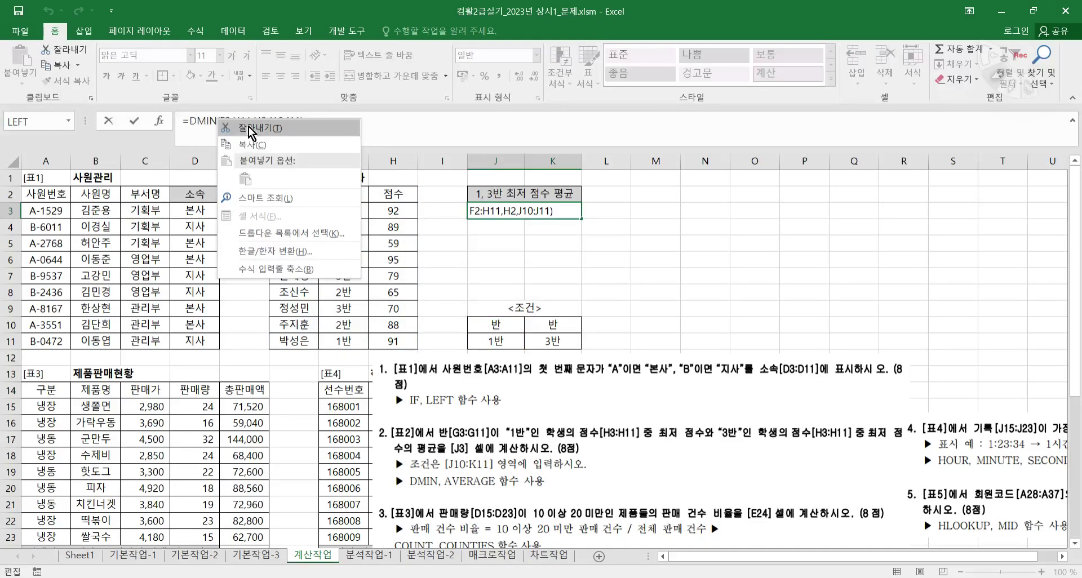
left_click(250, 129)
type("A")
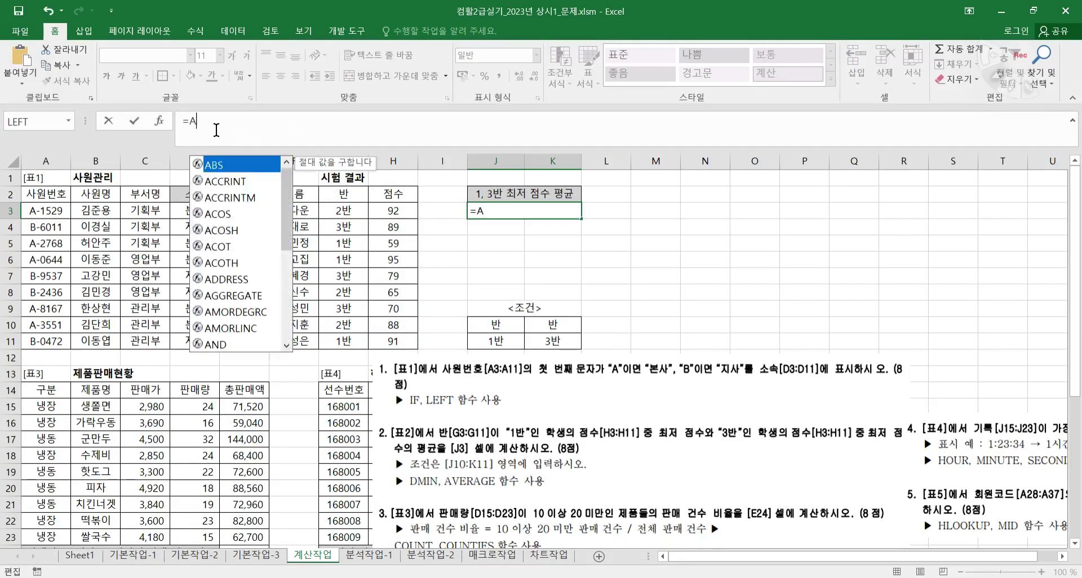
type("V")
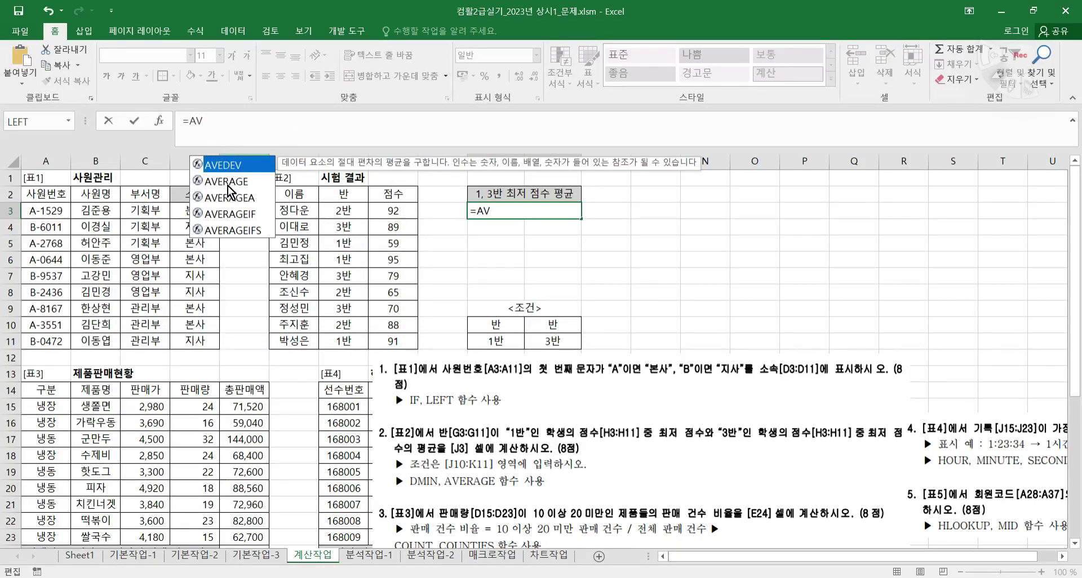
key("Tab")
left_click(159, 123)
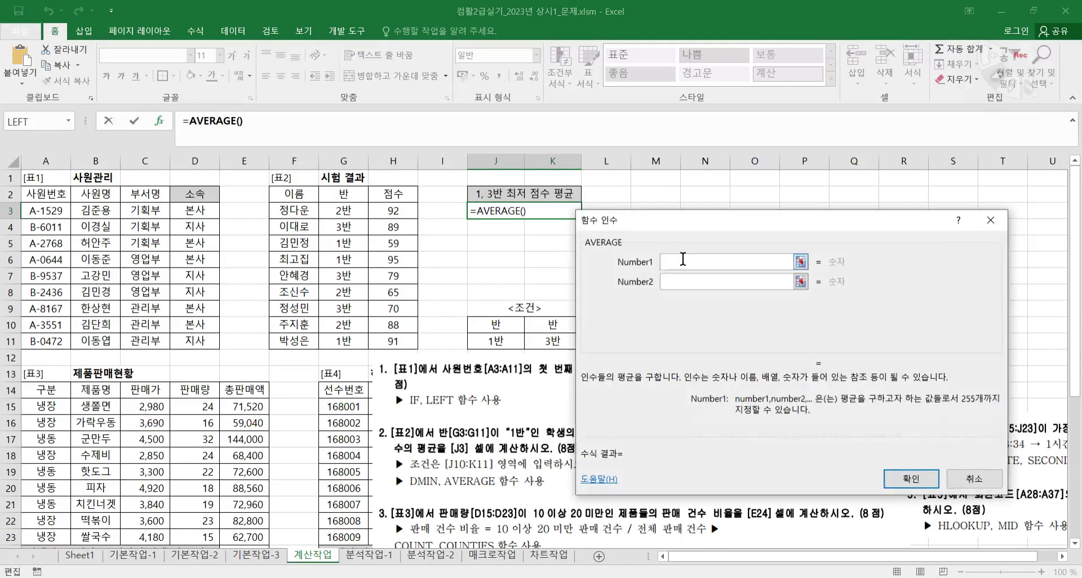
- Paste the cut DMIN expression into both Number1 and Number2 of AVERAGE, and place the dialog clear of the 조건 area
key("ctrl+v")
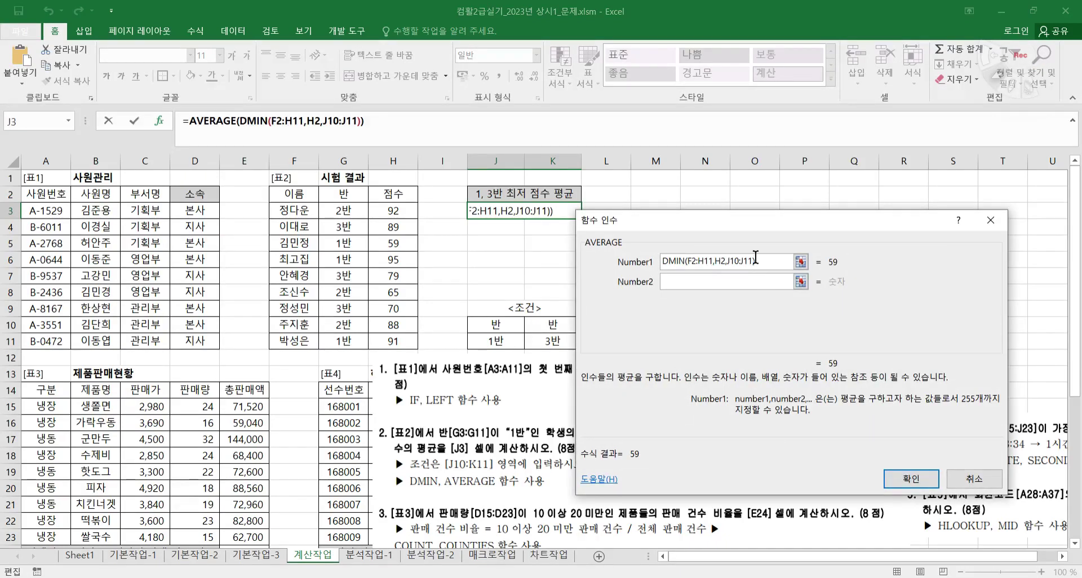
left_click_drag(745, 228, 556, 243)
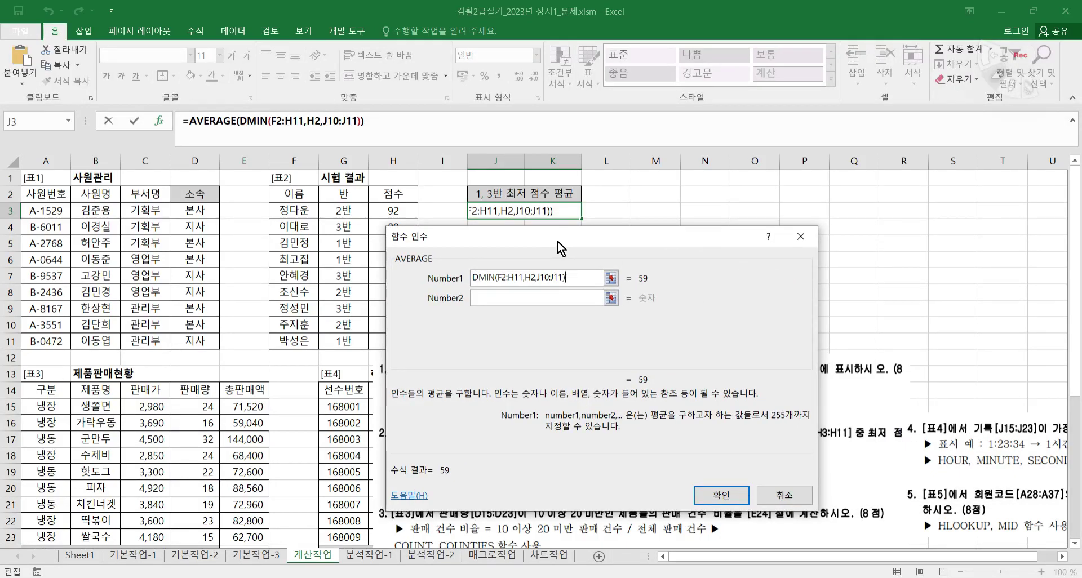
left_click(536, 299)
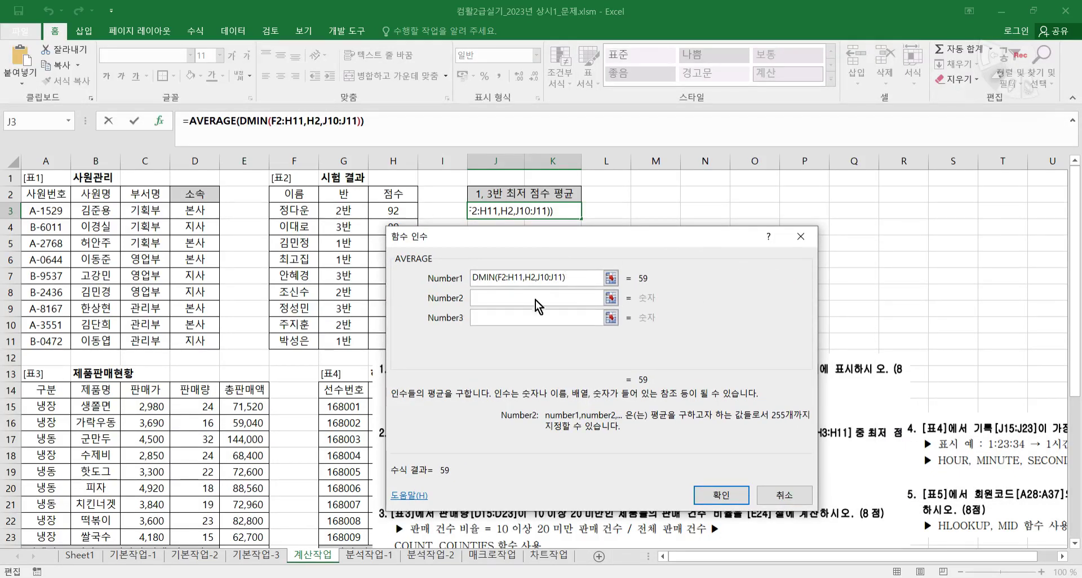
left_click(583, 284)
key("ctrl+v")
left_click_drag(555, 245, 775, 228)
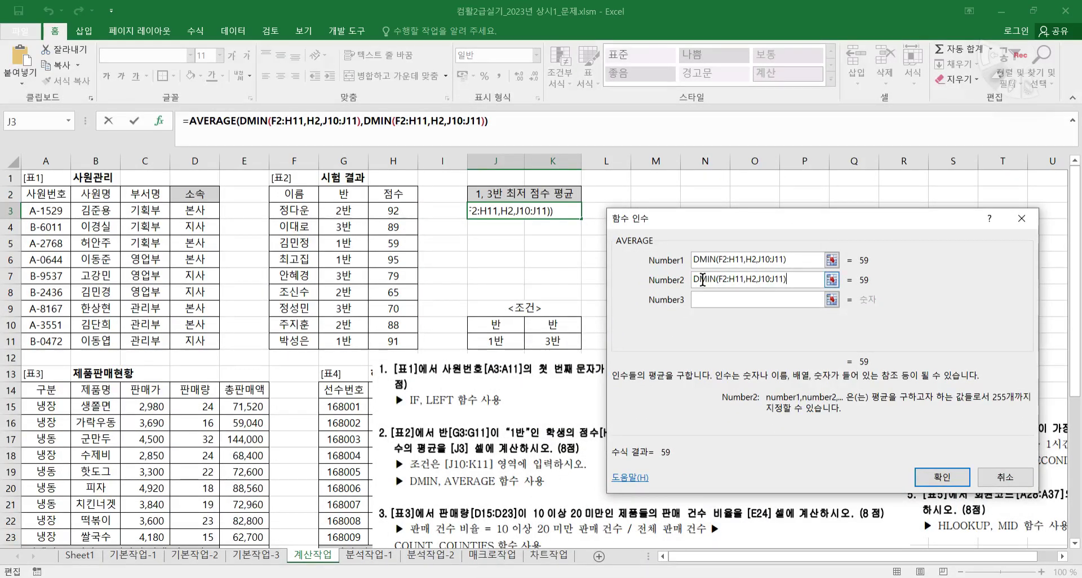
- Change the criteria of the second DMIN to K10:K11, return to the AVERAGE arguments and confirm the J3 formula
left_click(374, 125)
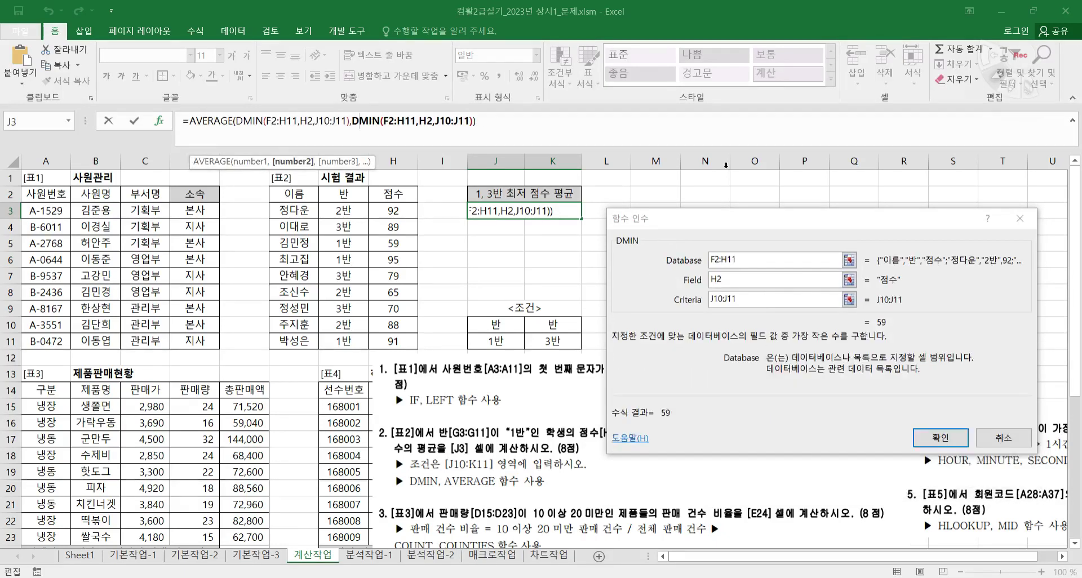
left_click(751, 298)
left_click_drag(545, 325, 549, 341)
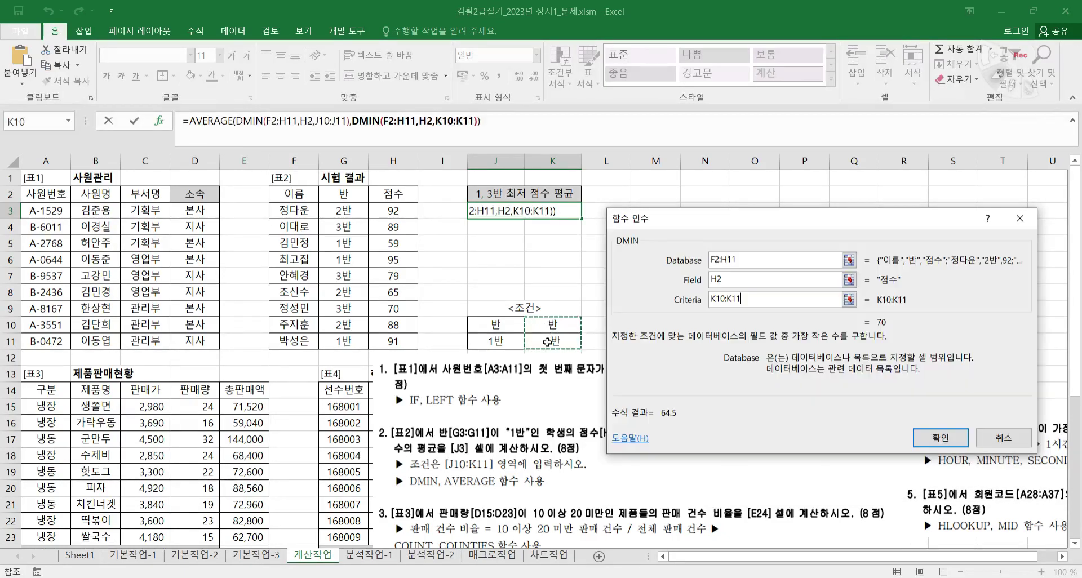
left_click(197, 120)
left_click(800, 260)
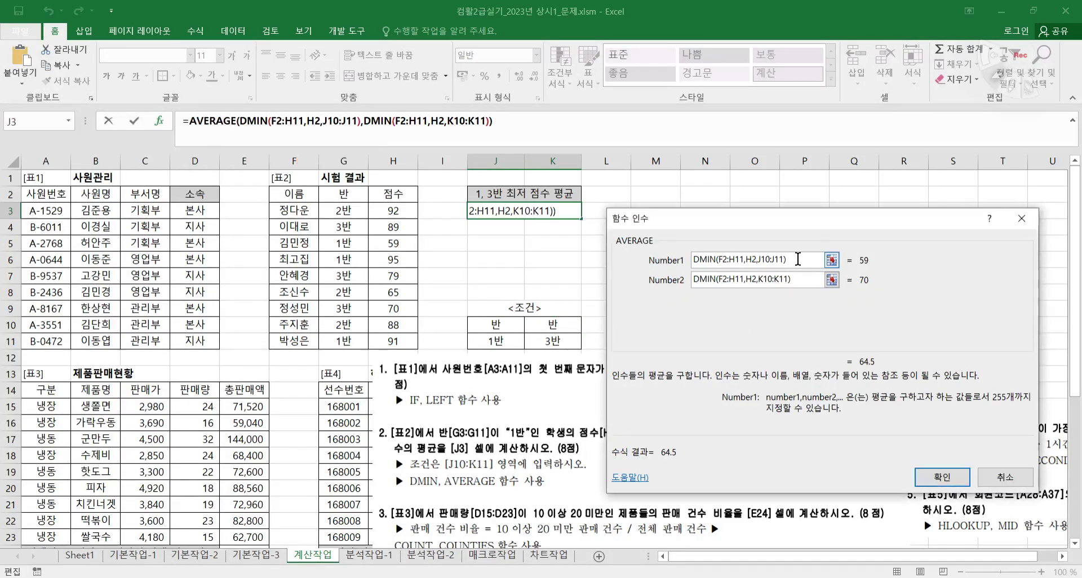
double_click(699, 259)
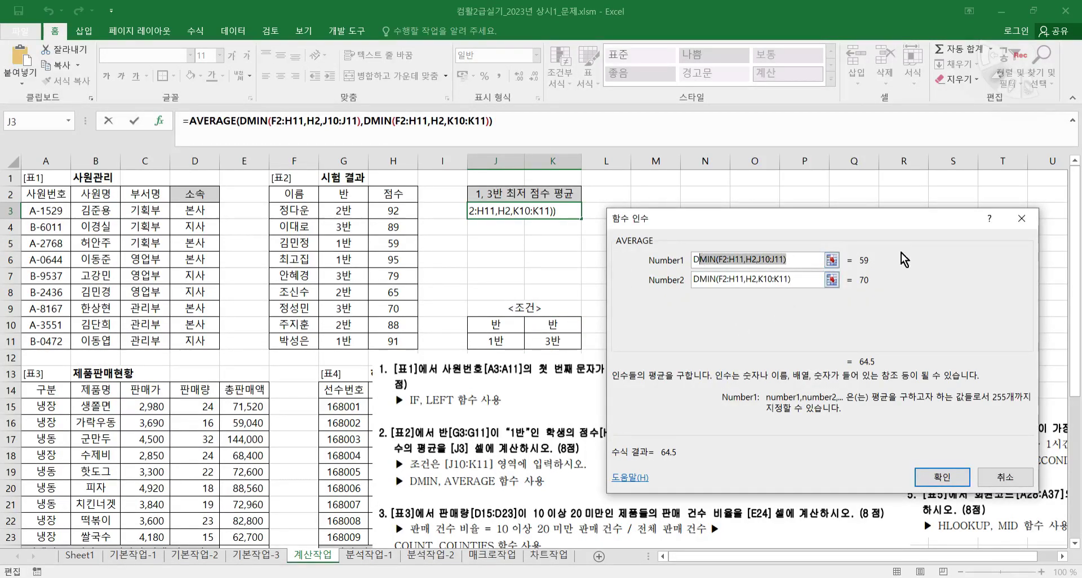
left_click_drag(806, 277, 663, 293)
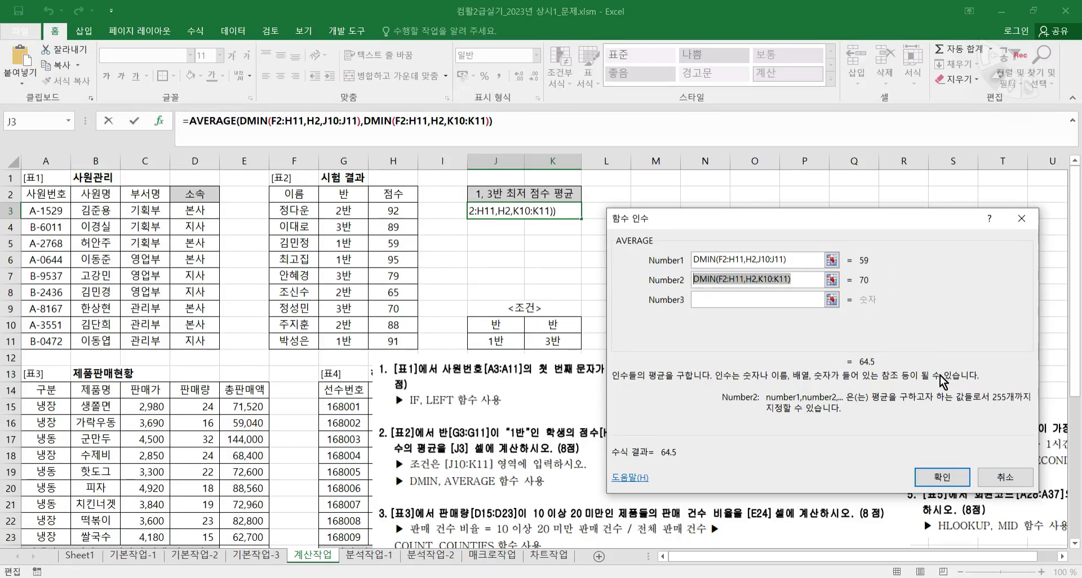
left_click(947, 488)
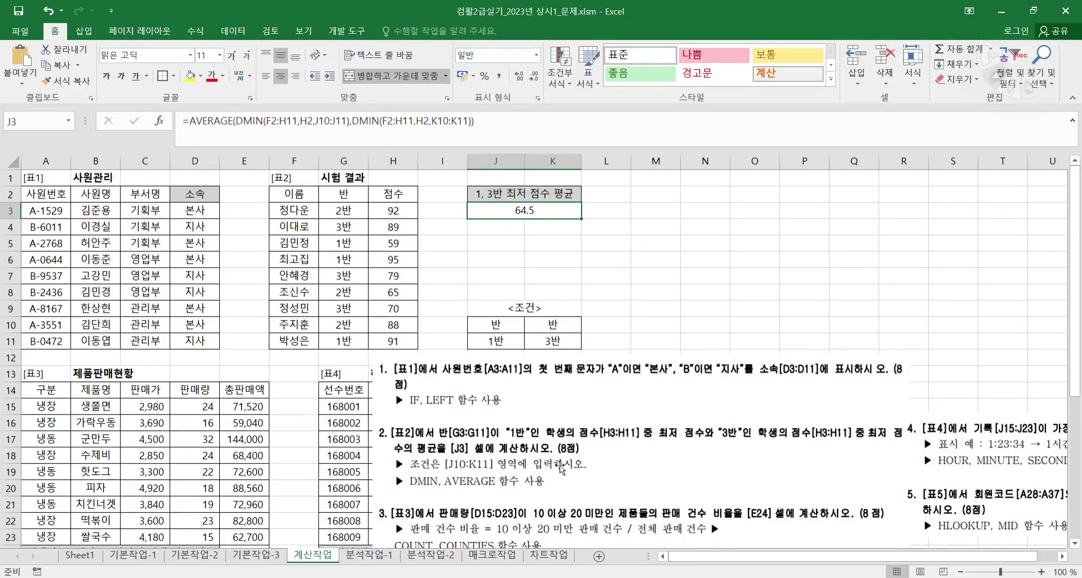
- Move the picture with tasks 1 to 3 beside 표3, below the 조건 area
left_click_drag(581, 469, 602, 293)
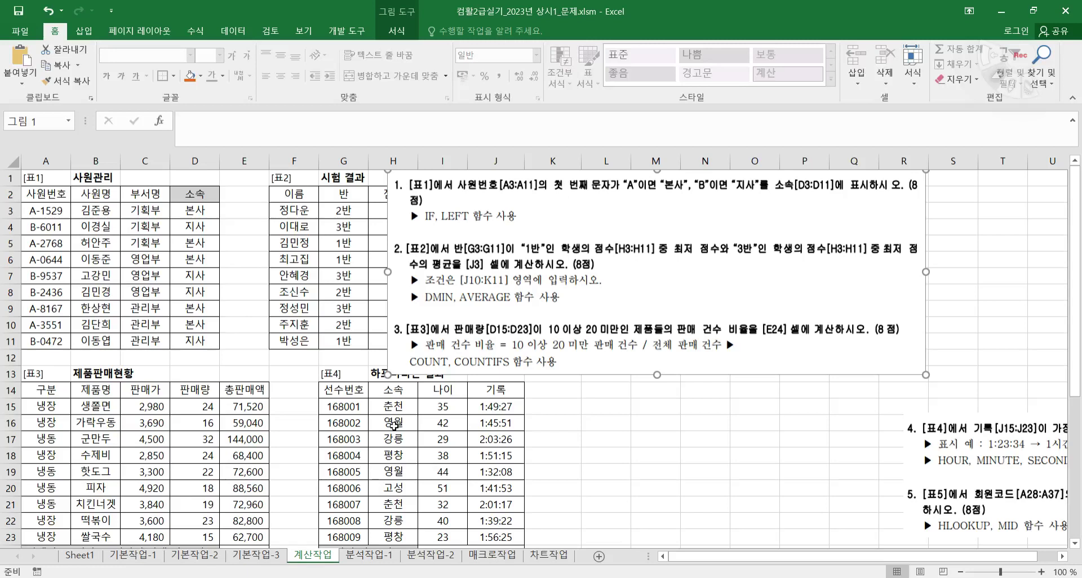
scroll(394, 426, "down", 2)
left_click_drag(535, 216, 445, 405)
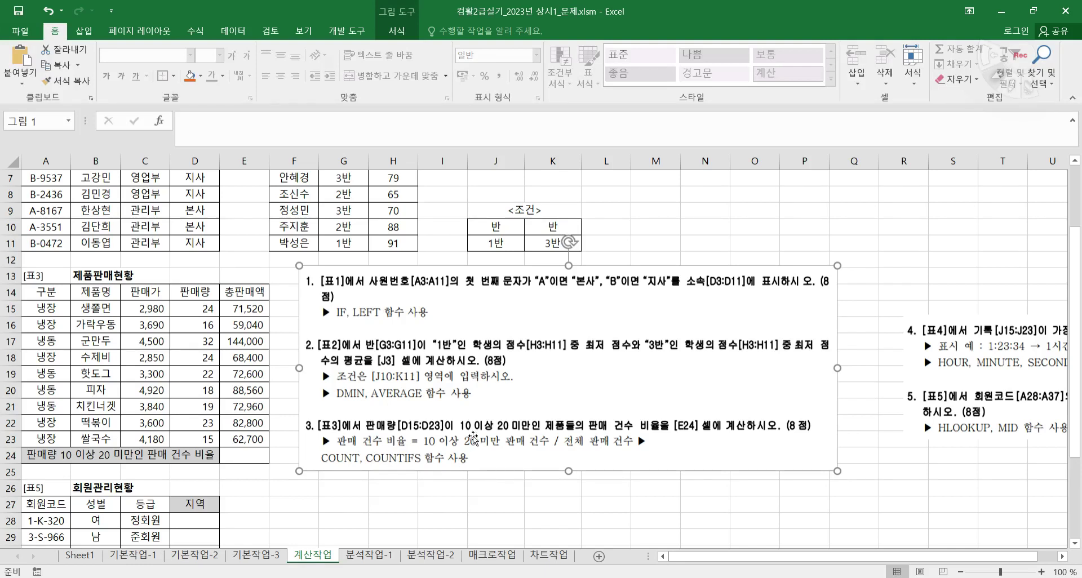
- Mark the 판매량 range, the 10 이상 and 20 미만 conditions, the ratio formula and COUNTIFS in task 3, and clear the marks
key("ctrl+2")
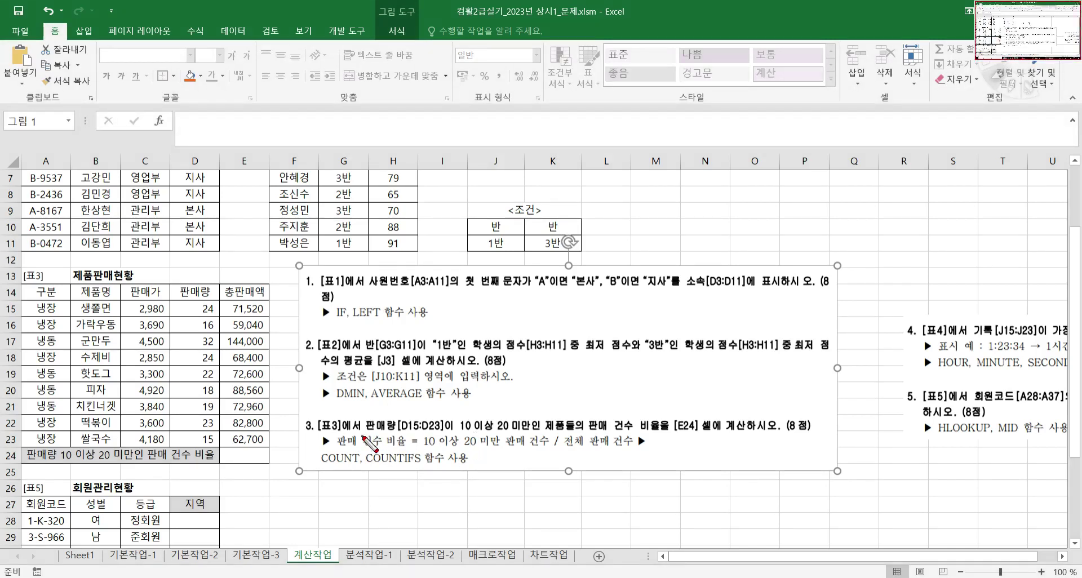
mouse_move(362, 434)
left_mouse_down()
mouse_move(524, 433)
mouse_move(464, 439)
mouse_move(457, 411)
mouse_move(499, 431)
mouse_move(495, 443)
mouse_move(533, 442)
mouse_move(496, 439)
mouse_move(520, 406)
mouse_move(530, 439)
left_mouse_up()
left_click_drag(480, 404, 528, 401)
mouse_move(540, 365)
left_mouse_down()
mouse_move(578, 367)
mouse_move(566, 397)
left_mouse_up()
mouse_move(571, 381)
left_mouse_down()
mouse_move(582, 402)
mouse_move(600, 391)
left_mouse_up()
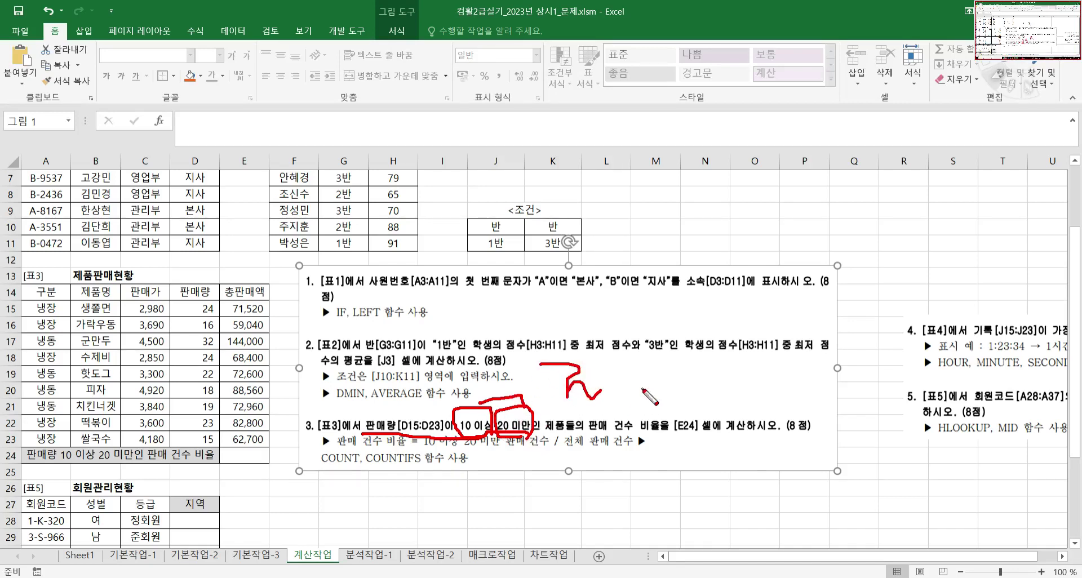
left_click_drag(581, 438, 623, 434)
left_click_drag(365, 466, 431, 463)
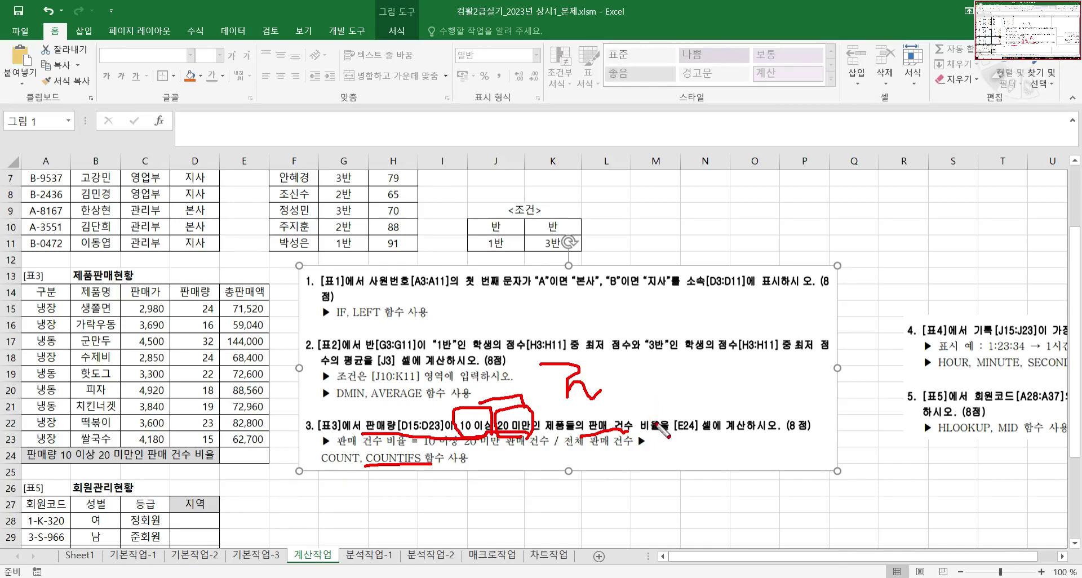
left_click_drag(426, 451, 637, 452)
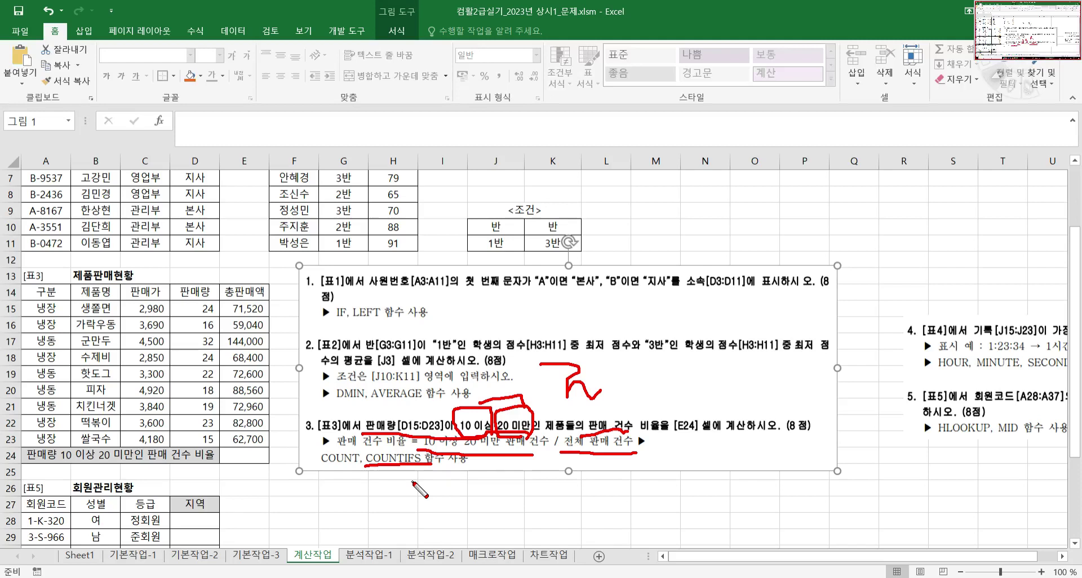
key("Escape")
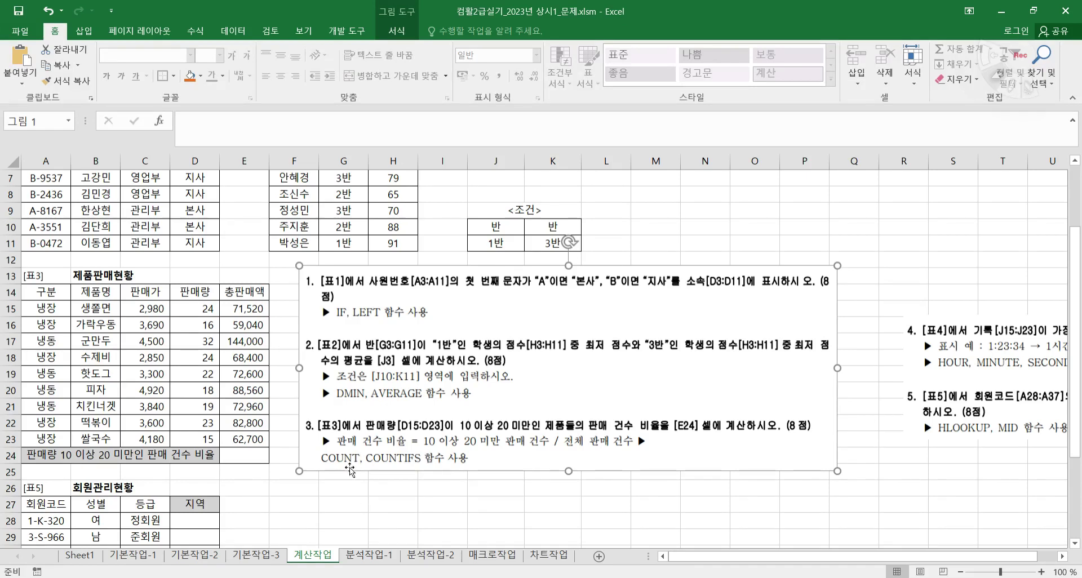
- Start a COUNTIFS formula in cell E24 and open its function arguments dialog, placed closer to 표3
left_click(256, 458)
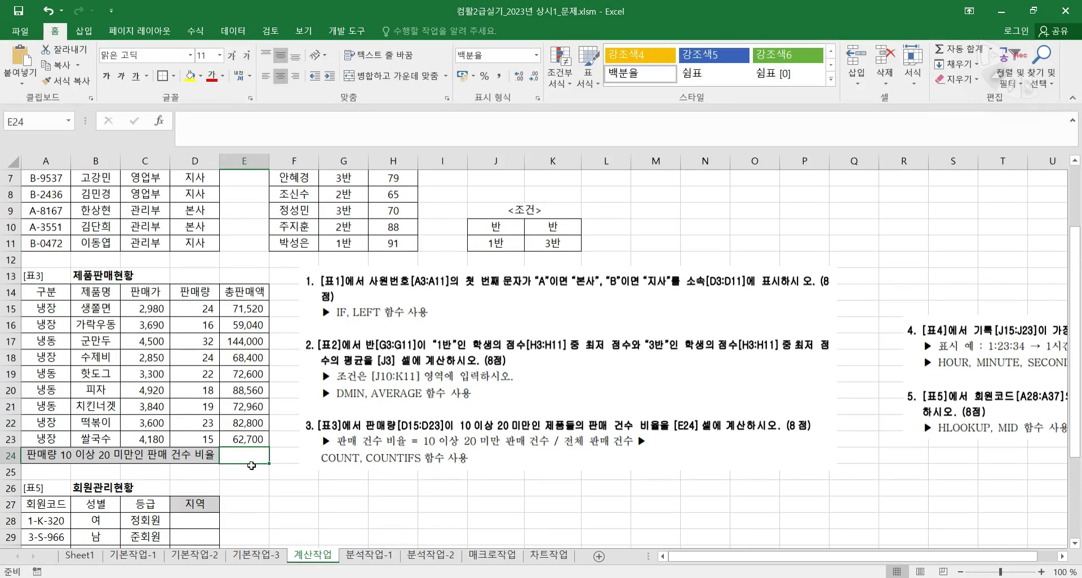
type("=COU")
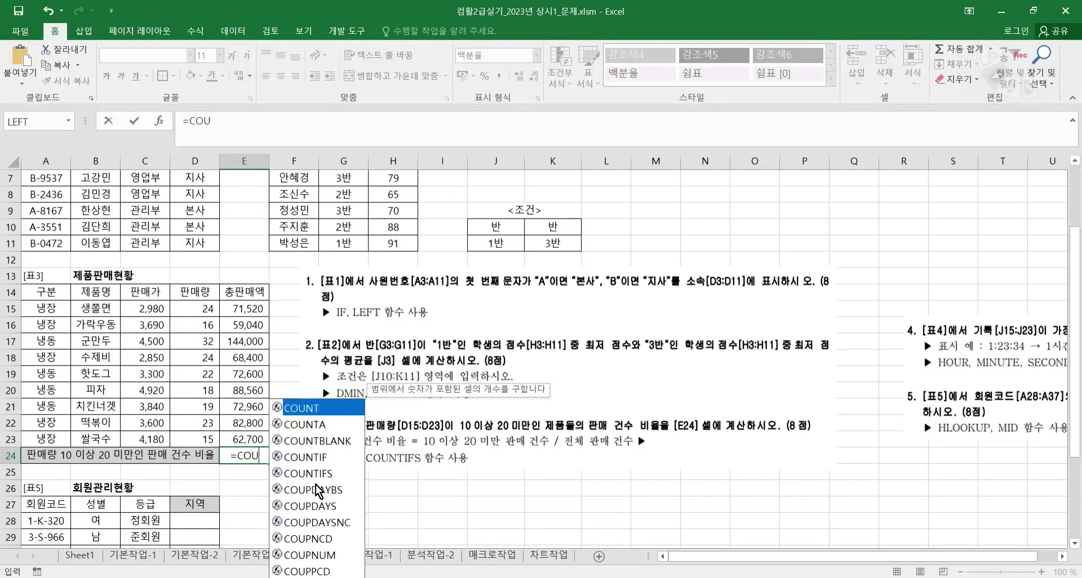
double_click(317, 473)
left_click(162, 122)
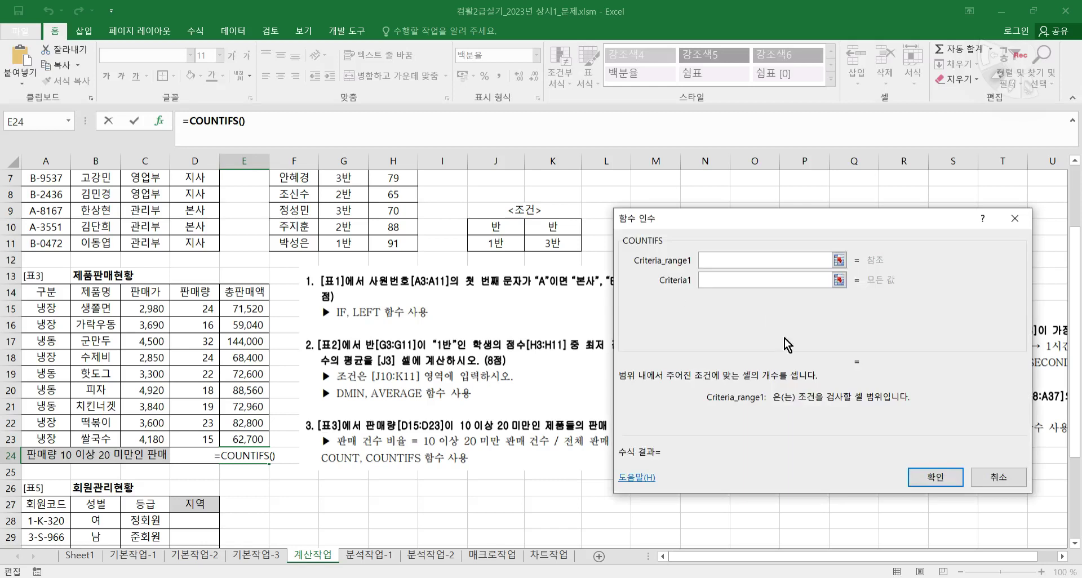
left_click_drag(640, 227, 533, 257)
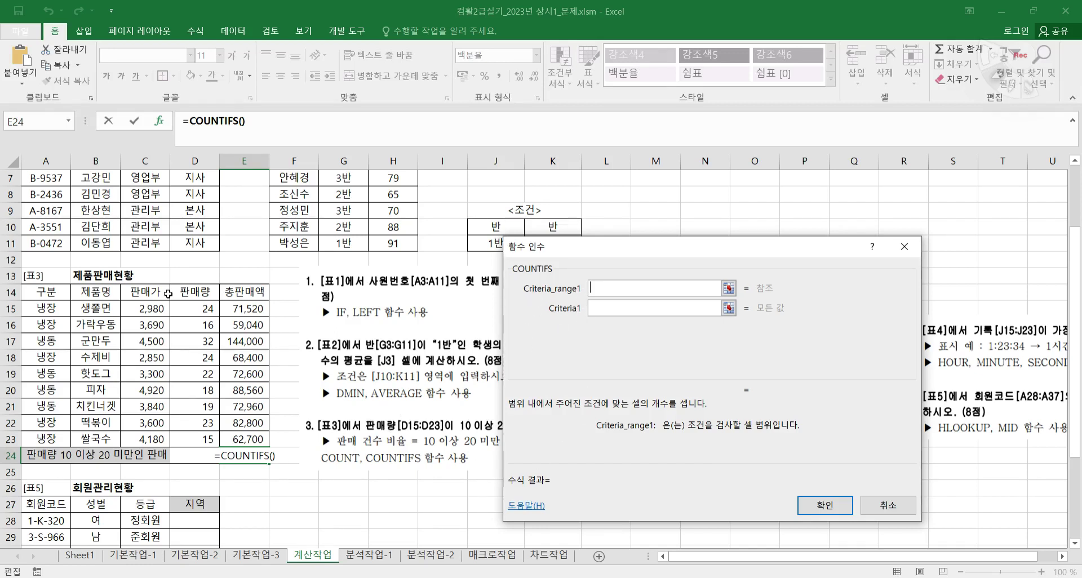
- Set the first COUNTIFS criteria range to D15:D23 and its criterion to ">=10"
left_click_drag(175, 309, 197, 440)
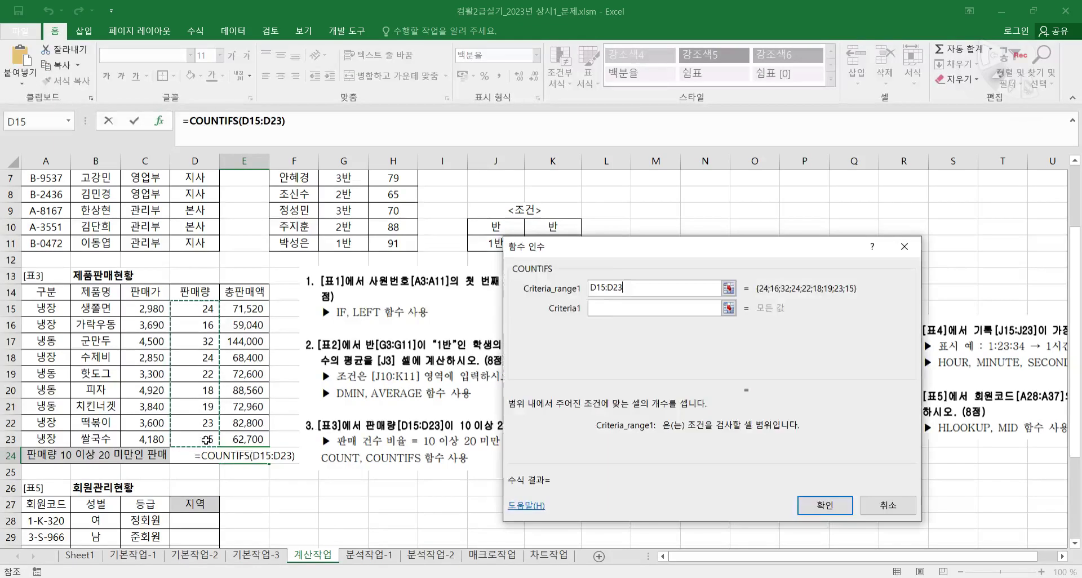
left_click(606, 308)
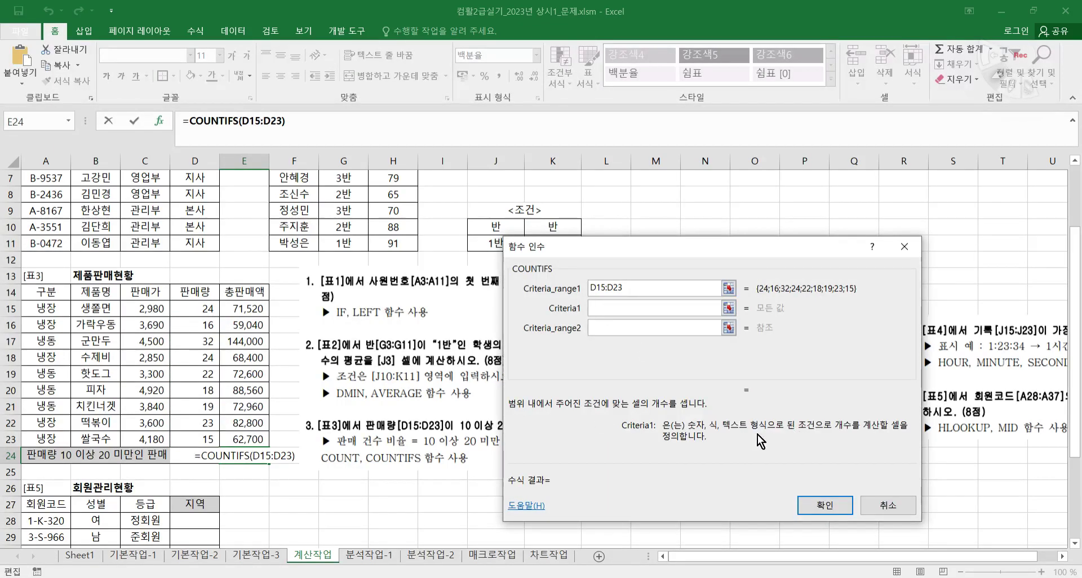
type("\"")
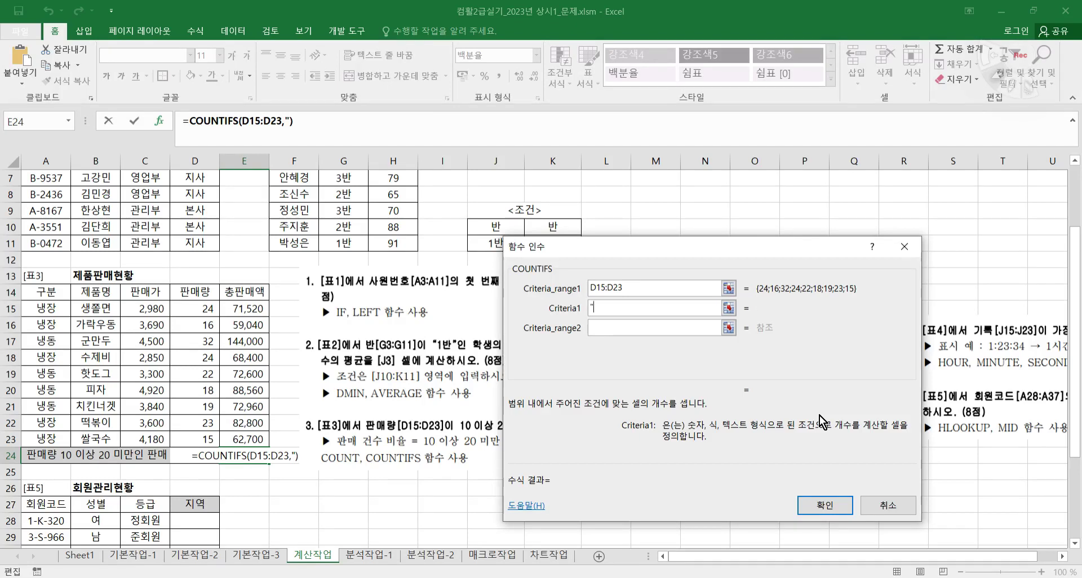
type(">=10")
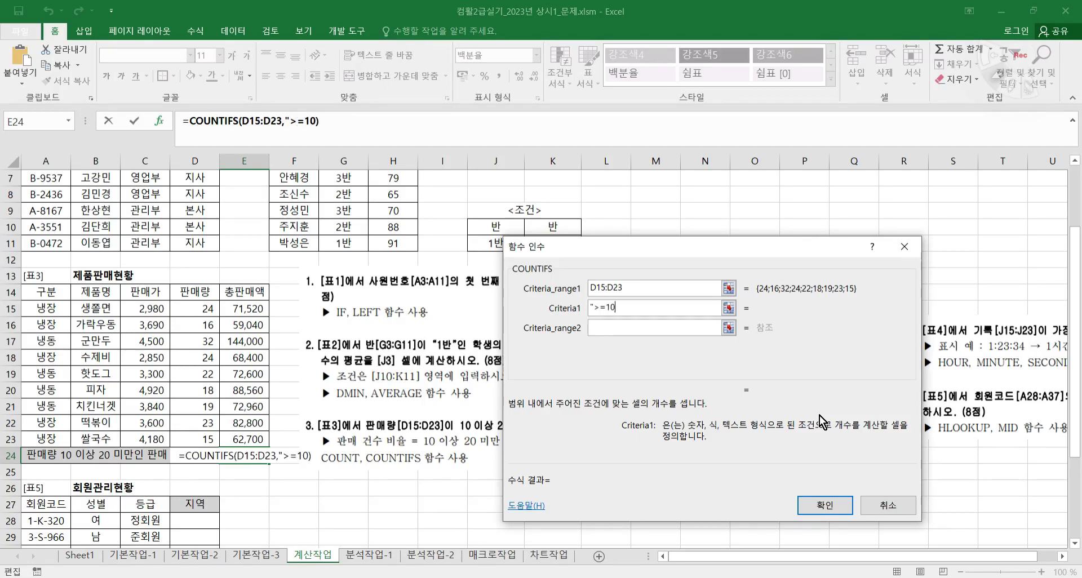
type("\"")
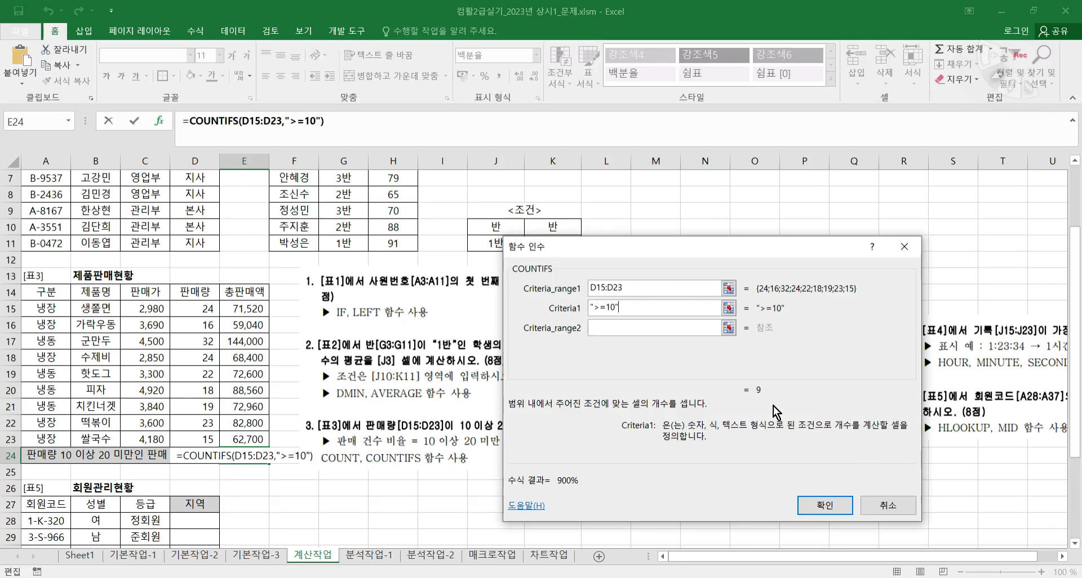
- Add D15:D23 as the second COUNTIFS criteria range with the criterion "<20" and confirm the function in E24
left_click(648, 326)
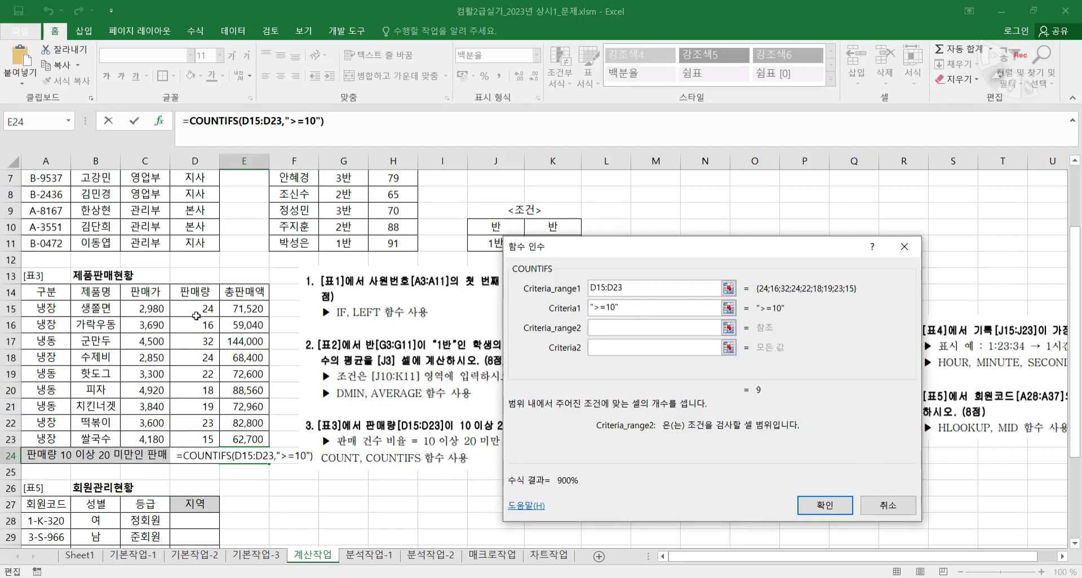
left_click_drag(194, 309, 195, 440)
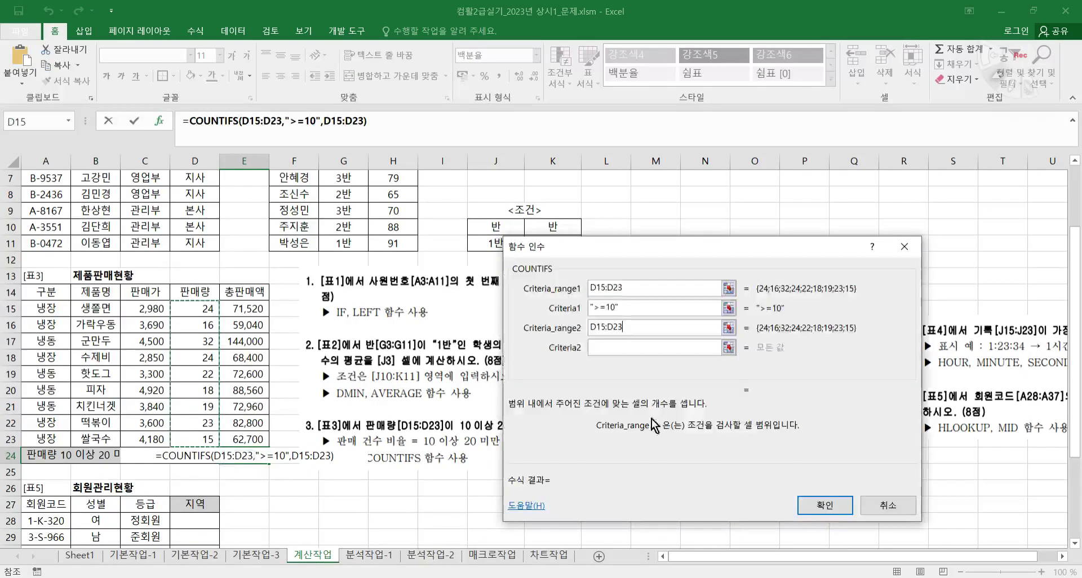
left_click(614, 350)
type("\"")
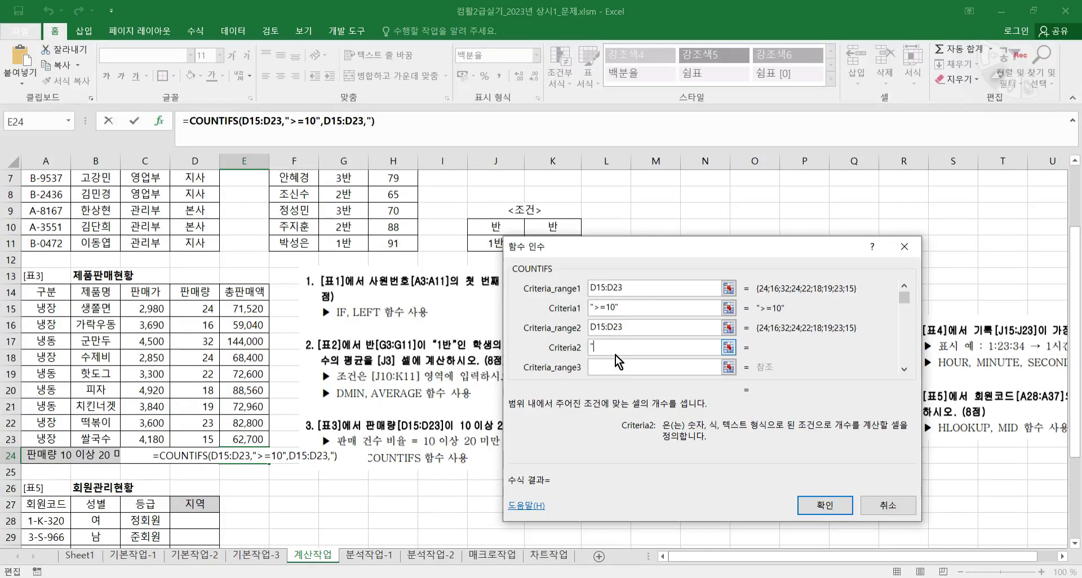
type("<20\"")
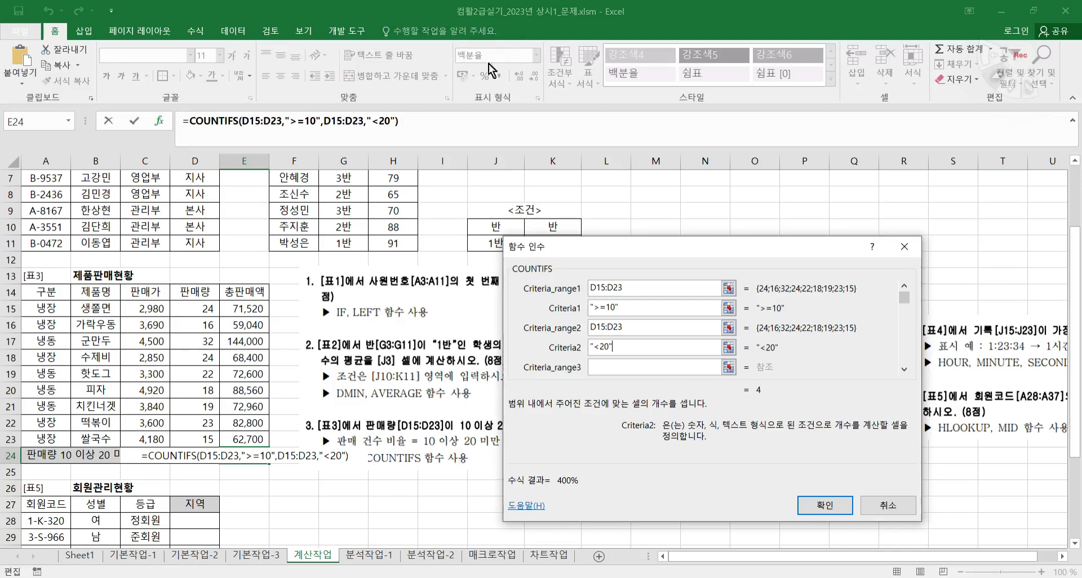
left_click(822, 508)
- Divide the COUNTIFS expression in E24 by COUNT of D15:D23 and confirm the formula
left_click(428, 123)
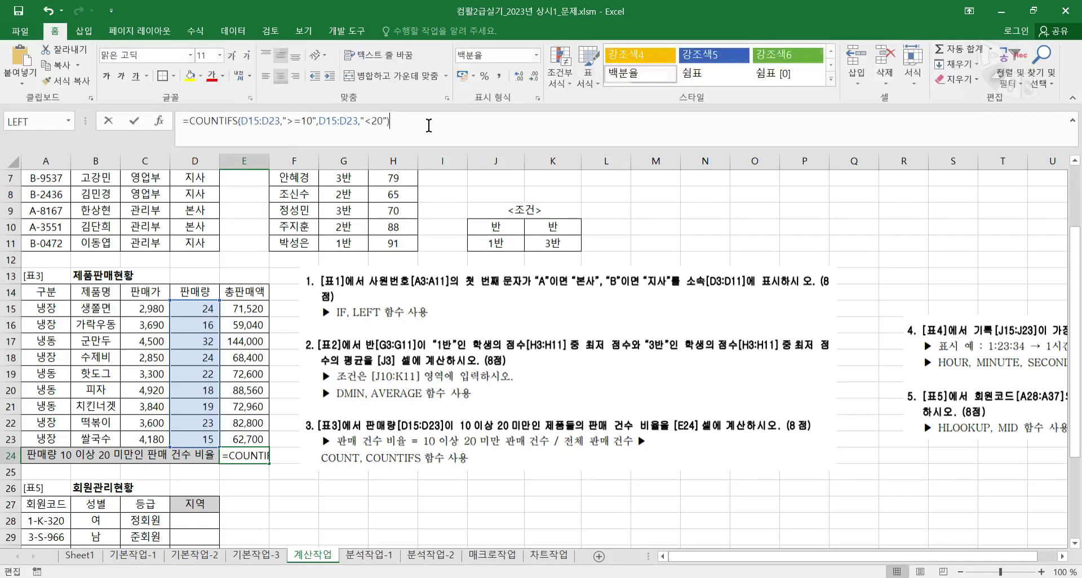
type("/")
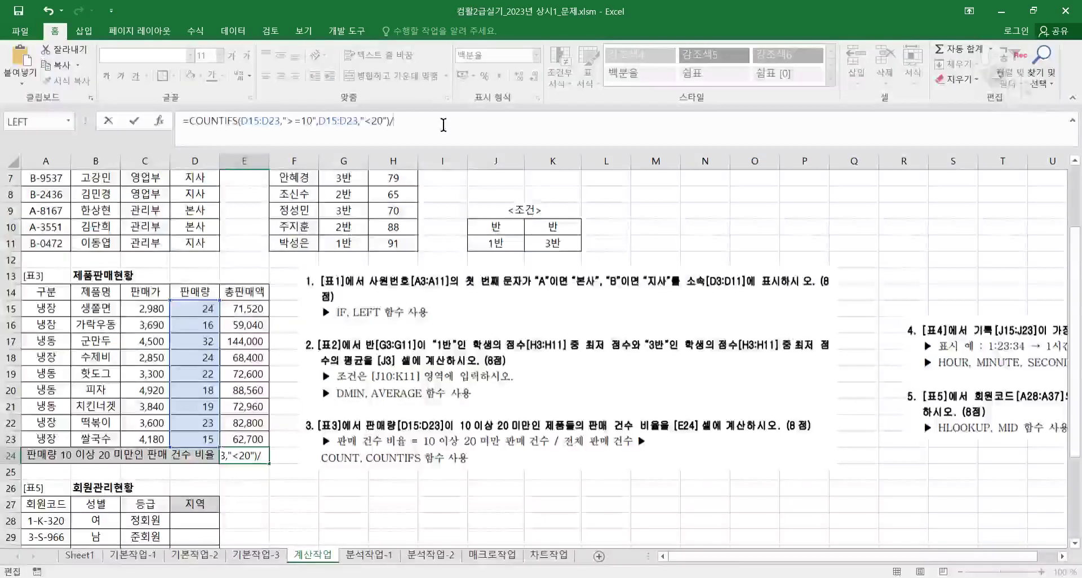
type("CO")
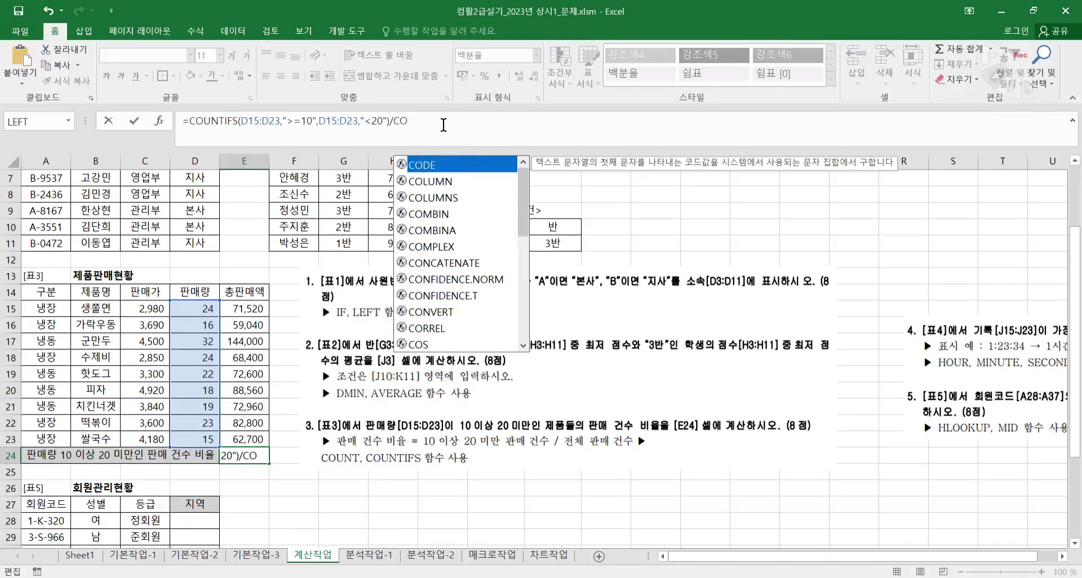
type("U")
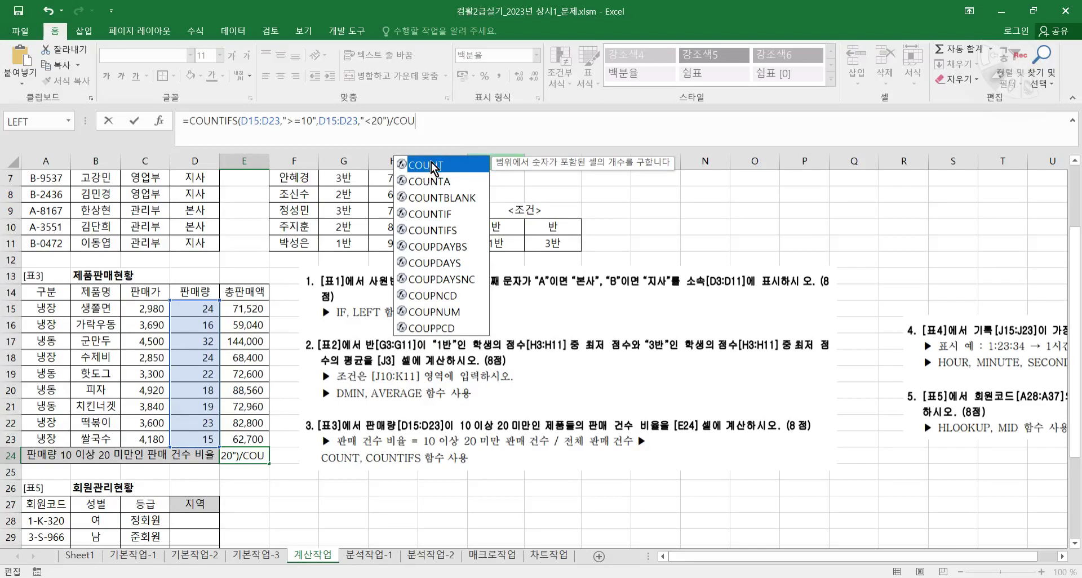
key("Tab")
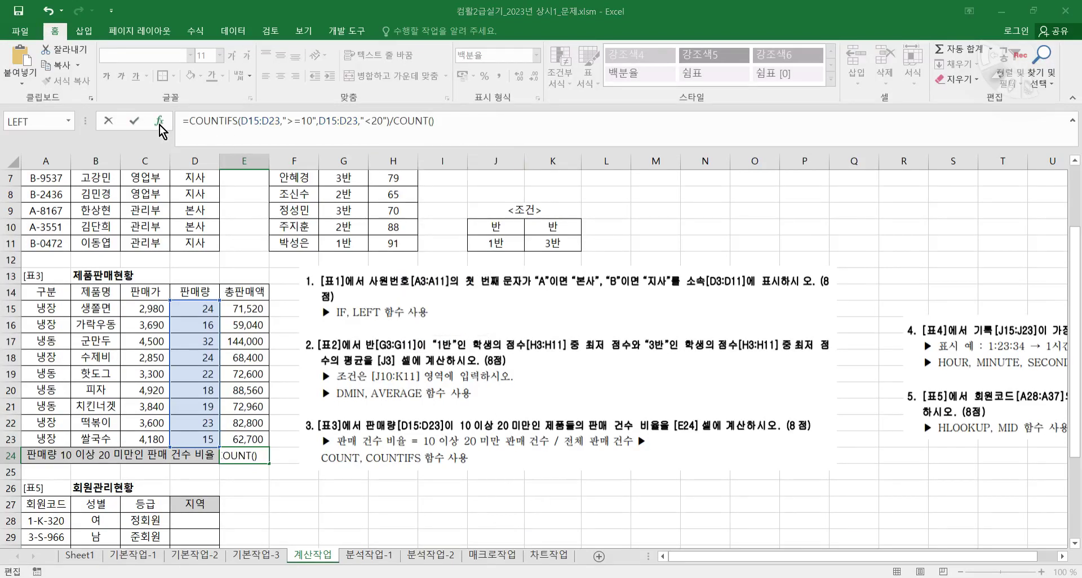
left_click(160, 121)
left_click_drag(203, 309, 203, 439)
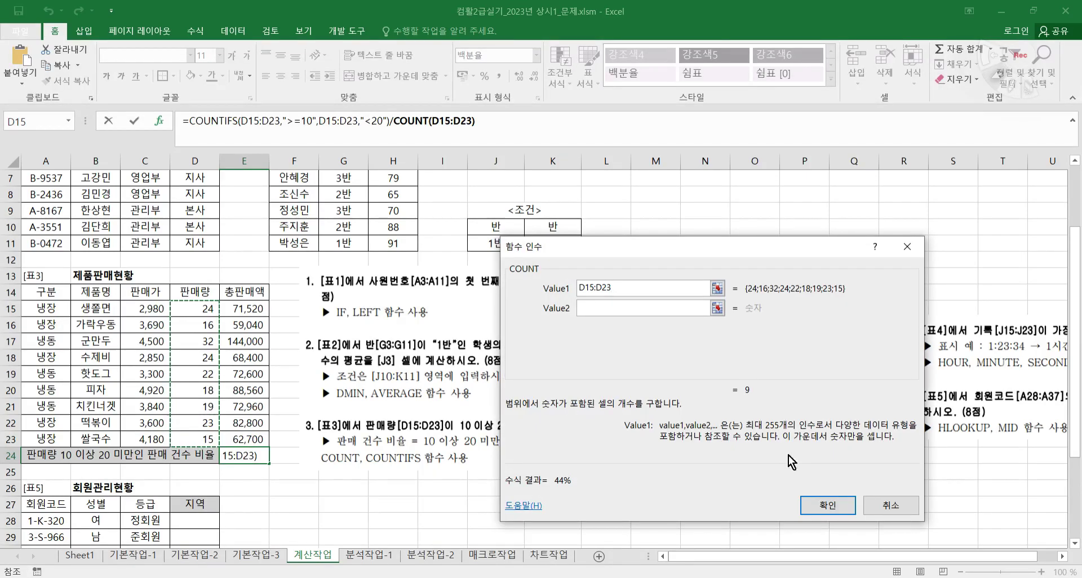
left_click(820, 504)
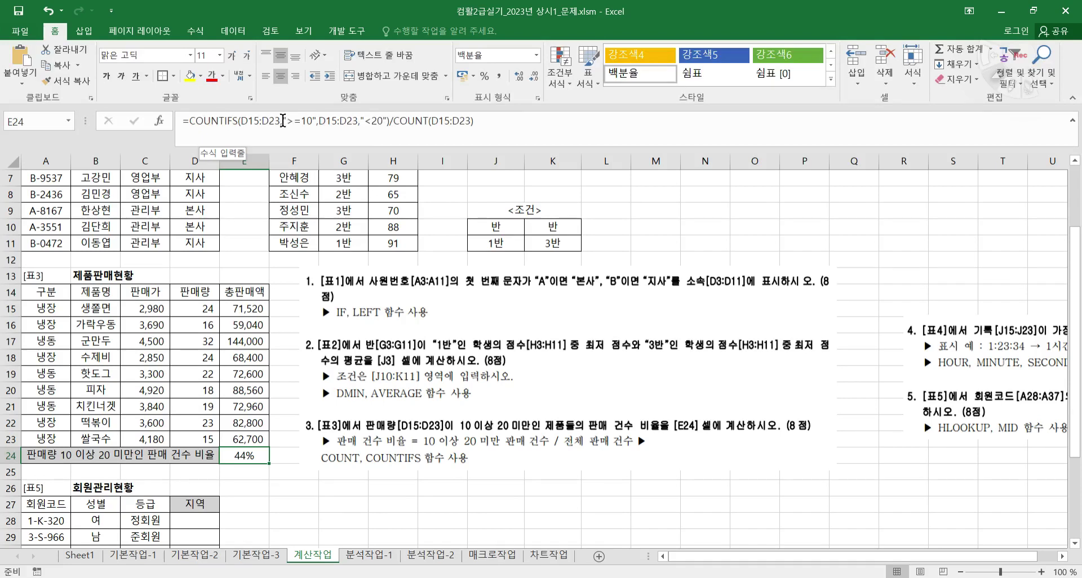
- Review the arguments of the COUNTIFS function within E24's formula and close them without changes
left_click(210, 128)
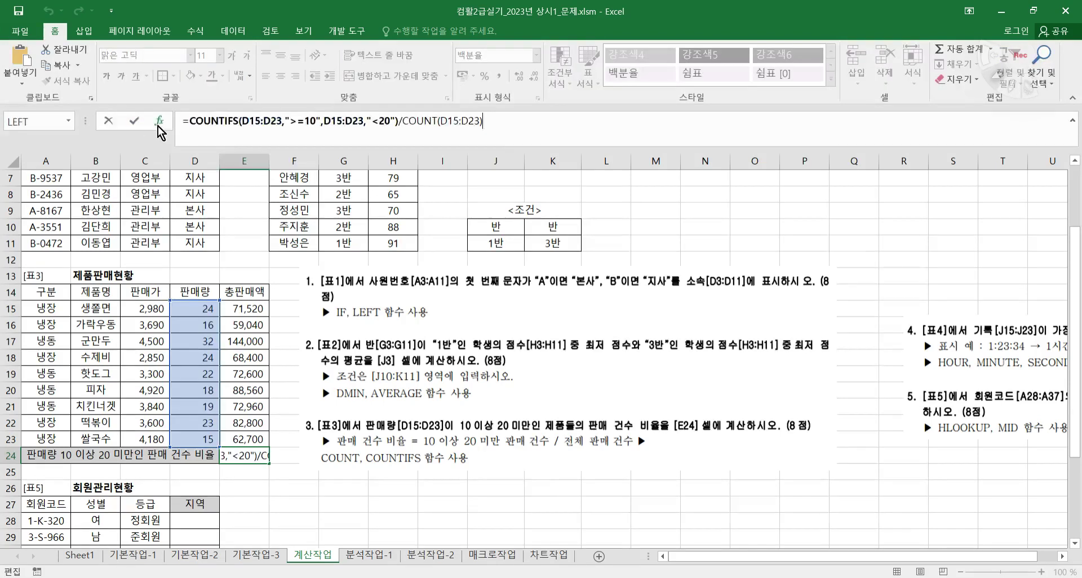
left_click(160, 121)
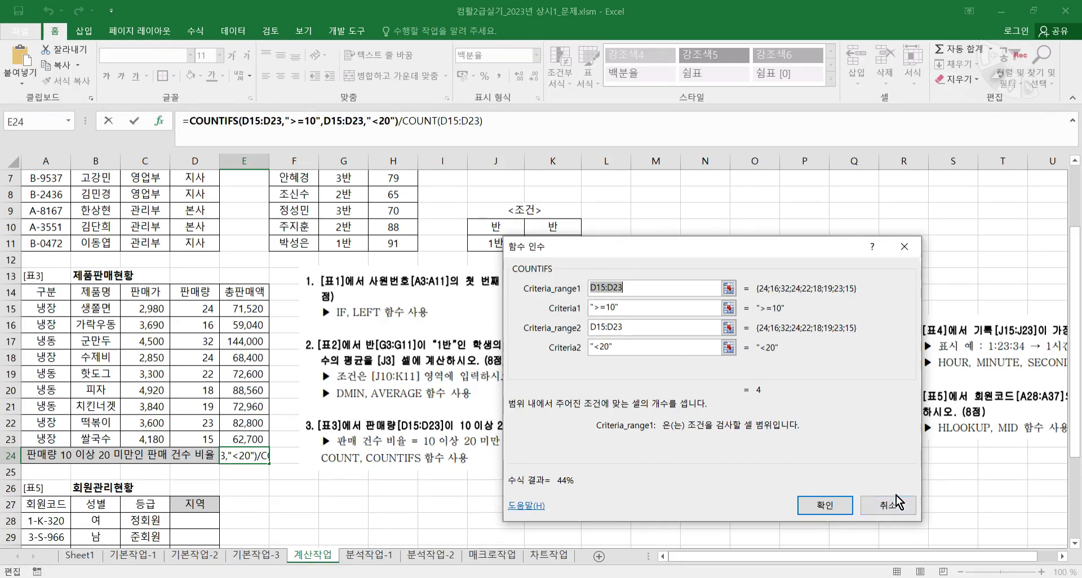
key("Return")
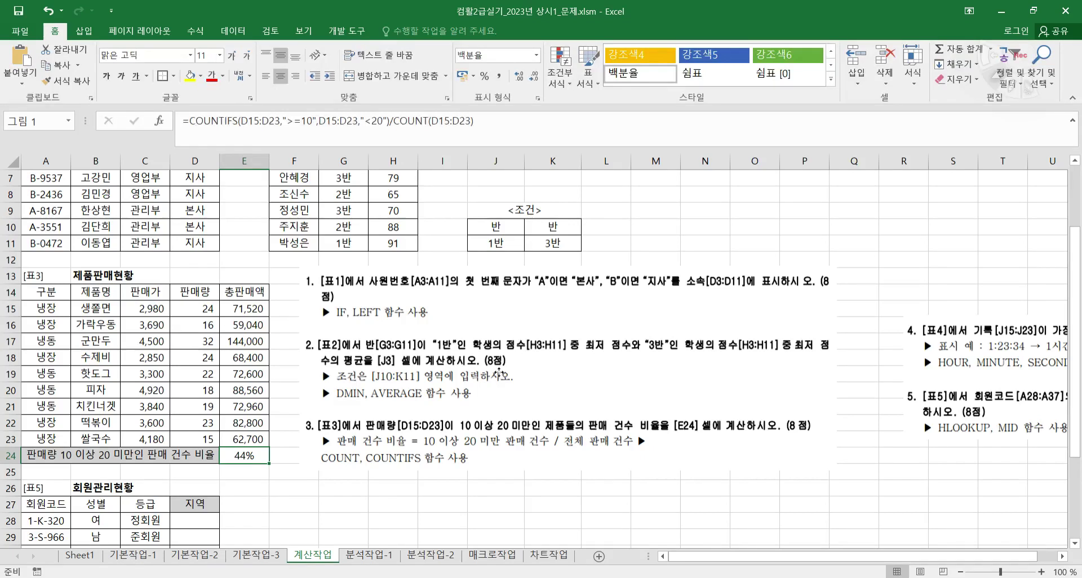
- Delete the picture with tasks 1 to 3 and move the picture with tasks 4 and 5 beside 표4
left_click(503, 375)
key("Delete")
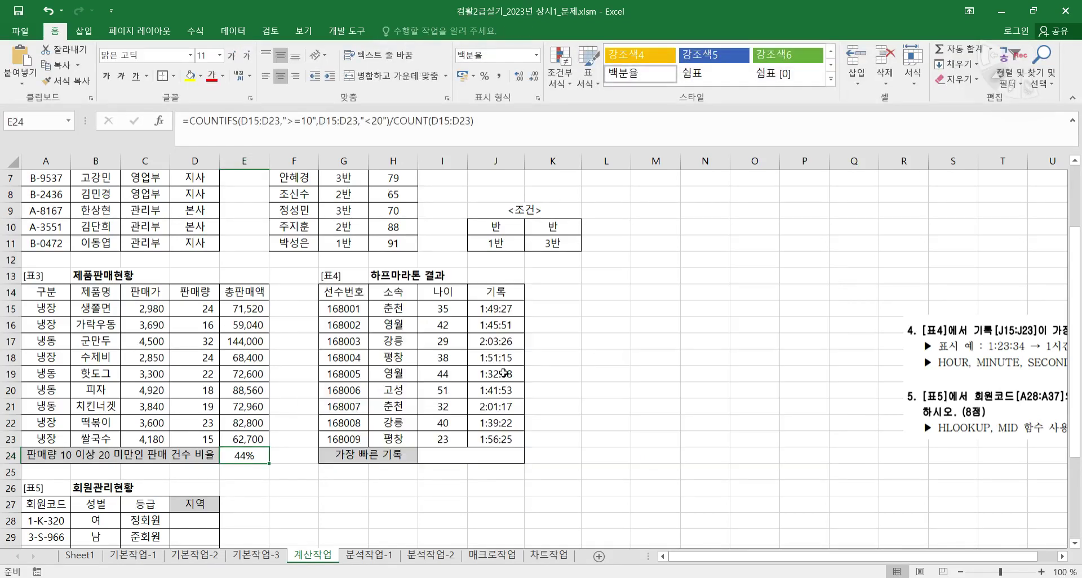
left_click_drag(949, 373, 584, 329)
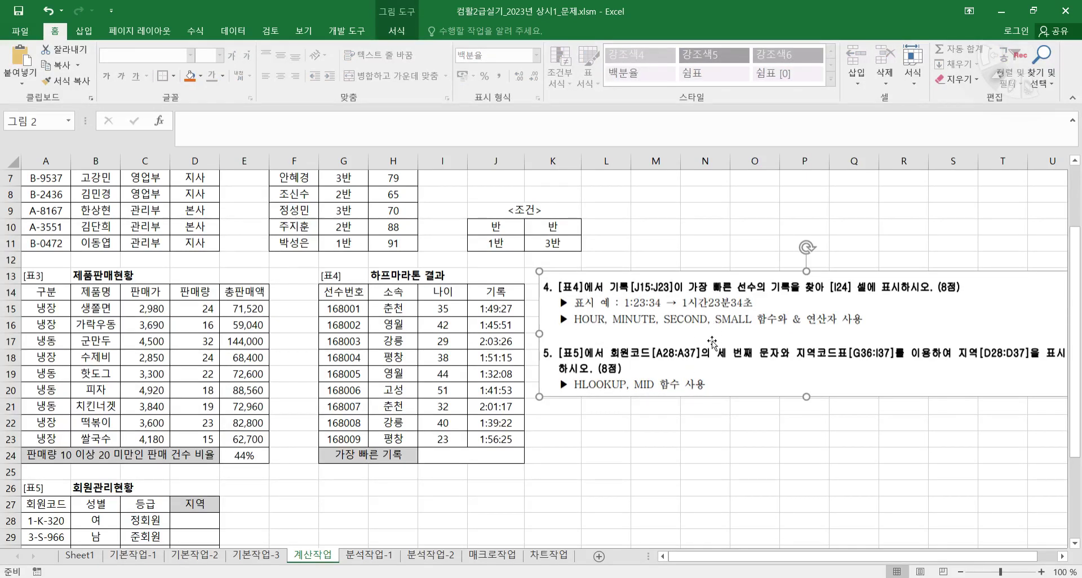
left_click_drag(716, 341, 740, 348)
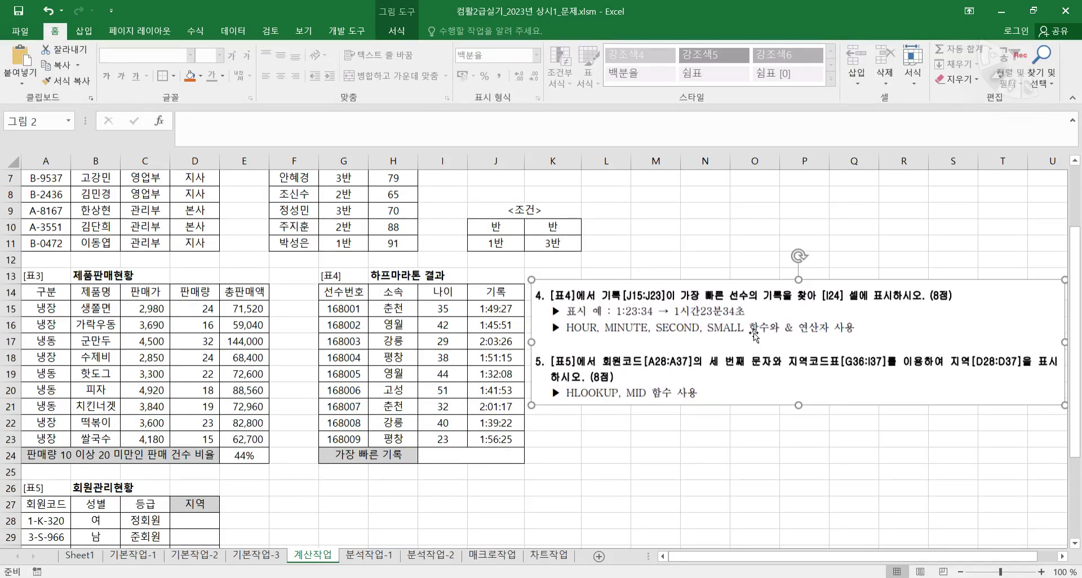
left_click(594, 423)
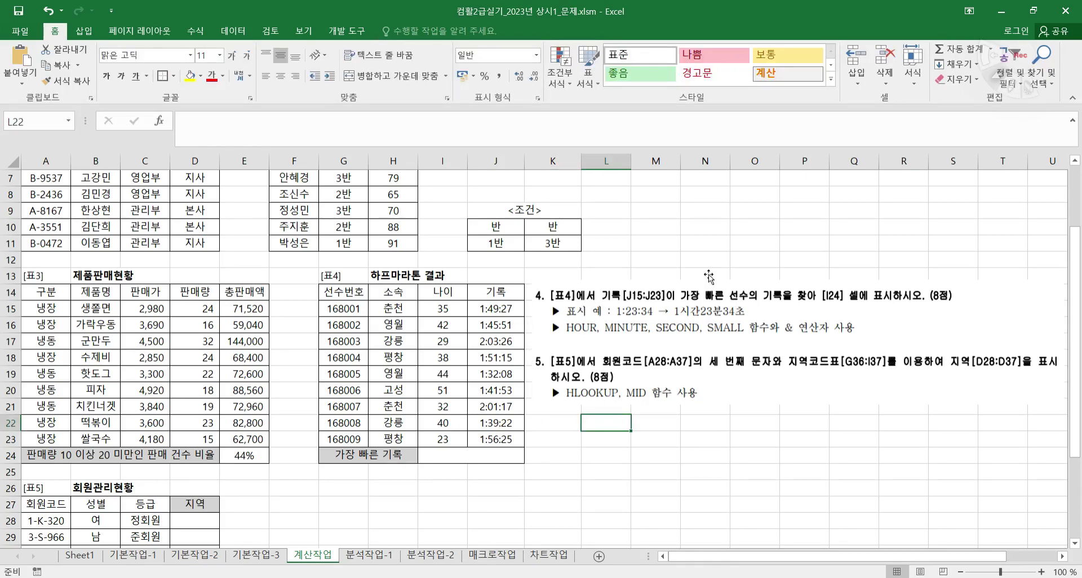
- Mark SMALL and the & operator in task 4's function hint with the screen pen, and clear the marks
key("ctrl+2")
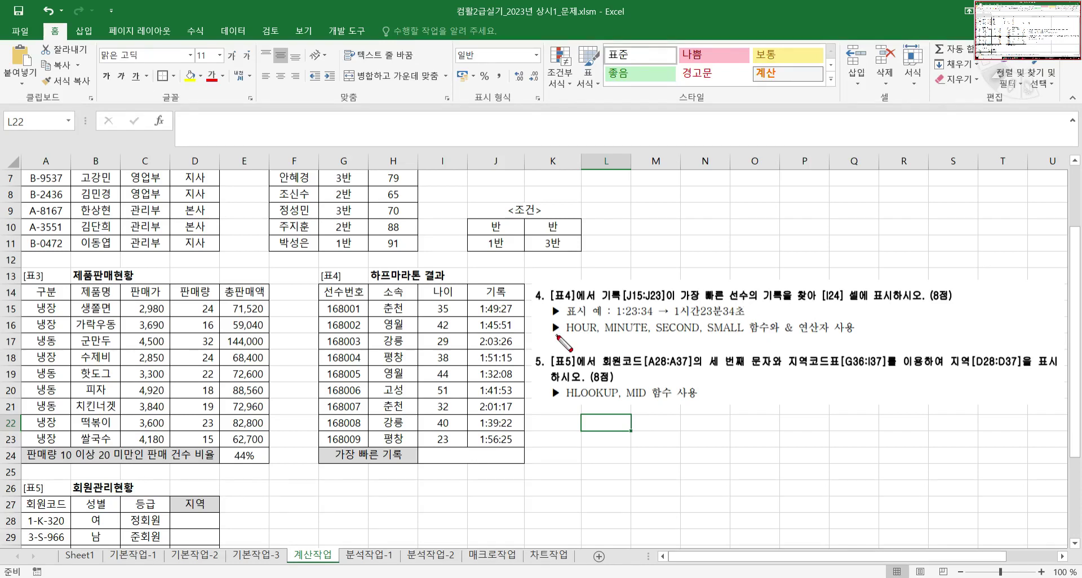
mouse_move(746, 331)
left_mouse_down()
mouse_move(703, 332)
mouse_move(724, 317)
mouse_move(752, 322)
mouse_move(732, 350)
left_mouse_up()
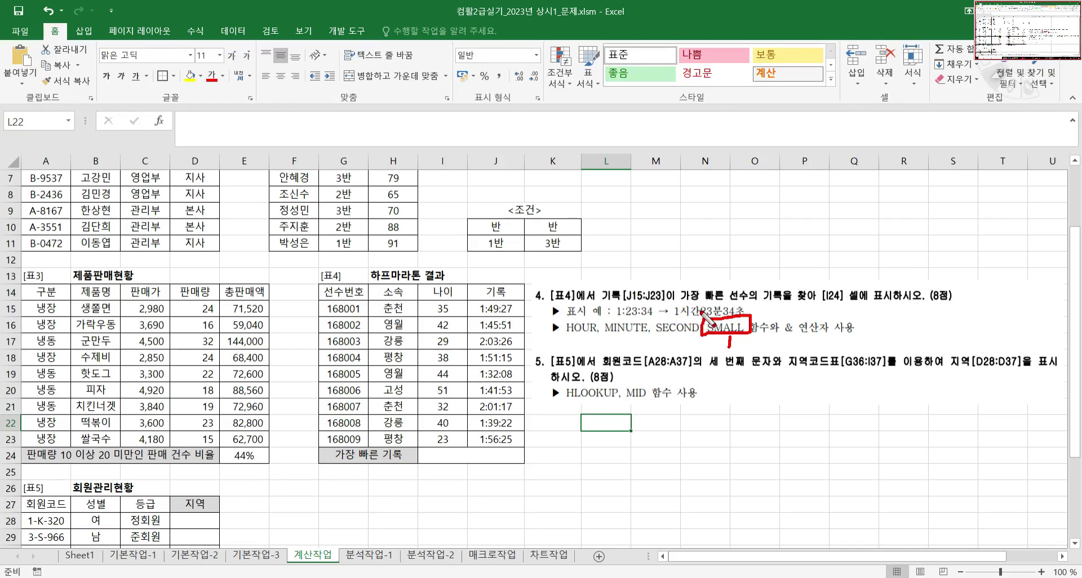
left_click_drag(783, 332, 854, 328)
key("Escape")
- Enter a SMALL formula in cell I24 with the array J15:J23 and K set to 1
left_click(473, 454)
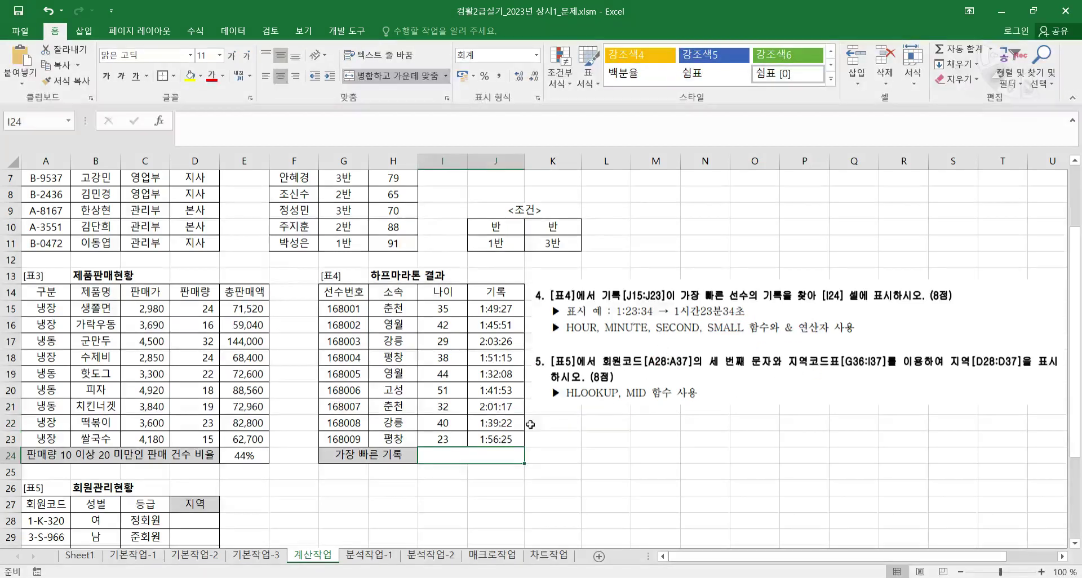
type("=S")
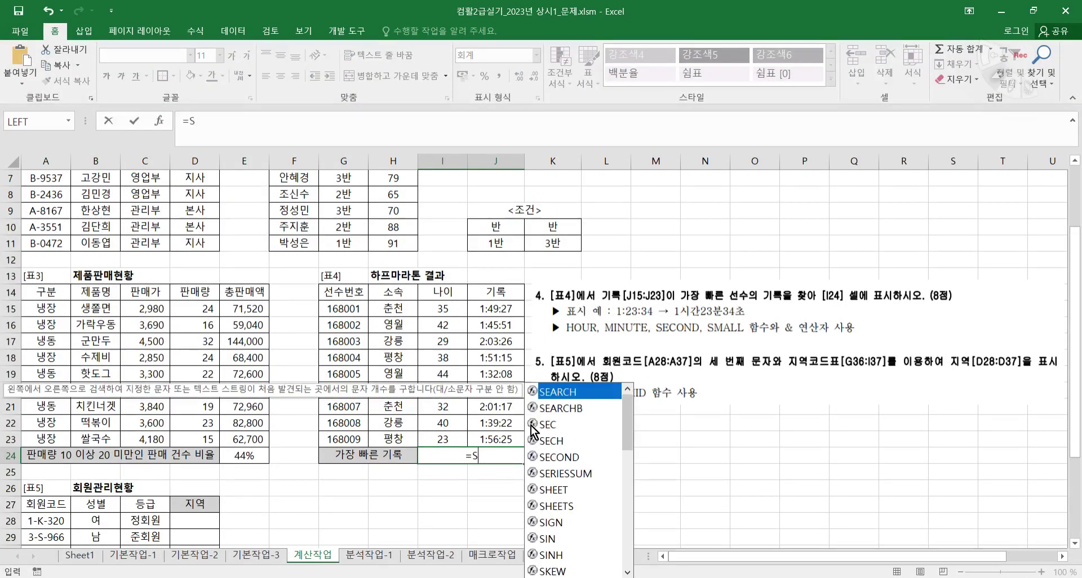
type("M")
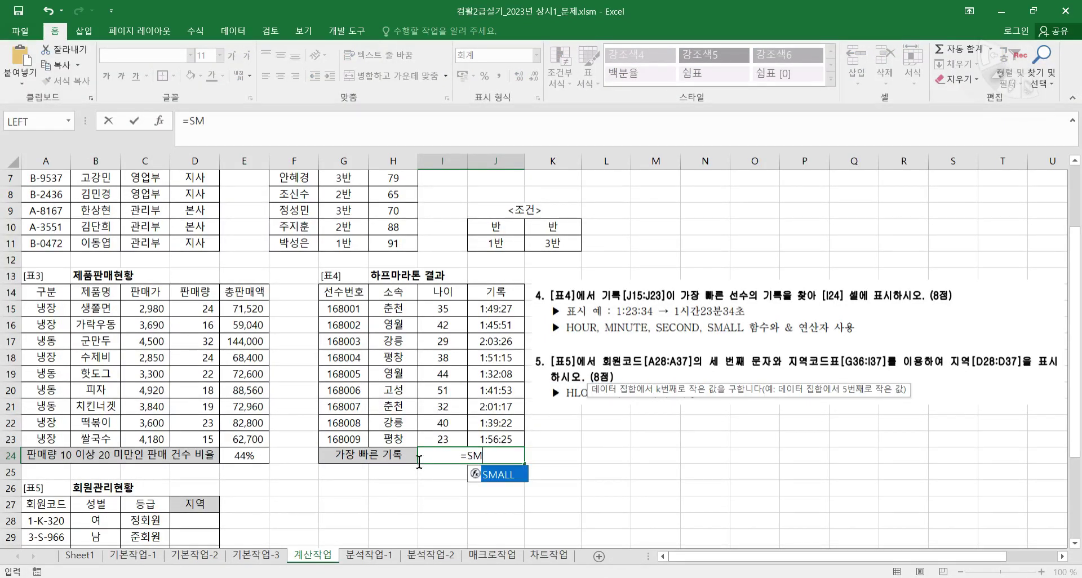
double_click(502, 475)
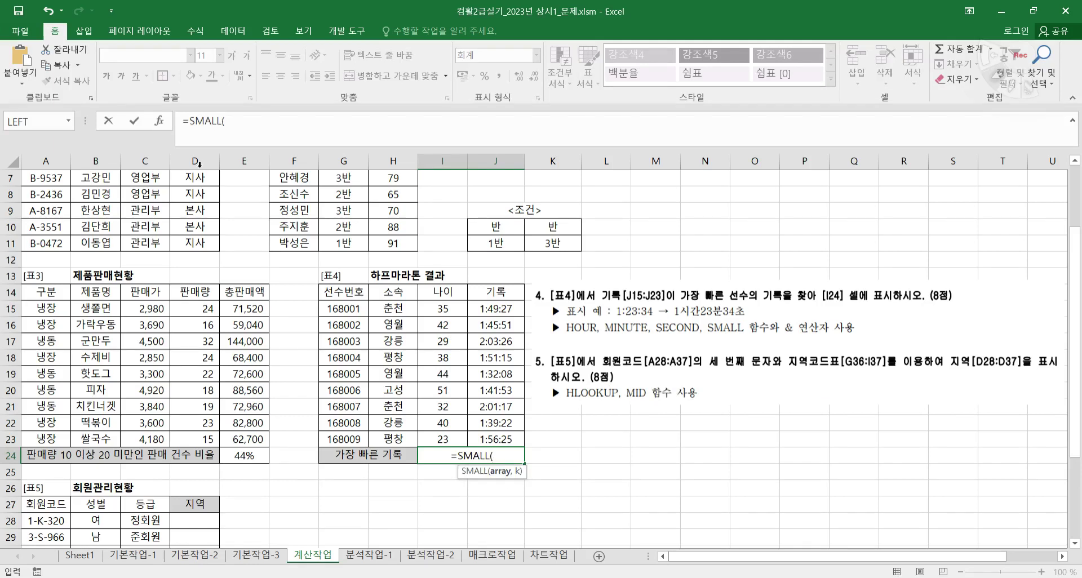
left_click(160, 122)
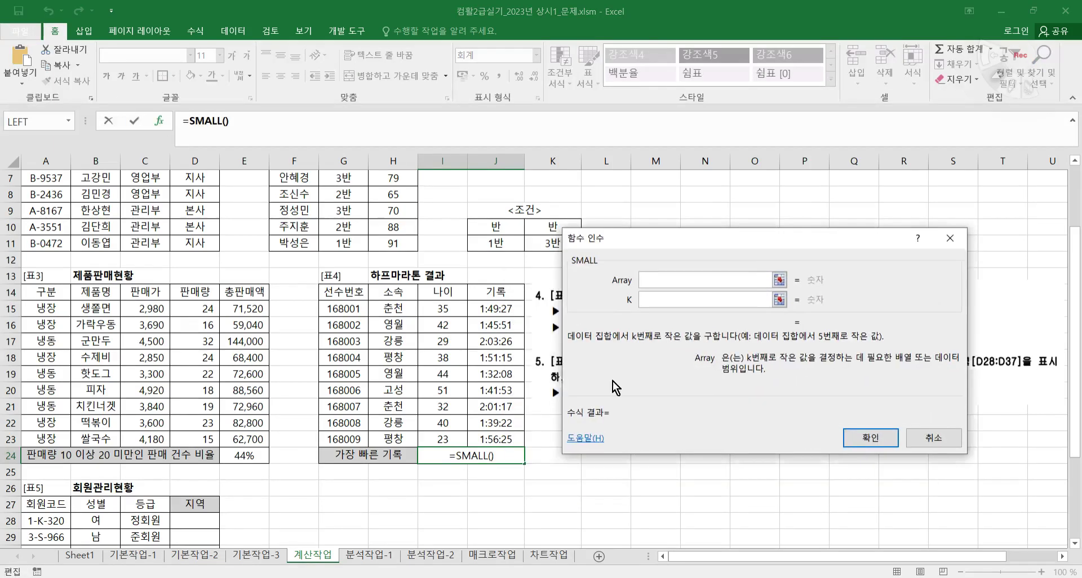
left_click_drag(484, 308, 490, 439)
left_click(671, 297)
type("1")
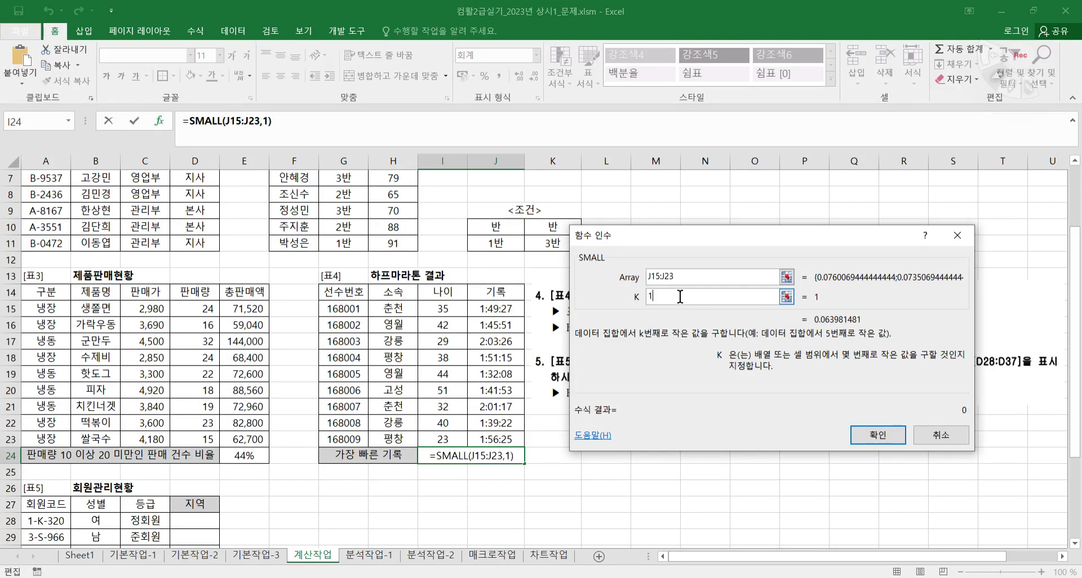
key("Return")
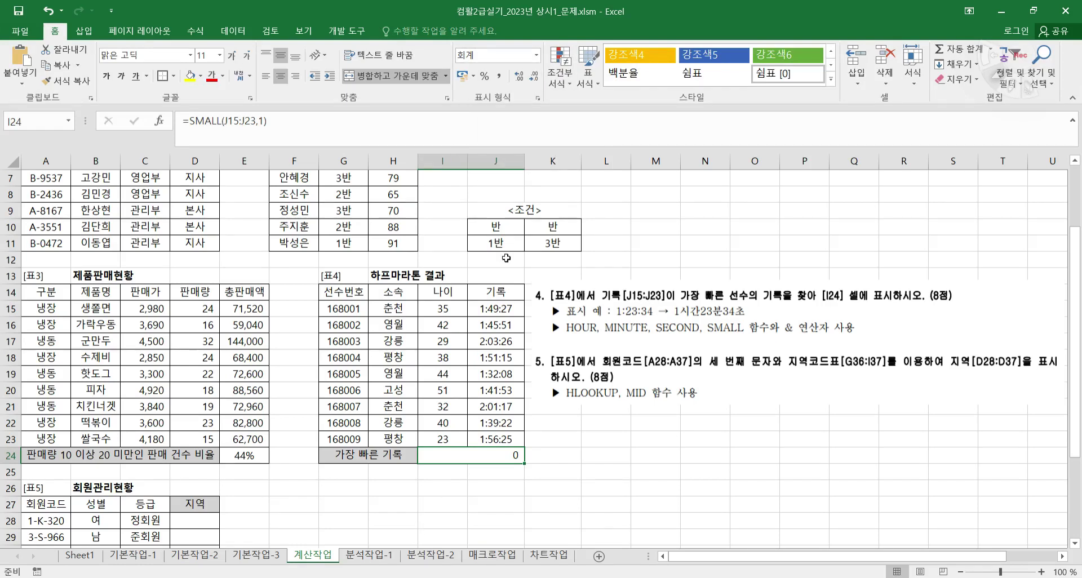
- Try the 시간 number format and the 회계 format on I24, and undo both format changes
left_click(535, 59)
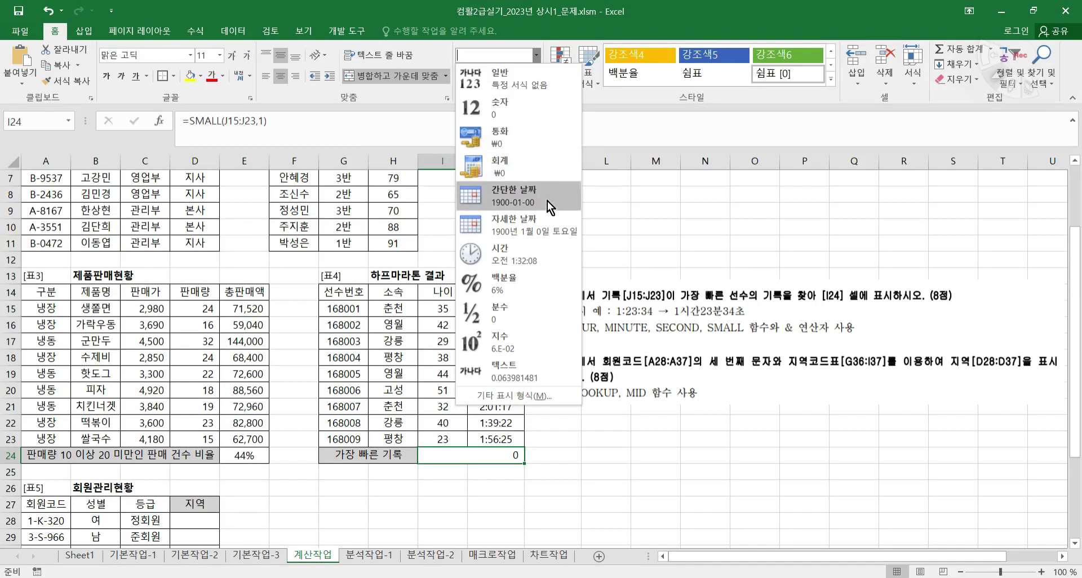
left_click(534, 252)
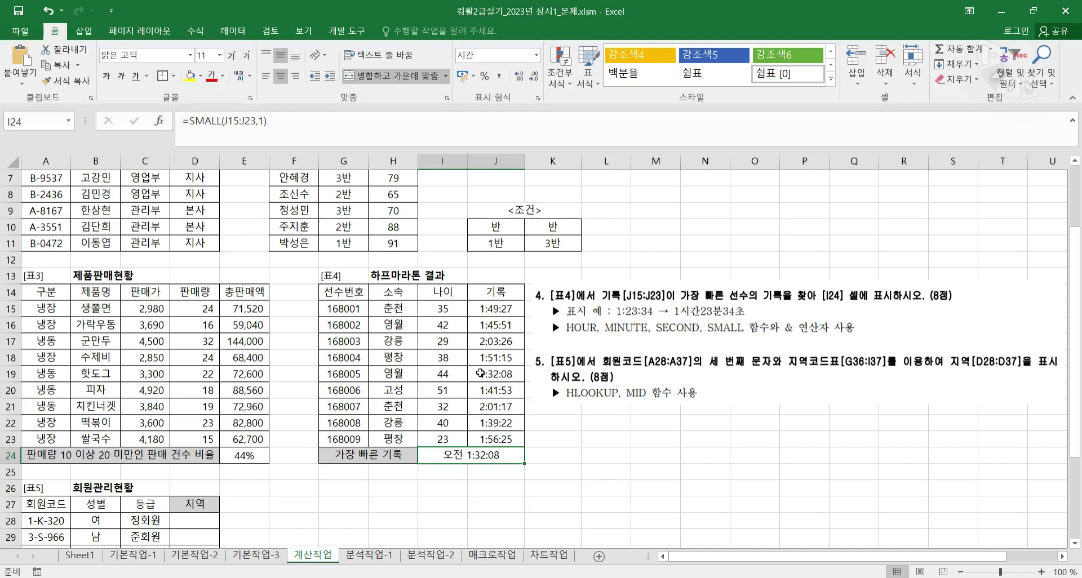
left_click(536, 55)
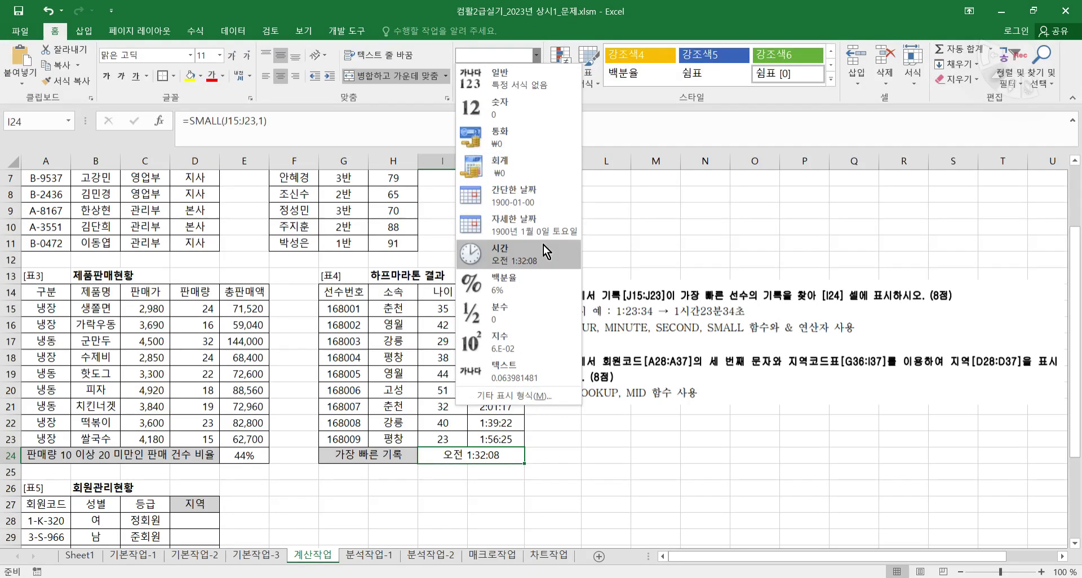
left_click(540, 163)
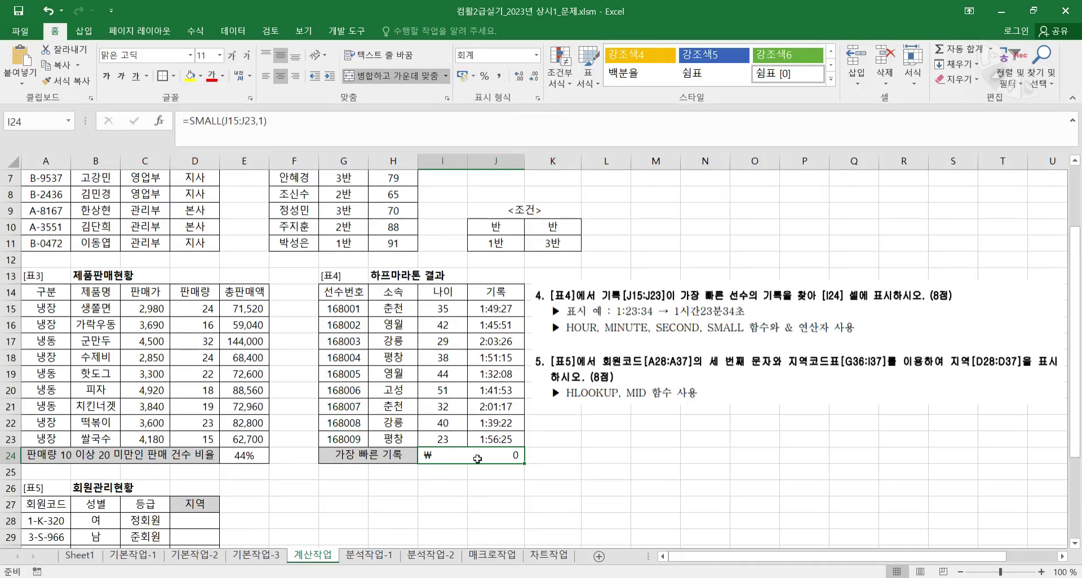
left_click(48, 11)
left_click(49, 11)
- Cut the SMALL expression from I24's formula and reinsert it as the Serial_number of HOUR, giving =HOUR(SMALL(J15:J23,1))
left_click_drag(271, 121, 197, 124)
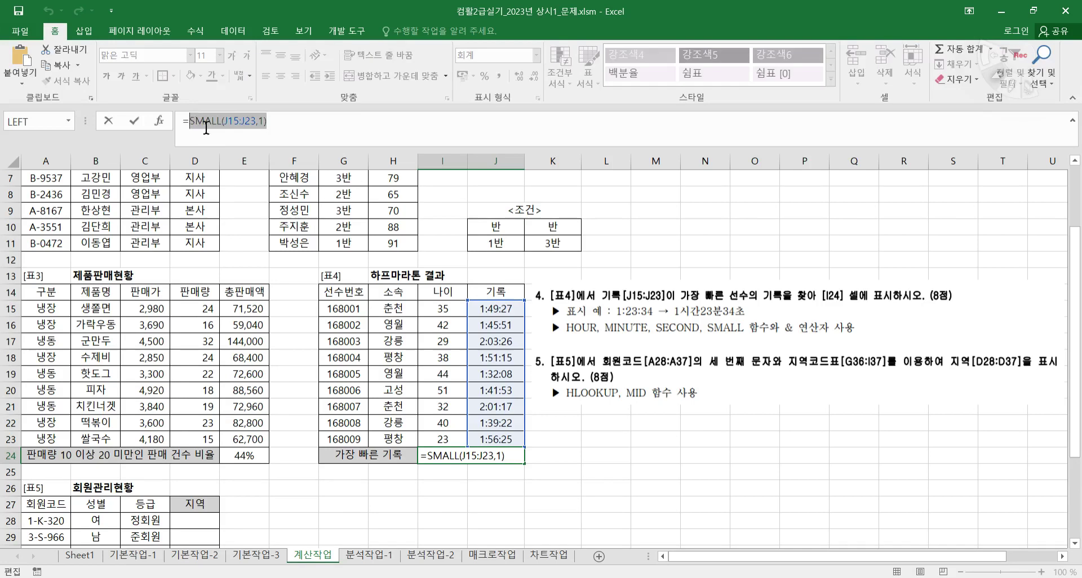
right_click(214, 124)
left_click(251, 134)
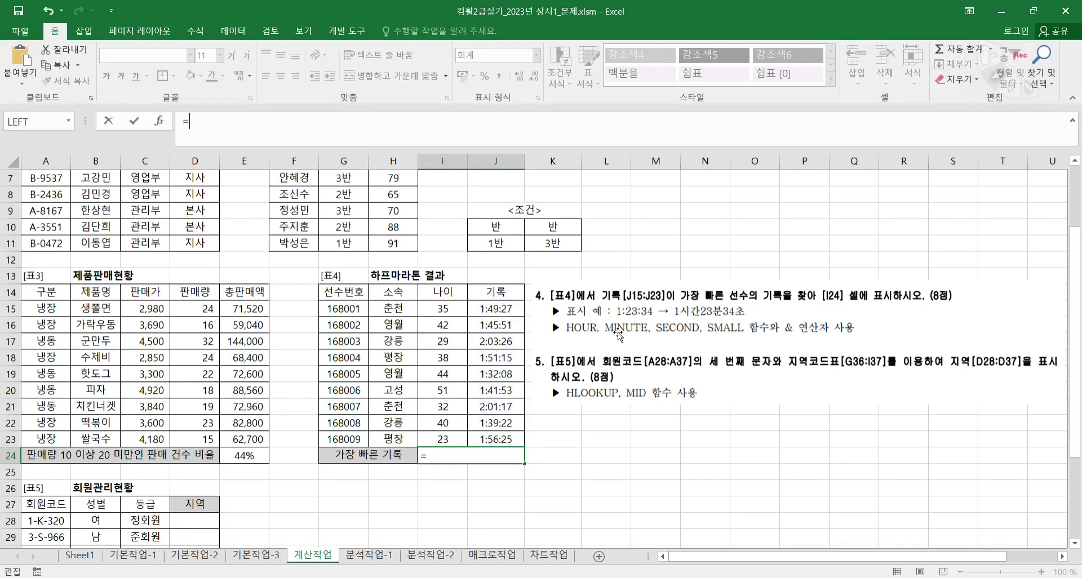
type("HOUR(")
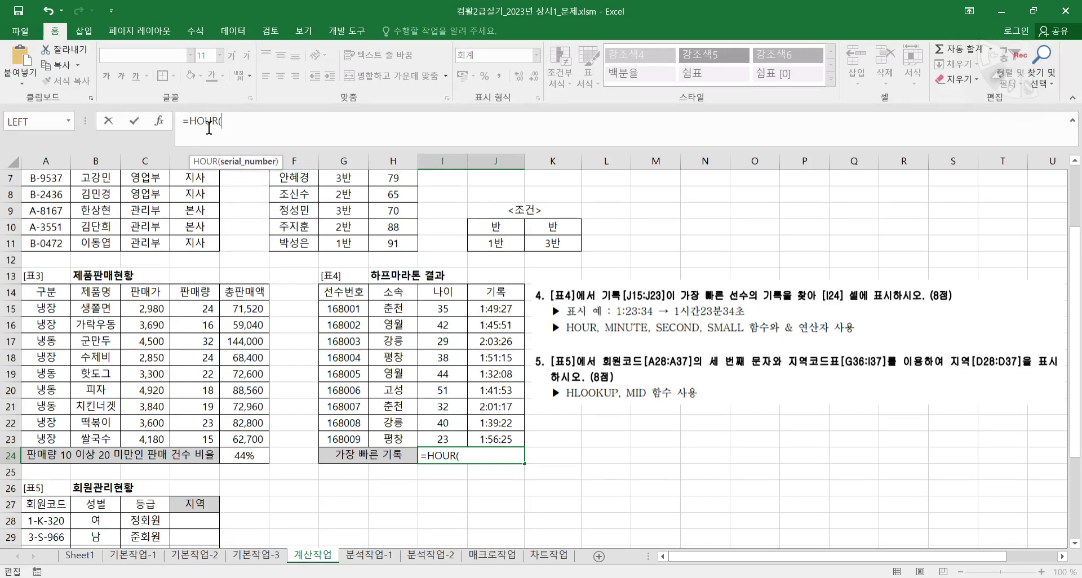
left_click(160, 121)
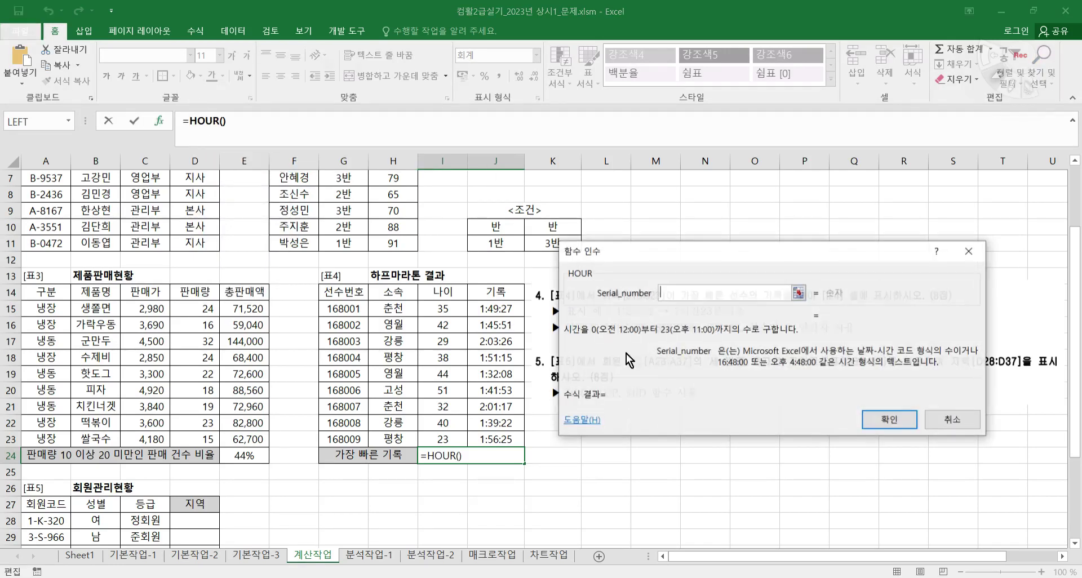
right_click(690, 293)
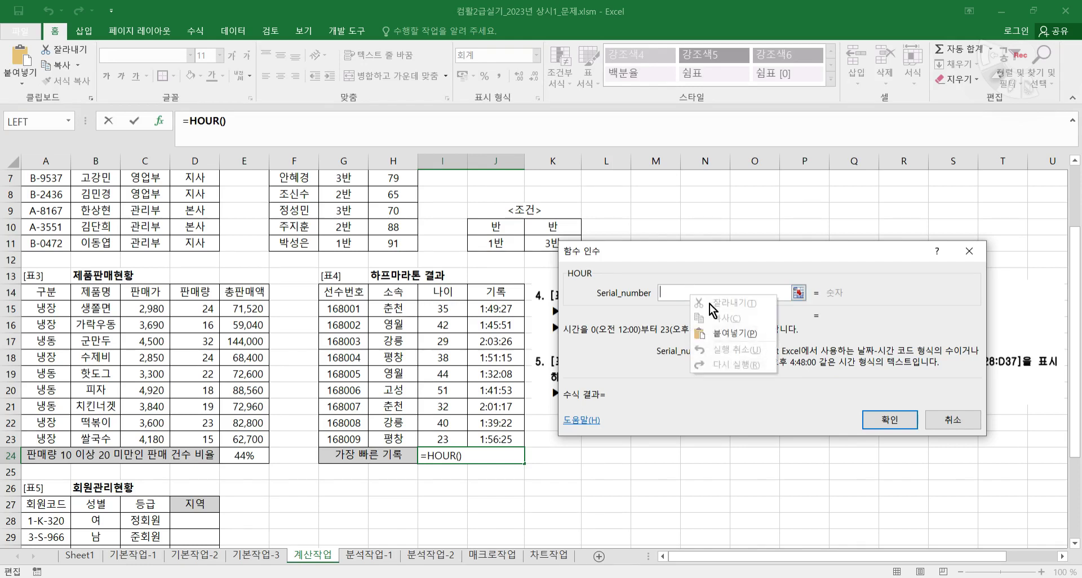
left_click(729, 337)
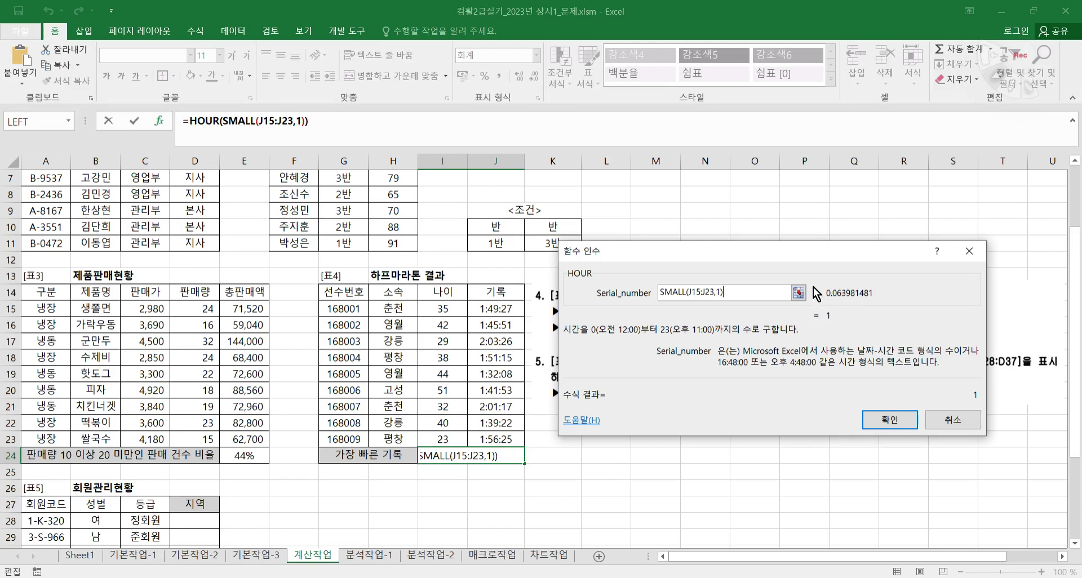
left_click(894, 424)
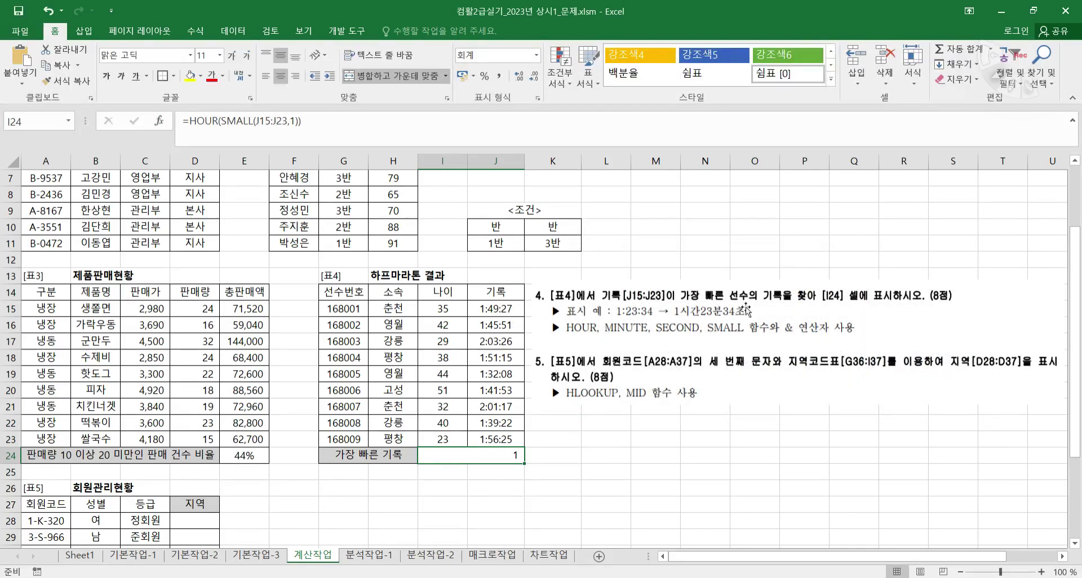
- Append &"시간"&MINUTE(SMALL(J15:J23,1)) to the formula in I24, reusing the copied SMALL expression as the MINUTE argument
left_click(391, 121)
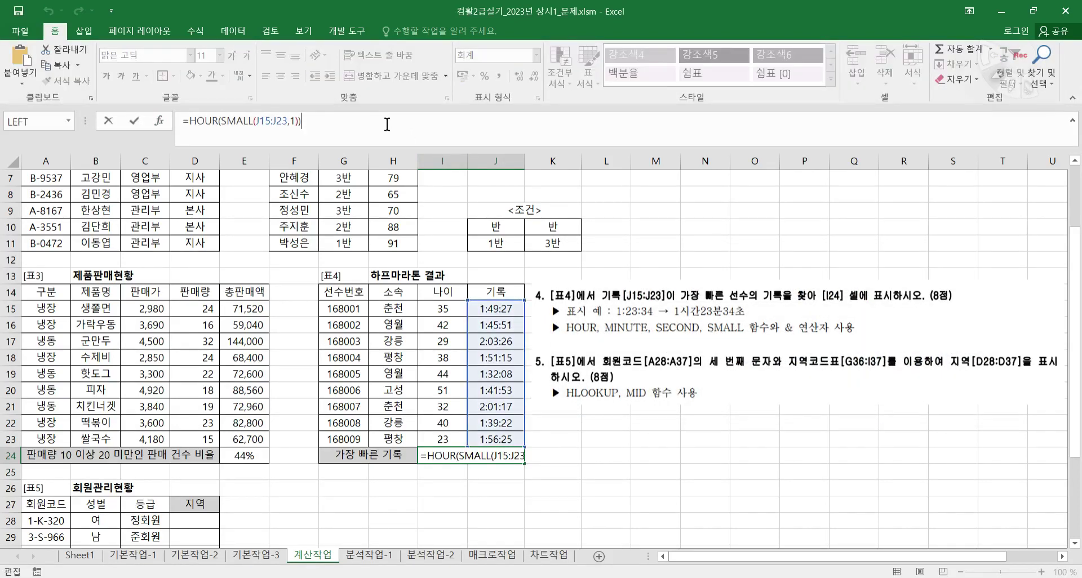
type("&")
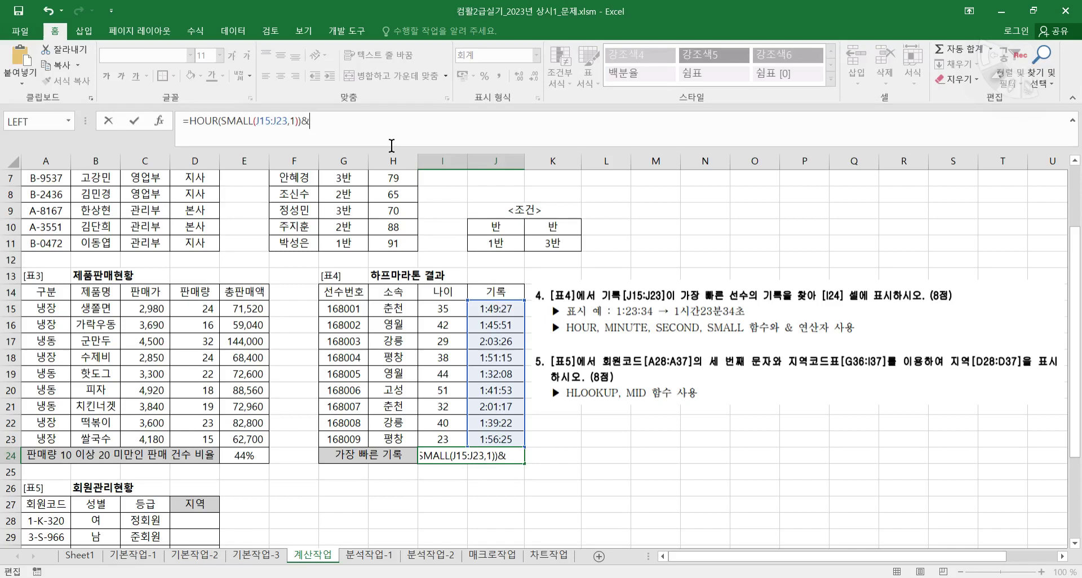
type("\"시간\"&")
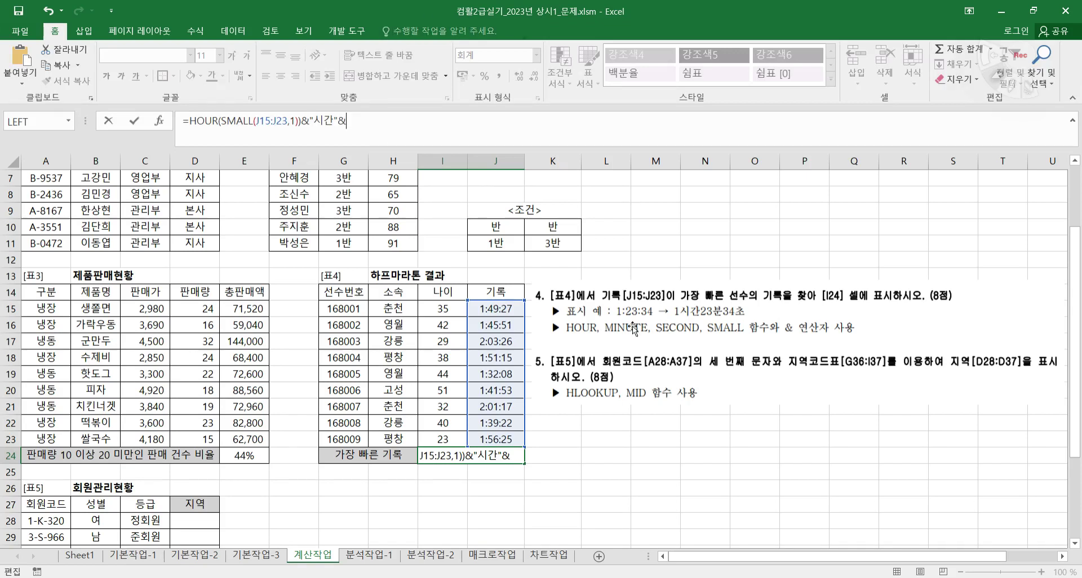
type("MI")
double_click(399, 233)
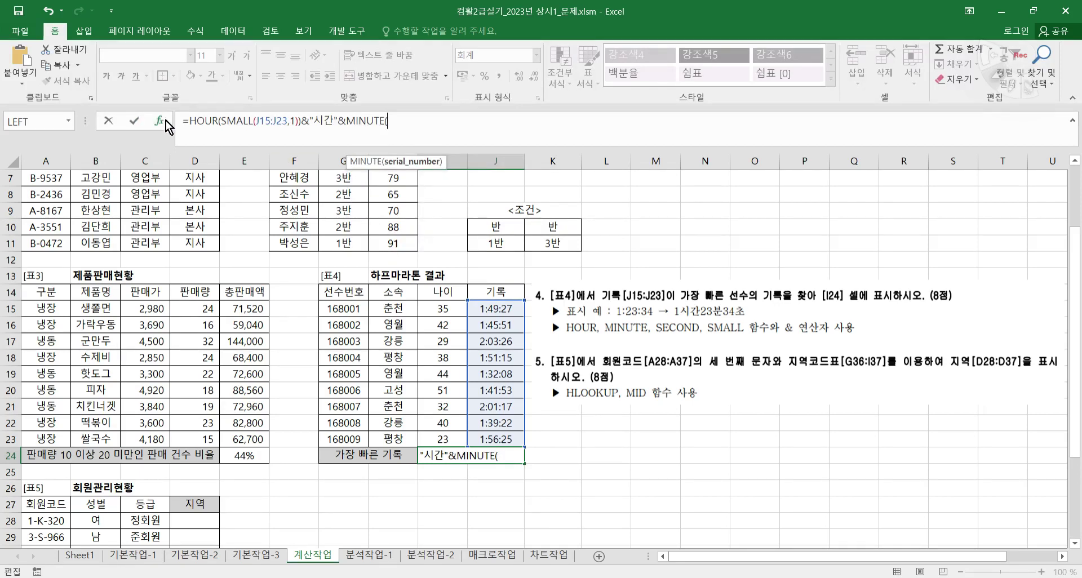
left_click(164, 121)
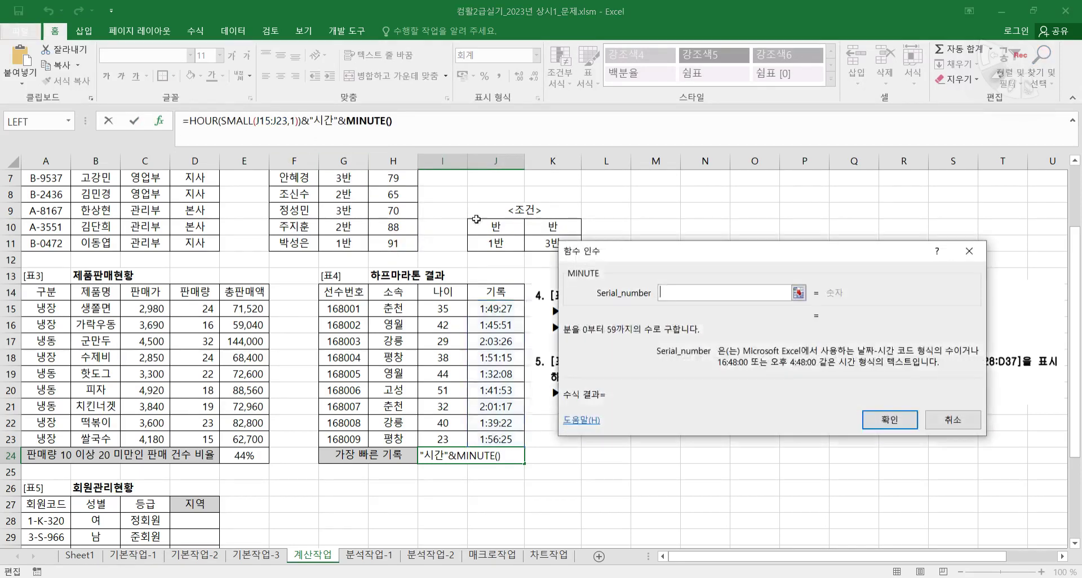
right_click(725, 288)
left_click(755, 331)
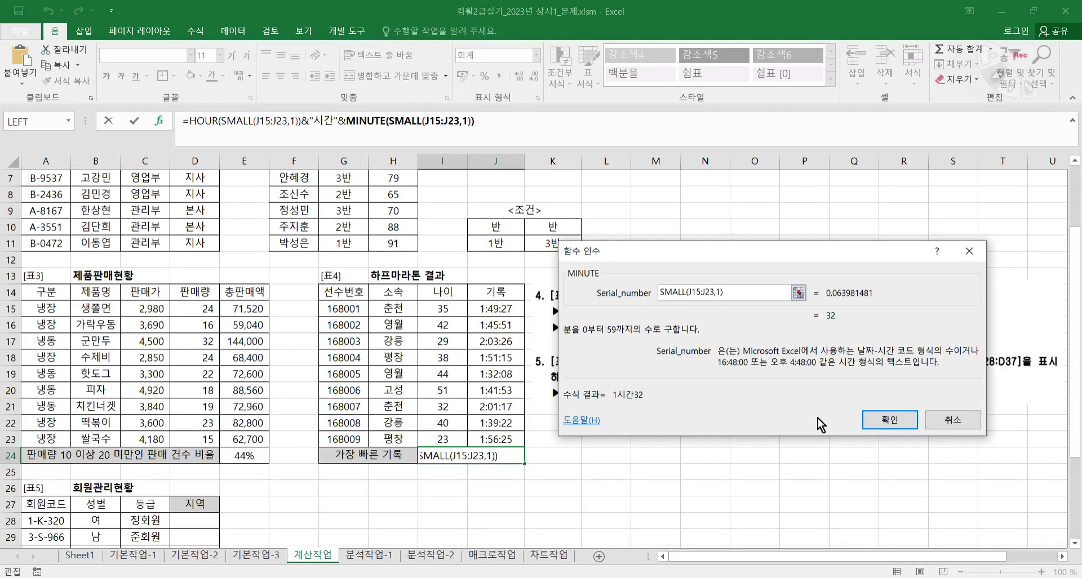
left_click(889, 420)
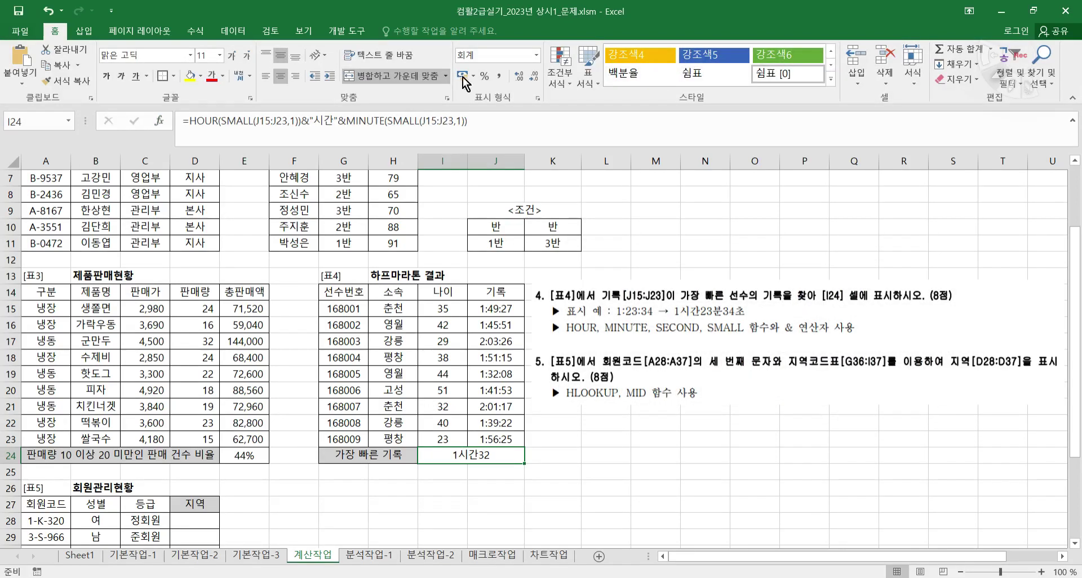
- Extend the I24 formula with &"분"&SECOND(SMALL(J15:J23,1)), pasting the SMALL expression as the SECOND argument
left_click(545, 124)
type("&\"분\"ㅂ\"분")
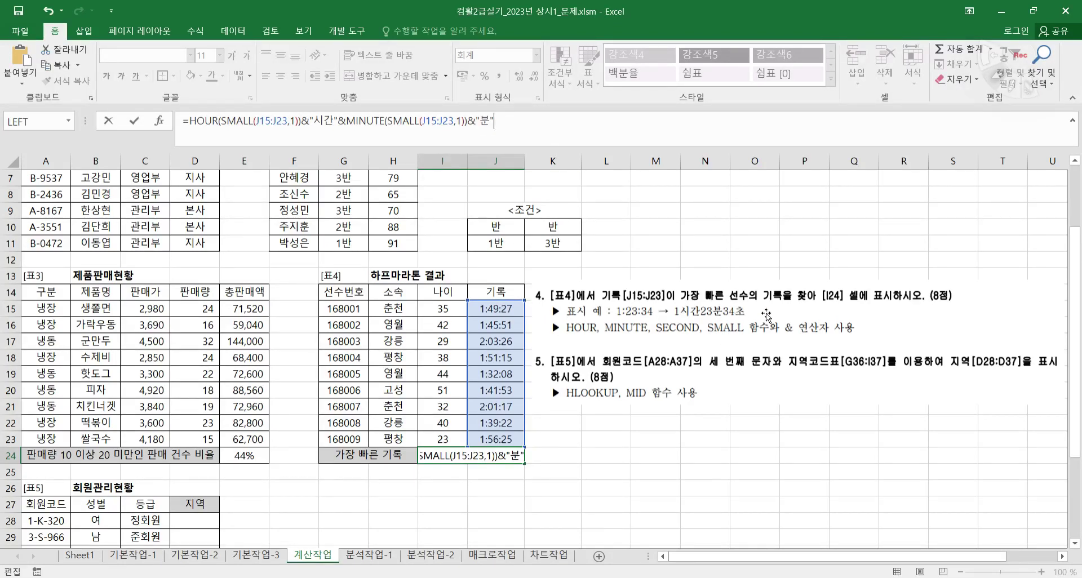
type("&")
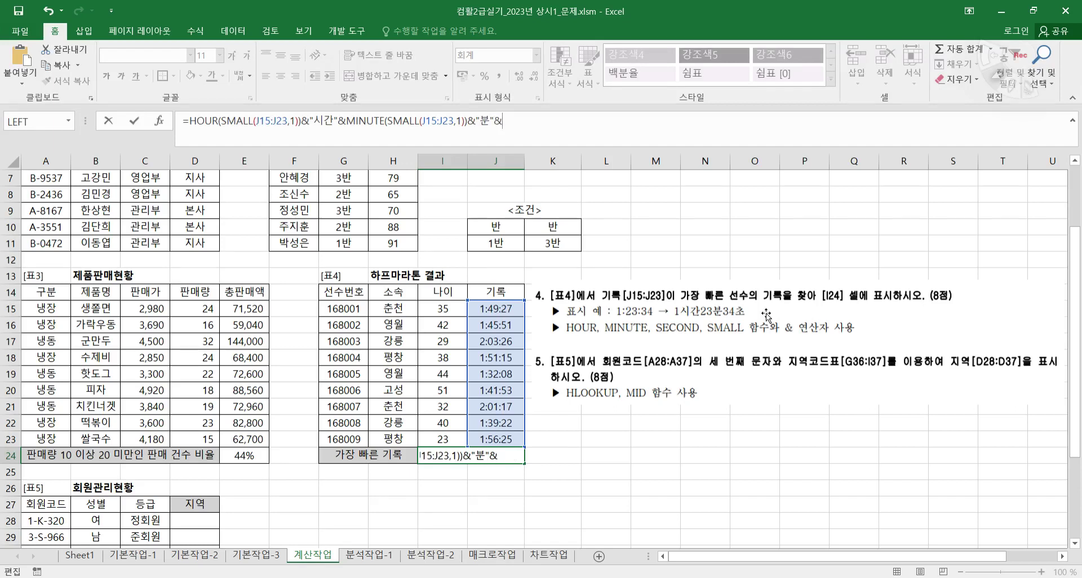
type("S")
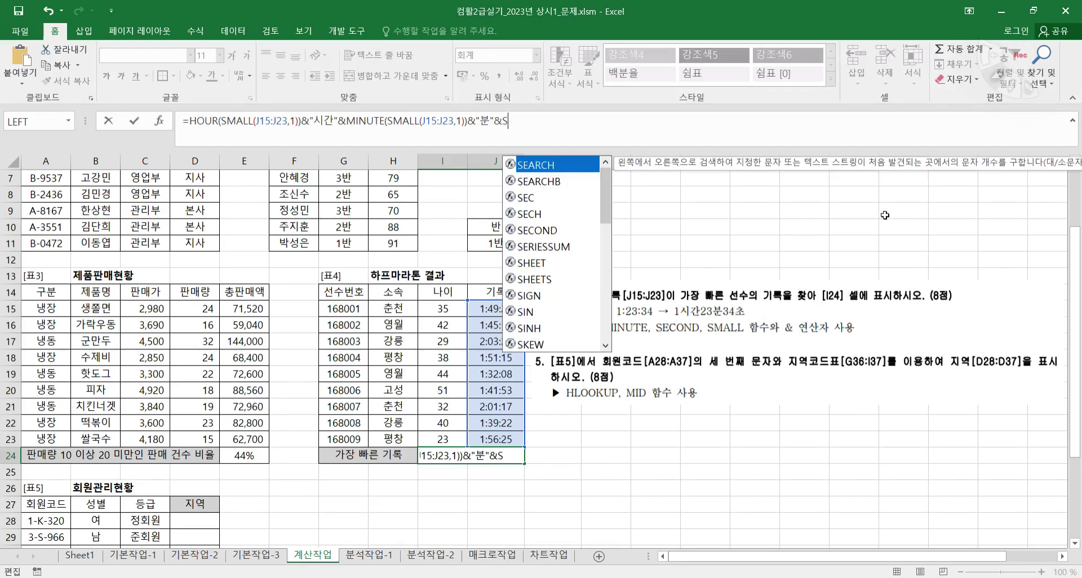
left_click(543, 231)
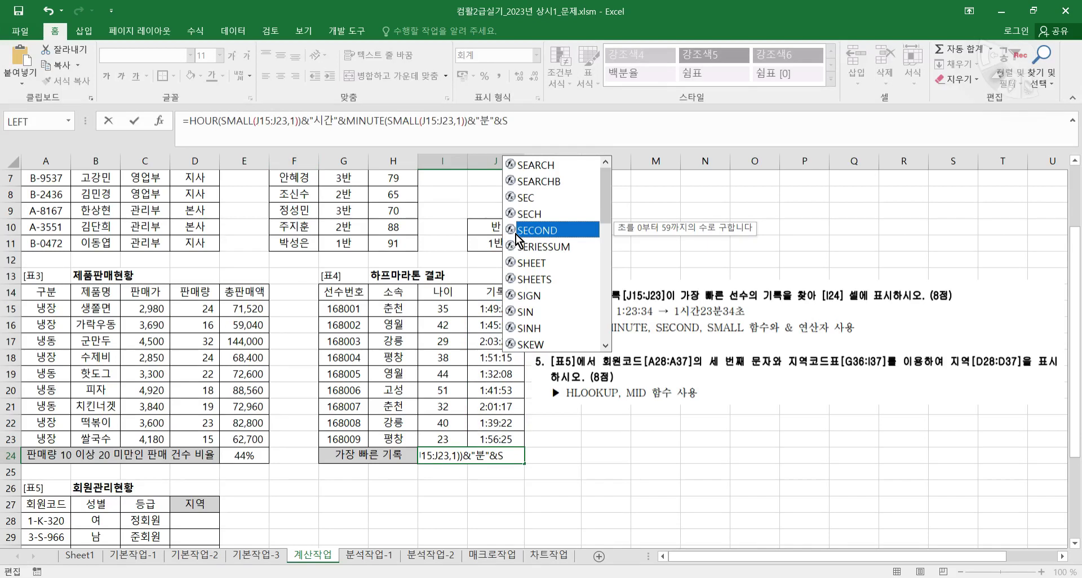
key("Tab")
left_click(161, 120)
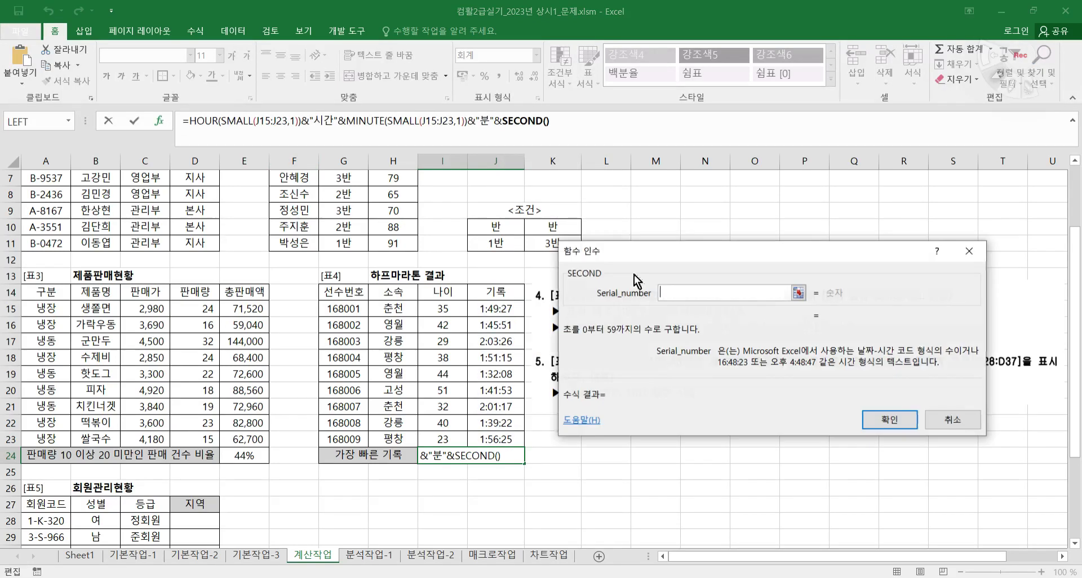
right_click(697, 294)
left_click(731, 333)
left_click(890, 420)
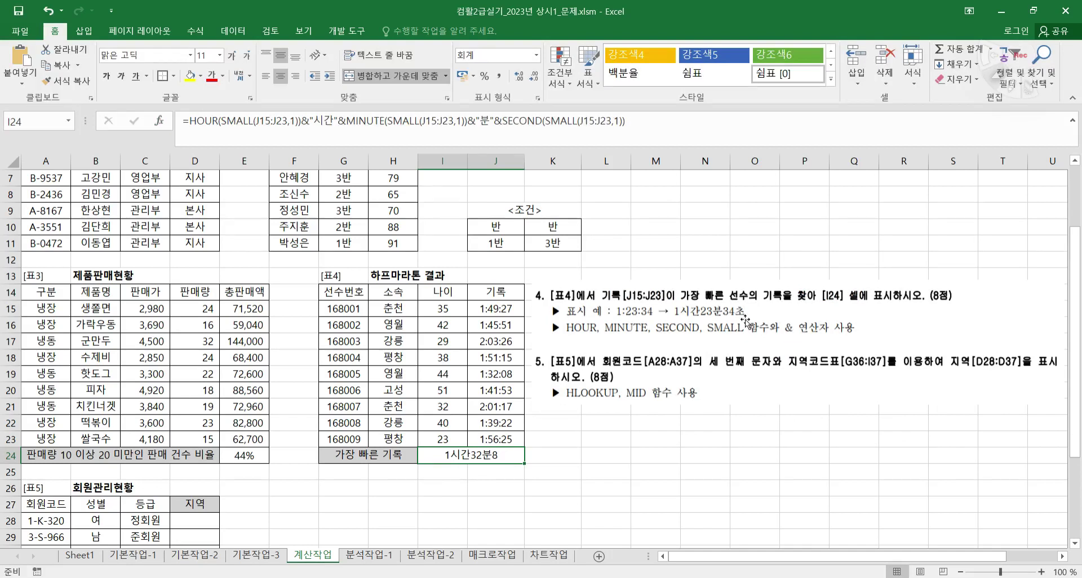
- Add &"초" to the end of the I24 formula and reselect the cell to check it
left_click(642, 117)
type("&\"초\"")
key("Return")
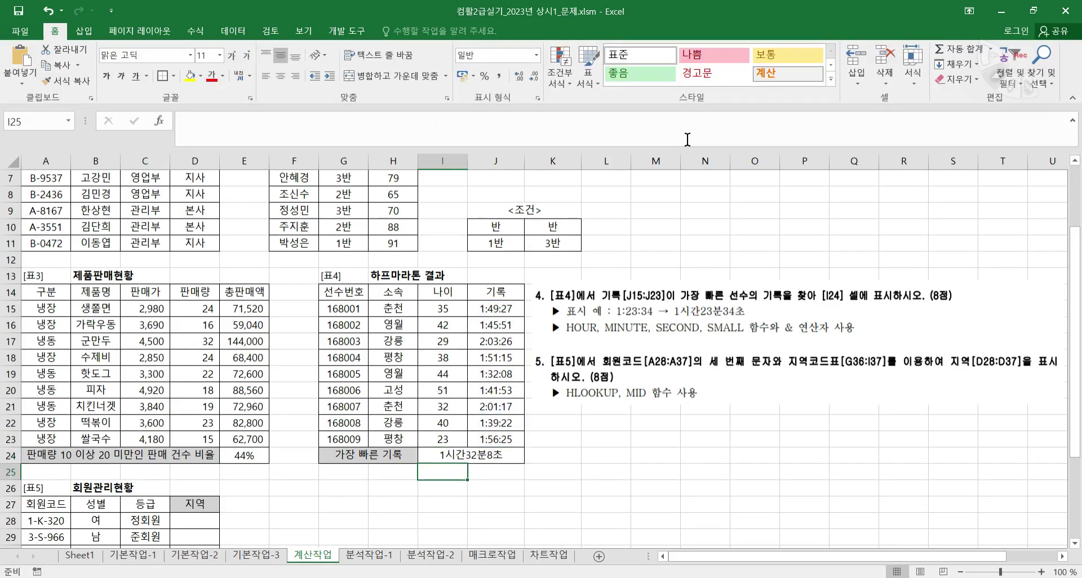
left_click(503, 459)
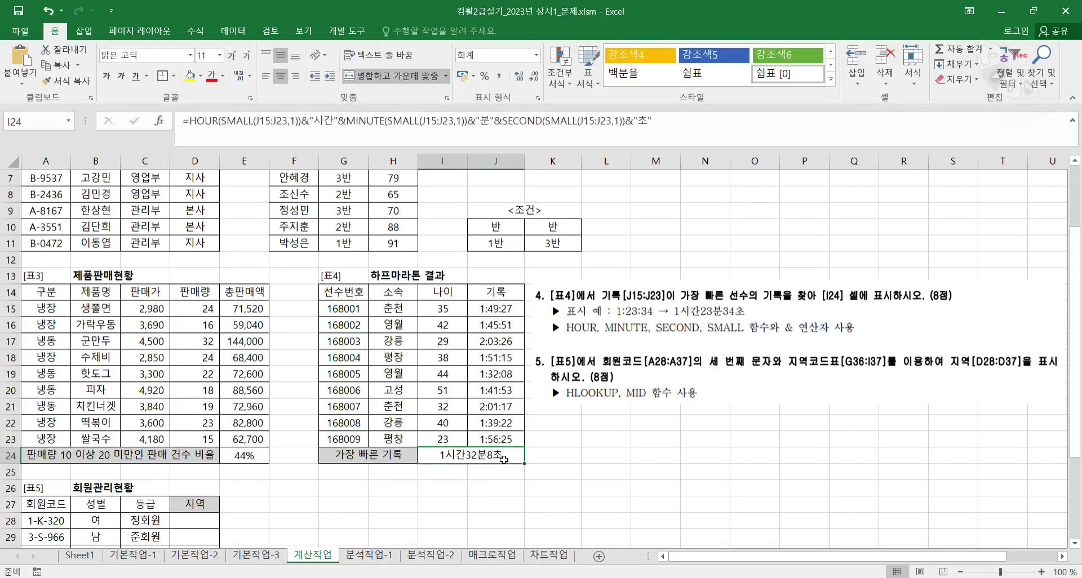
left_click(505, 377)
left_click(503, 454)
- Move the picture with tasks 4 and 5 beside 표5, directly above the 지역코드표, and deselect it
scroll(501, 412, "down", 2)
left_click_drag(689, 243, 382, 375)
scroll(222, 476, "down", 4)
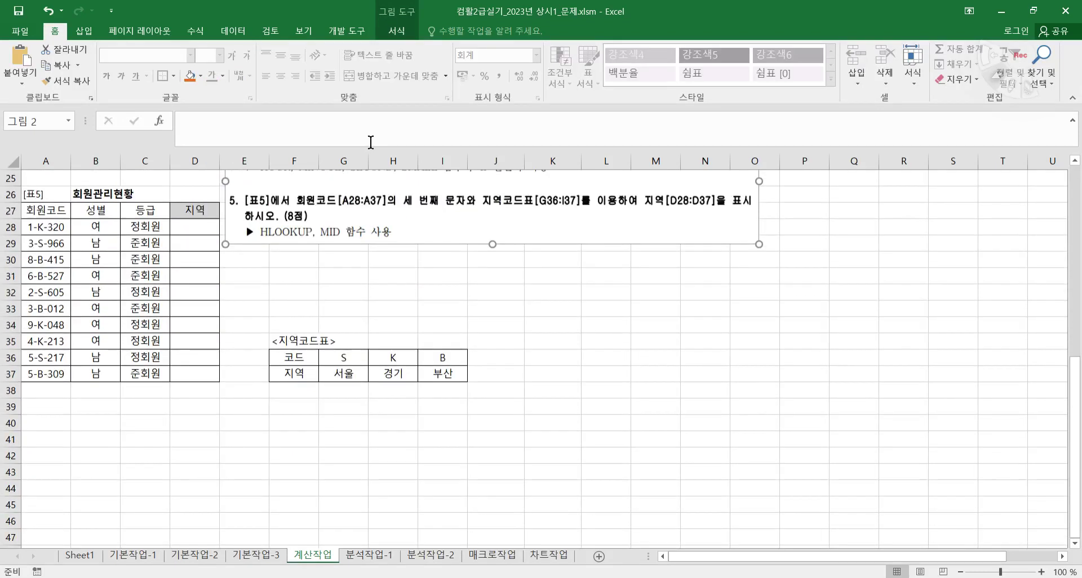
left_click_drag(380, 216, 394, 276)
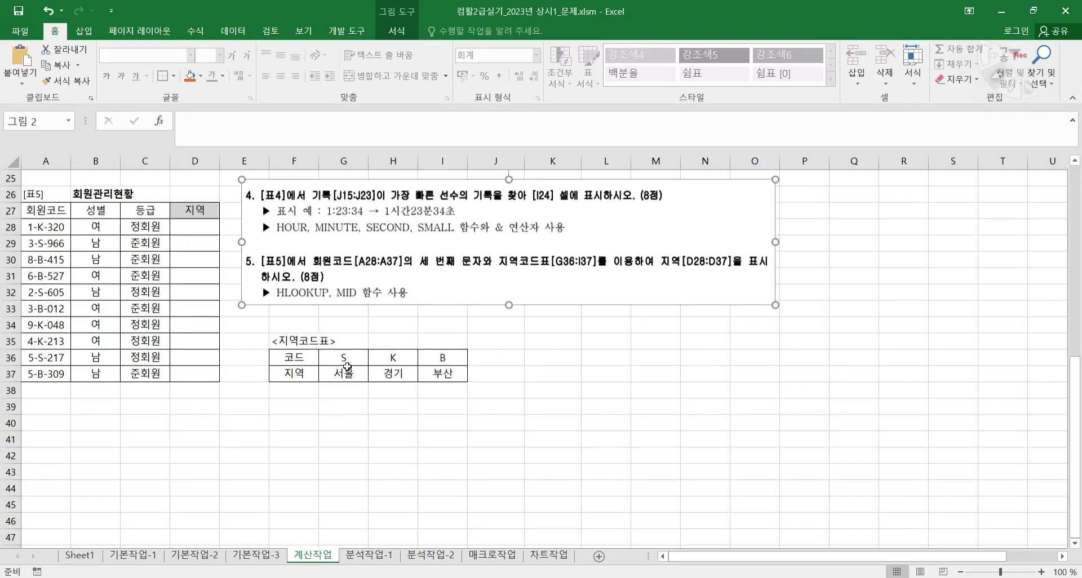
left_click(201, 401)
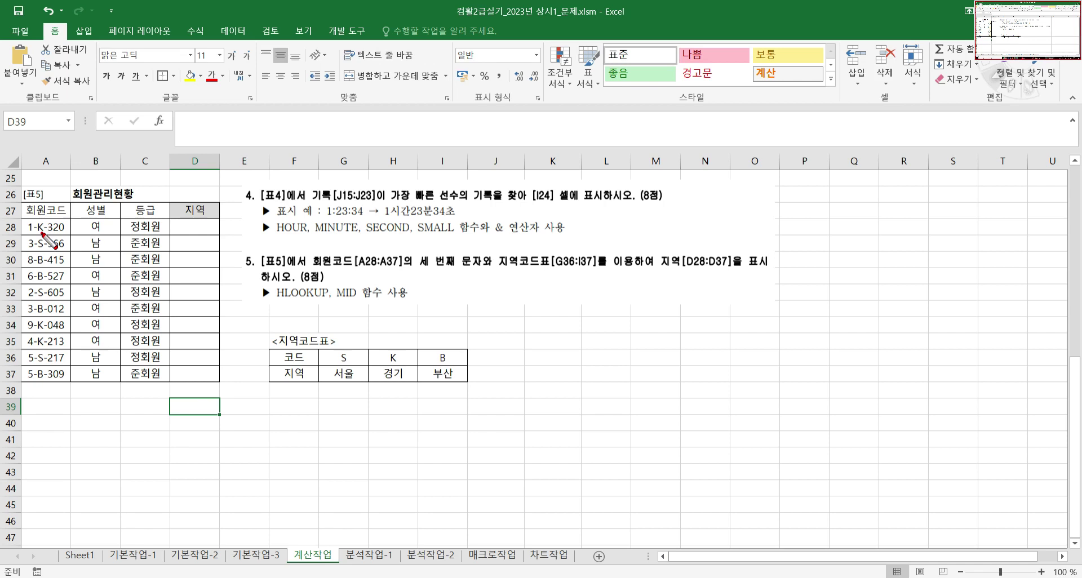
- Mark the K in code 1-K-320, the MID hint and the 지역코드표 with the screen pen, and clear the marks
mouse_move(37, 235)
left_mouse_down()
mouse_move(43, 218)
mouse_move(38, 236)
left_mouse_up()
left_click_drag(336, 299, 363, 303)
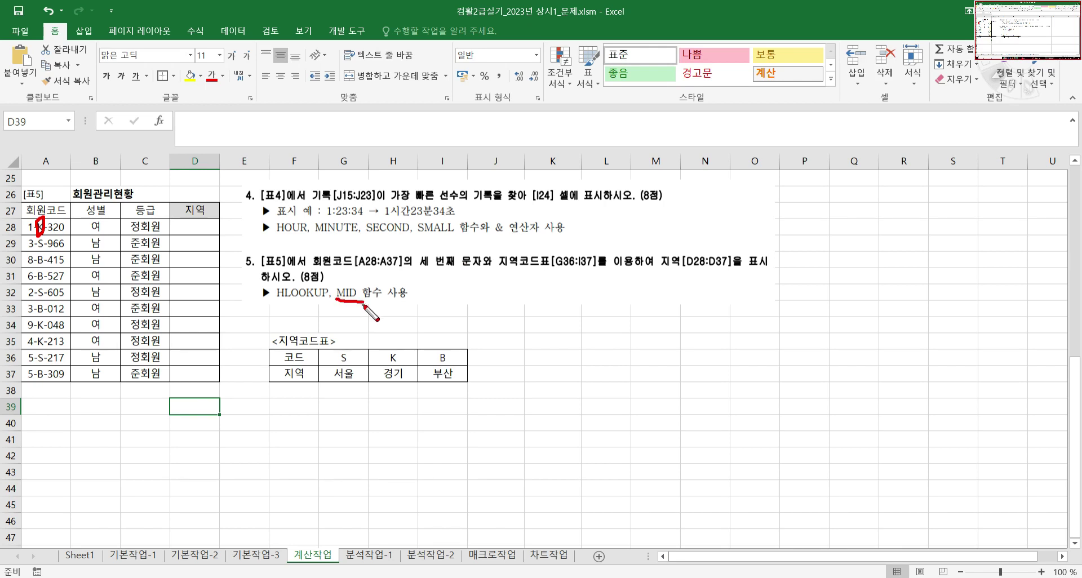
mouse_move(469, 394)
left_mouse_down()
mouse_move(248, 414)
mouse_move(412, 357)
mouse_move(459, 404)
mouse_move(437, 403)
left_mouse_up()
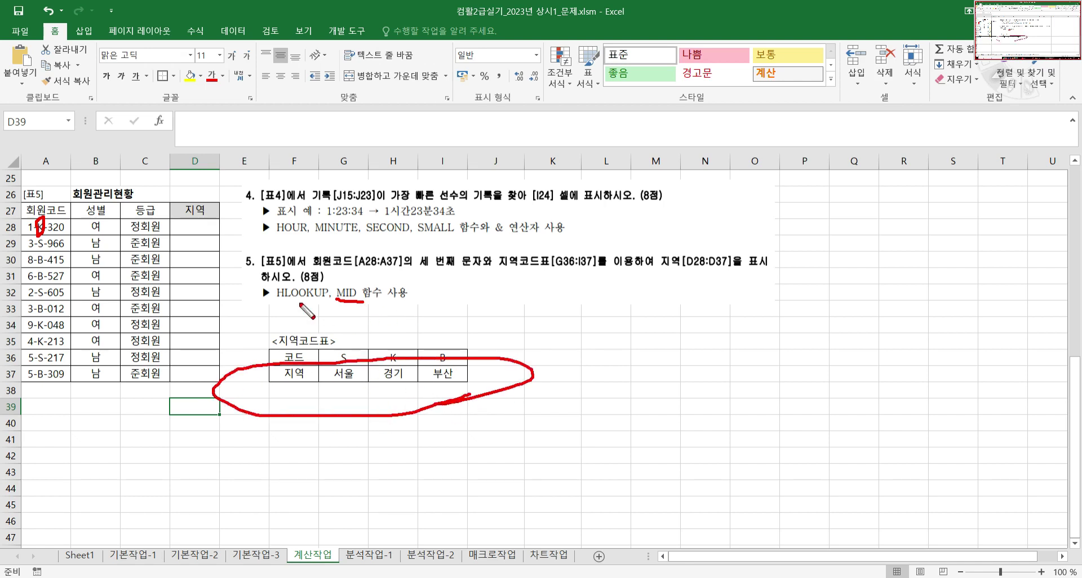
mouse_move(315, 386)
left_mouse_down()
mouse_move(282, 367)
mouse_move(326, 394)
mouse_move(325, 381)
mouse_move(464, 392)
left_mouse_up()
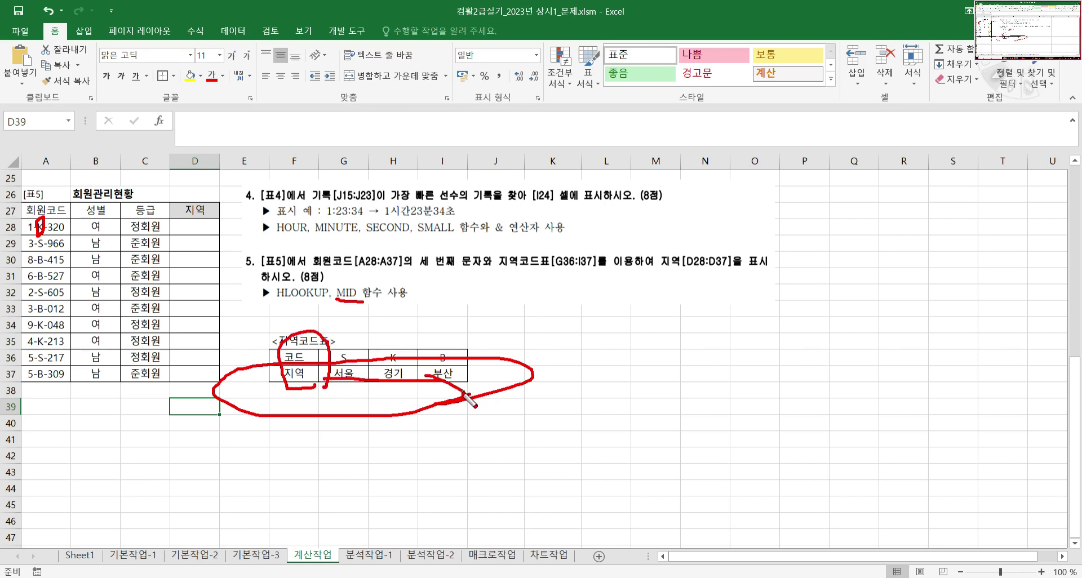
key("Escape")
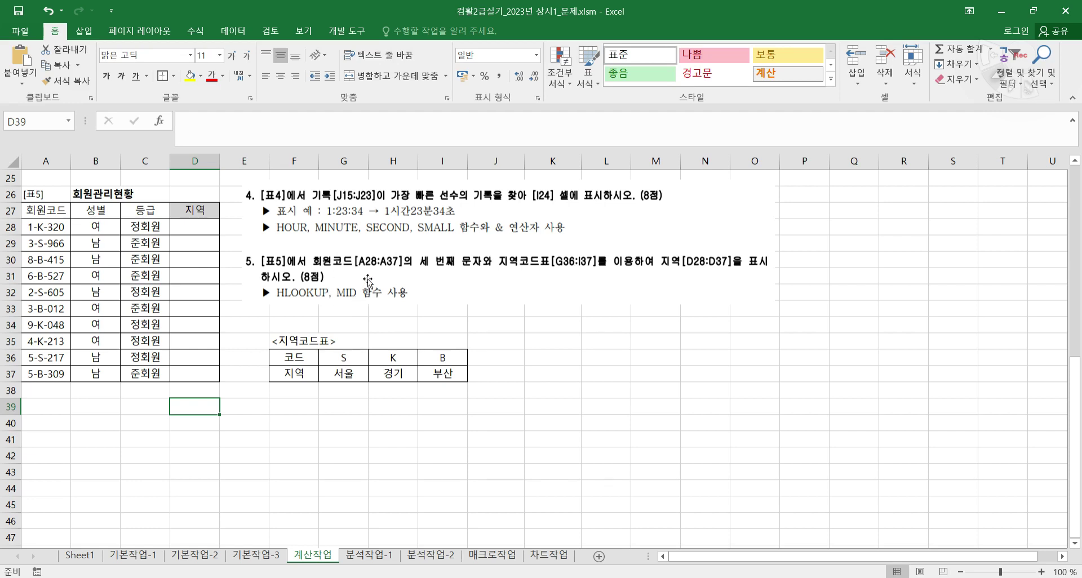
- Enter a MID formula in D28 that extracts 1 character from A28 starting at position 3
left_click(212, 229)
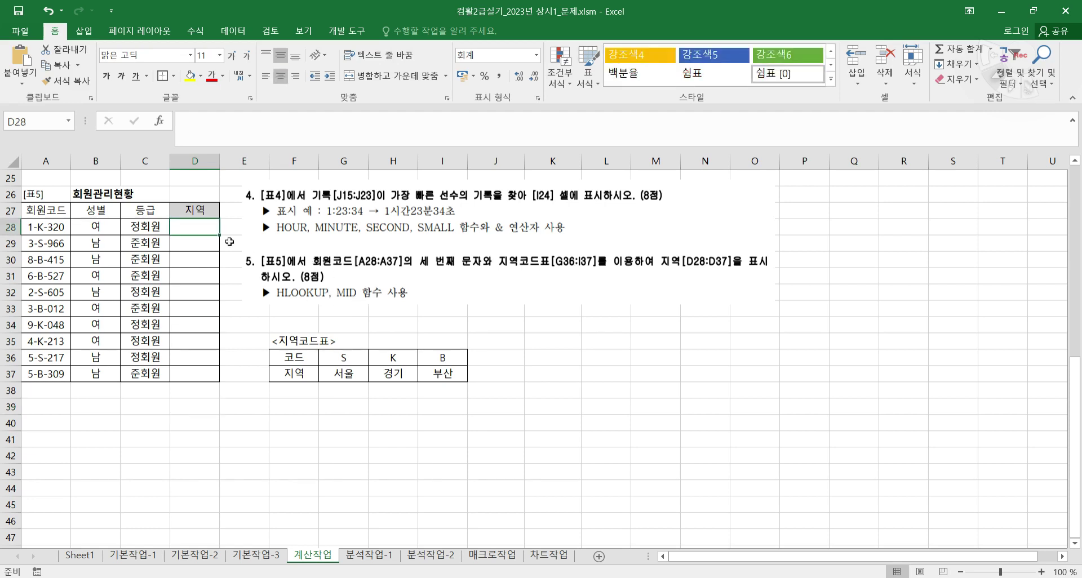
type("=")
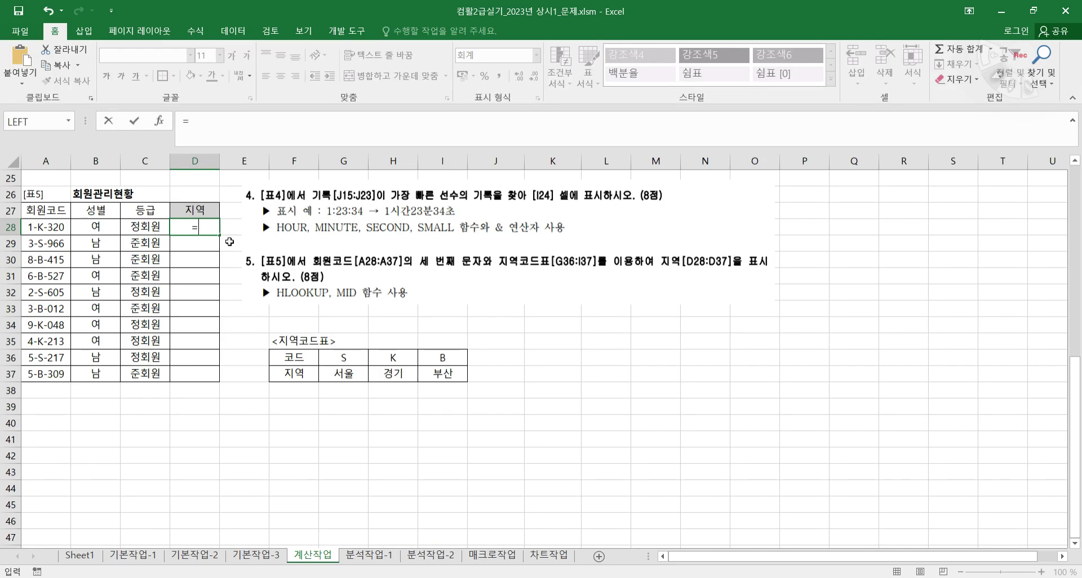
type("ㅡMI")
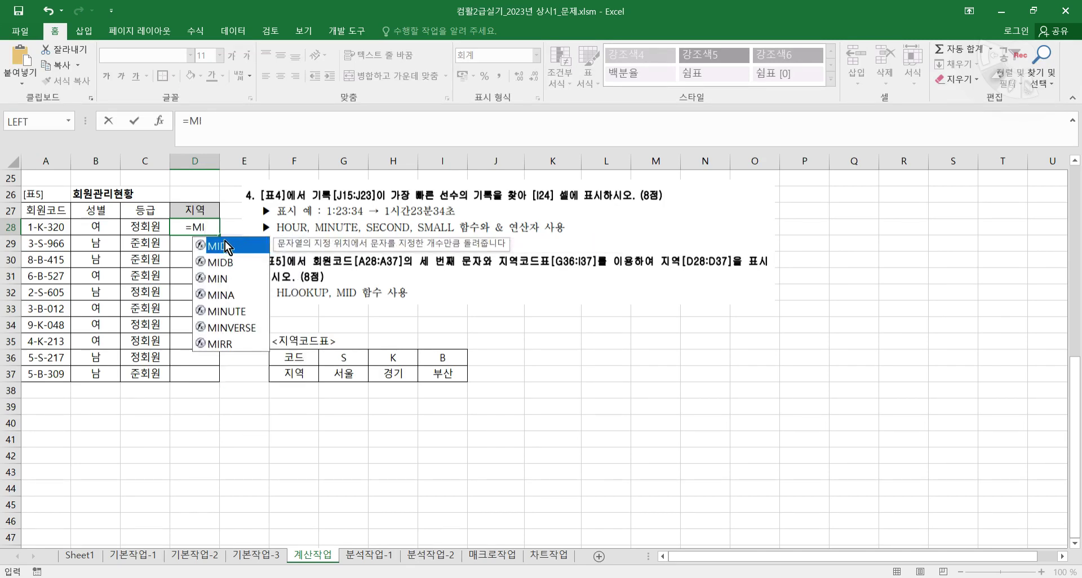
double_click(239, 247)
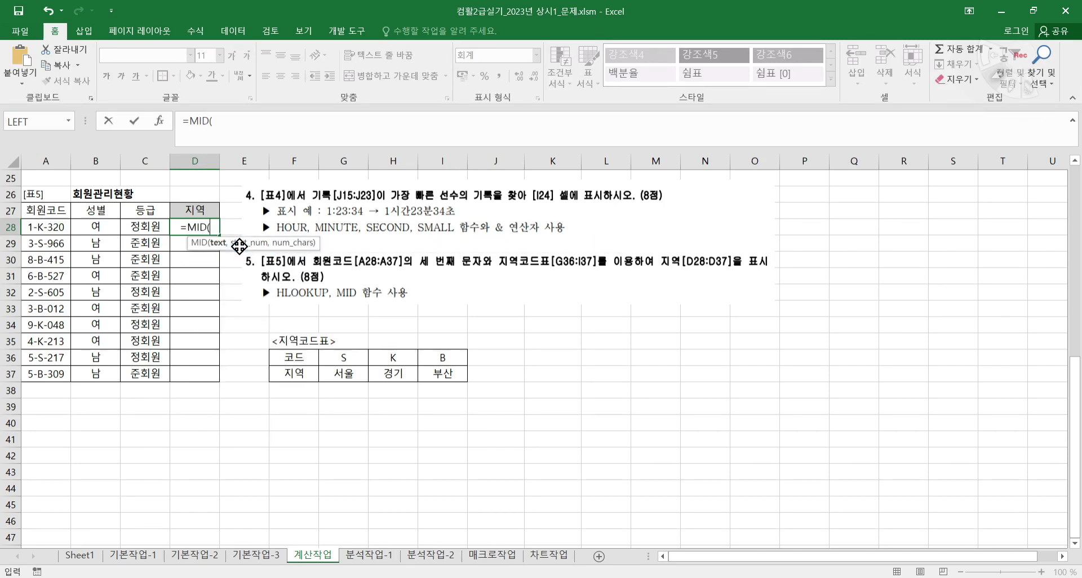
left_click(158, 121)
left_click_drag(626, 225, 321, 223)
left_click(45, 227)
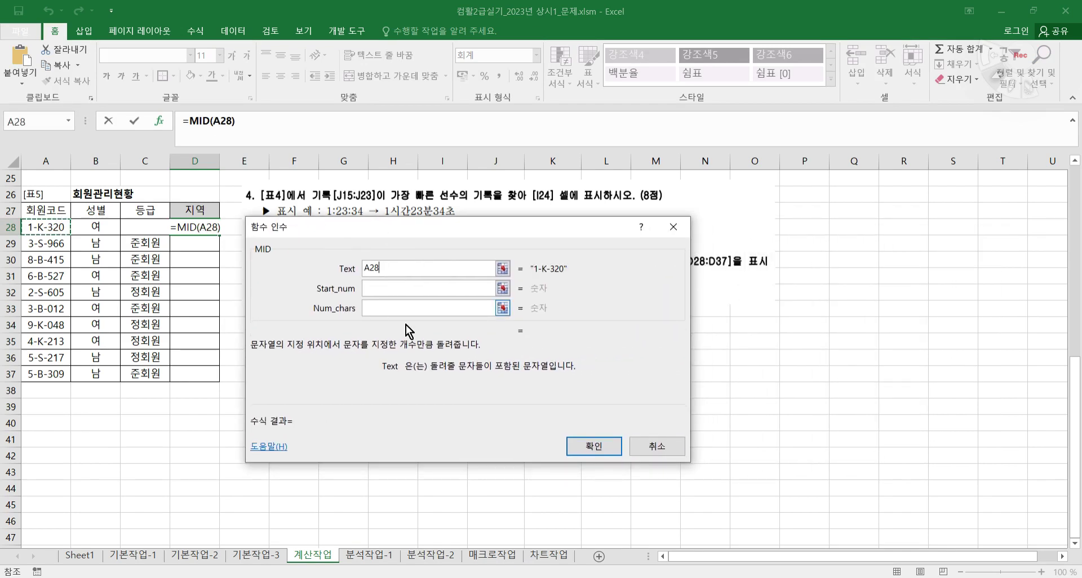
left_click(398, 293)
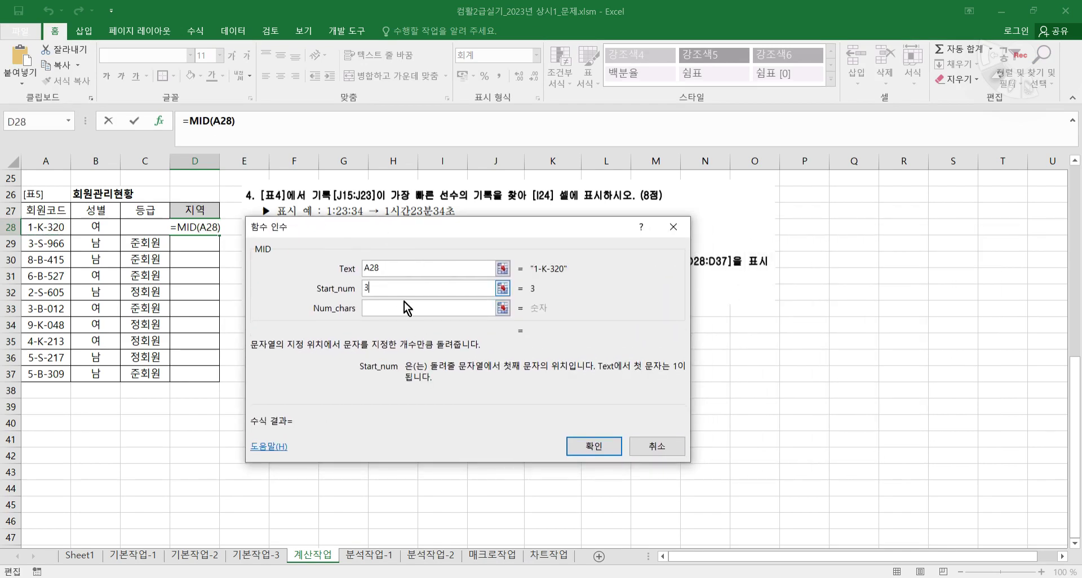
type("3")
key("Tab")
type("1")
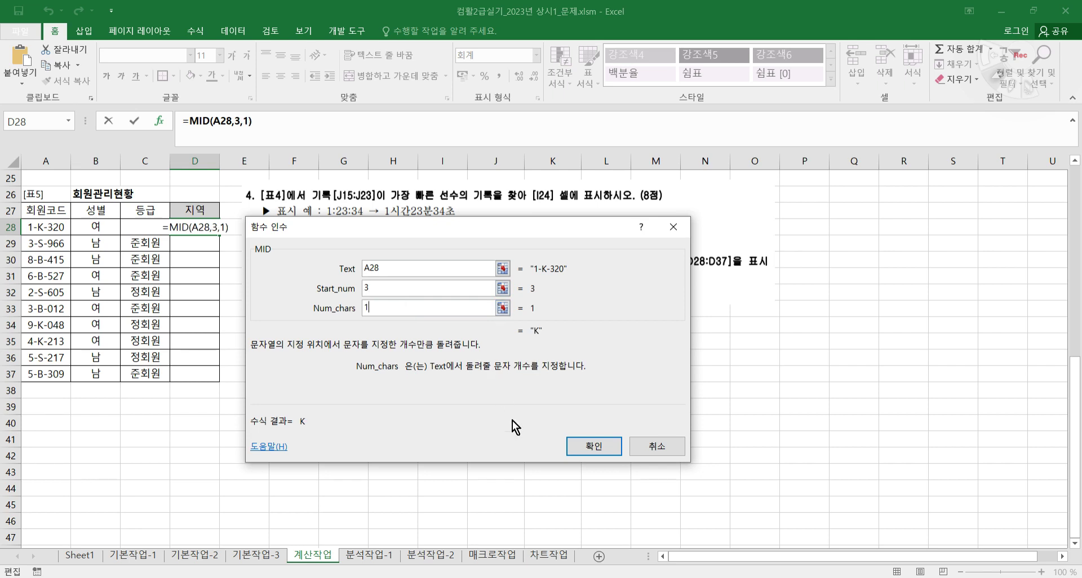
left_click(598, 445)
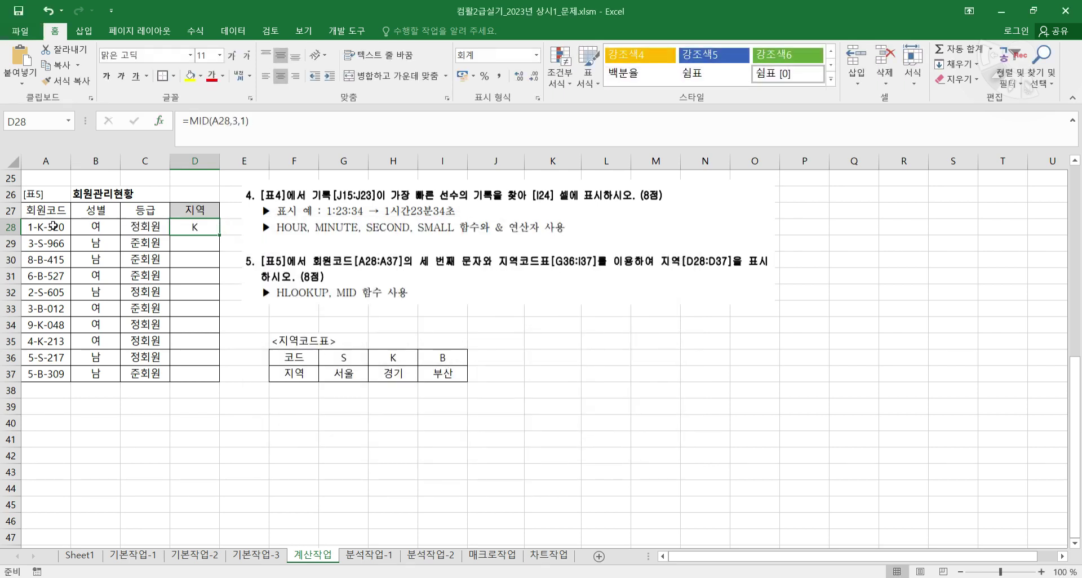
- Cut the MID expression out of the D28 formula and reuse MID(A28,3,1) as the lookup value of an HLOOKUP function
left_click_drag(249, 121, 192, 122)
right_click(192, 122)
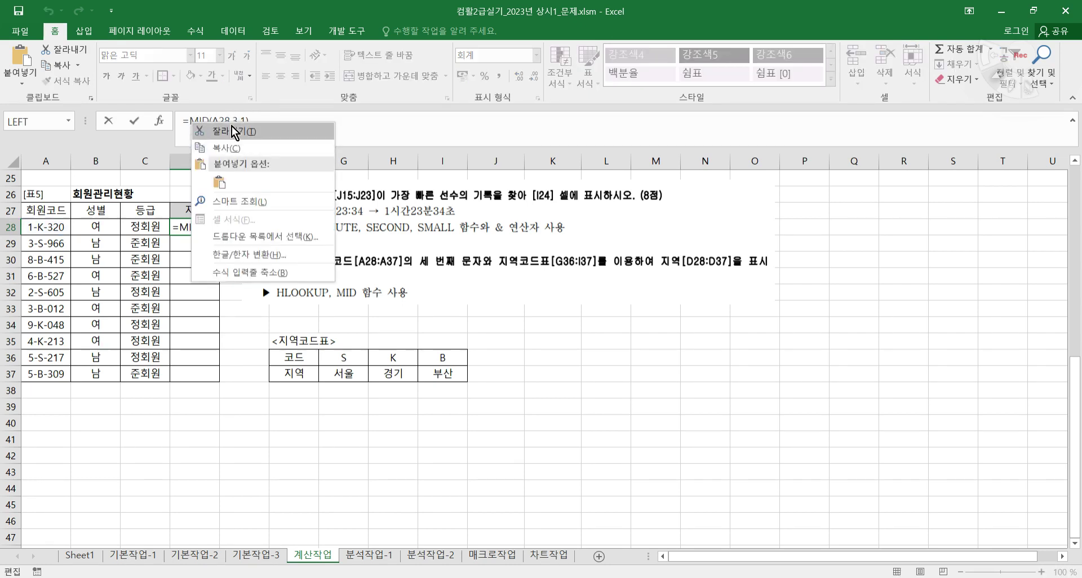
left_click(225, 129)
type("H")
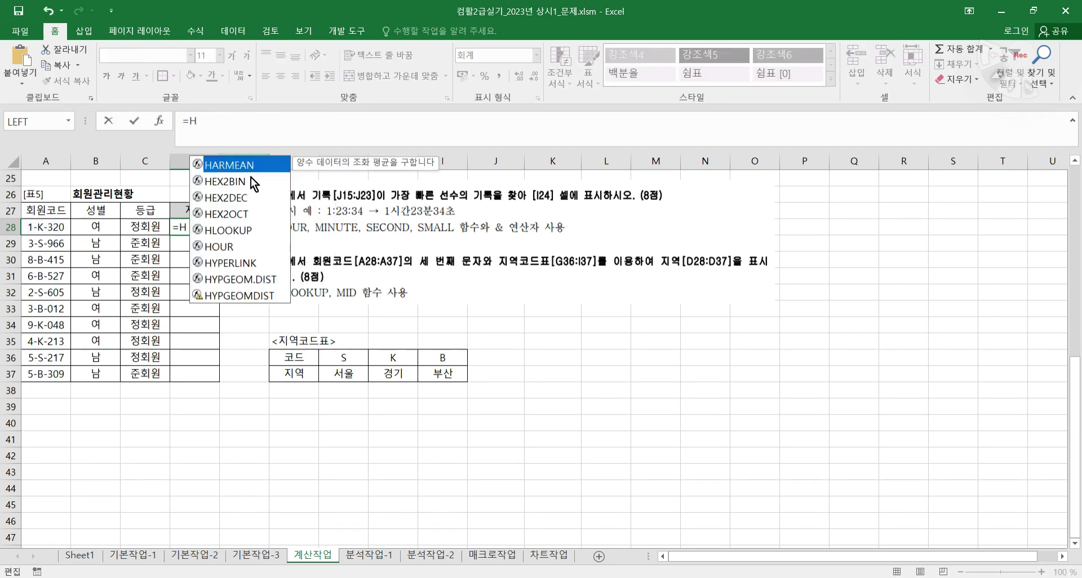
double_click(247, 231)
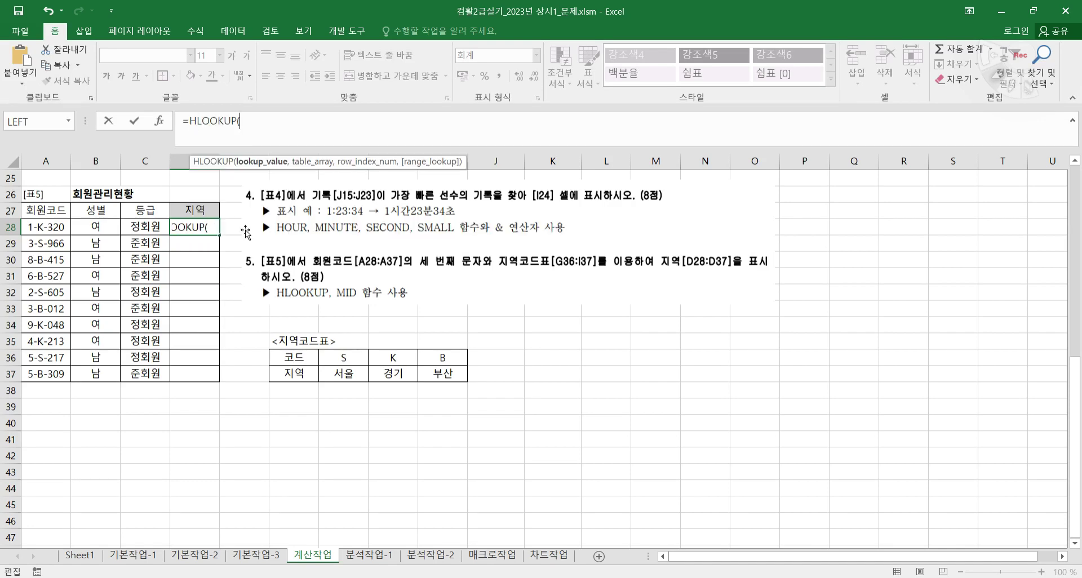
left_click(160, 121)
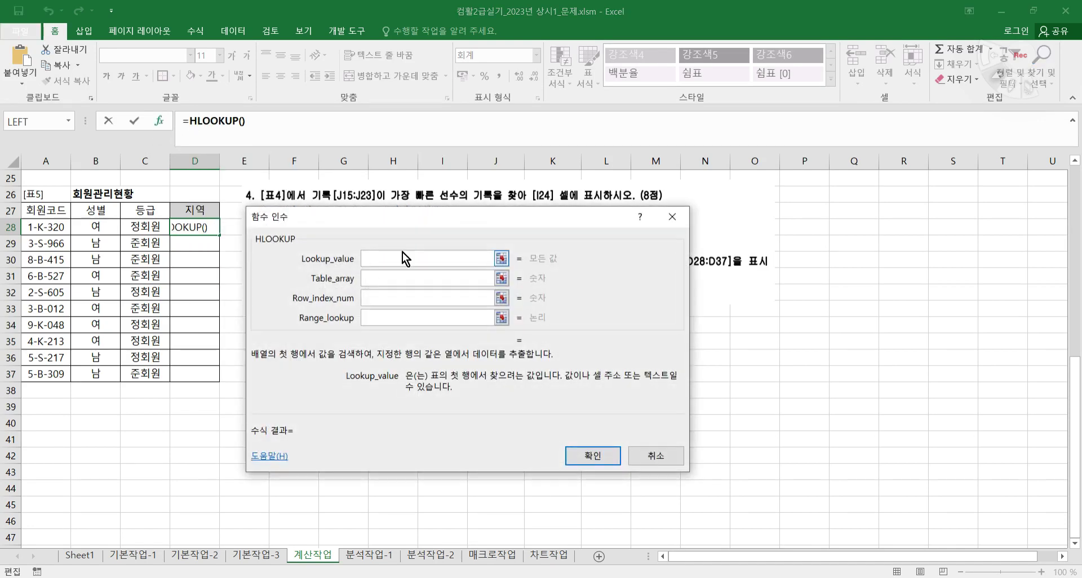
type("MID(A28,3,1)")
left_click_drag(410, 220, 660, 265)
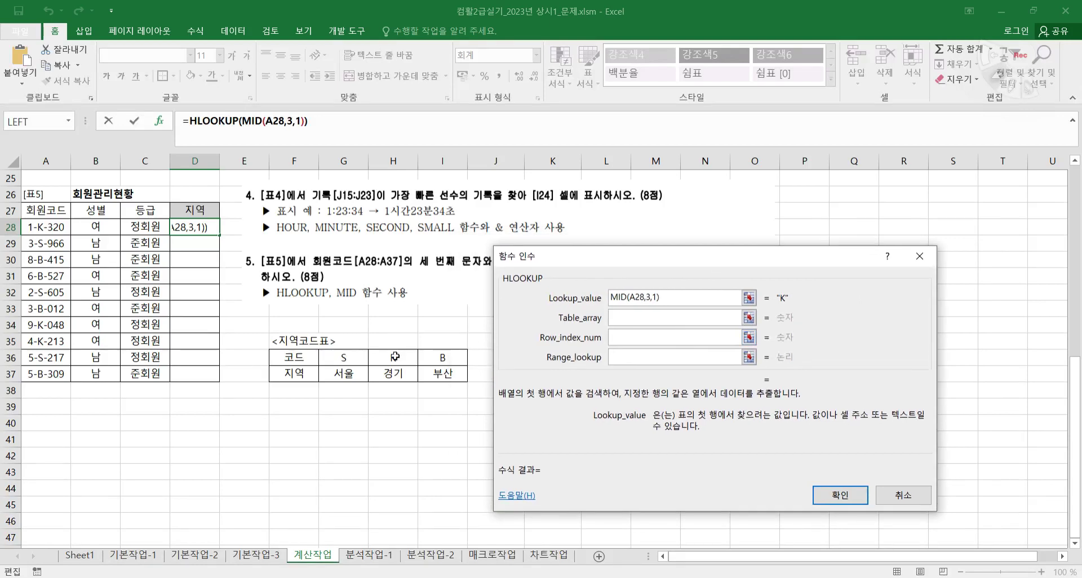
- Complete the HLOOKUP with table array $G$36:$I$37, row index 2 and range lookup 0, and fill the formula down to D37
left_click(683, 317)
left_click_drag(344, 360, 447, 372)
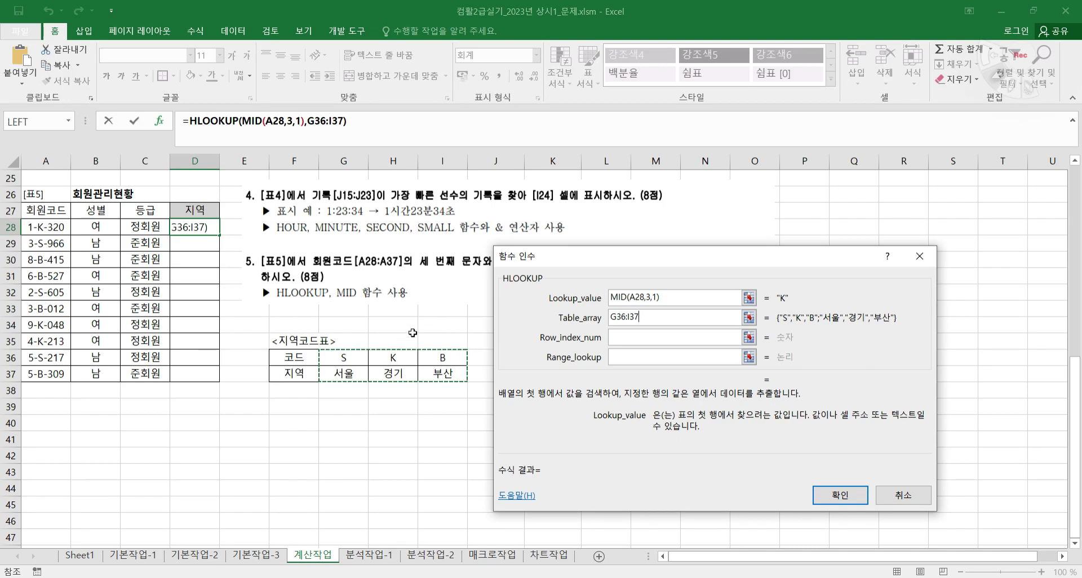
key("F4")
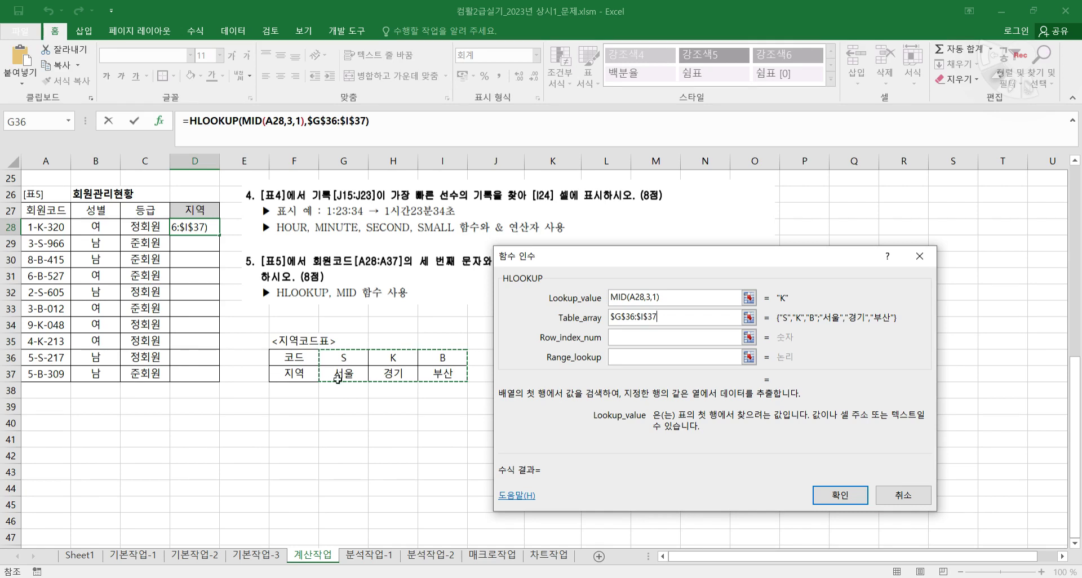
left_click(654, 338)
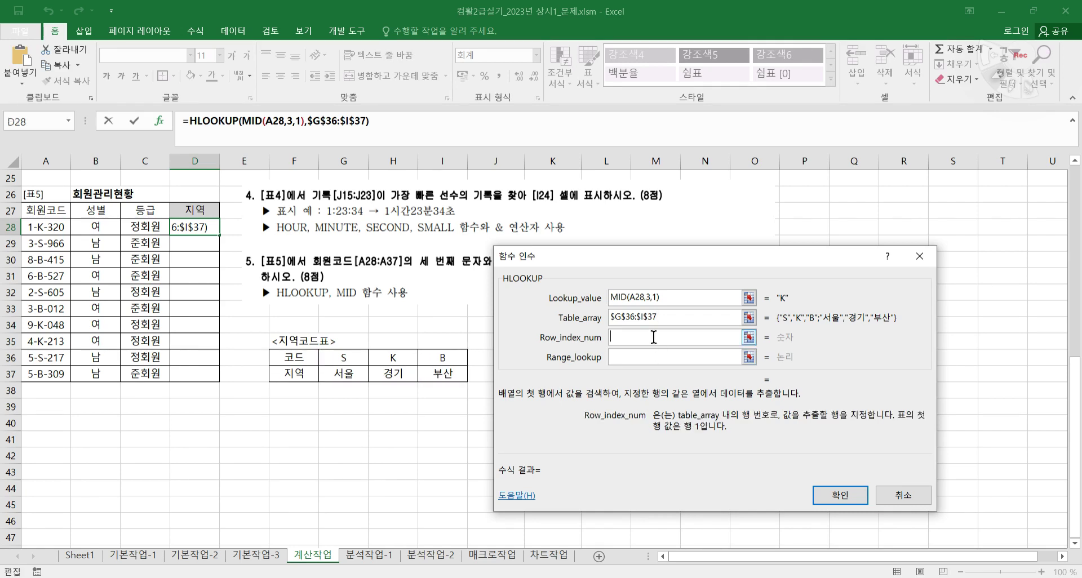
type("2")
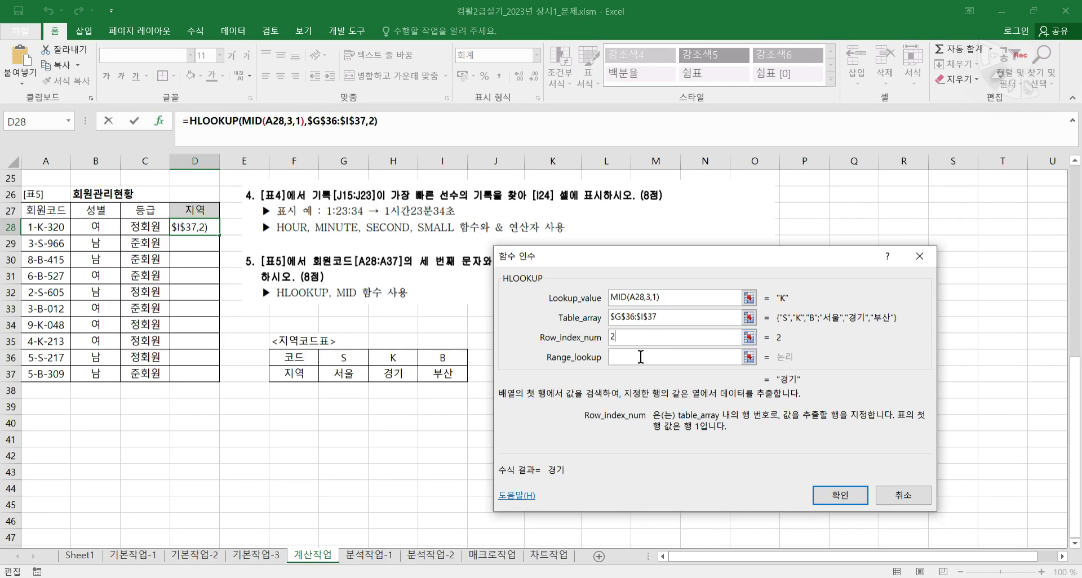
left_click(640, 361)
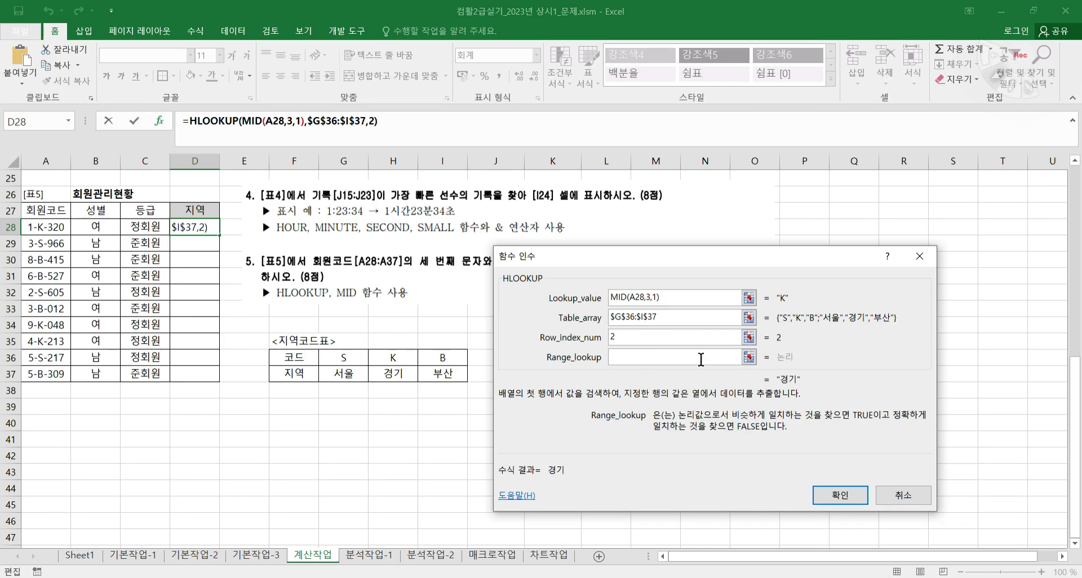
type("0")
left_click(844, 496)
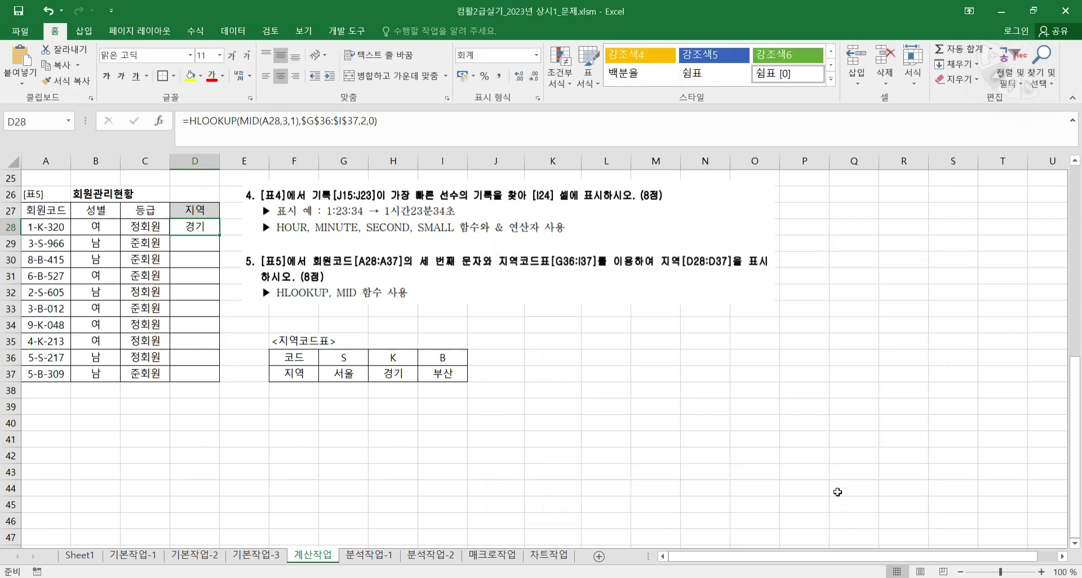
double_click(219, 236)
left_click(269, 439)
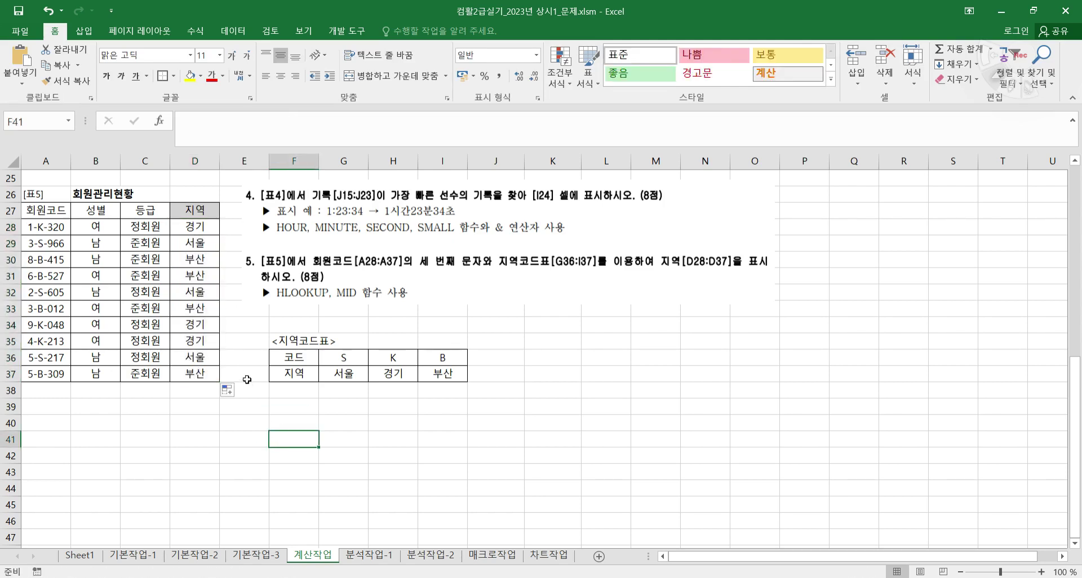